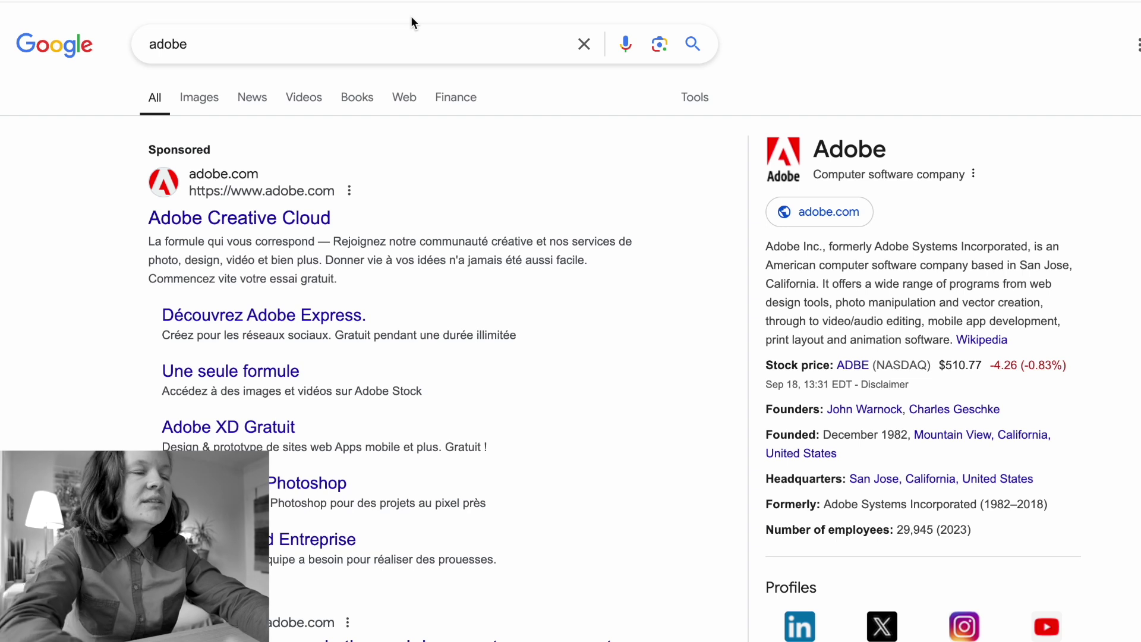
- Open Adobe's Creative Cloud site from the search results and show its plans and prices for individuals
left_click(279, 177)
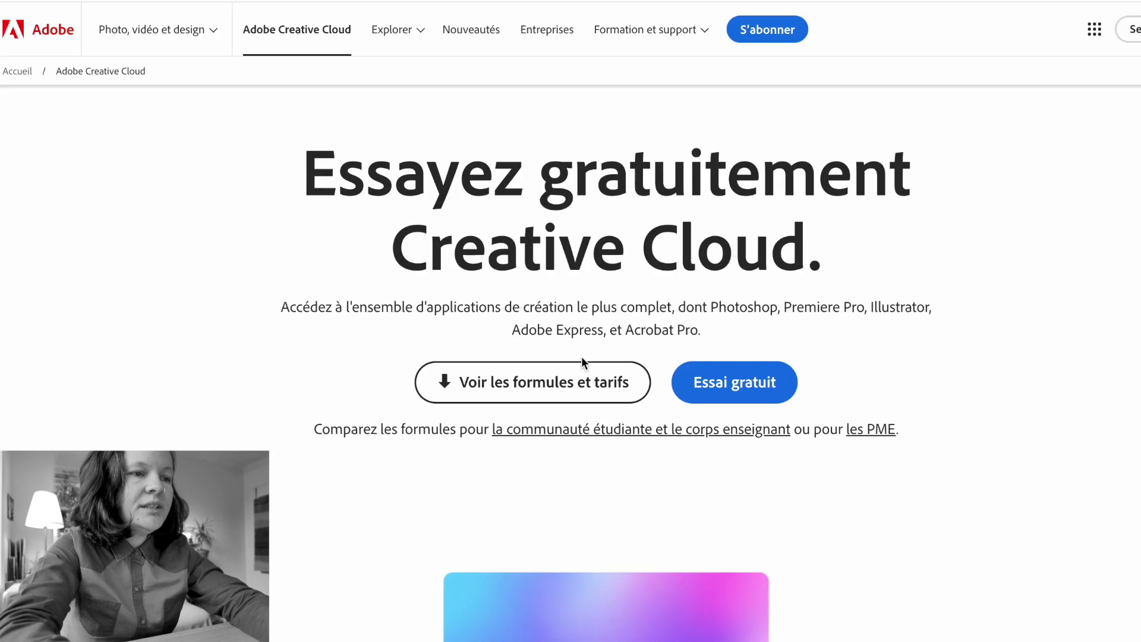
left_click(553, 382)
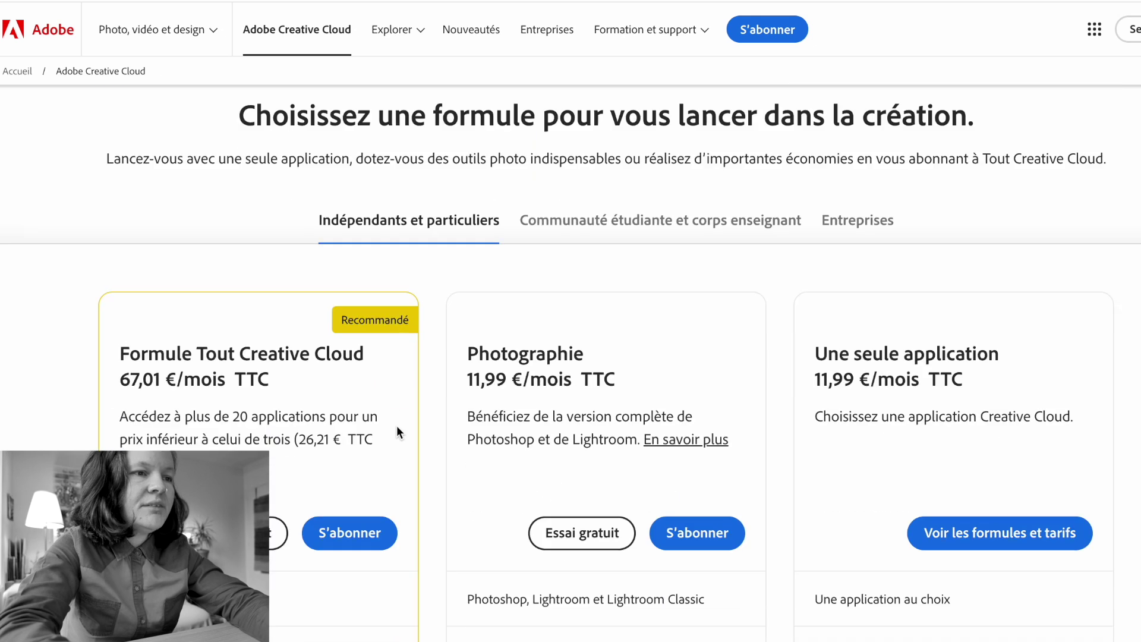
scroll(397, 426, "down", 2)
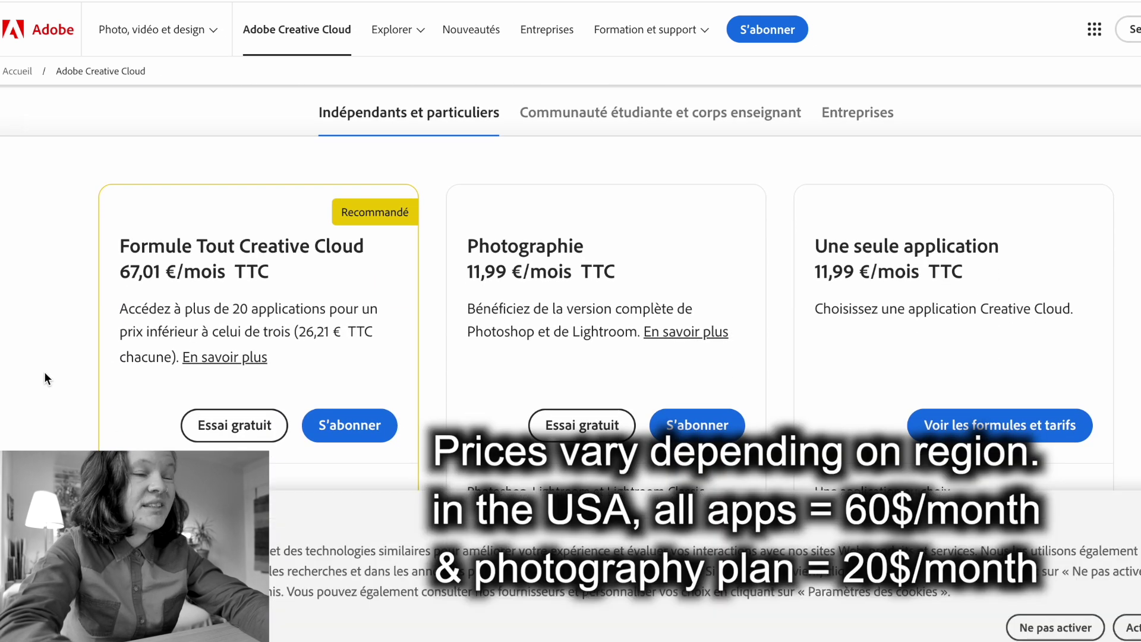
scroll(44, 372, "down", 1)
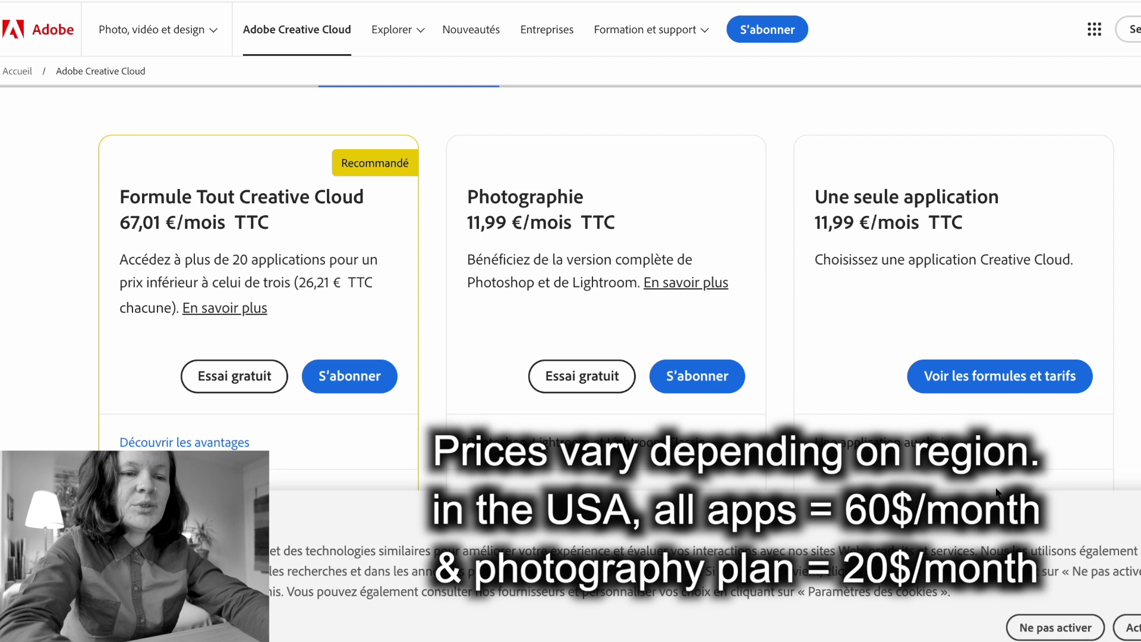
- Decline the cookies and compare the Tout Creative Cloud, Photographie and Une seule application plans
left_click(1056, 628)
scroll(1011, 535, "down", 1)
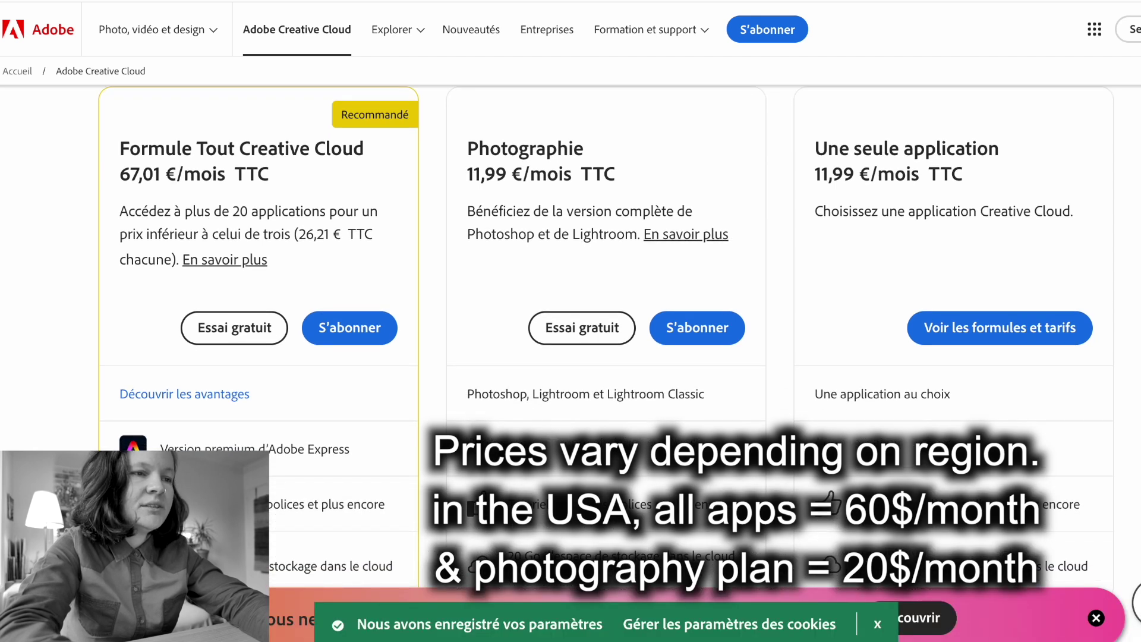
scroll(619, 363, "down", 1)
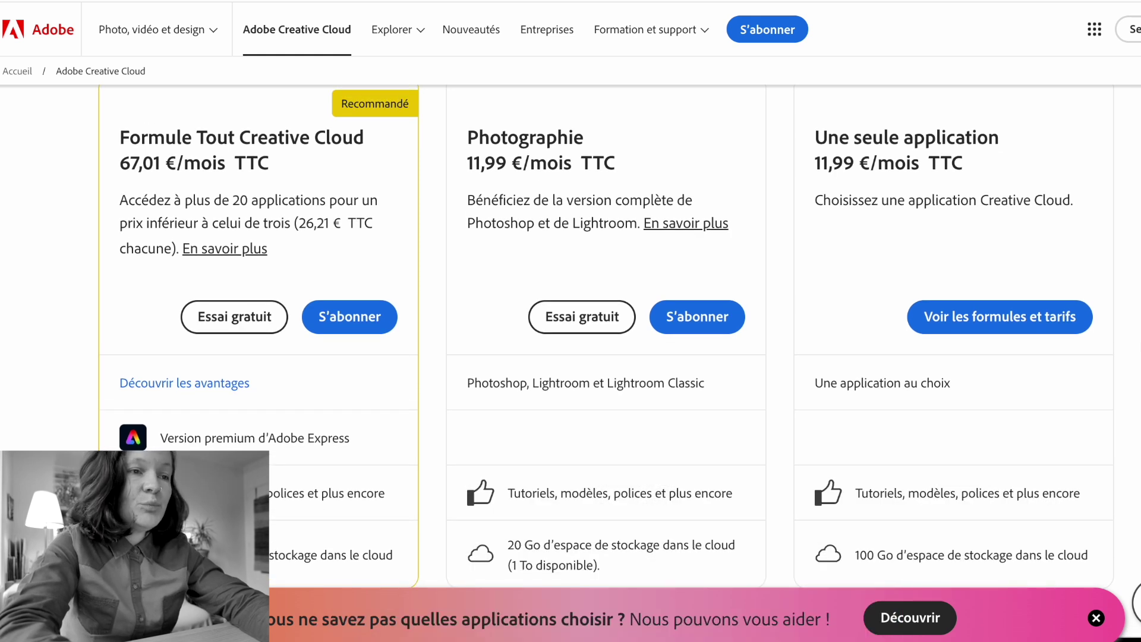
scroll(619, 363, "up", 3)
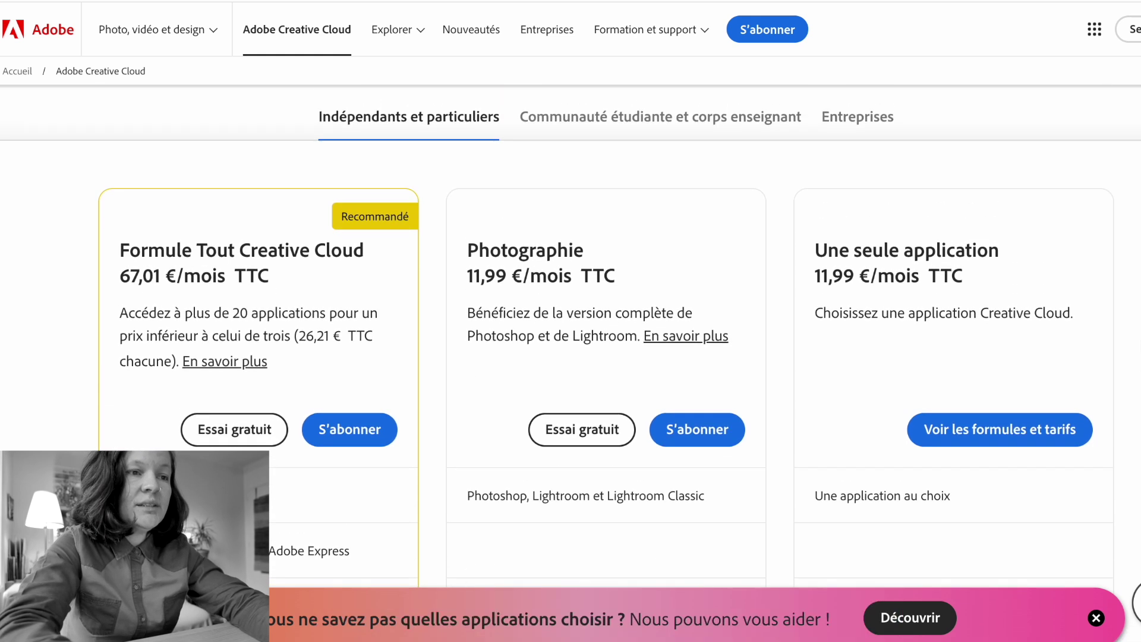
scroll(620, 362, "down", 2)
scroll(619, 363, "down", 2)
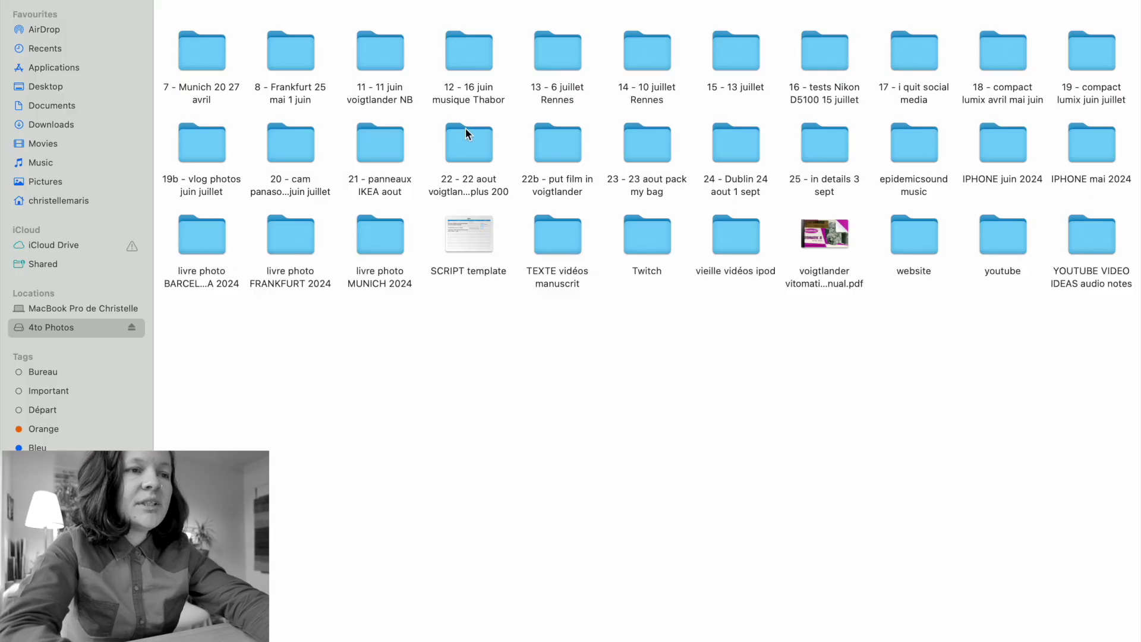
- Switch to Pixelmator Pro by opening P1423828.RW2 from the "24 - Dublin 24 aout 1 sept" folder with it, and make the window full screen
double_click(744, 144)
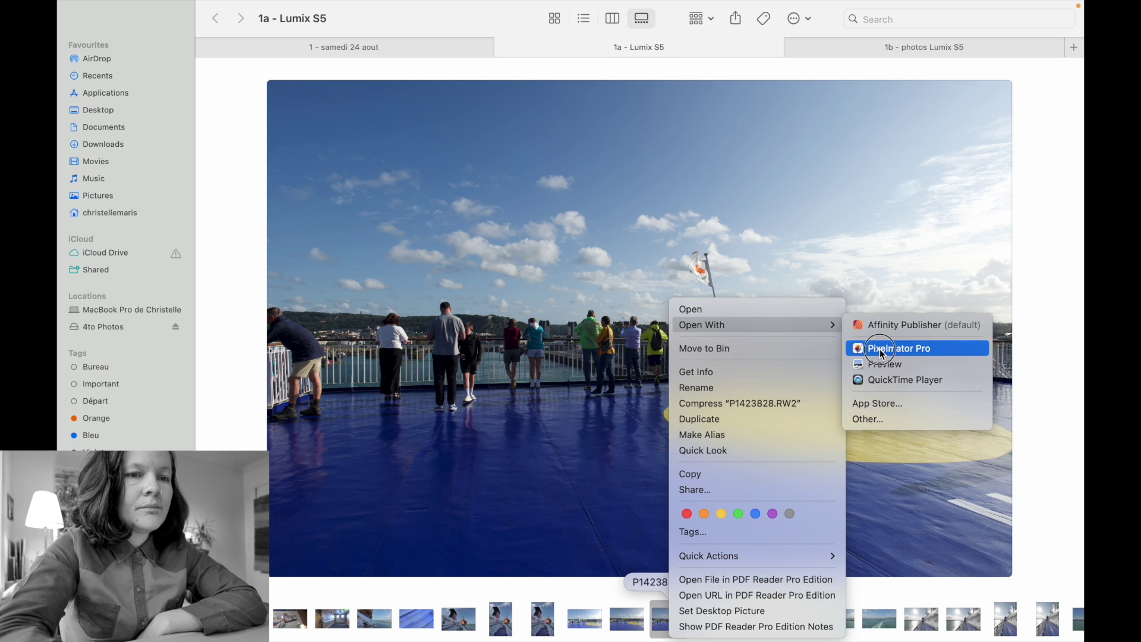
left_click(882, 349)
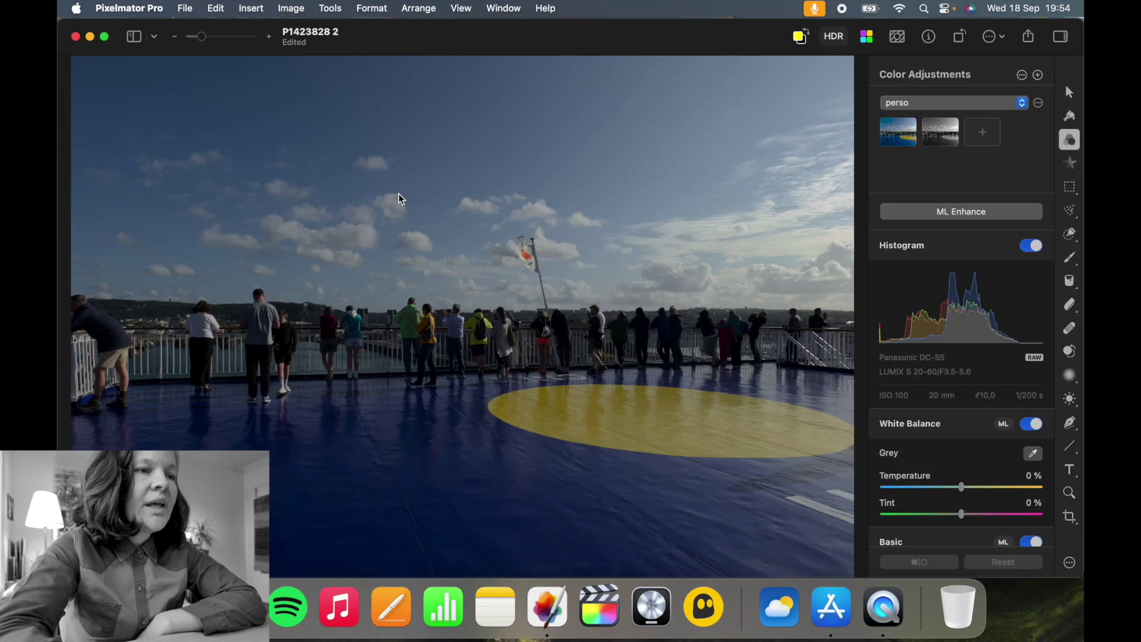
left_click(105, 37)
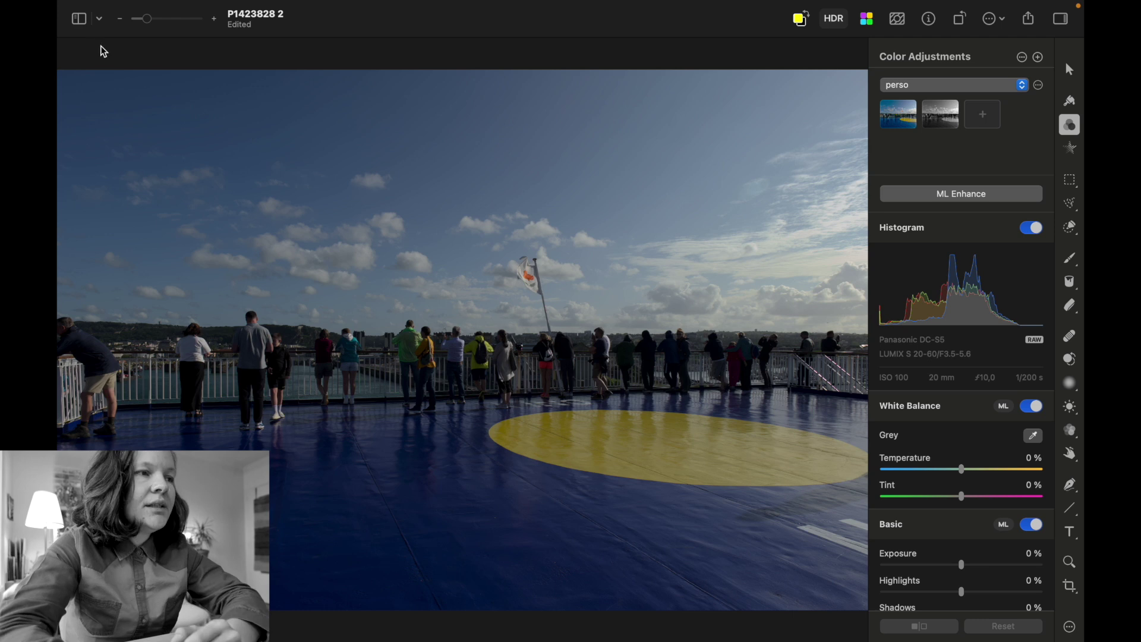
- Show the layers sidebar and add an empty image layer above the RAW layer
left_click(78, 22)
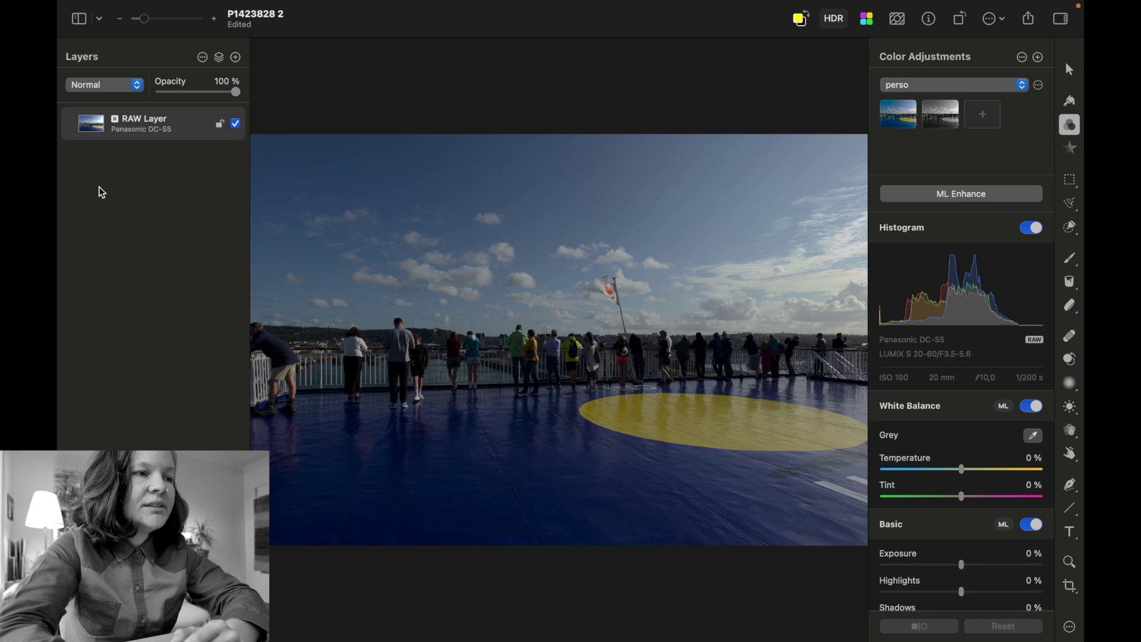
left_click(236, 58)
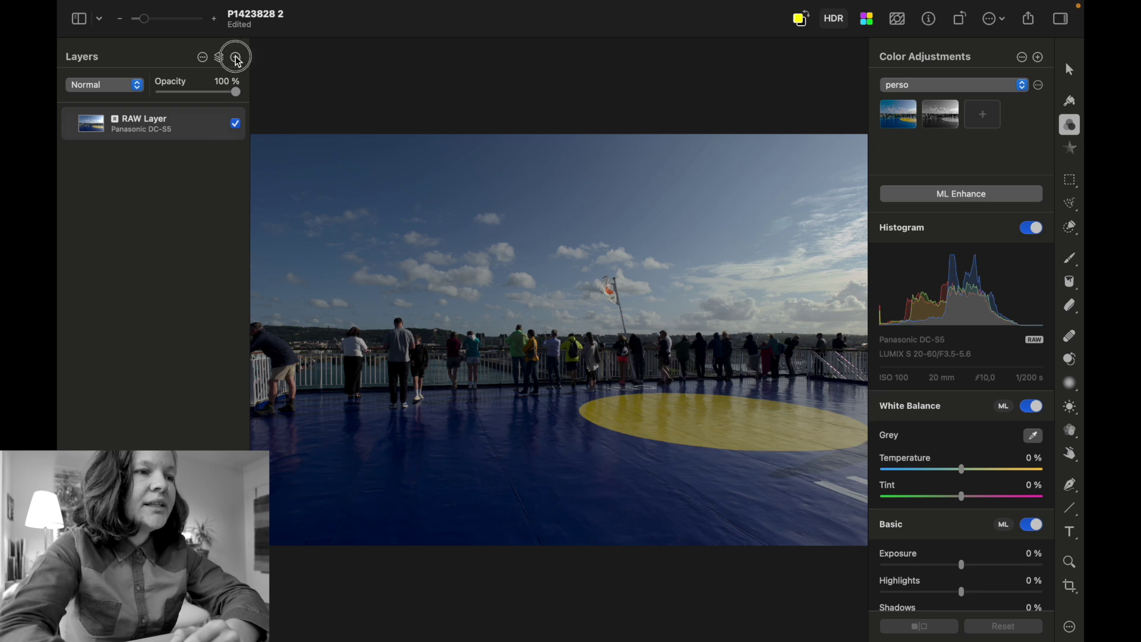
- Look through the layer viewing options, the opacity setting and the available blending modes, keeping Normal
left_click(202, 58)
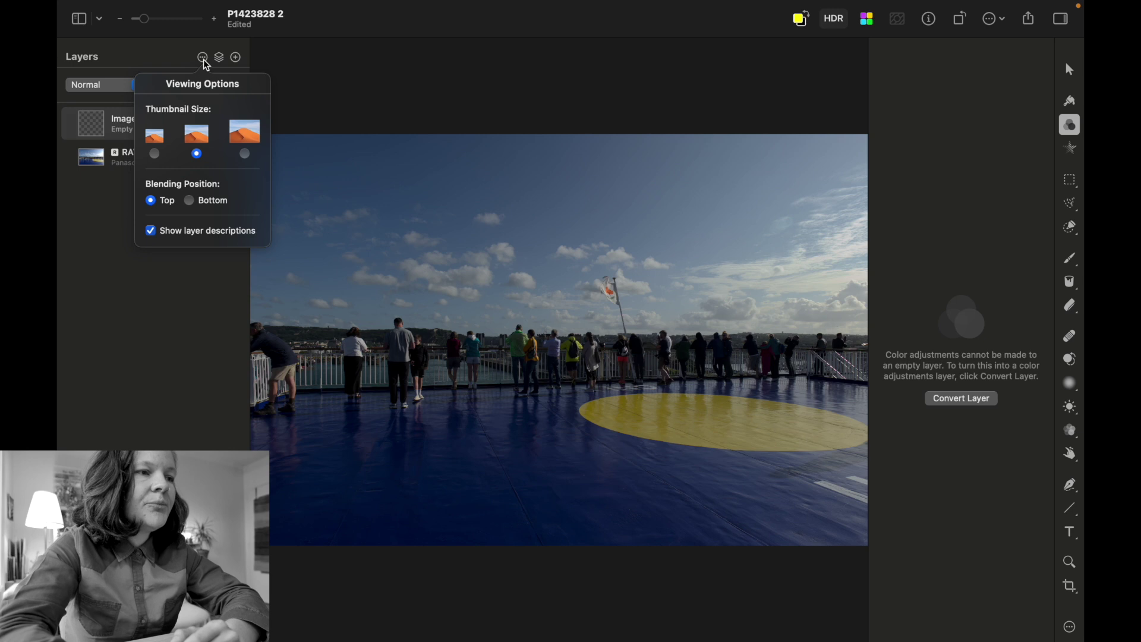
left_click(134, 219)
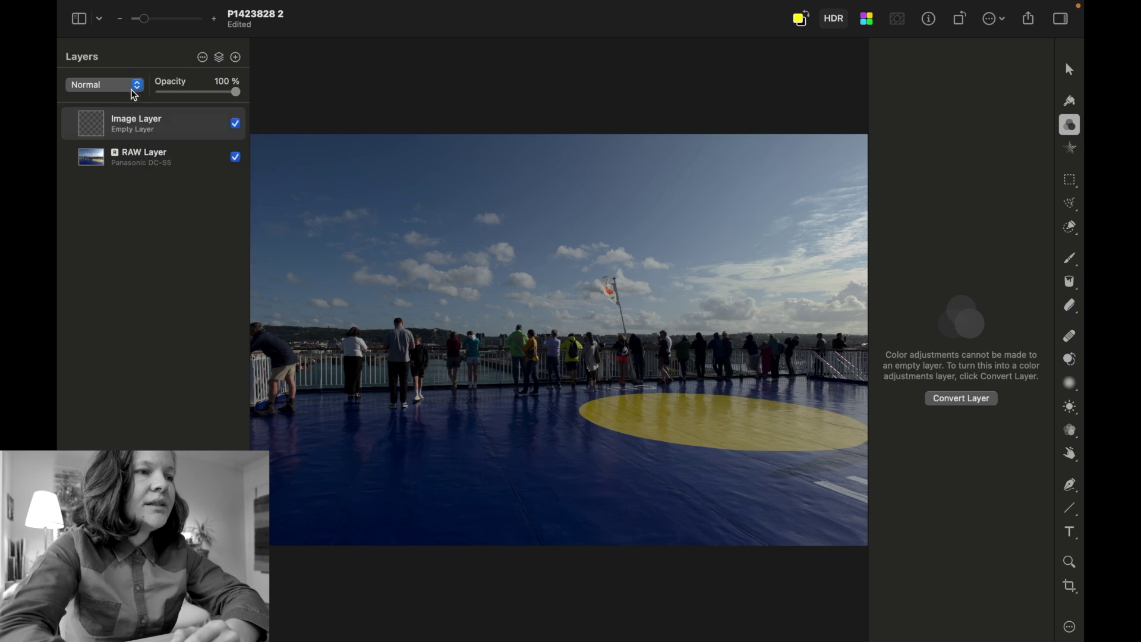
mouse_move(238, 97)
left_mouse_down()
mouse_move(171, 95)
mouse_move(256, 97)
left_mouse_up()
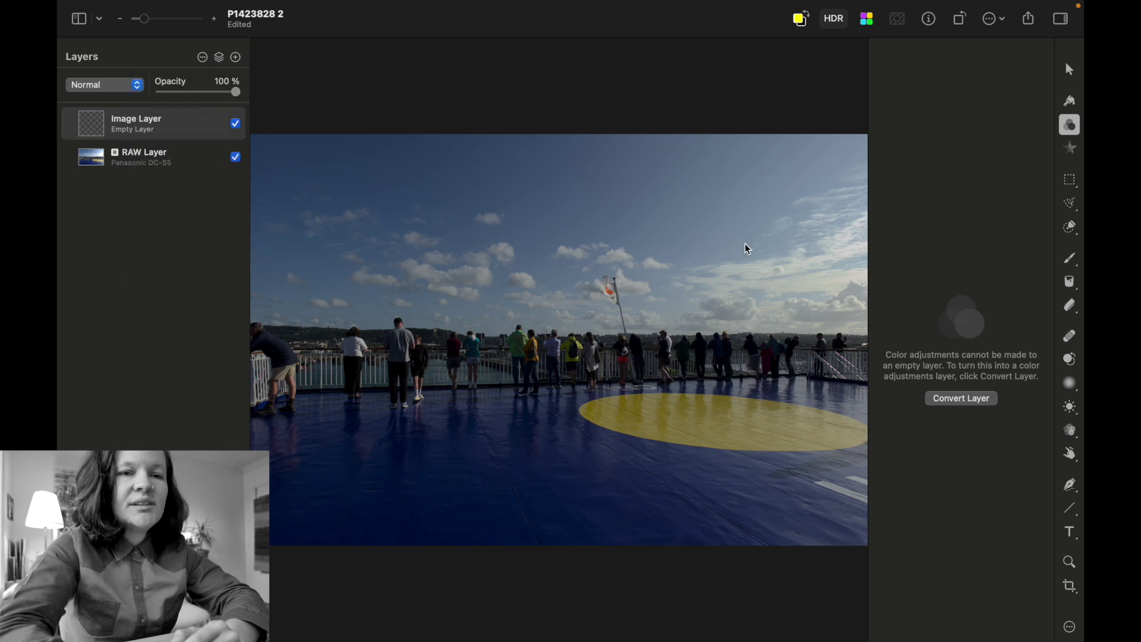
left_click(114, 89)
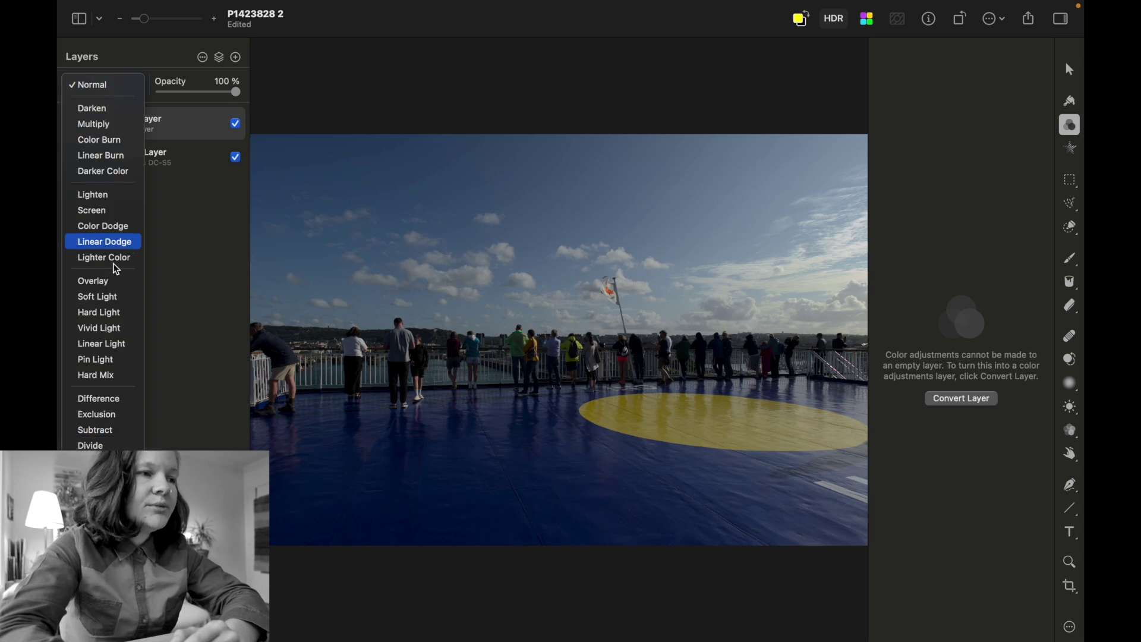
left_click(110, 85)
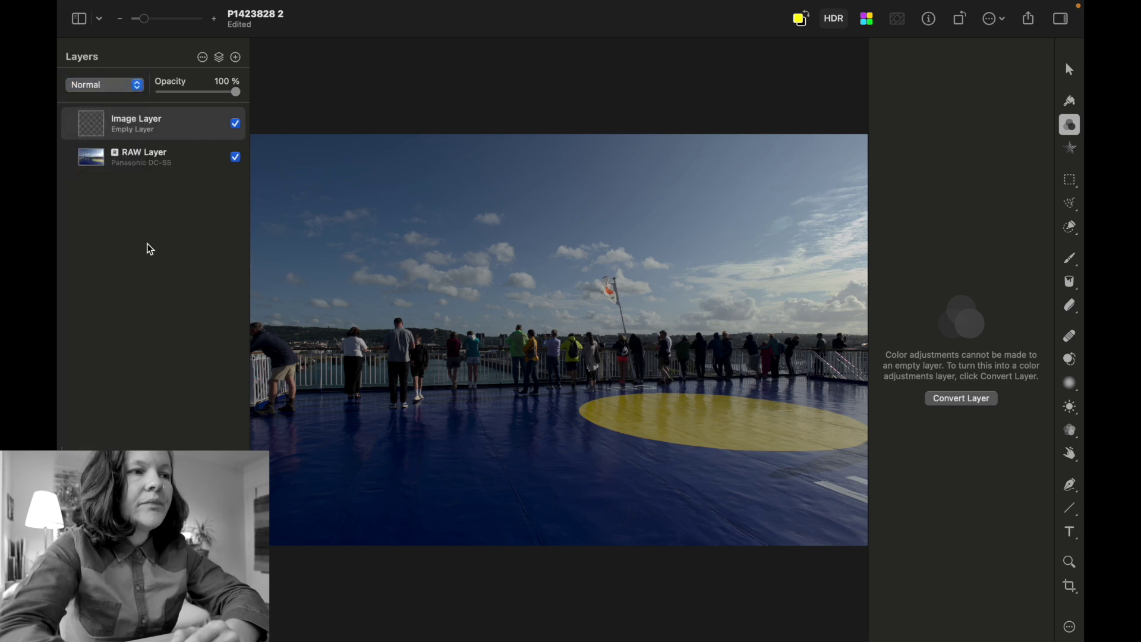
- Hide the layers sidebar and switch to the Arrange tool, dismissing its description
left_click(86, 24)
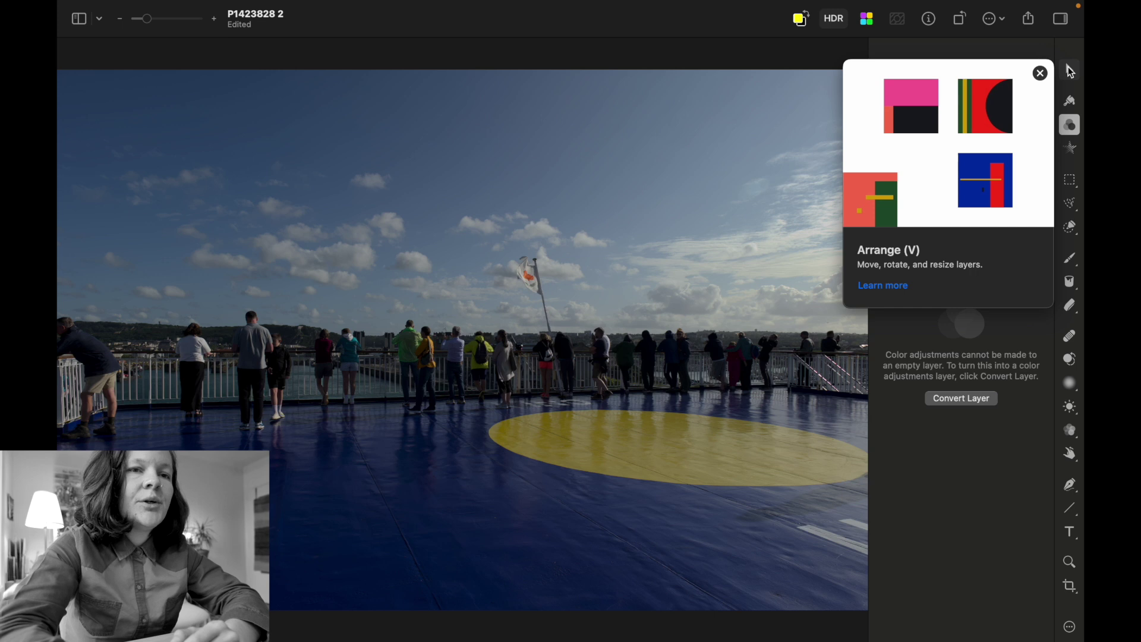
left_click(1070, 70)
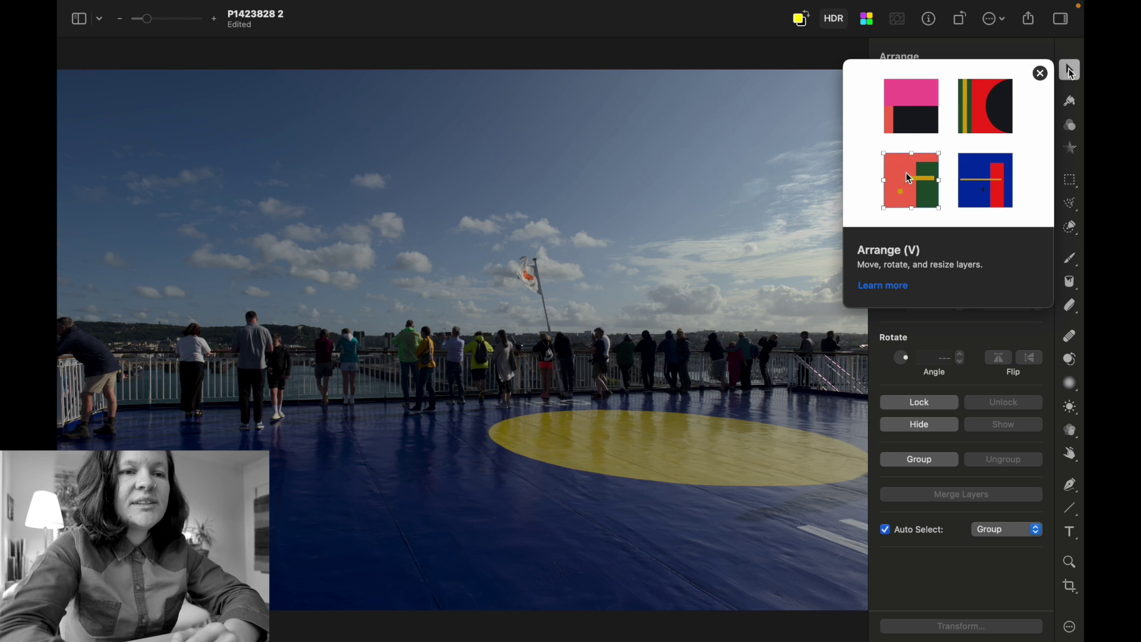
left_click(1041, 73)
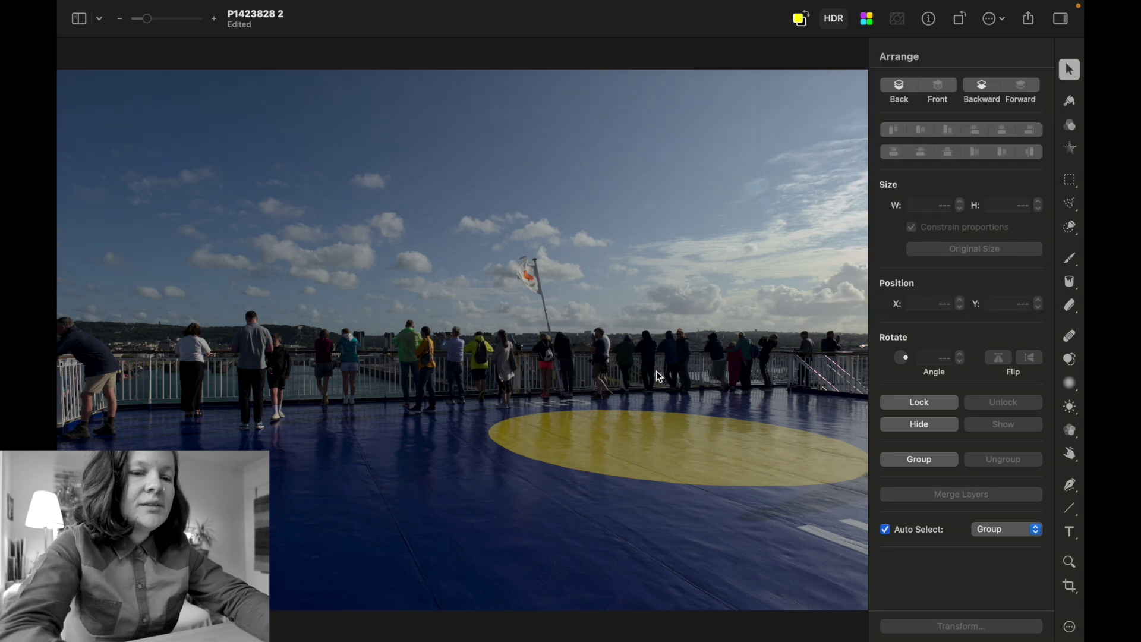
- Zoom the photo in and out to inspect it at different magnifications, ending with the whole photo in view
key("super+minus")
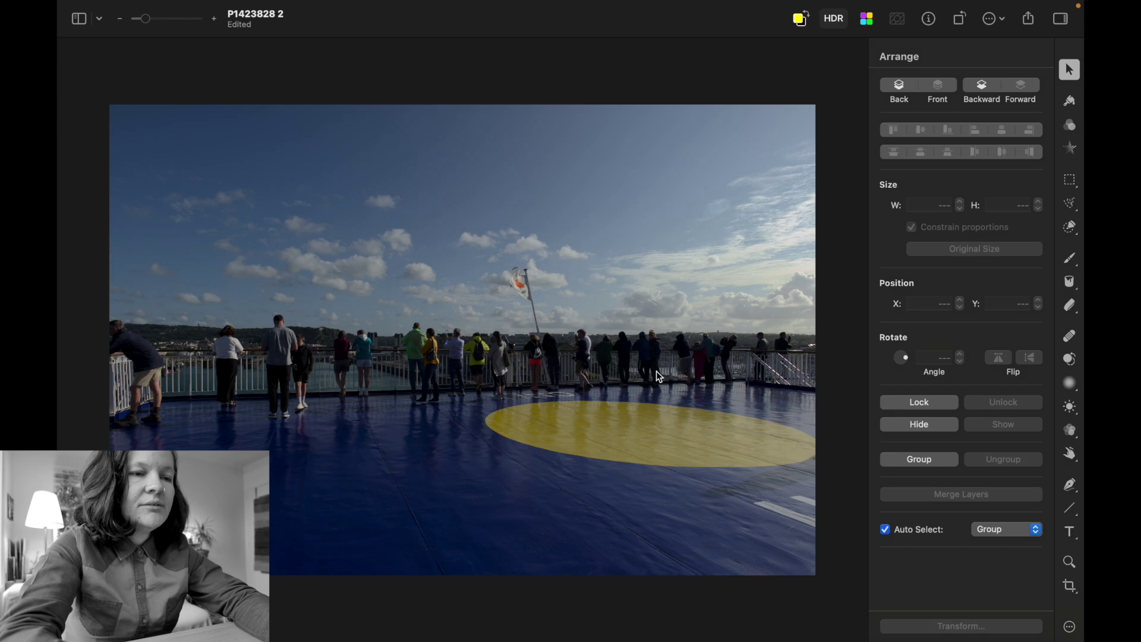
key("super+plus")
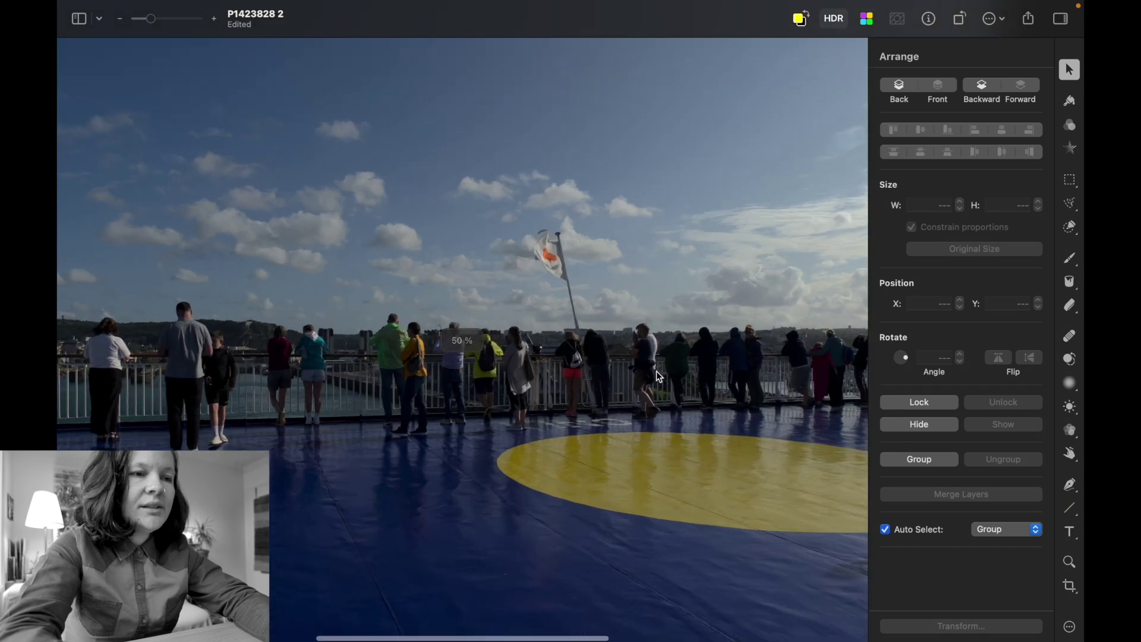
key("super+minus")
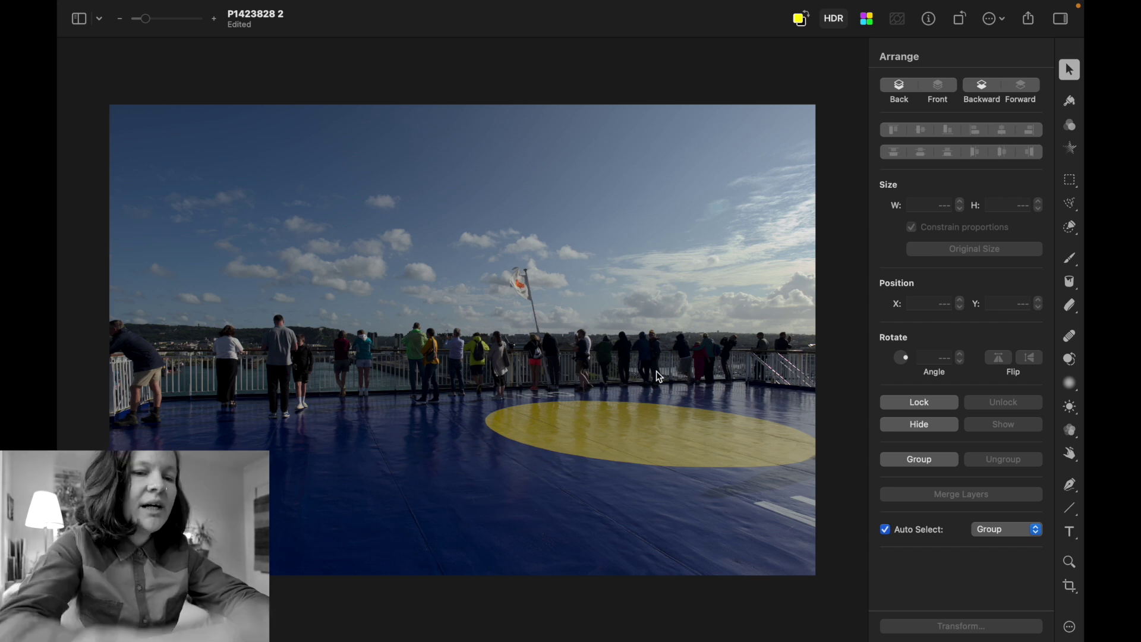
key("super+minus")
key("super+minus")
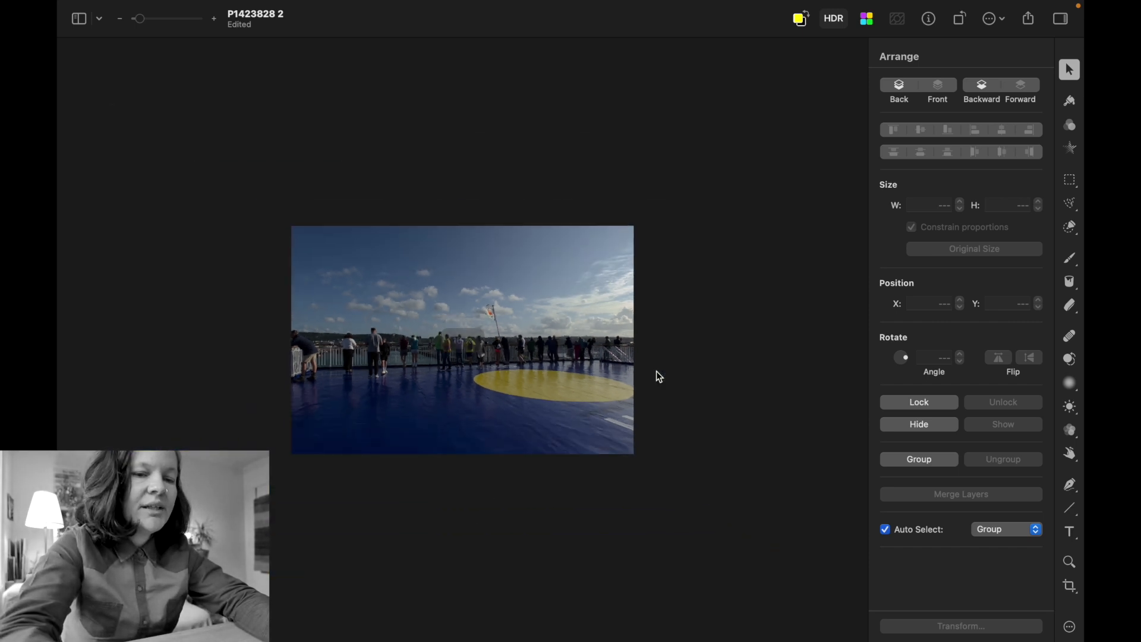
key("super+plus")
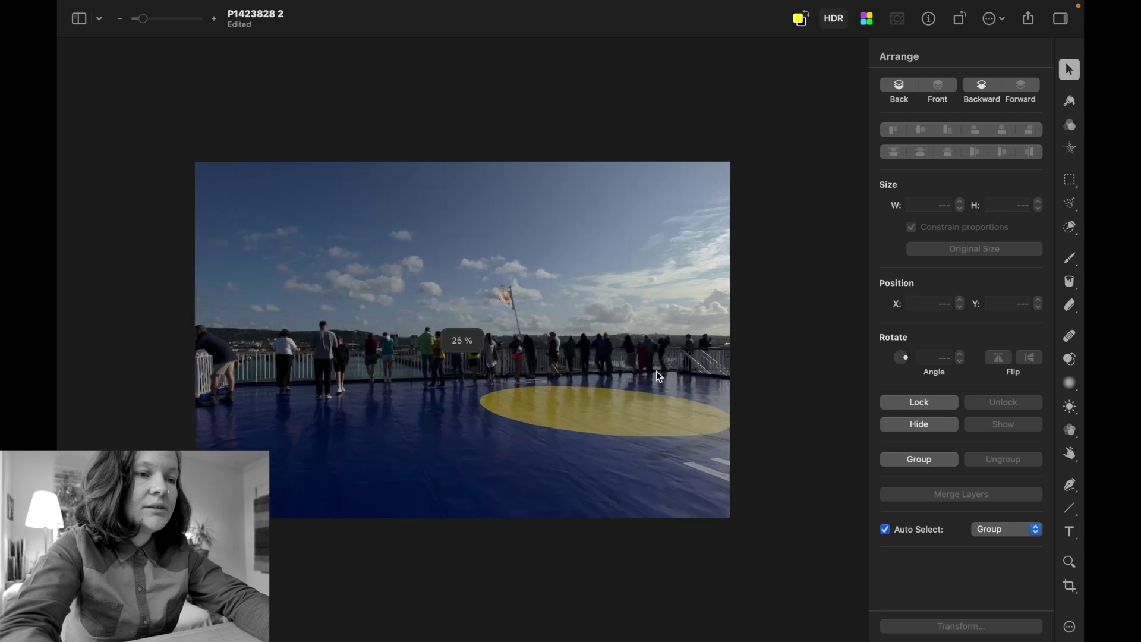
key("super+plus")
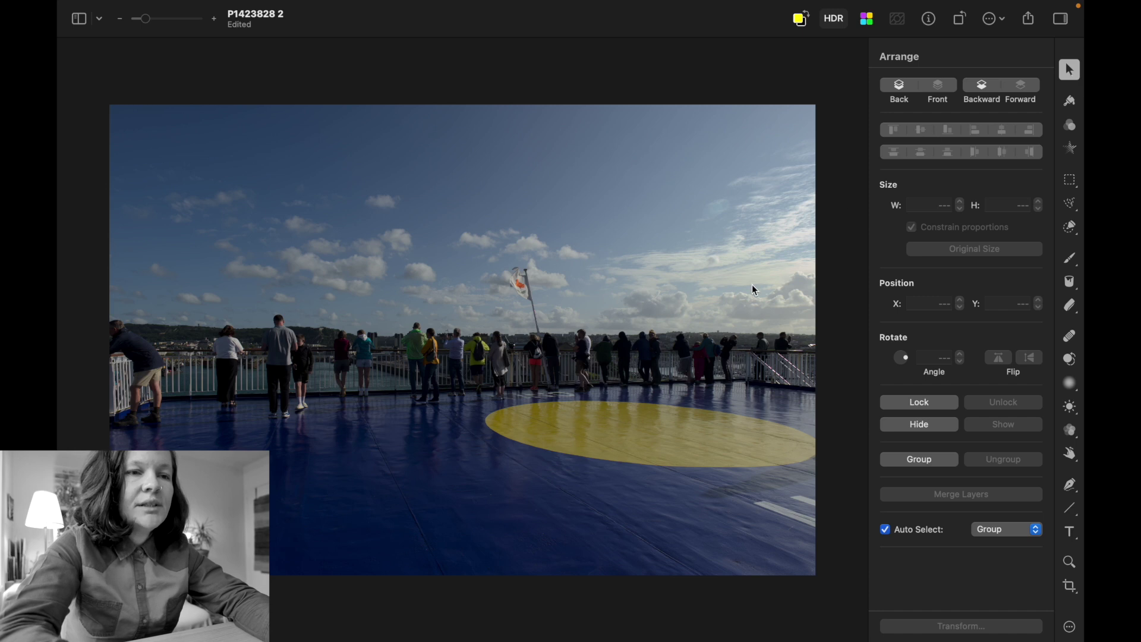
- Show the layers again, fill the empty image layer with yellow and reduce its opacity to 40%
left_click(132, 37)
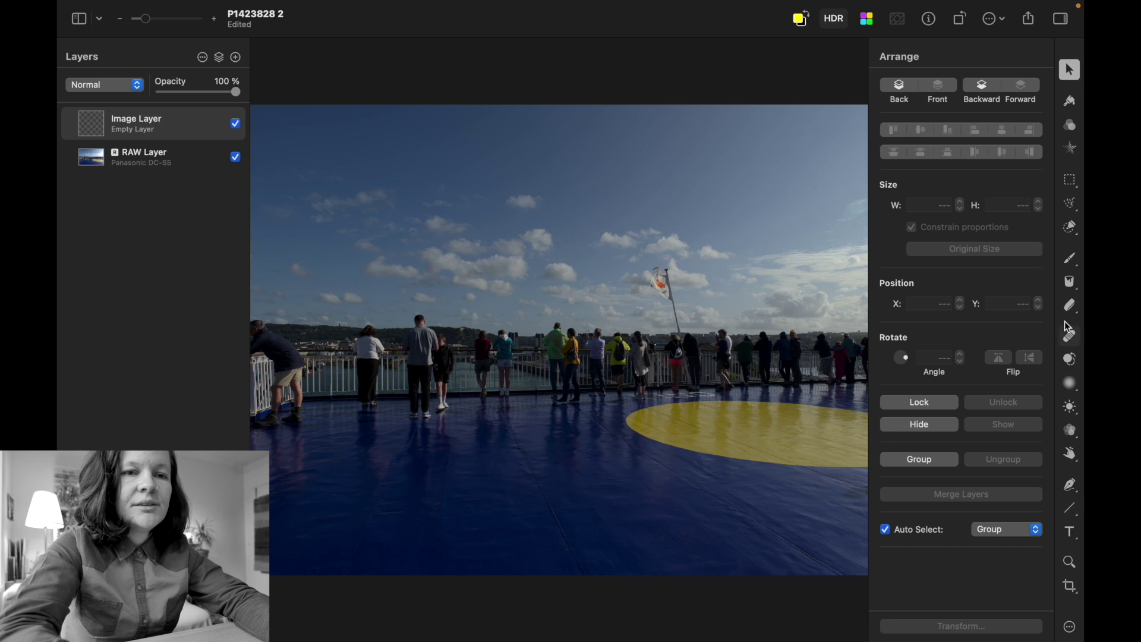
left_click(1076, 286)
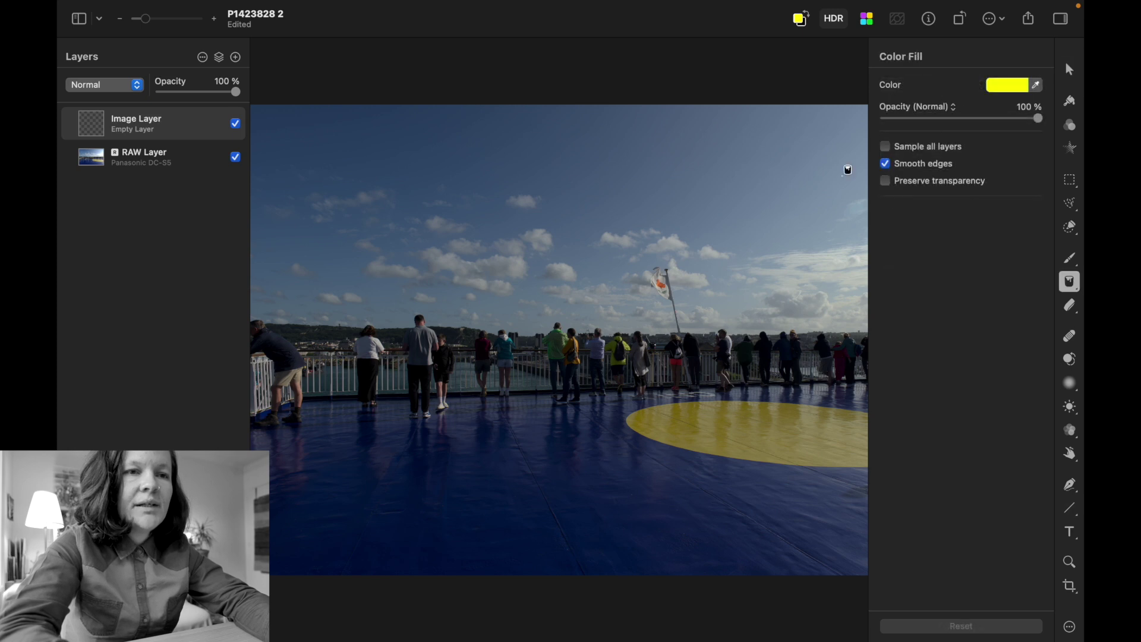
left_click(681, 251)
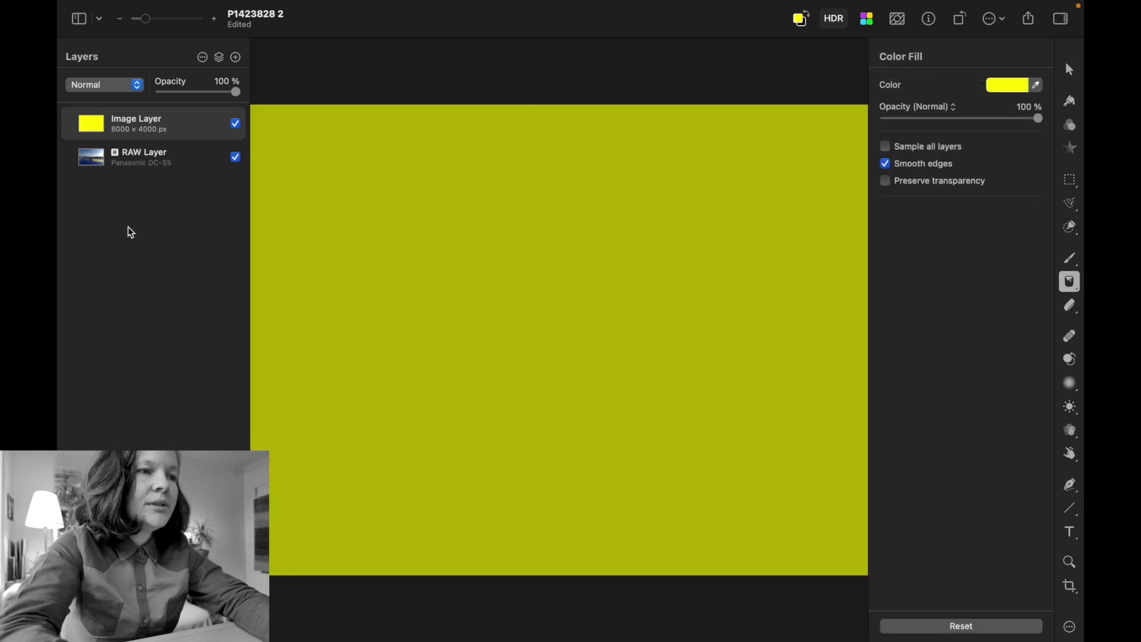
key("super+minus")
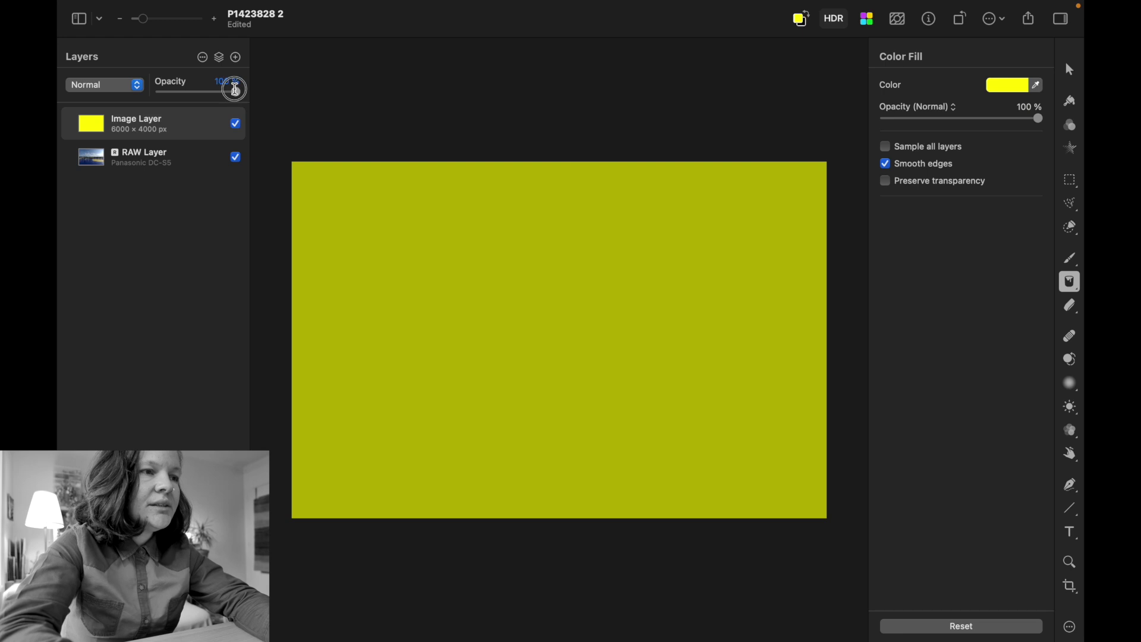
left_click_drag(236, 90, 191, 92)
- Try the Darken blending mode on the yellow image layer and return it to Normal
left_click(133, 89)
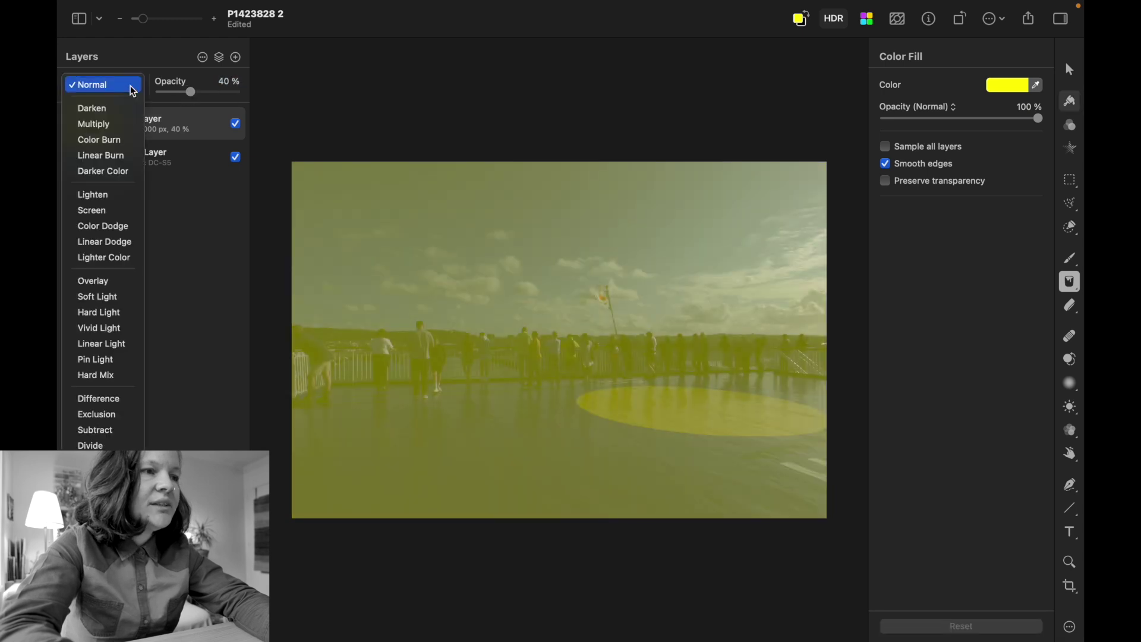
left_click(121, 108)
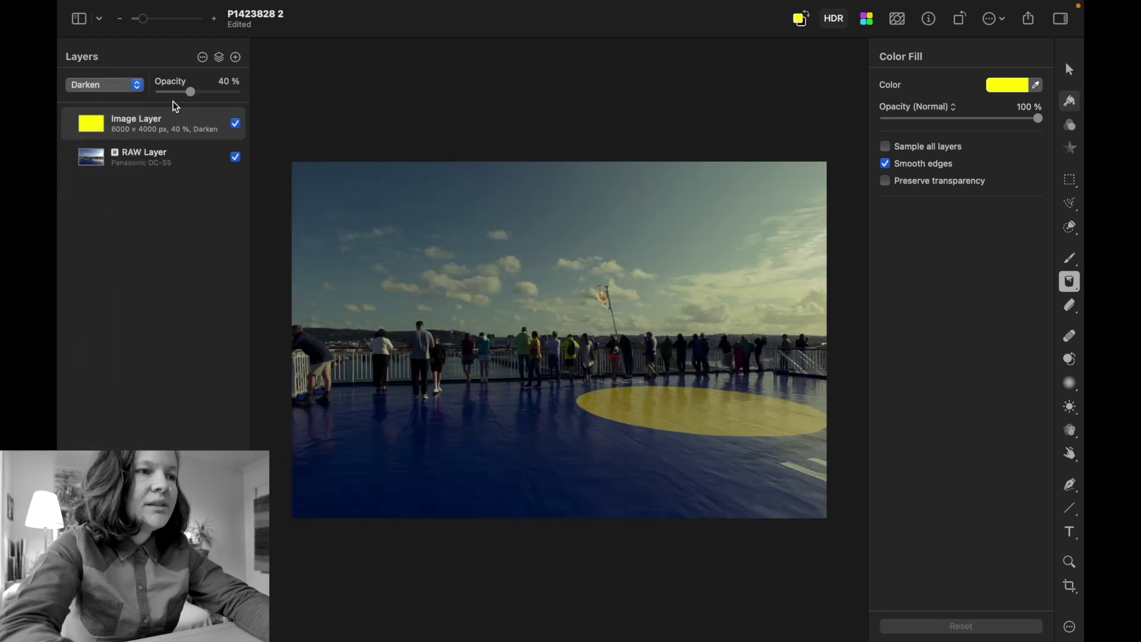
left_click(127, 89)
left_click(118, 59)
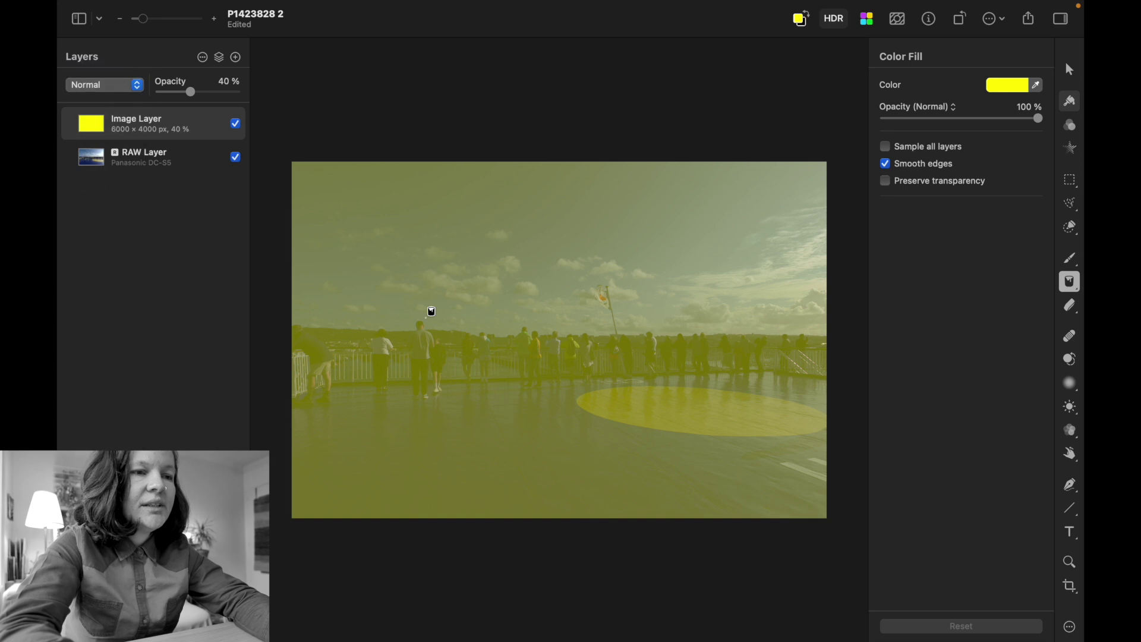
- Move the yellow image layer sideways with the Arrange tool to about X -164 px, Y 0 px
key("v")
mouse_move(631, 290)
left_mouse_down()
mouse_move(612, 287)
mouse_move(581, 323)
mouse_move(624, 354)
mouse_move(535, 232)
mouse_move(637, 287)
mouse_move(616, 292)
left_mouse_up()
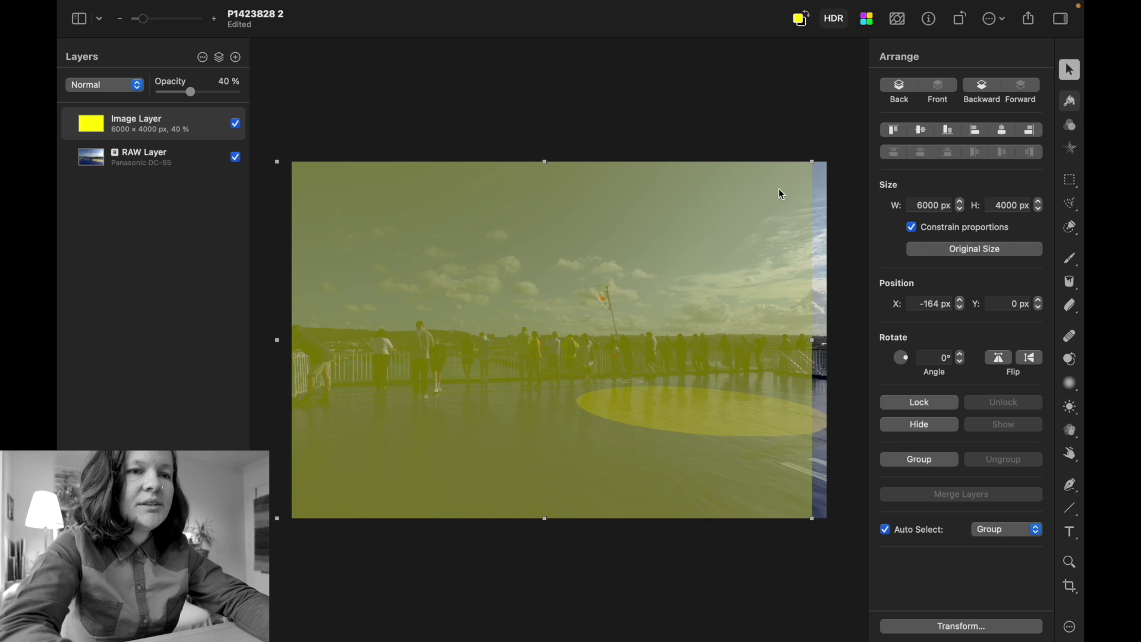
- Scale the yellow image layer down to about 5388 × 3592 px and move it to about X 210 px, Y 204 px
left_click_drag(812, 162, 758, 198)
left_click_drag(519, 405, 543, 387)
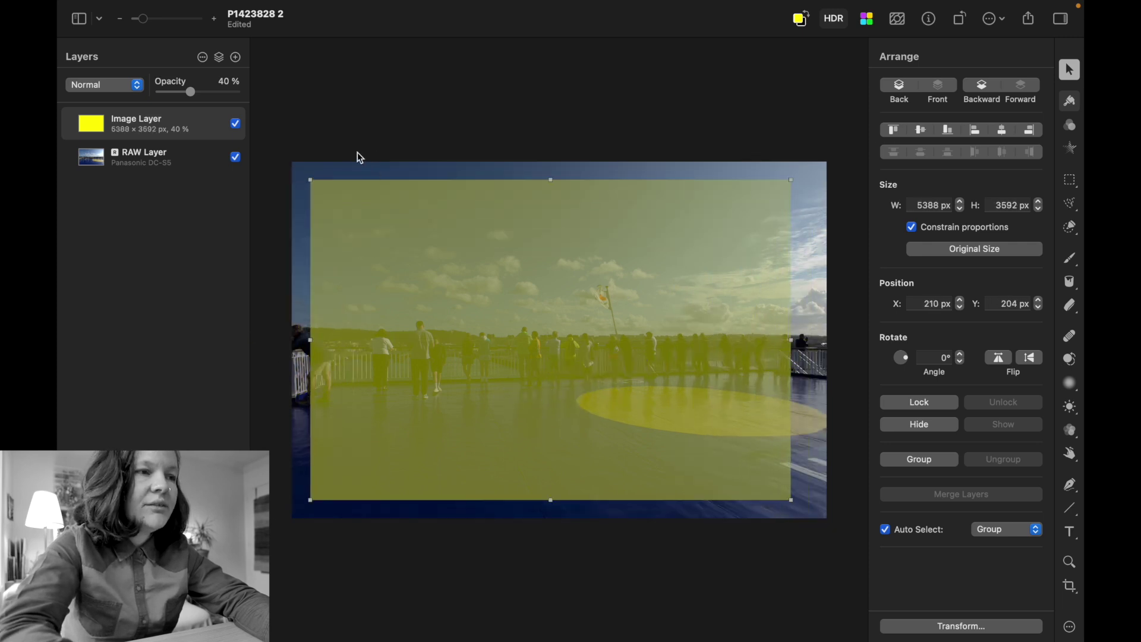
- Lock the RAW layer and hide the yellow image layer
left_click(222, 158)
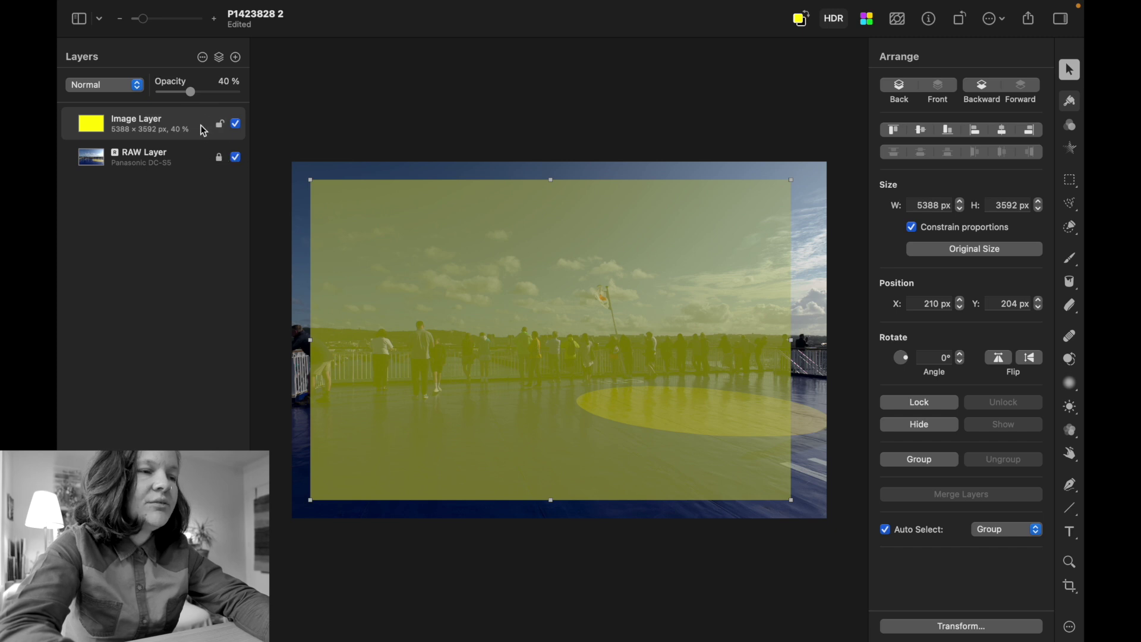
left_click(235, 125)
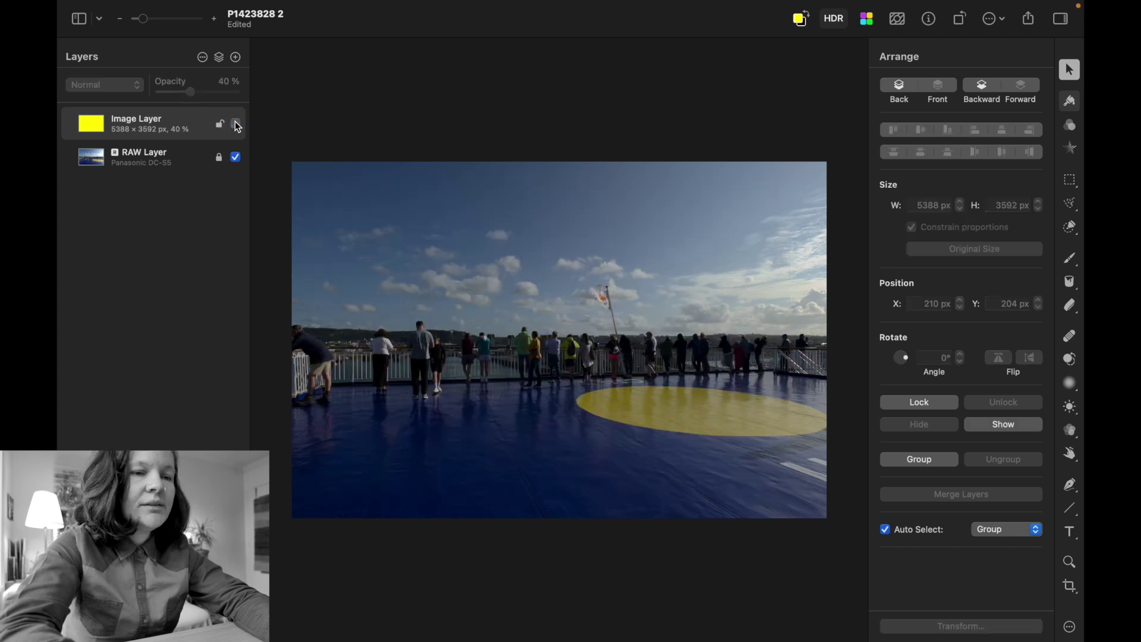
- Switch to the Style tool, show the yellow image layer again and raise its opacity to 100%
left_click(1074, 105)
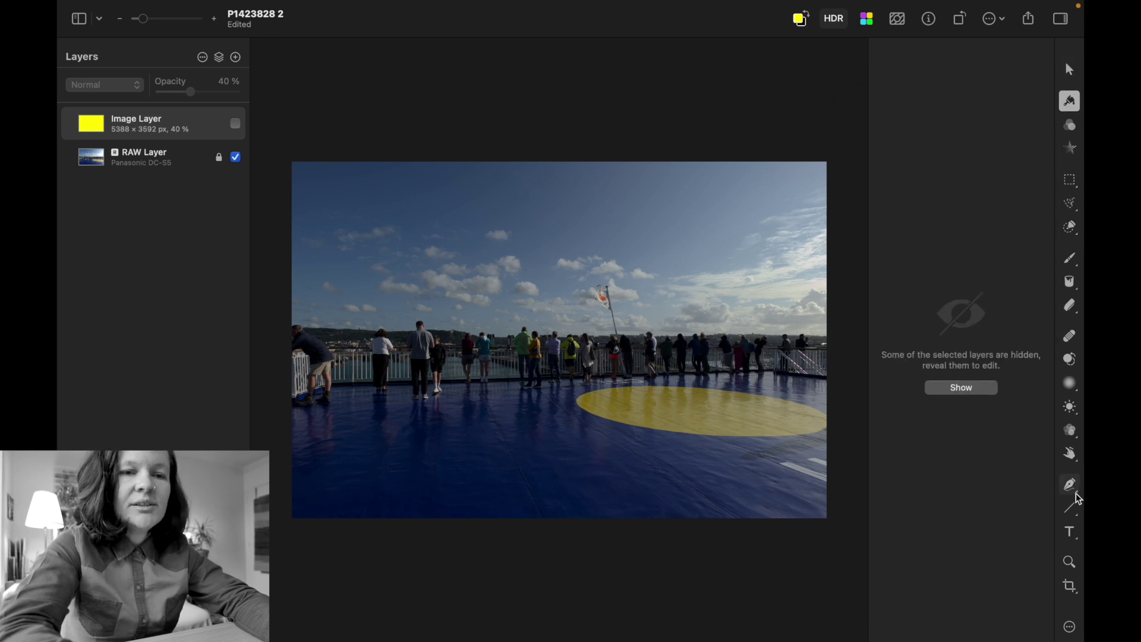
left_click(170, 158)
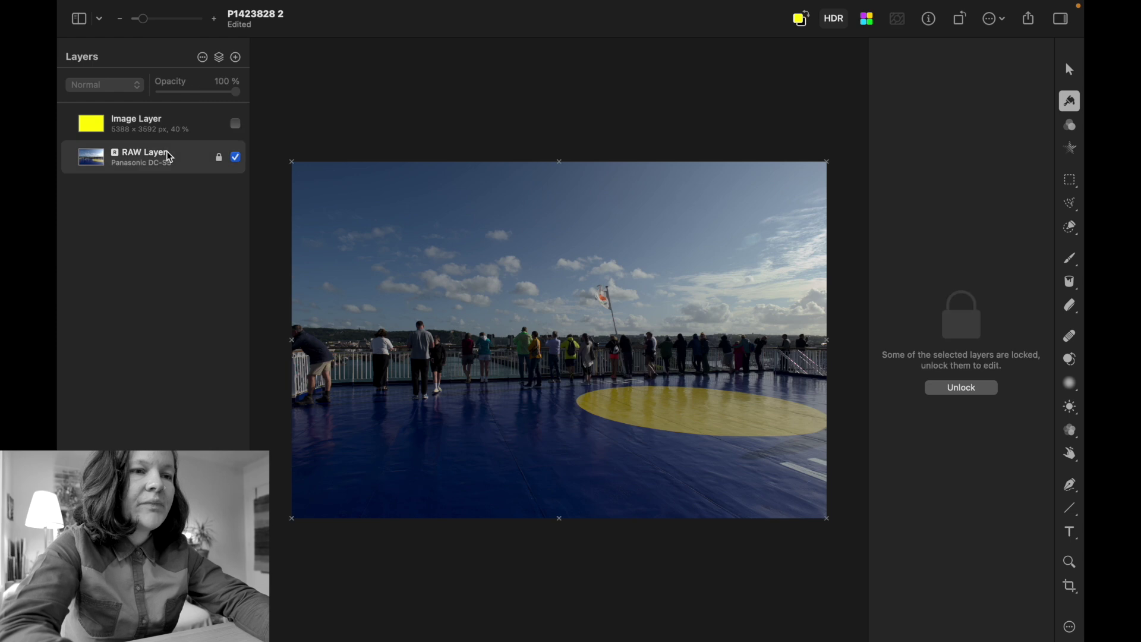
left_click(169, 123)
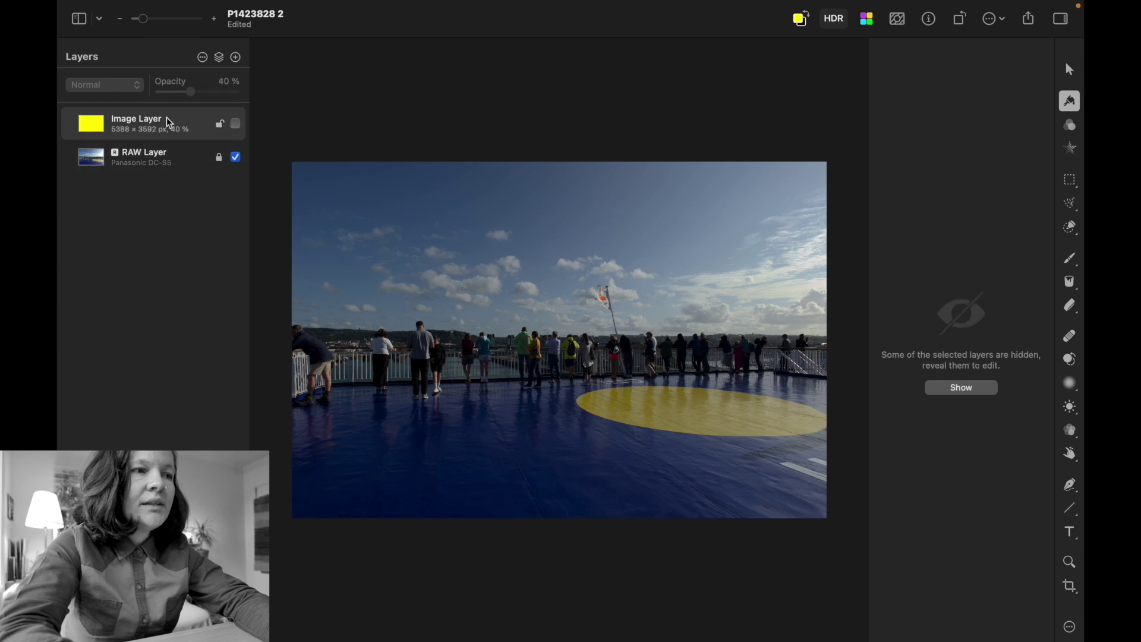
left_click(236, 124)
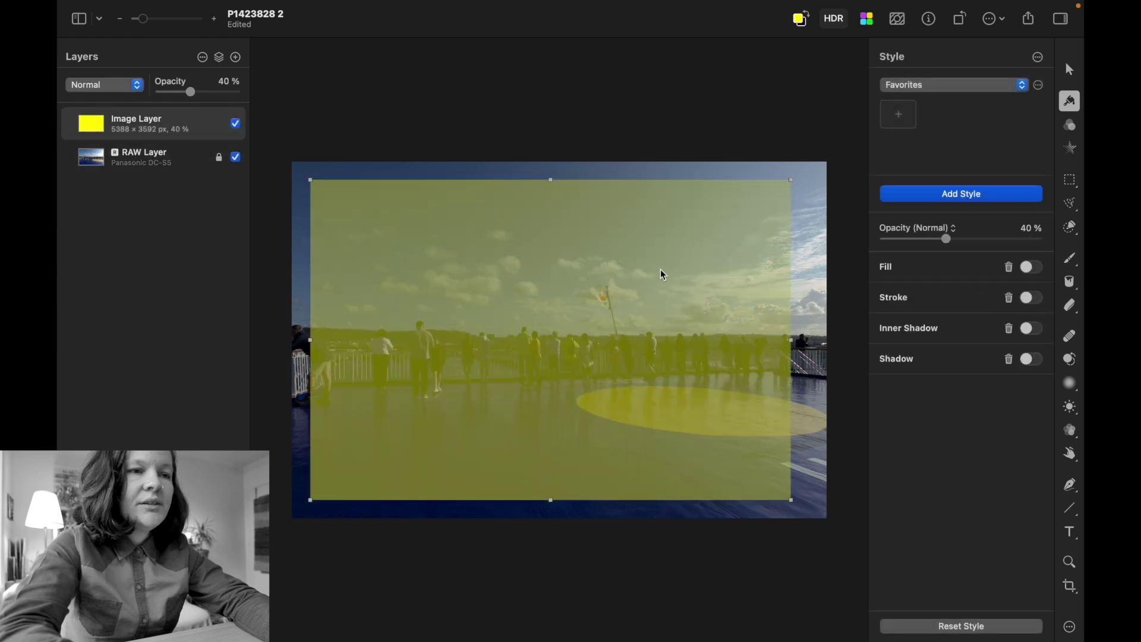
left_click_drag(192, 93, 276, 97)
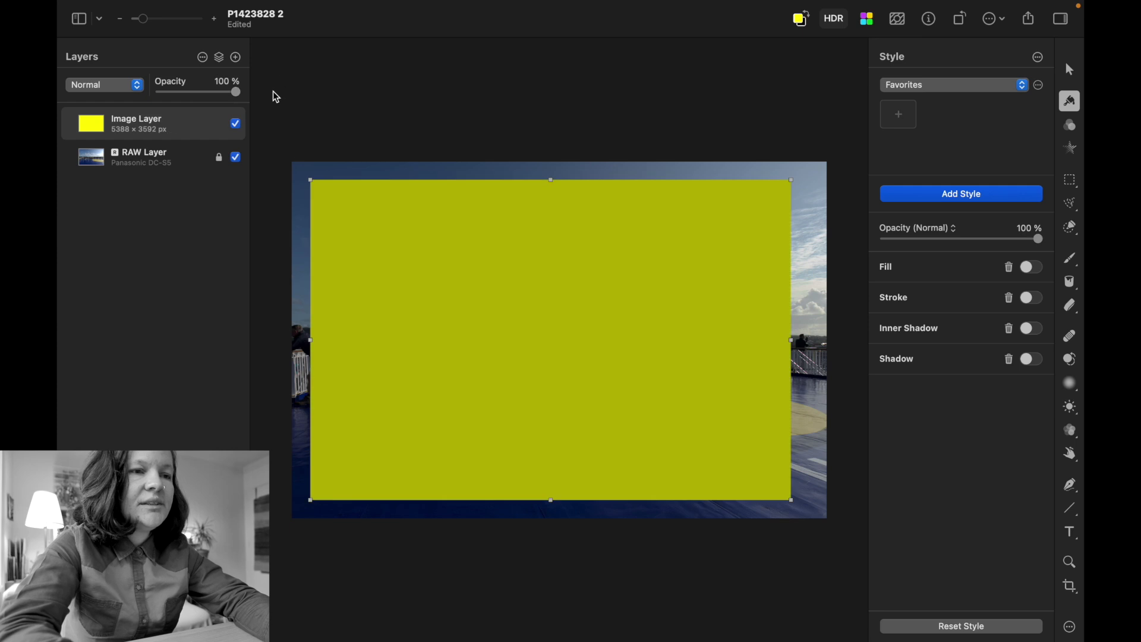
- Enable a colour fill on the image layer and set it to the light yellow Basic swatch
left_click(1032, 270)
left_click(917, 324)
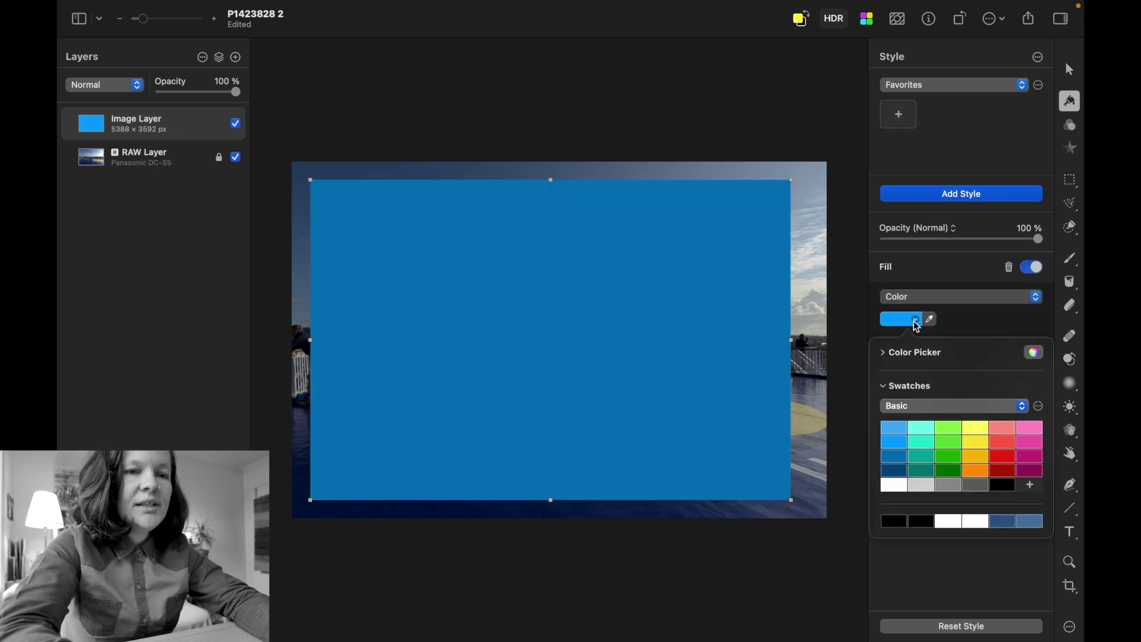
left_click(982, 432)
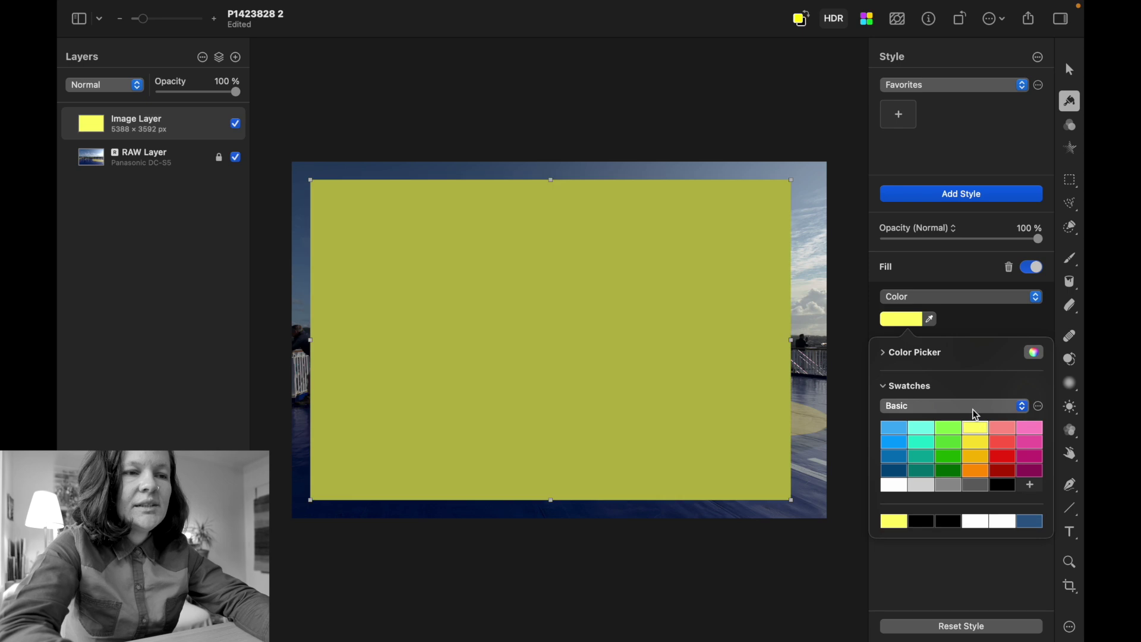
left_click(972, 318)
- Try a black stroke on the image layer and switch it off again
left_click(1033, 383)
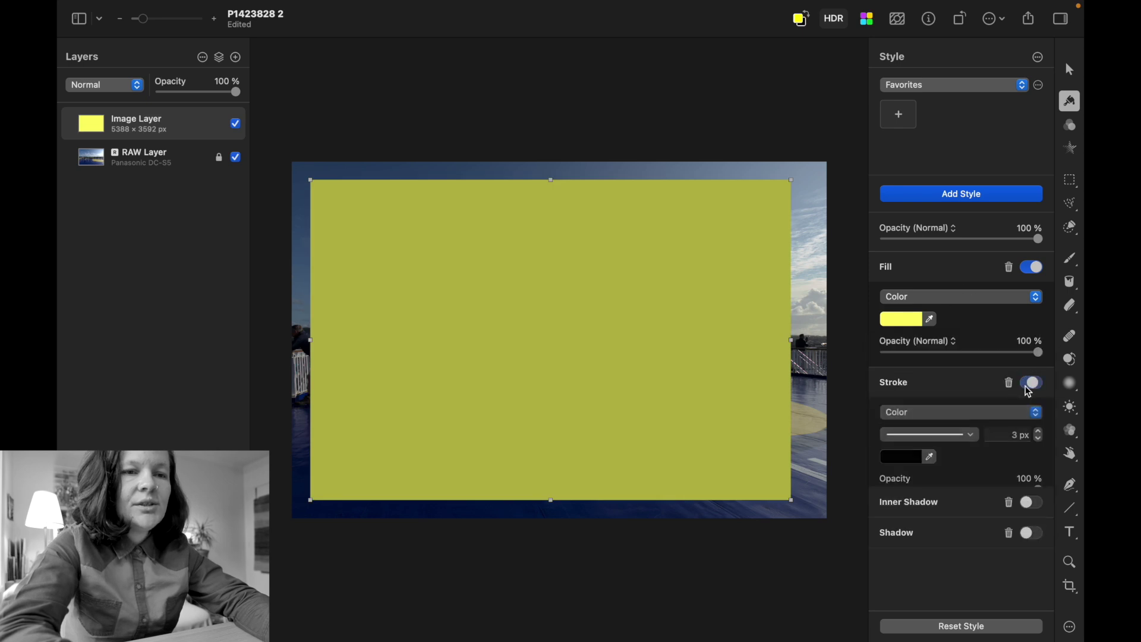
left_click(1040, 432)
left_click_drag(1040, 436, 1040, 436)
left_click(1032, 383)
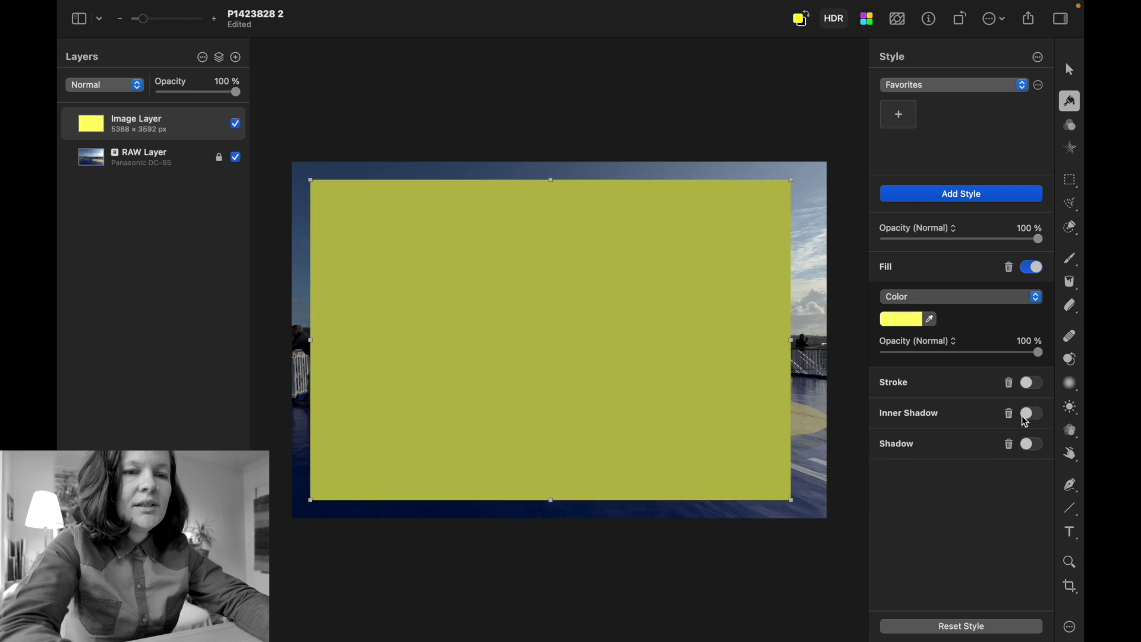
- Try an inner shadow on the image layer at 78 px distance, vary its opacity and distance, and switch it off again
left_click(1033, 415)
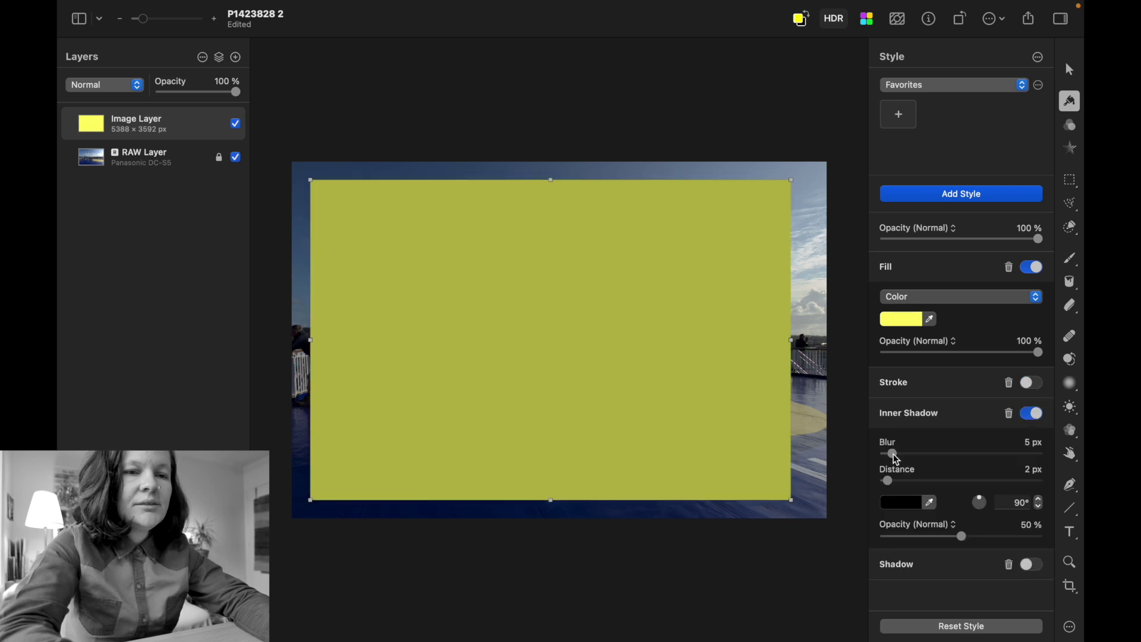
left_click_drag(888, 481, 1005, 481)
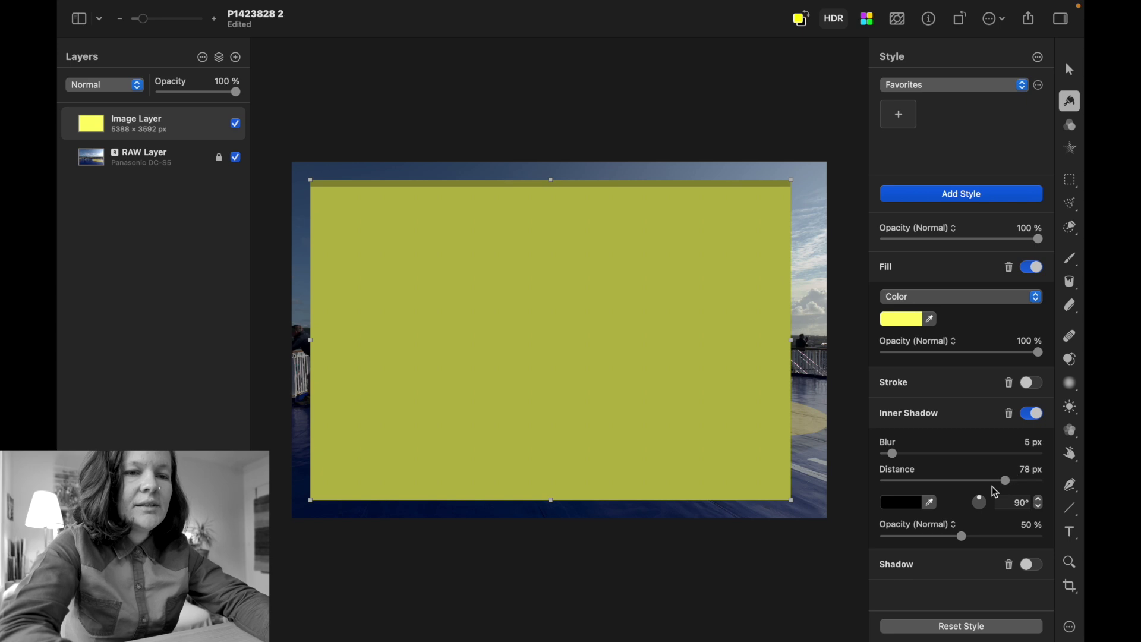
left_click_drag(964, 538, 1070, 527)
left_click_drag(1009, 488, 945, 483)
left_click(1033, 414)
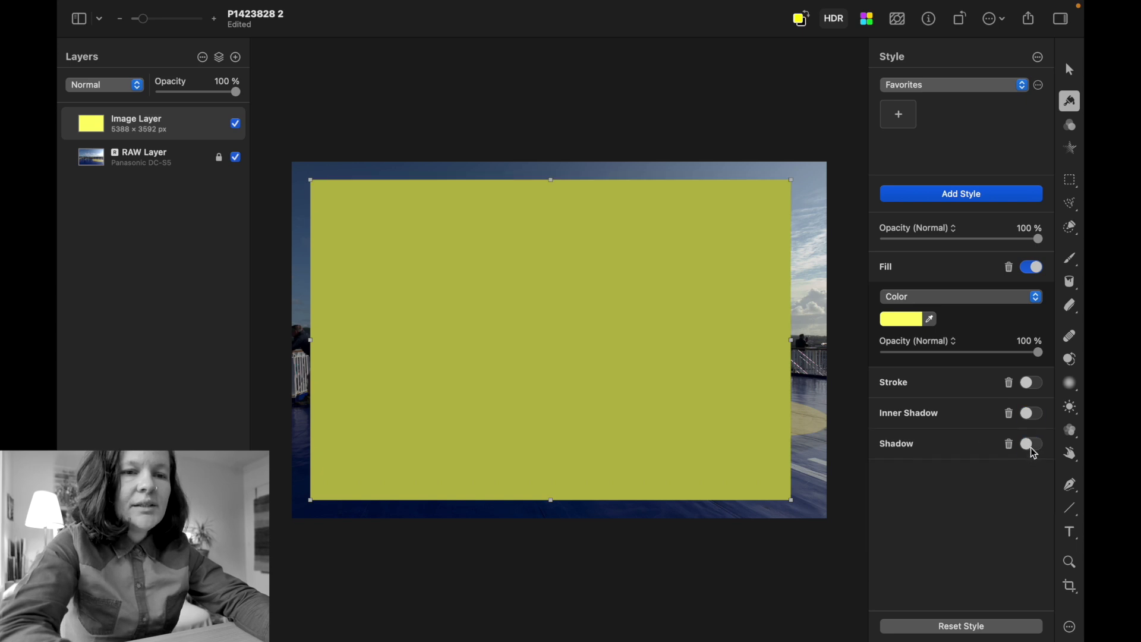
- Add a black shadow to the image layer with 88 px distance, a 49.2° angle and 100% opacity
left_click(1034, 450)
left_click_drag(893, 511, 1071, 562)
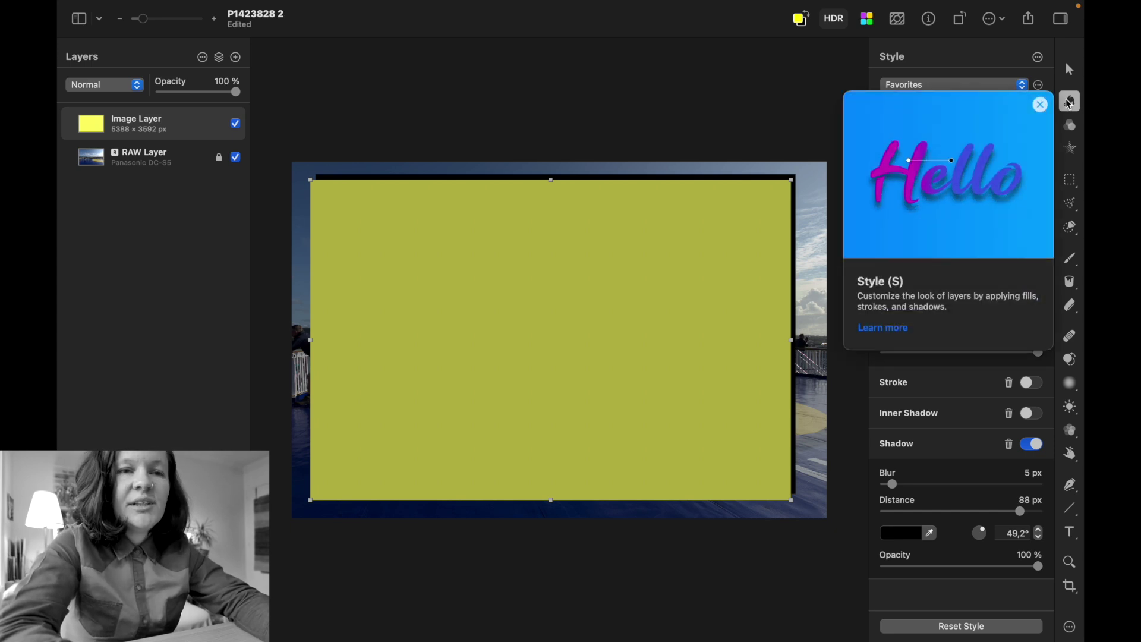
- Switch to Color Adjustments, hide the yellow image layer, and select and unlock the RAW layer
left_click(1071, 128)
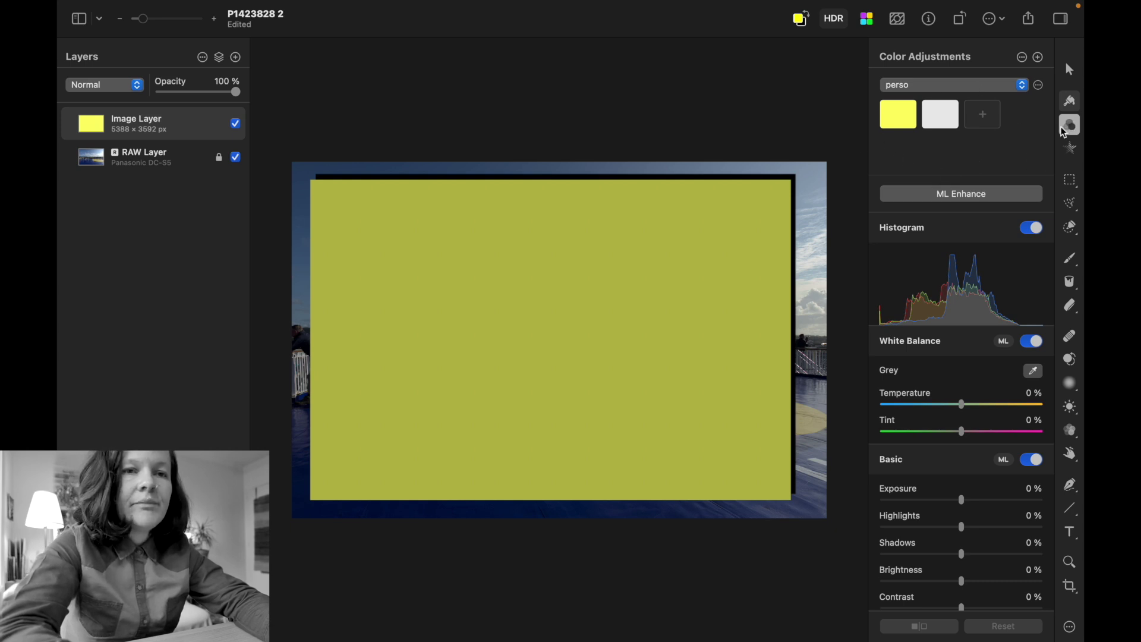
left_click(236, 125)
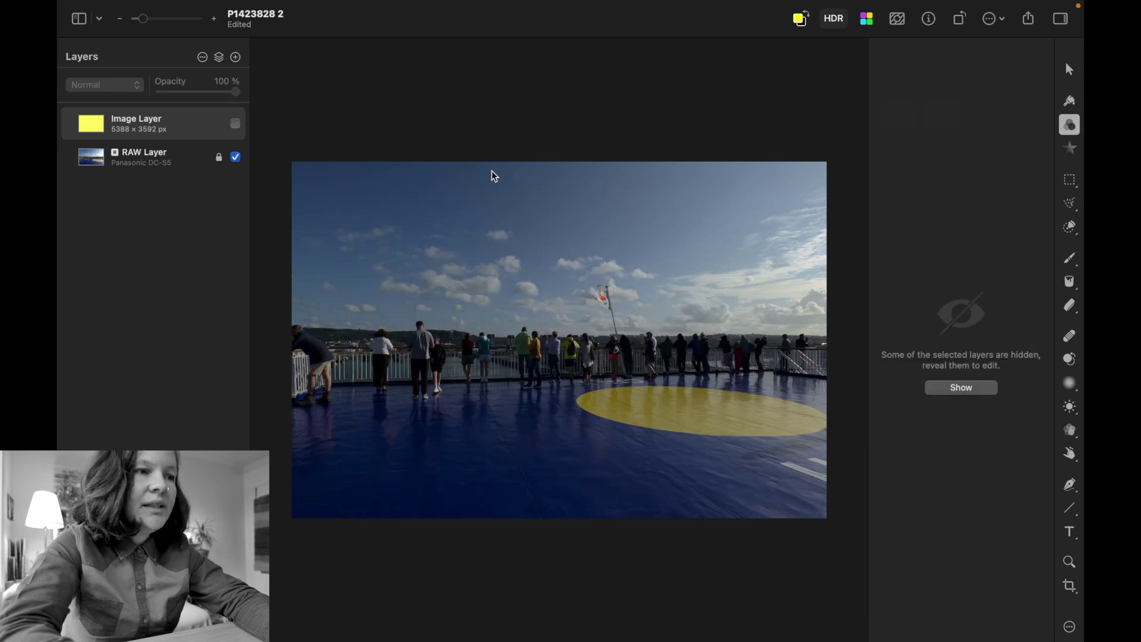
left_click(184, 160)
left_click(219, 159)
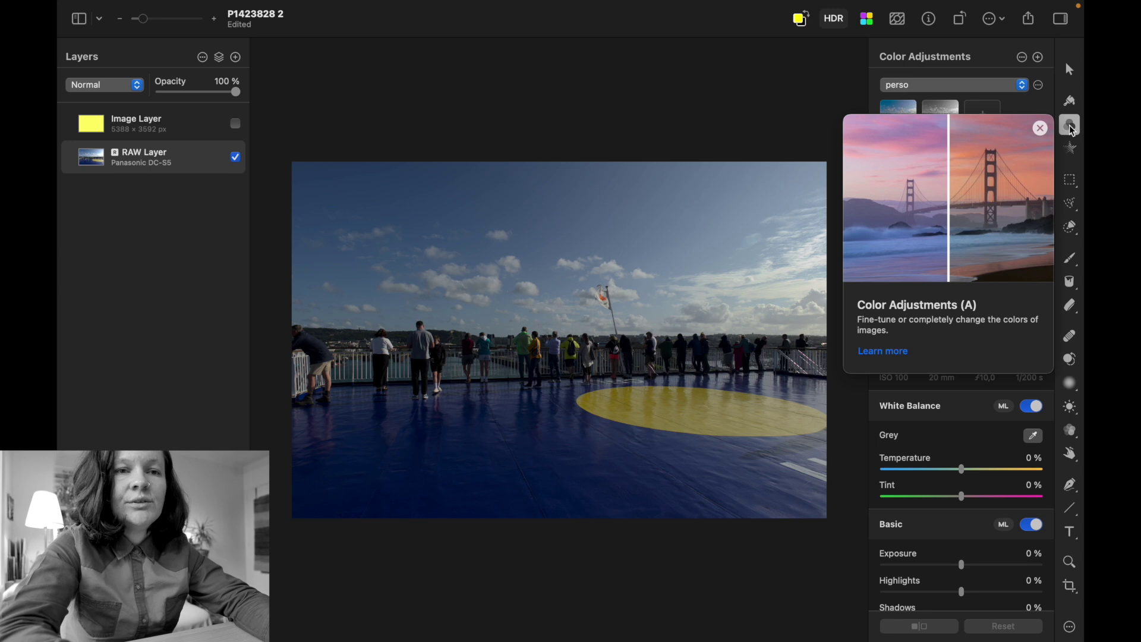
- Try each preset in the Modern Films collection on the RAW layer, ending with preset 07
left_click(1020, 87)
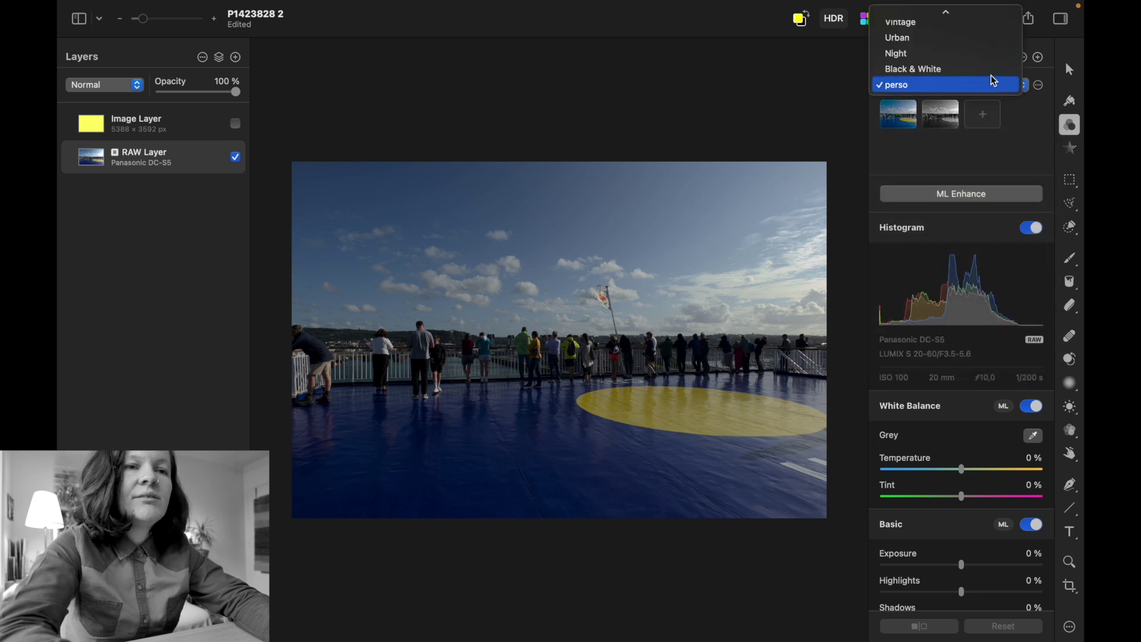
scroll(989, 75, "up", 3)
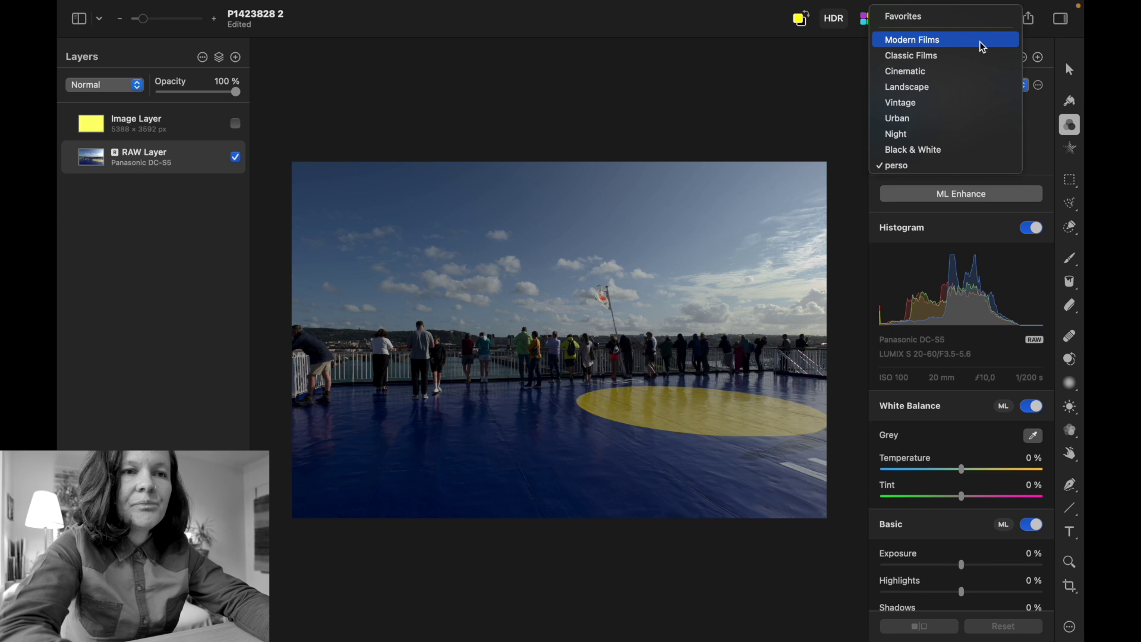
left_click(984, 48)
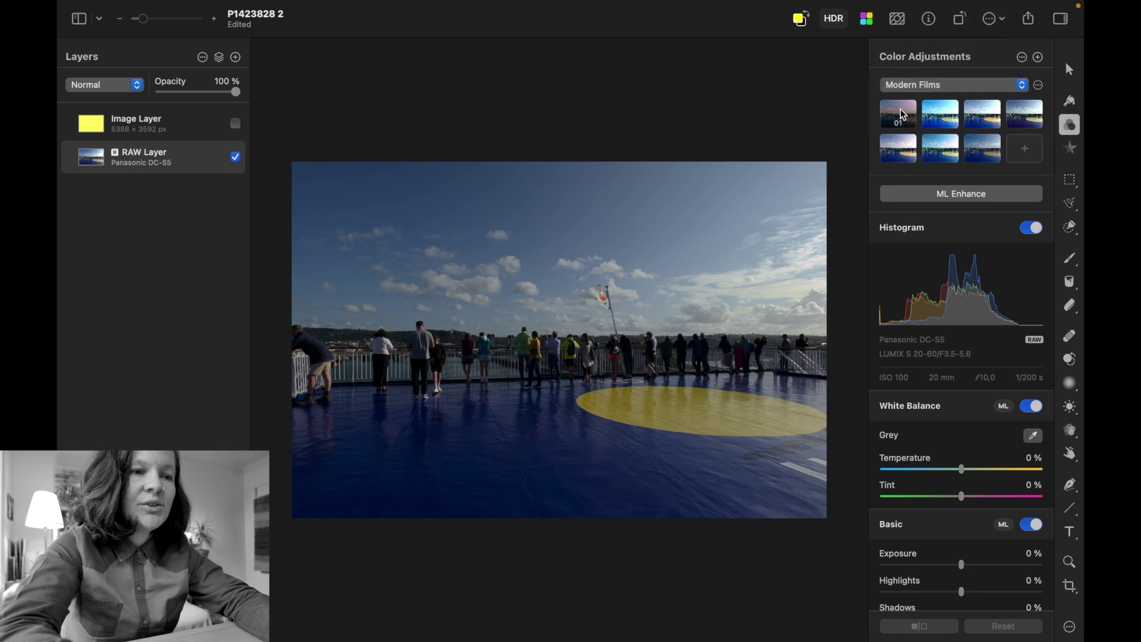
left_click(901, 114)
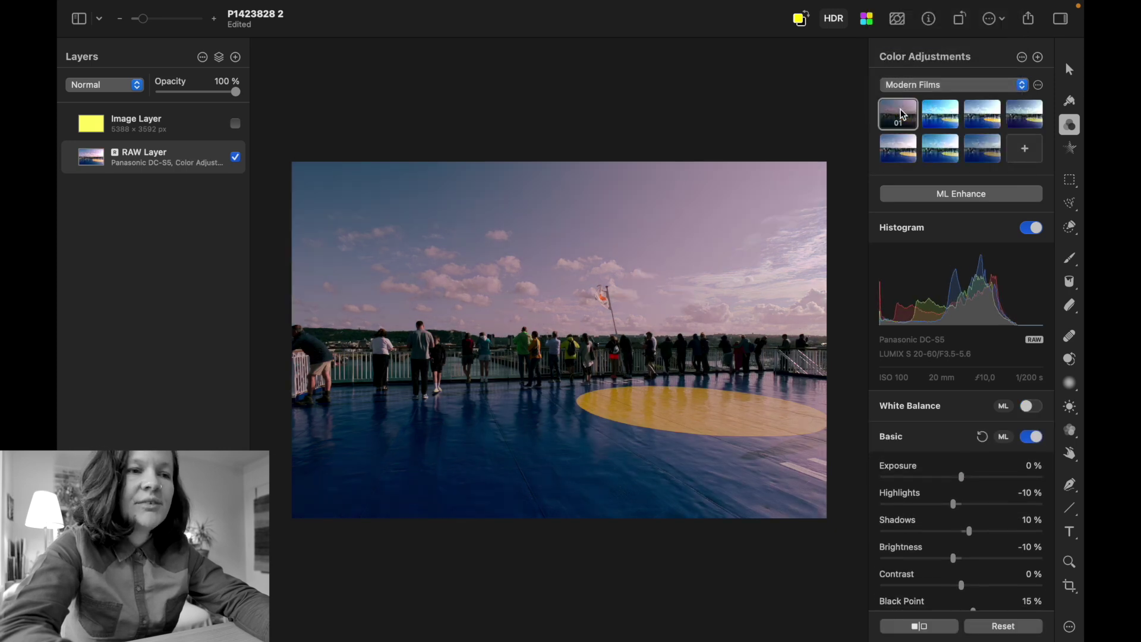
left_click(940, 115)
left_click(983, 119)
left_click(1024, 114)
left_click(899, 149)
left_click(940, 151)
left_click(989, 153)
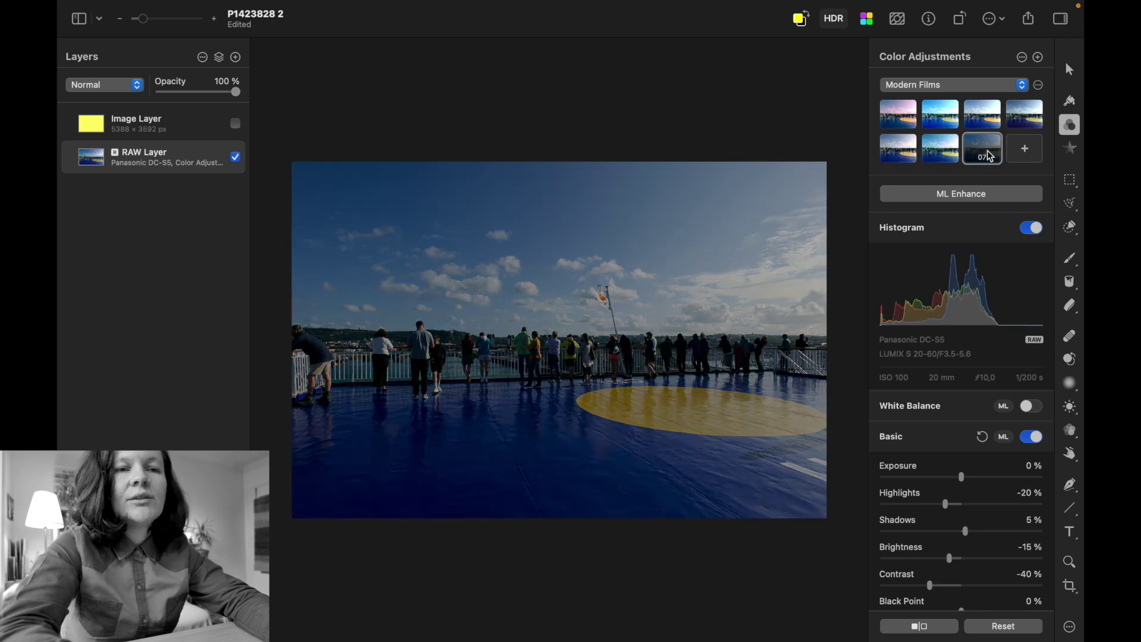
- Try all five Classic Films presets on the RAW layer and look through the adjustments the last one applies
left_click(939, 87)
left_click(937, 99)
left_click(899, 114)
left_click(942, 115)
left_click(983, 114)
left_click(1024, 122)
left_click(901, 149)
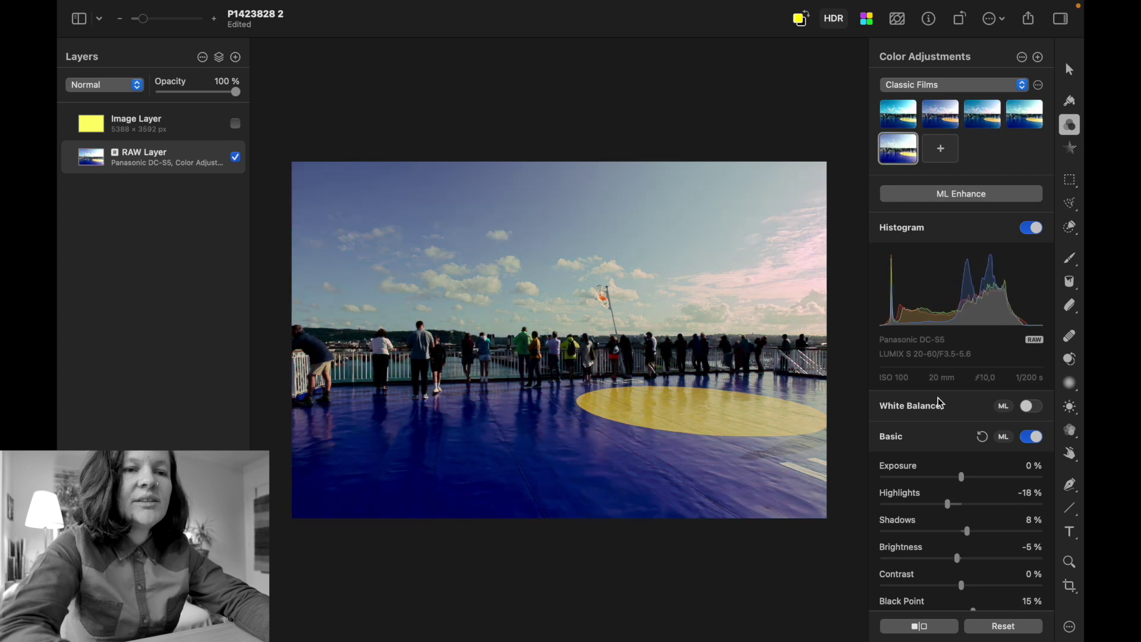
scroll(938, 398, "down", 2)
scroll(938, 398, "down", 15)
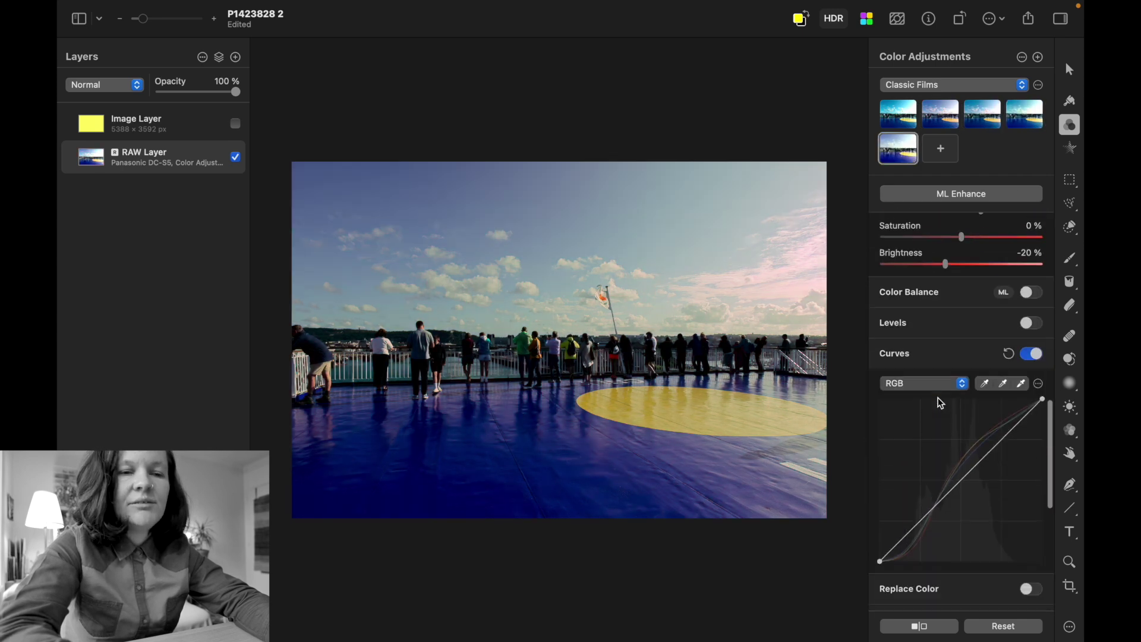
scroll(938, 397, "down", 4)
scroll(939, 398, "up", 10)
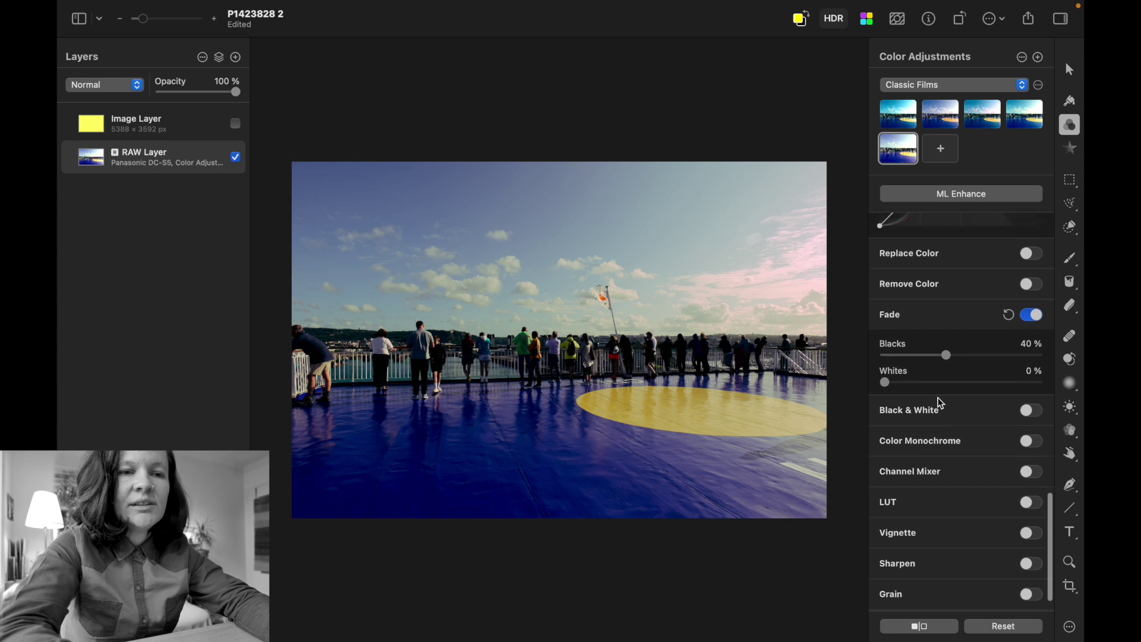
scroll(938, 398, "up", 5)
- Try all seven Cinematic presets on the RAW layer, ending with the last one
left_click(932, 85)
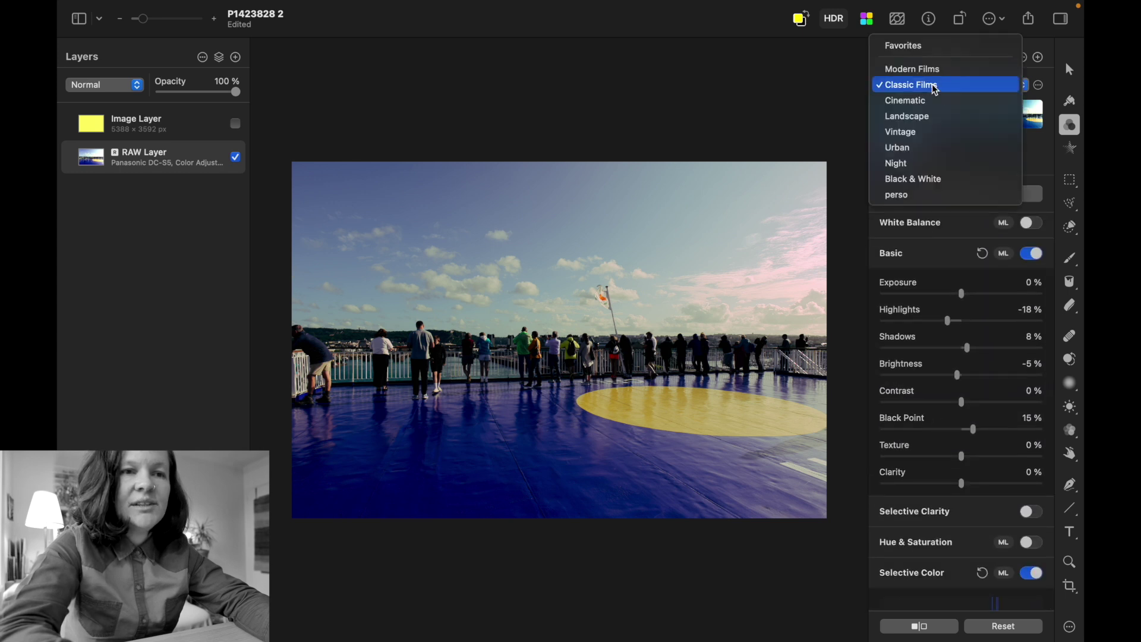
left_click(906, 101)
left_click(898, 114)
left_click(938, 122)
left_click(982, 115)
left_click(1019, 117)
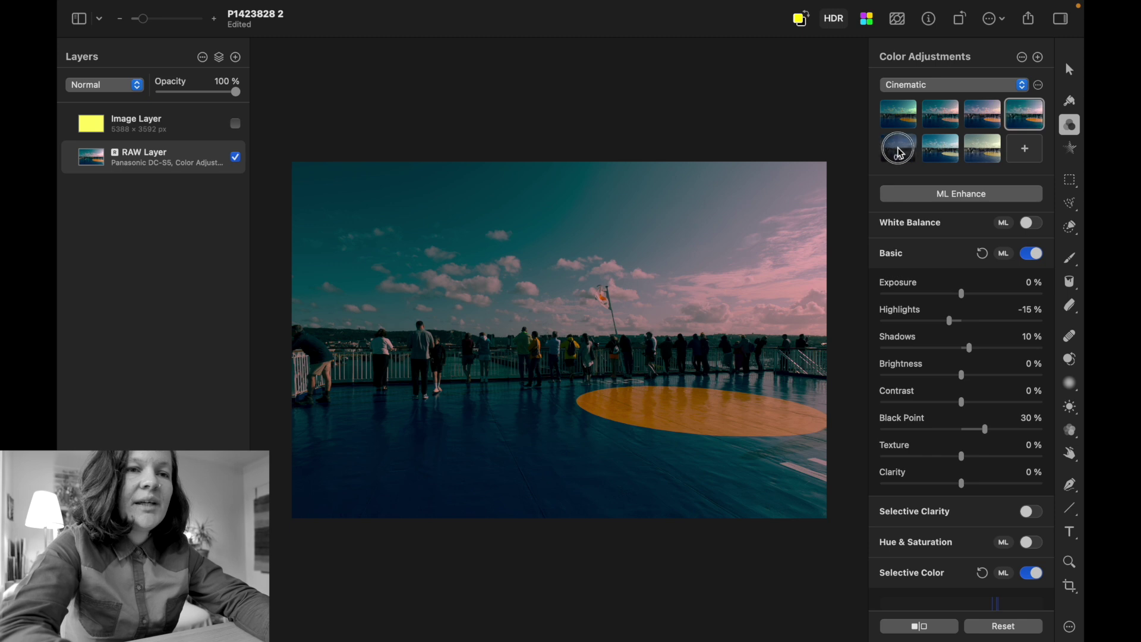
left_click(898, 148)
left_click(930, 154)
left_click(983, 149)
- Go through the Black & White presets on the RAW layer and apply the sixth one
left_click(978, 85)
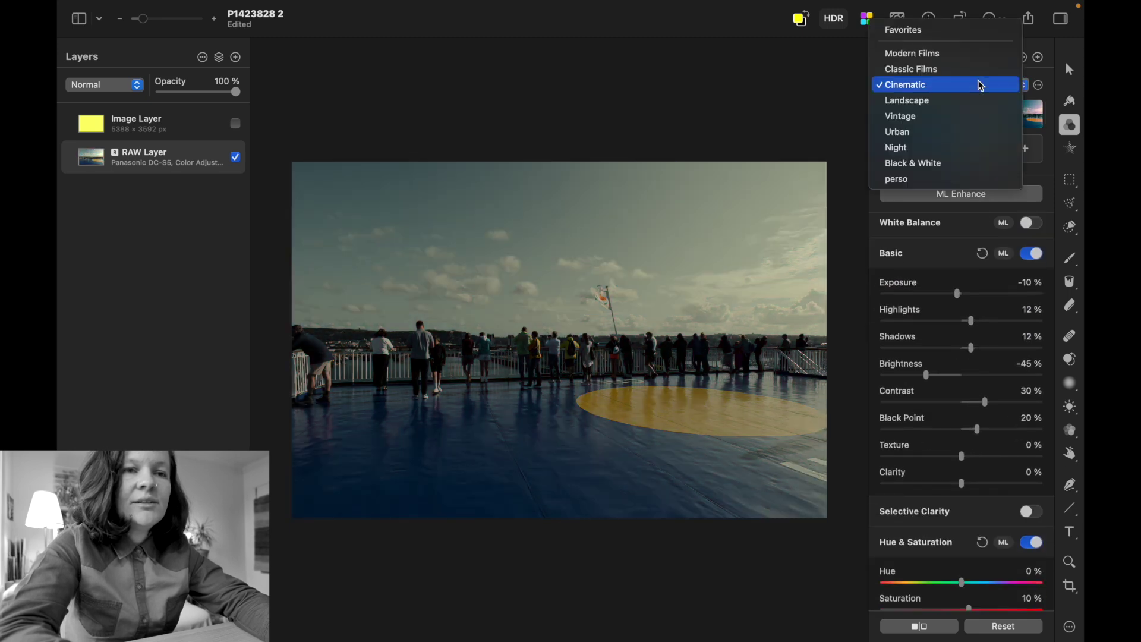
left_click(963, 164)
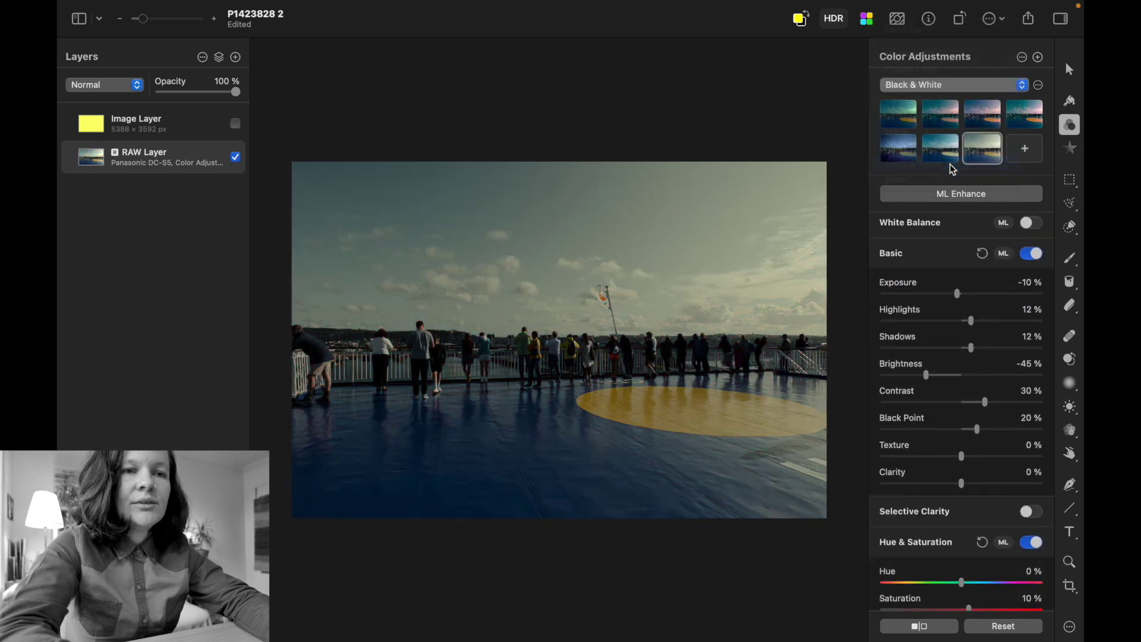
left_click(909, 126)
left_click(941, 116)
left_click(982, 116)
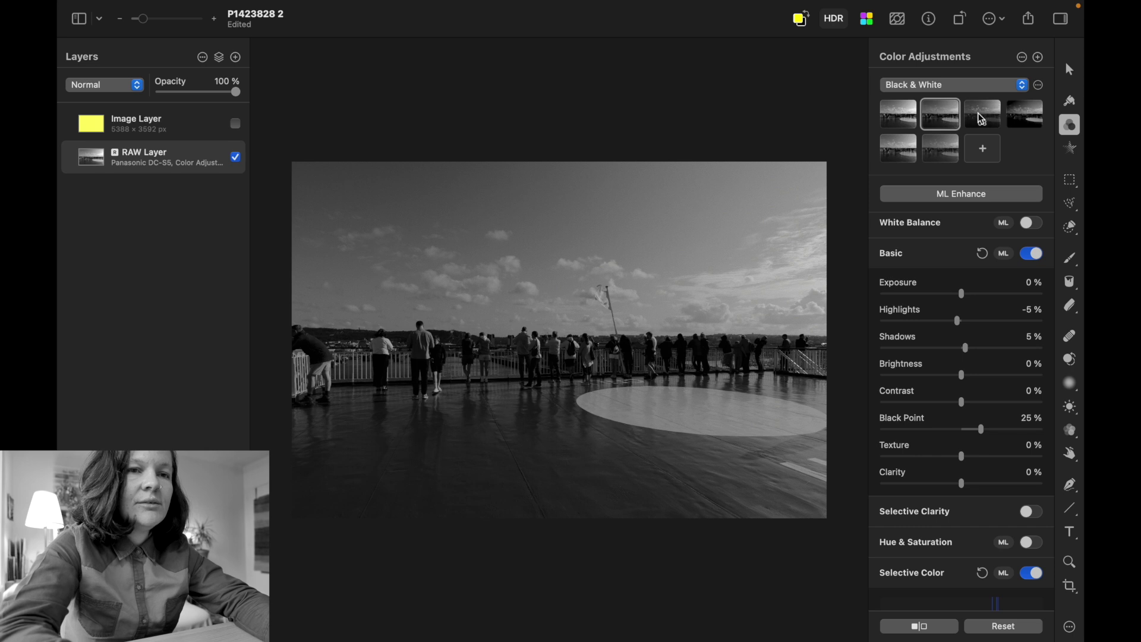
left_click(1015, 118)
left_click(898, 147)
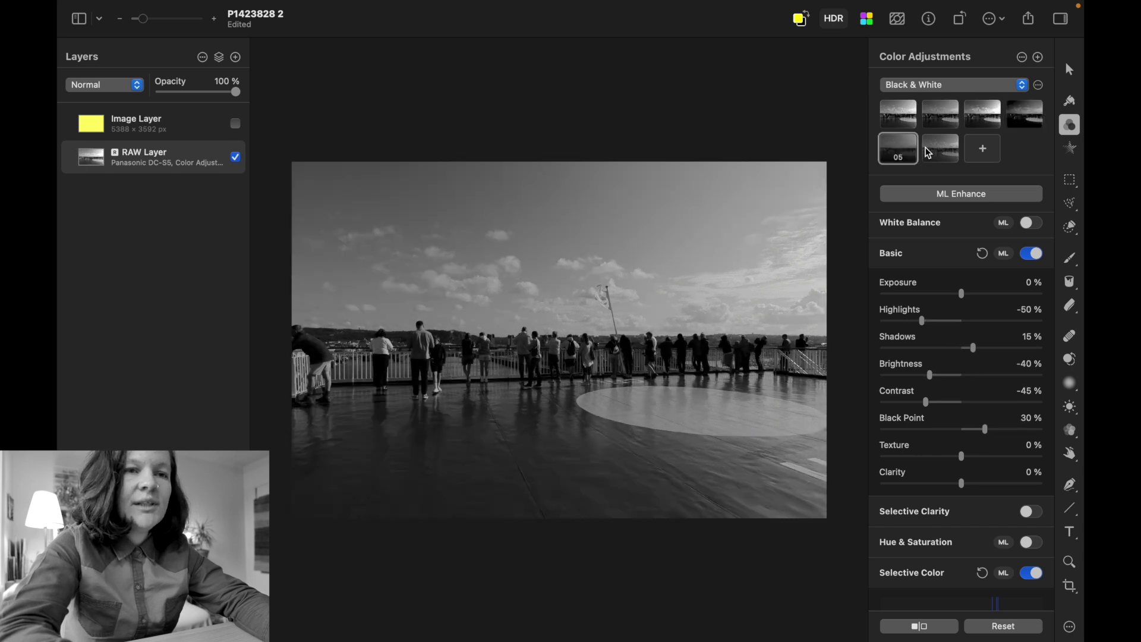
left_click(943, 154)
- Try the colour and black-and-white presets in the perso collection, return to the colour preset and look through its adjustments
left_click(947, 86)
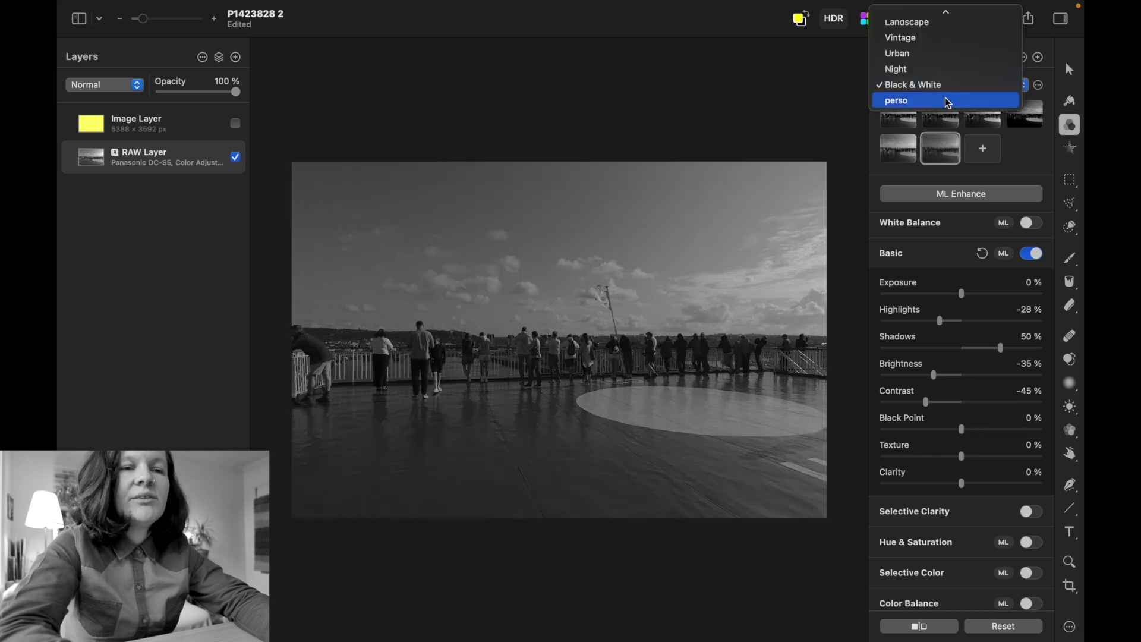
left_click(945, 99)
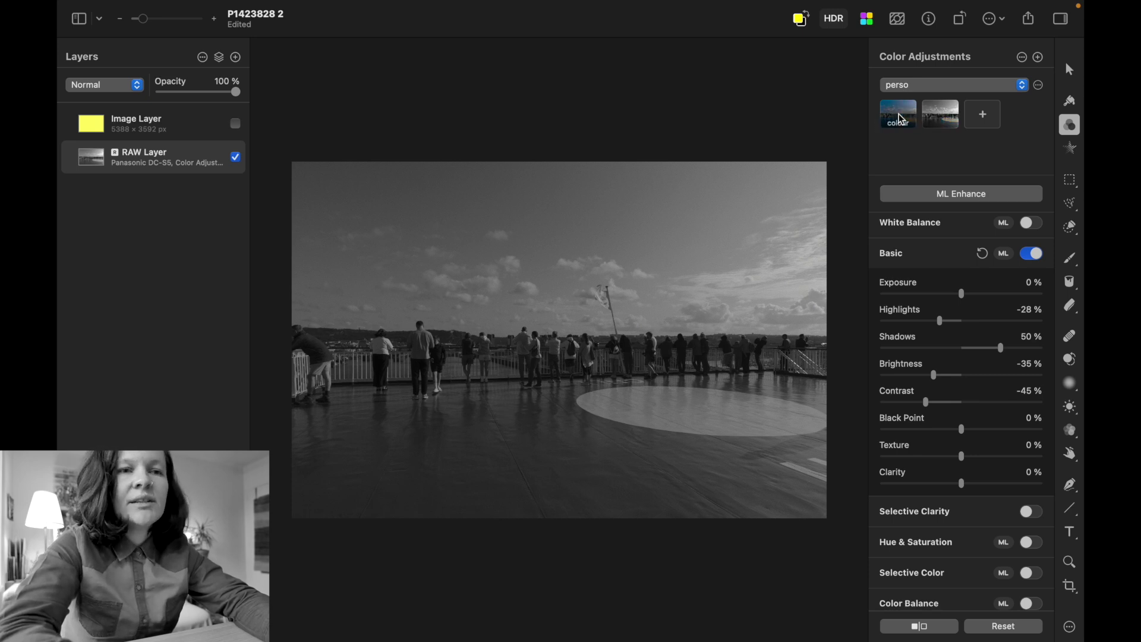
left_click(899, 114)
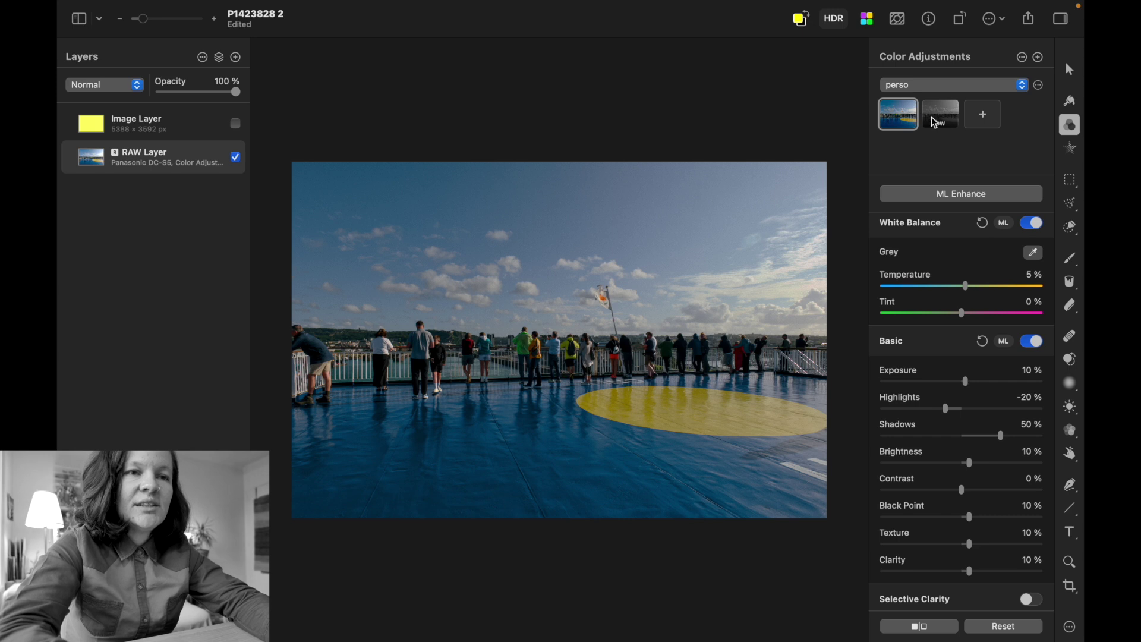
left_click(949, 117)
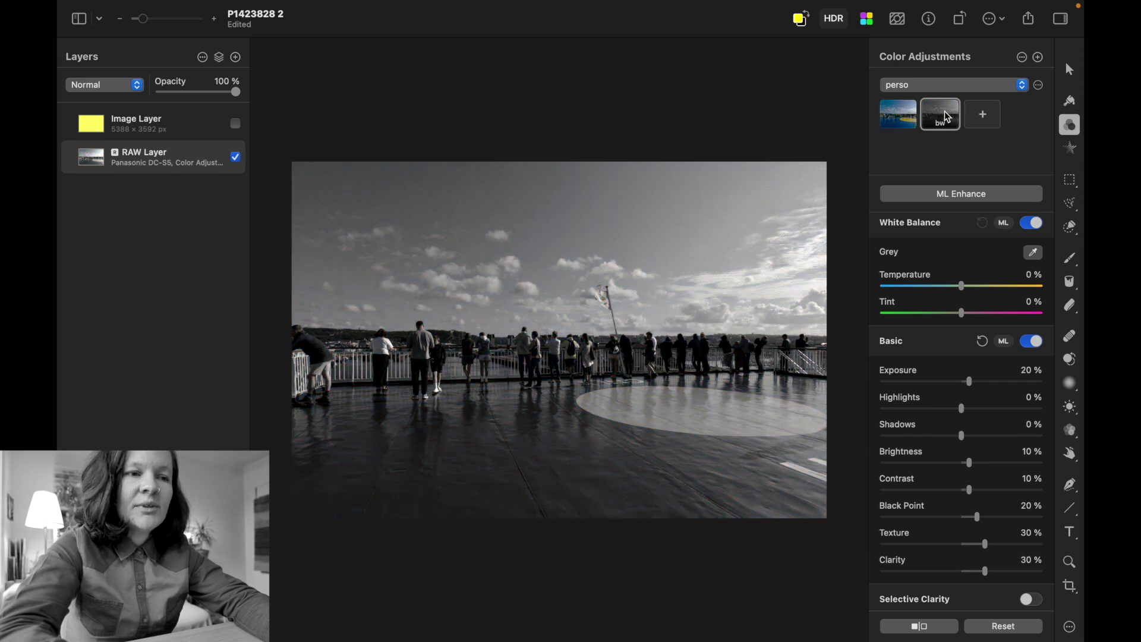
left_click(897, 110)
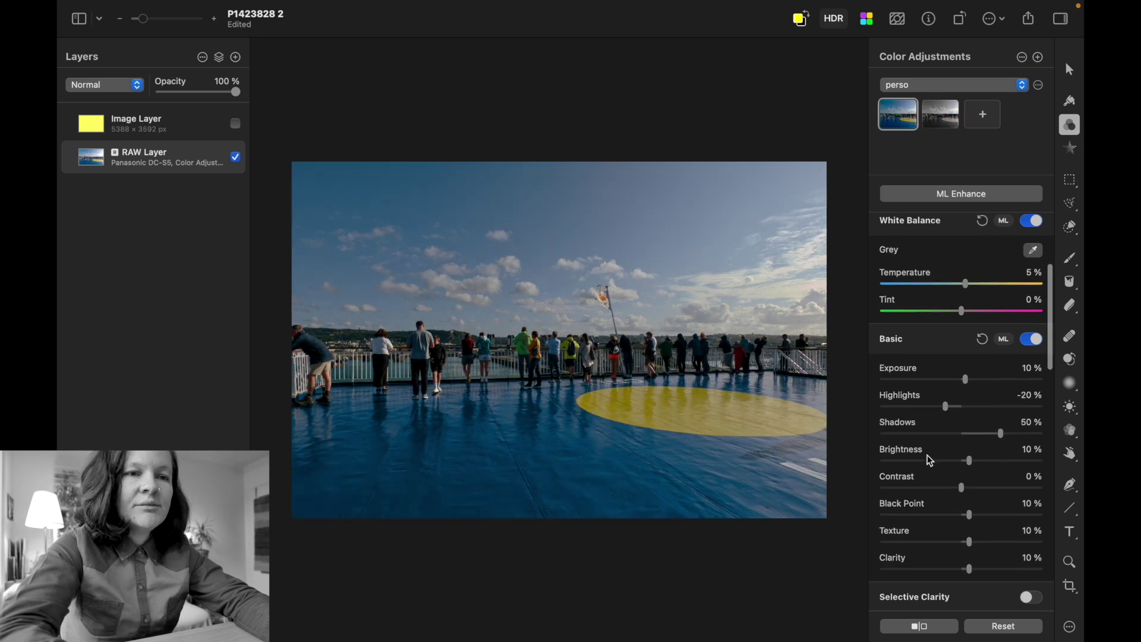
scroll(931, 460, "down", 5)
scroll(930, 459, "down", 15)
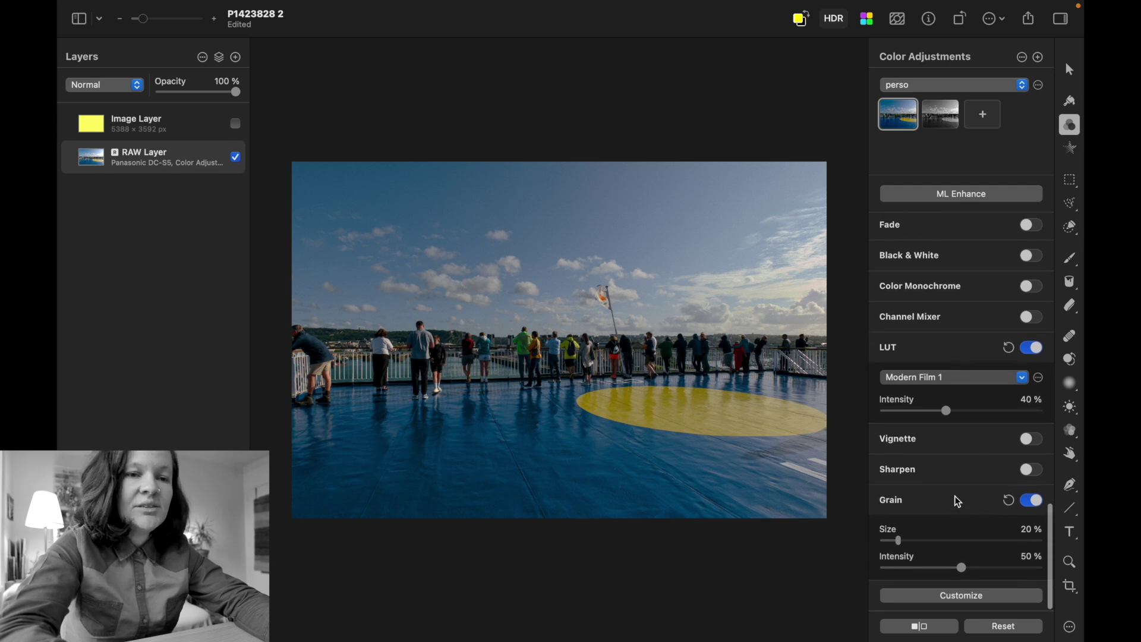
scroll(959, 502, "up", 10)
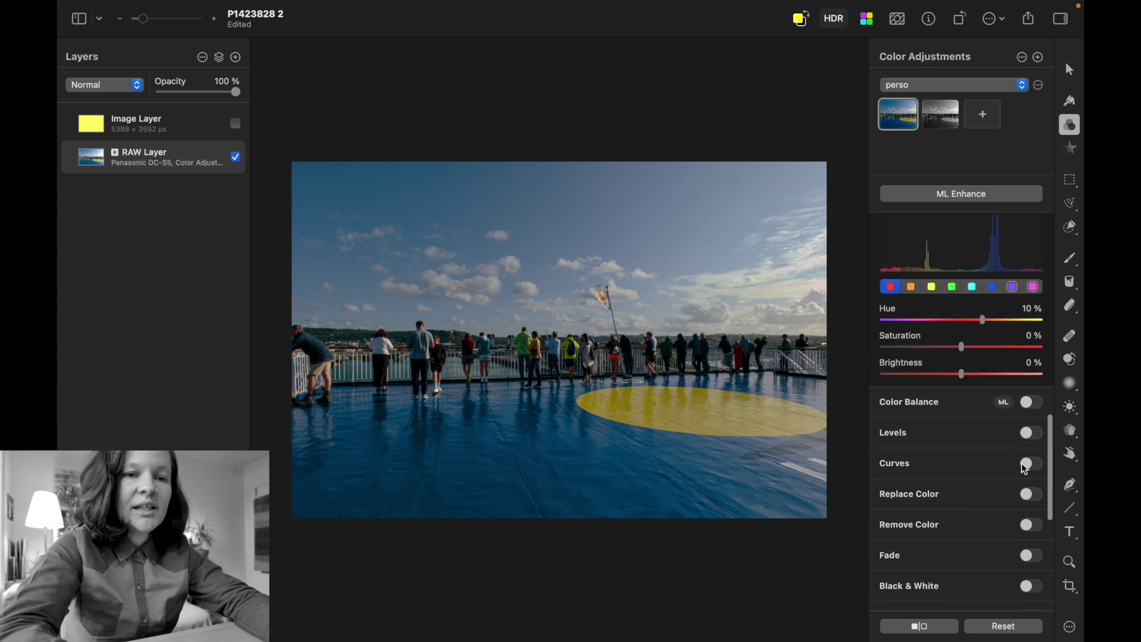
- Enable Curves on the RAW layer, try darkening the midtones by lowering the RGB curve's midpoint, and reset the curve
left_click(1032, 464)
scroll(1026, 466, "down", 5)
mouse_move(960, 421)
left_mouse_down()
mouse_move(951, 409)
mouse_move(969, 428)
left_mouse_up()
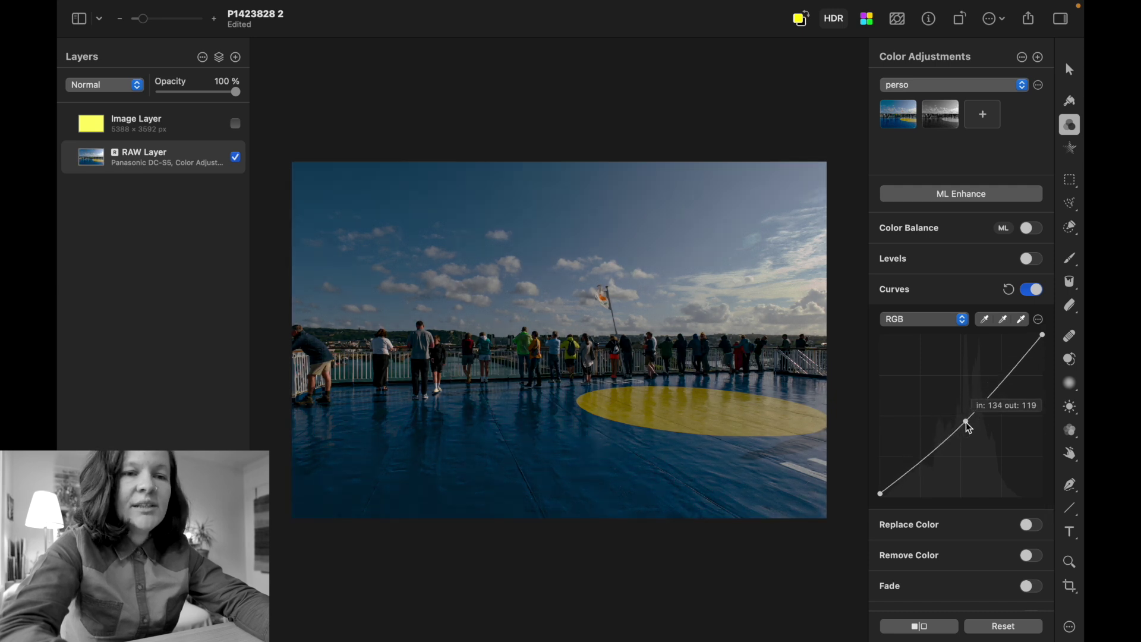
left_click(1009, 289)
scroll(980, 326, "up", 1)
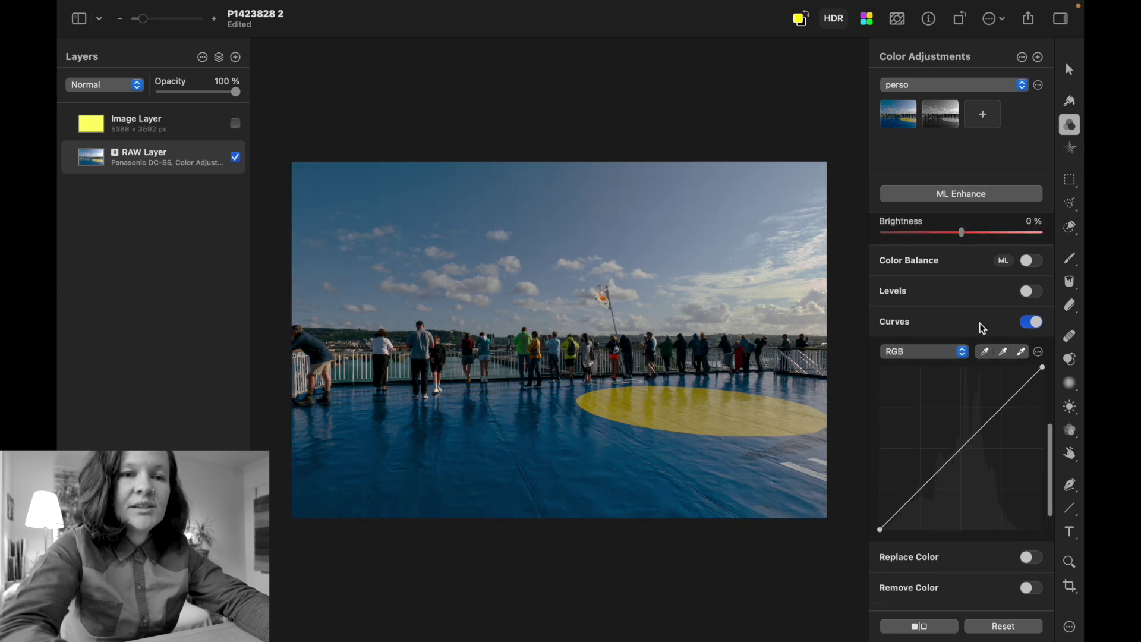
- Enable the Levels adjustment on the RAW layer
left_click(1032, 289)
scroll(978, 479, "up", 10)
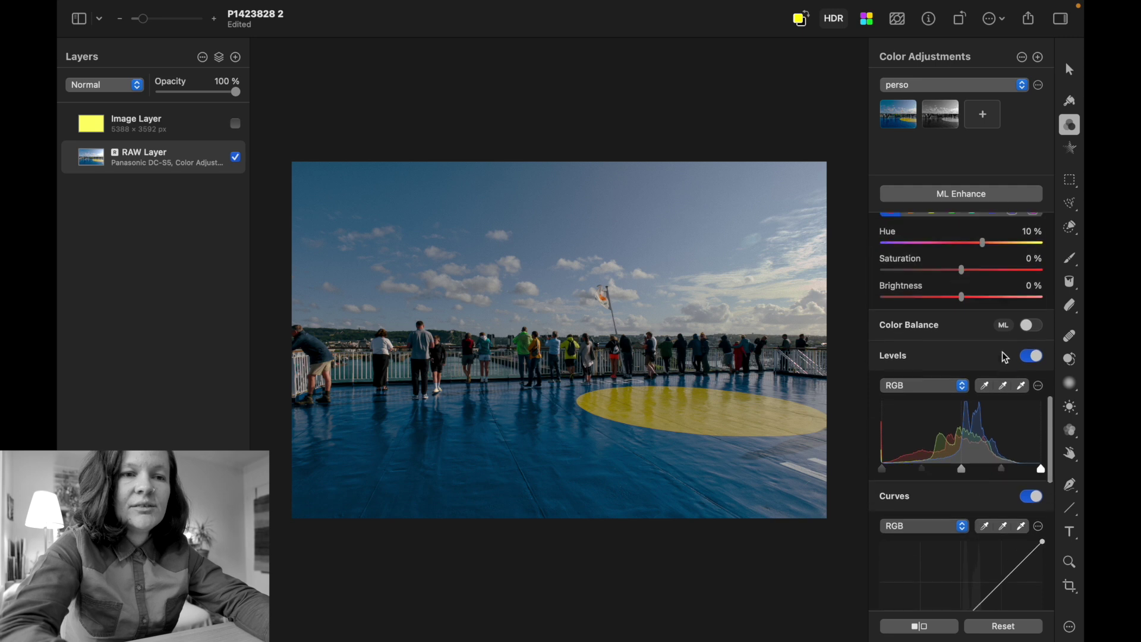
scroll(1029, 331, "up", 5)
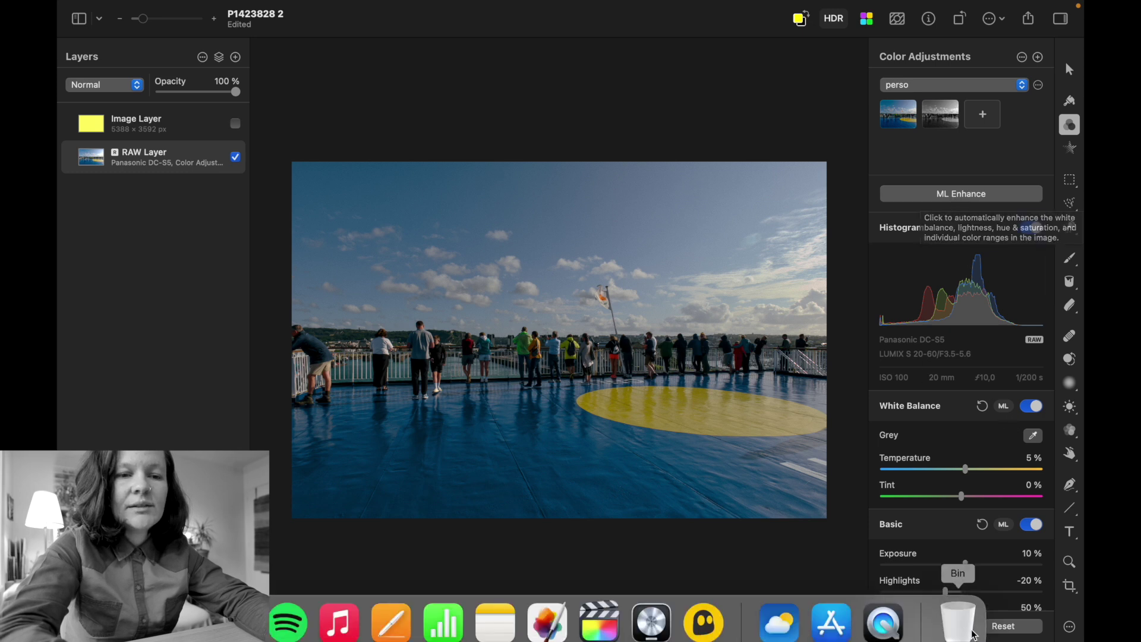
- Reset all colour adjustments, apply ML Enhance to the RAW layer and review the adjustment values it sets
left_click(1008, 629)
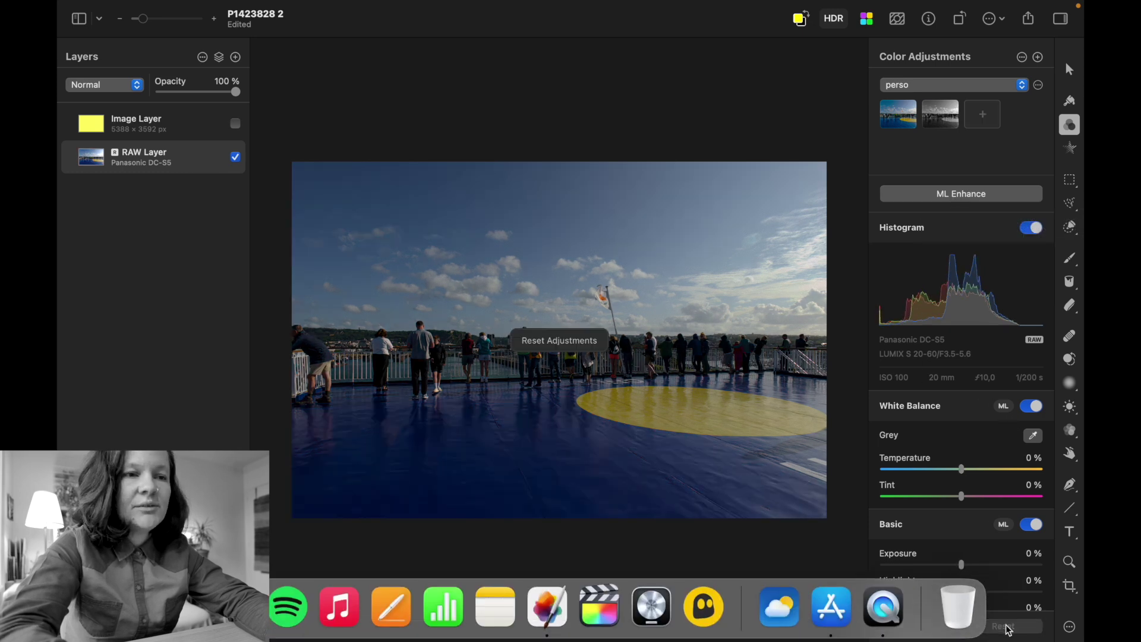
left_click(960, 196)
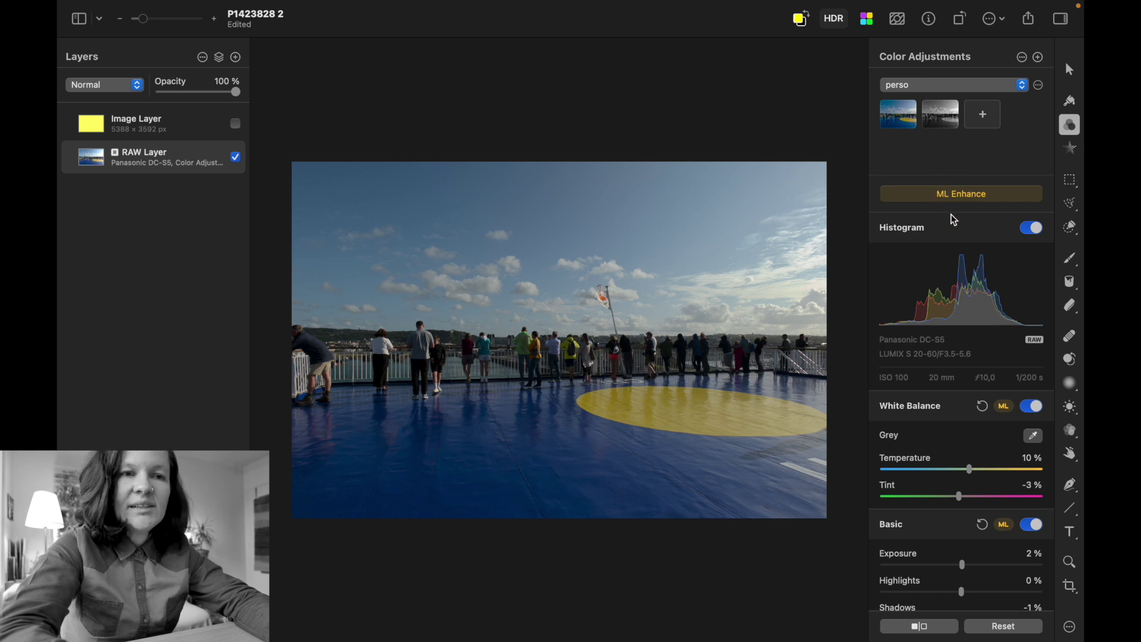
scroll(940, 350, "down", 20)
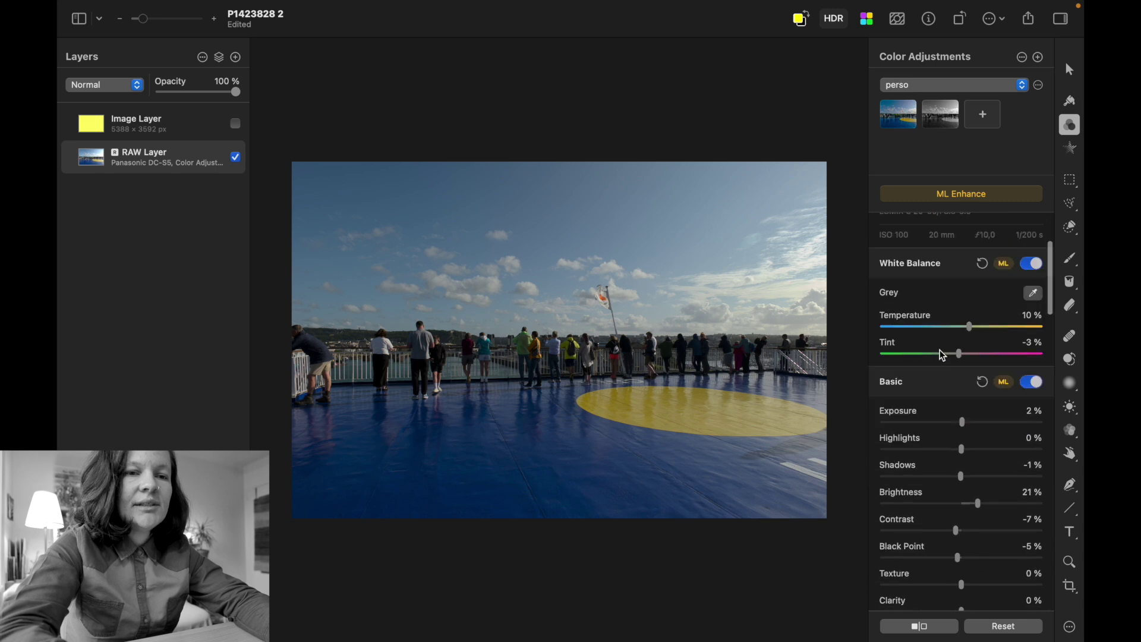
scroll(940, 349, "up", 5)
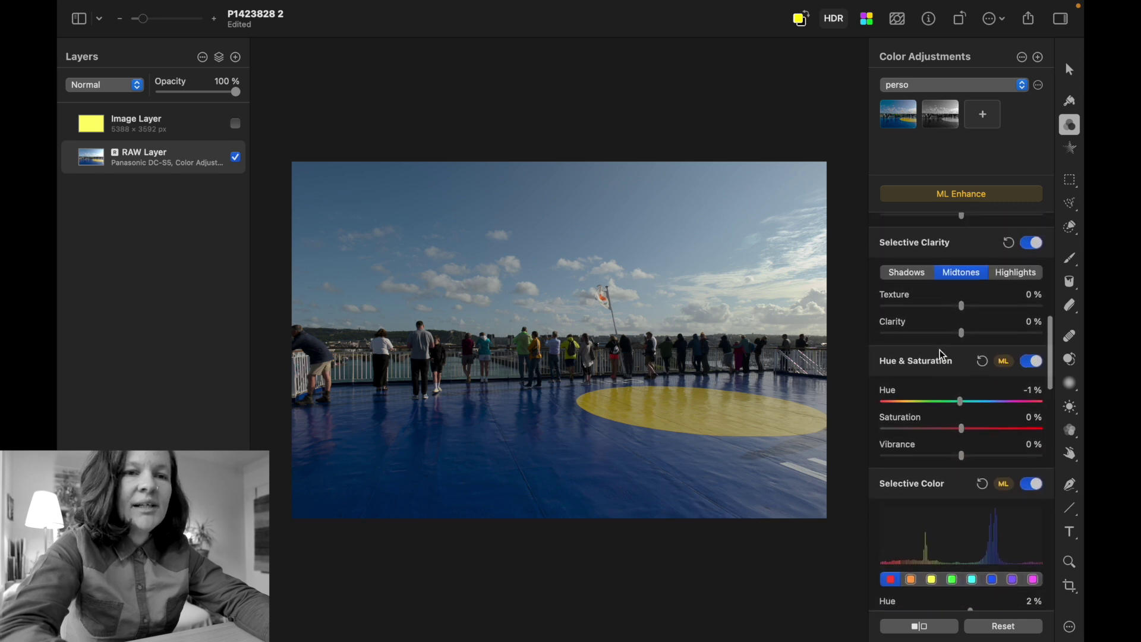
scroll(940, 350, "down", 5)
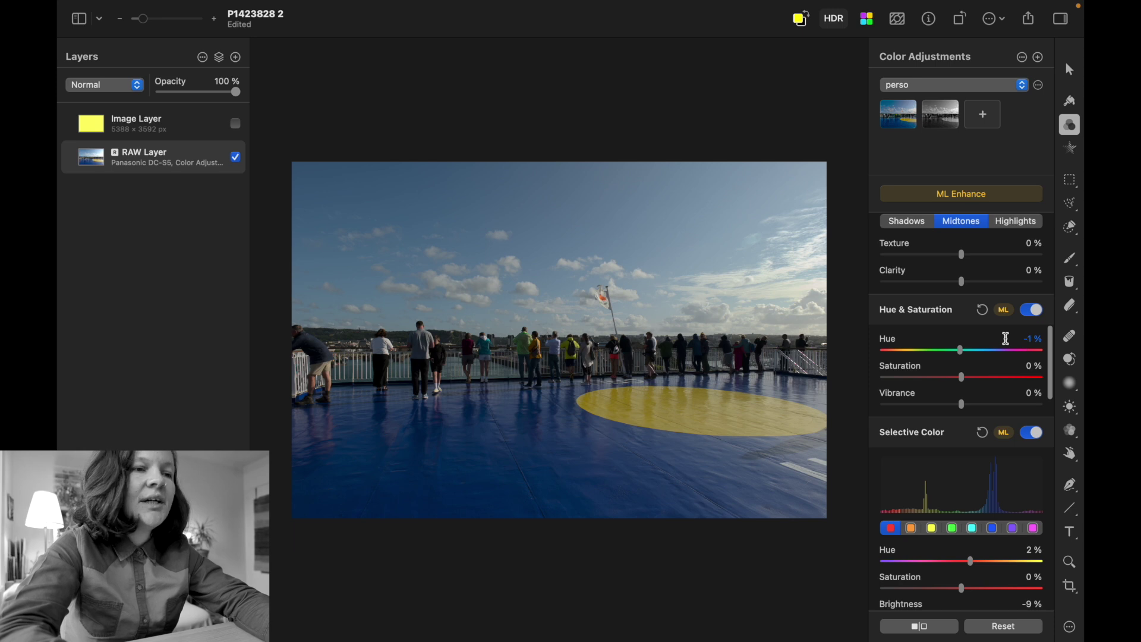
scroll(1005, 338, "up", 20)
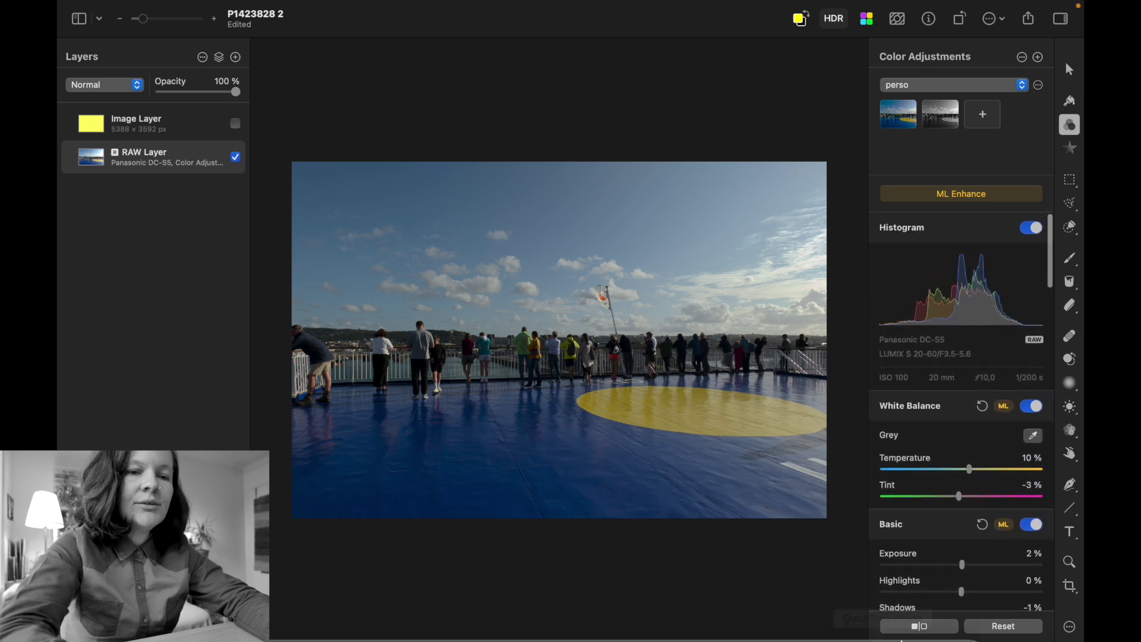
- Compare the ML-enhanced photo with the original using the before/after view
left_click_drag(926, 631, 912, 630)
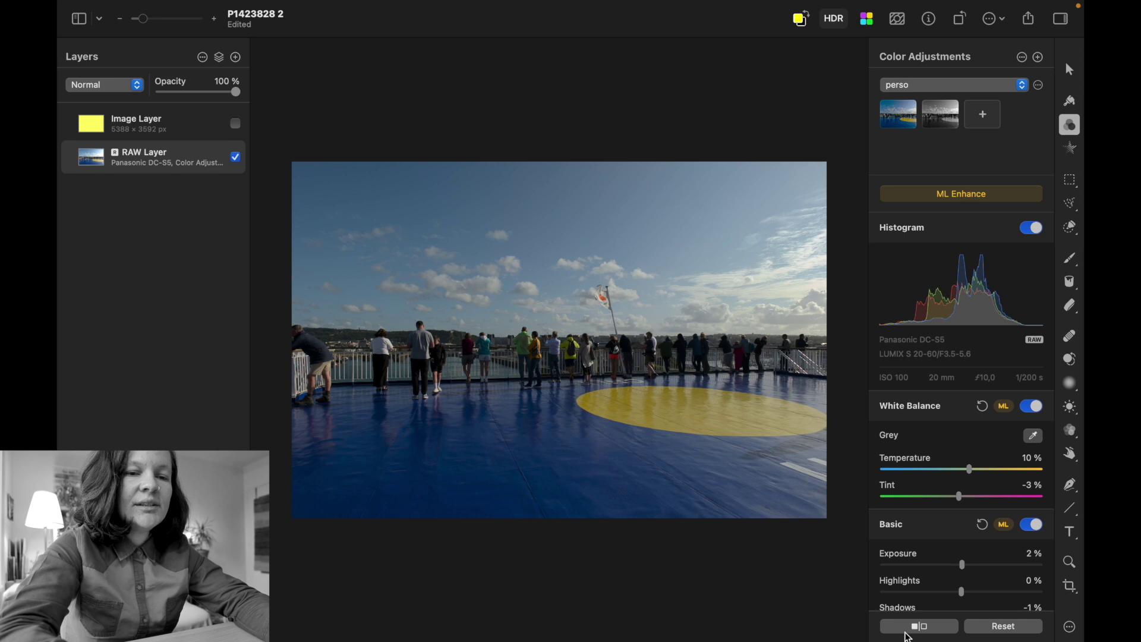
left_click_drag(918, 636, 921, 629)
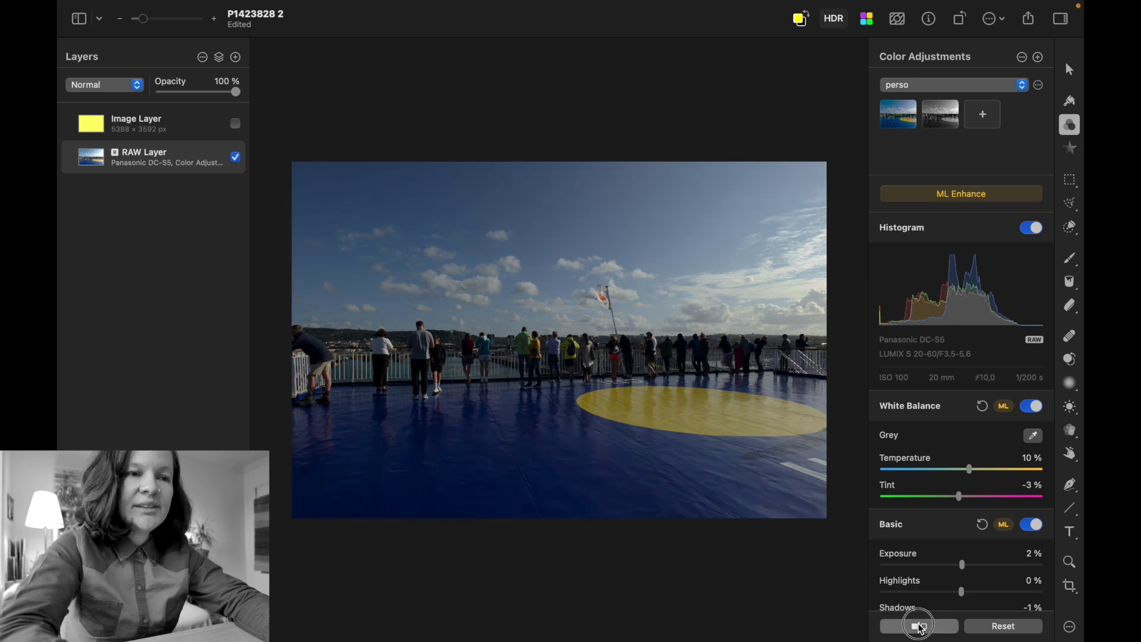
left_click(921, 628)
left_click(921, 628)
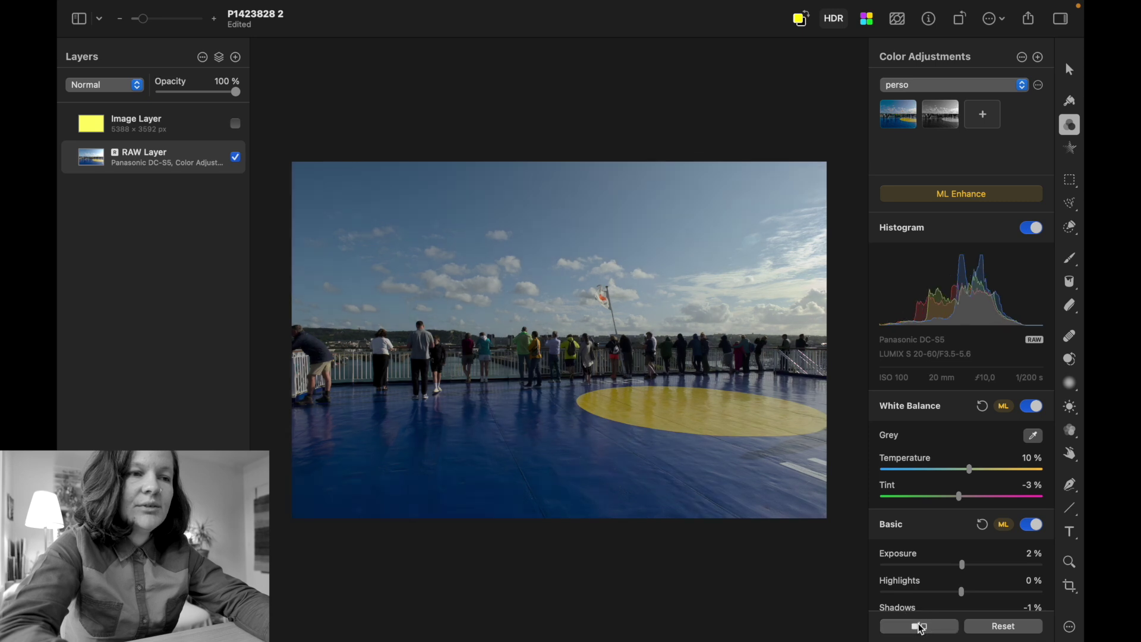
- Reset all colour adjustments, try a white balance temperature of -50 %, and reset the white balance
left_click(1005, 628)
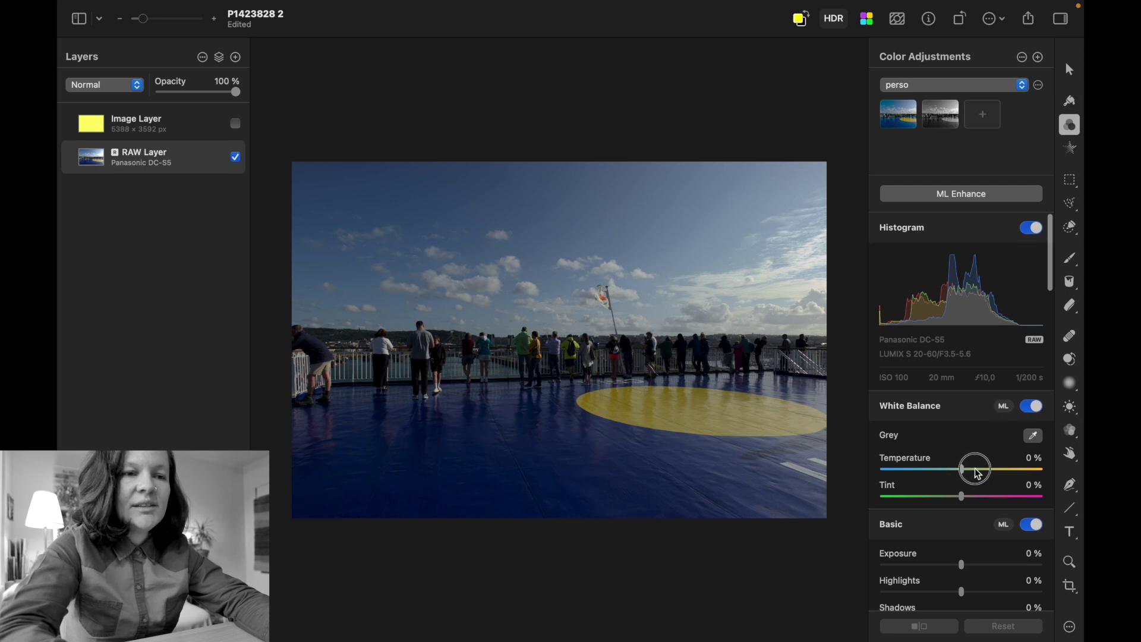
left_click_drag(971, 469, 923, 471)
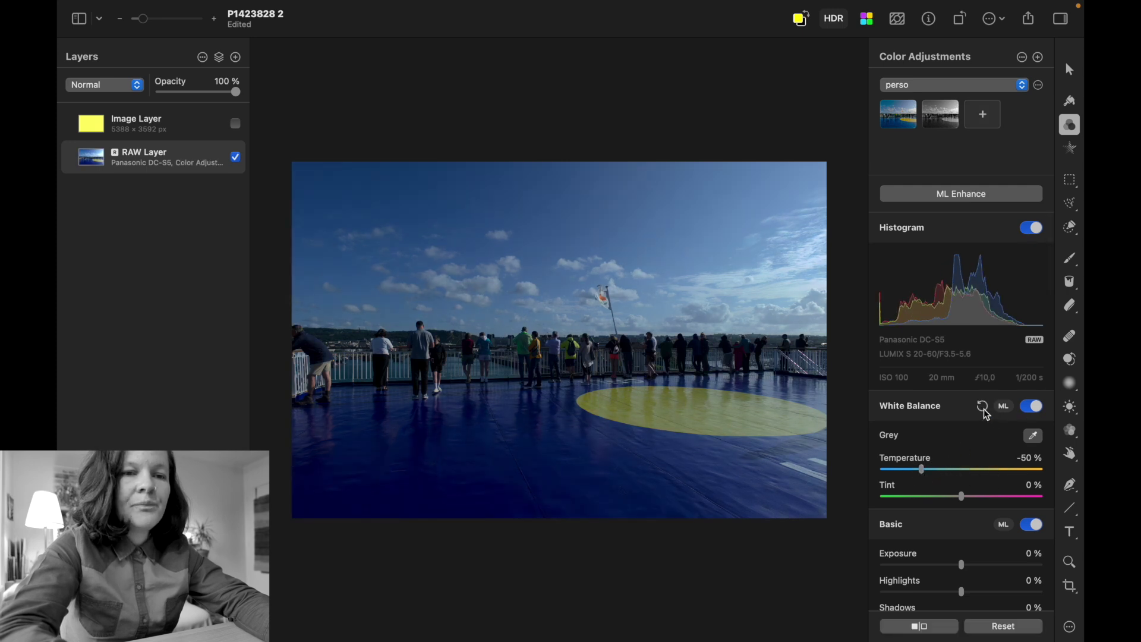
left_click(983, 407)
- Enable the Selective Clarity adjustment on the RAW layer
scroll(965, 500, "down", 4)
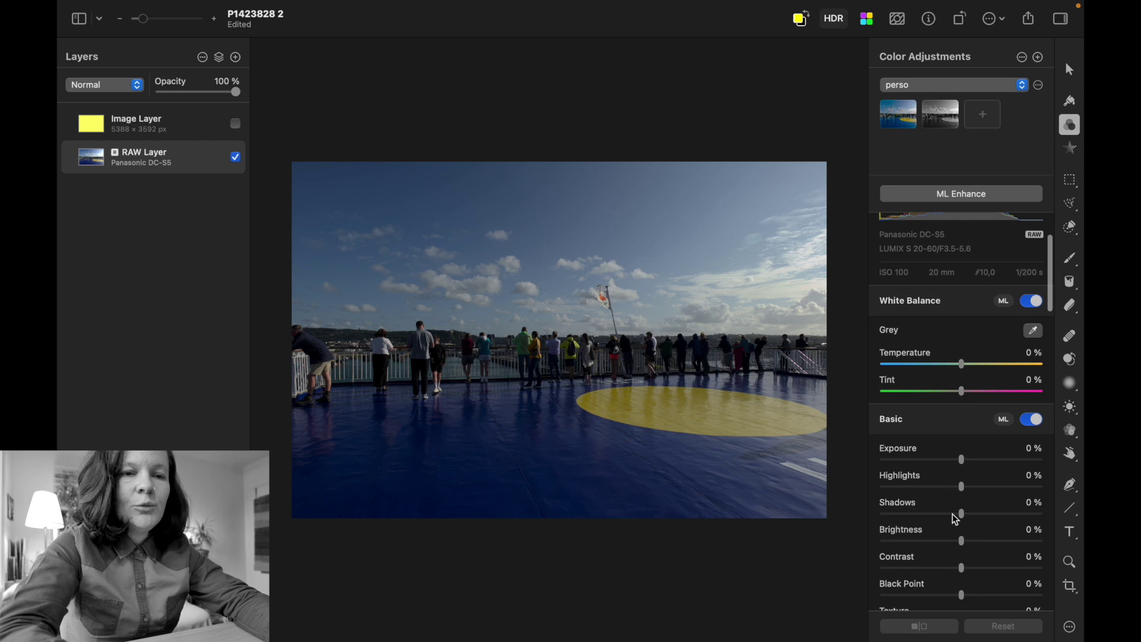
scroll(954, 557, "down", 3)
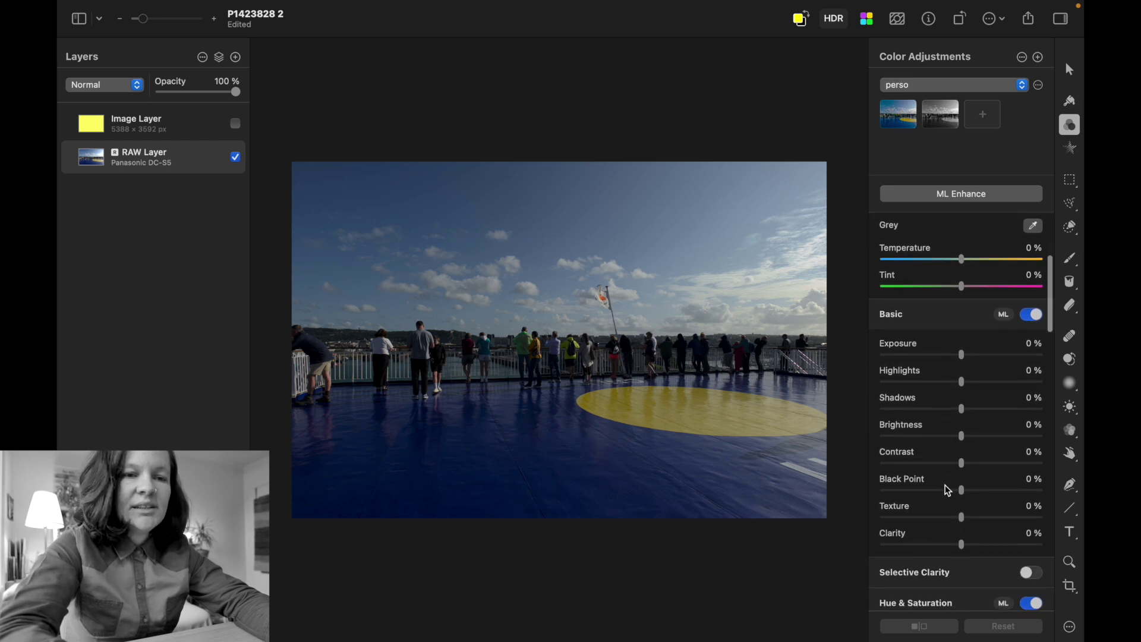
scroll(945, 485, "down", 3)
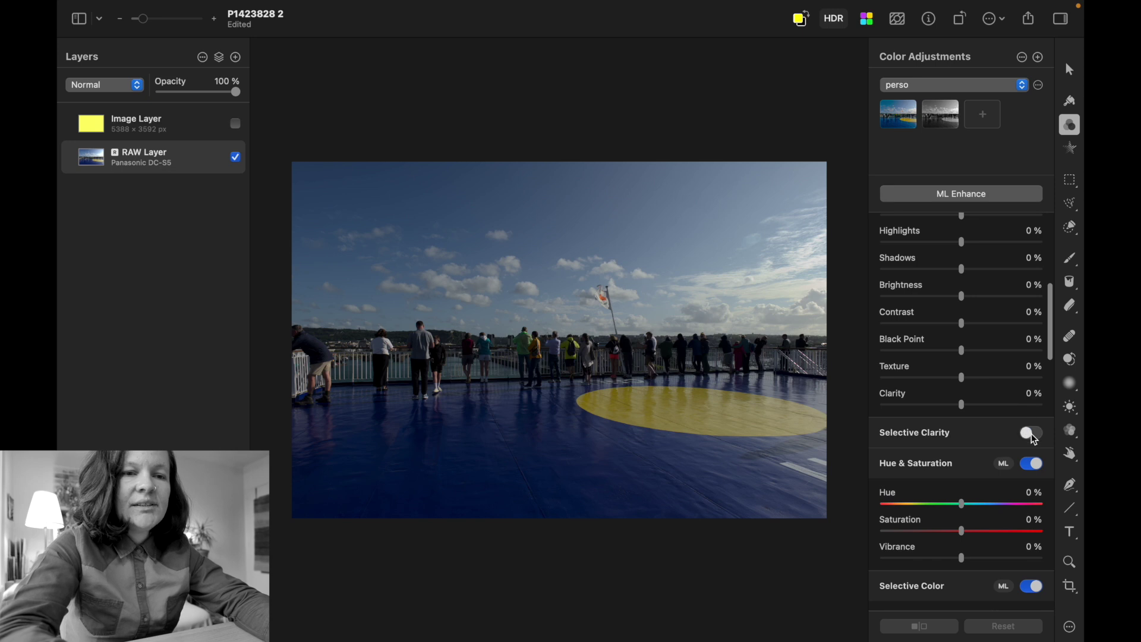
left_click(1032, 434)
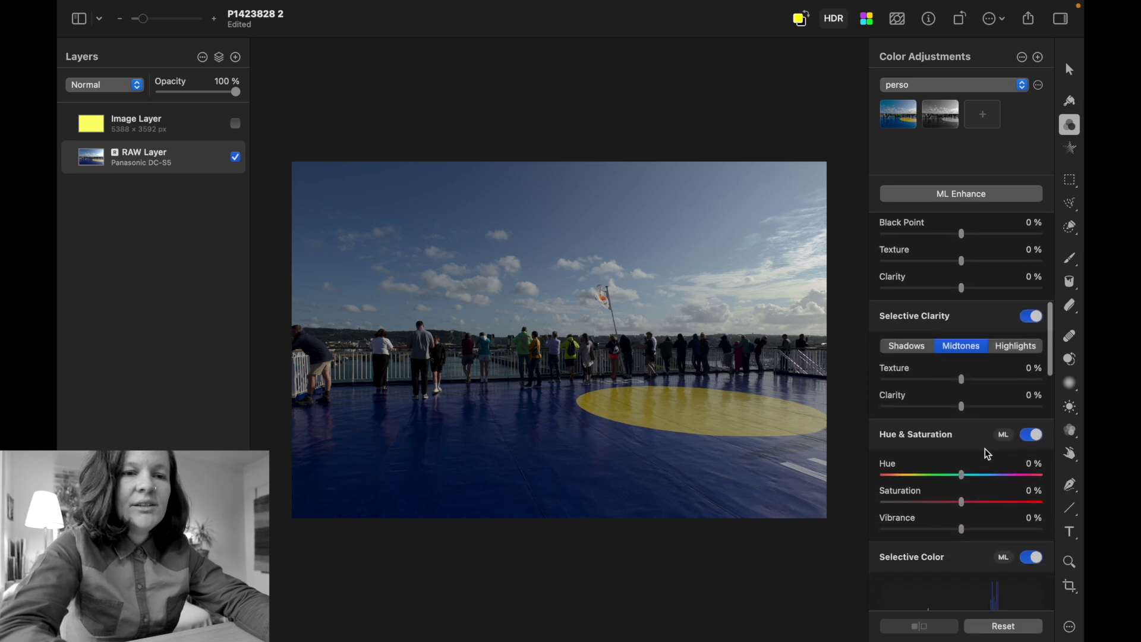
- Try shifting the blue range's hue to -49 % in Selective Color, and reset that adjustment
scroll(986, 454, "down", 3)
scroll(978, 479, "down", 2)
scroll(976, 479, "down", 2)
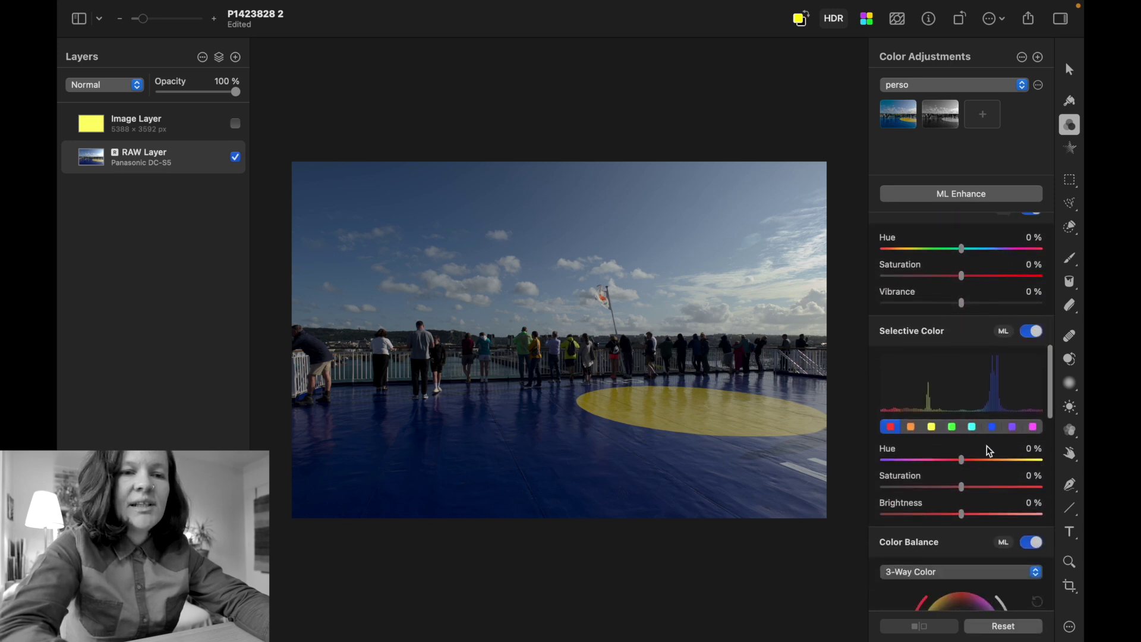
left_click(993, 427)
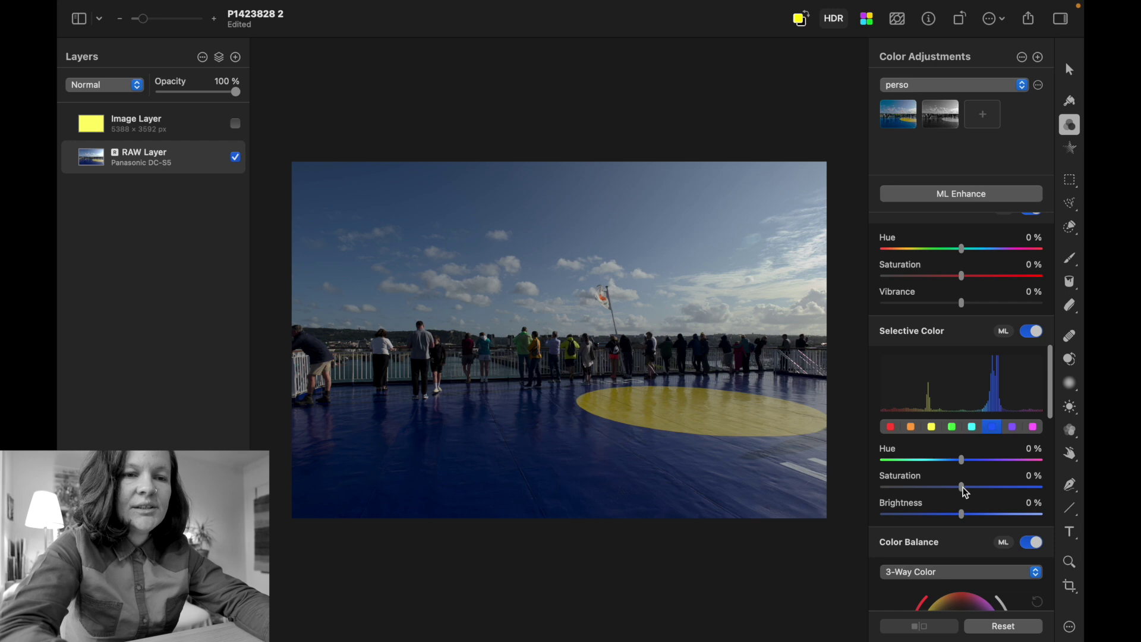
left_click_drag(963, 461, 913, 474)
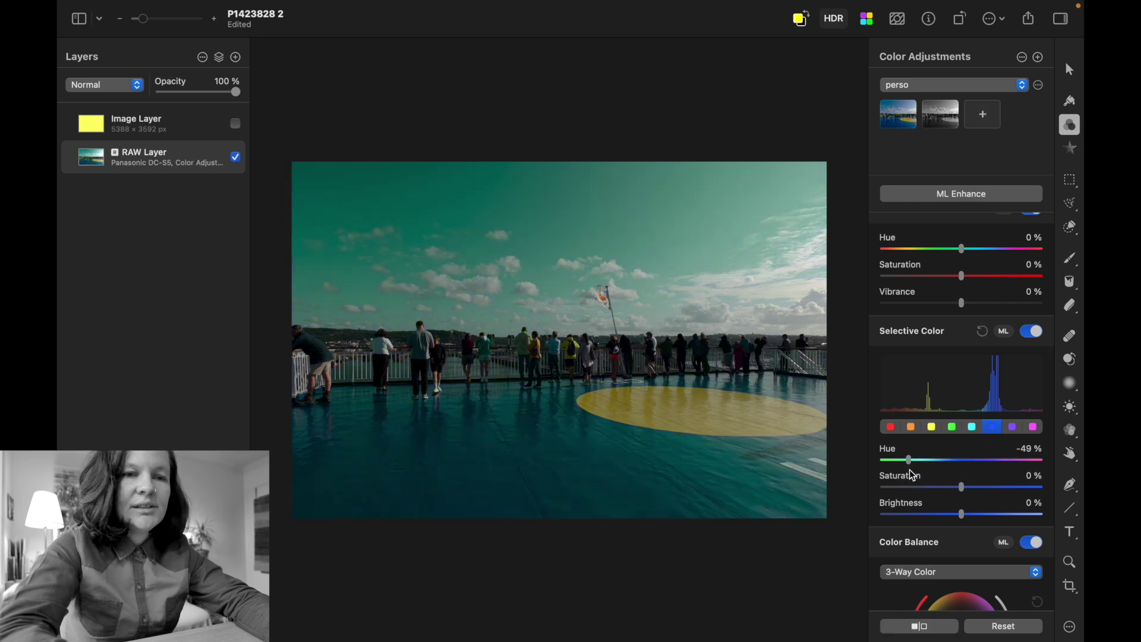
left_click(982, 331)
- Look through Color Balance, Levels and Curves, and enable the Replace Color and Remove Color adjustments
scroll(973, 439, "down", 4)
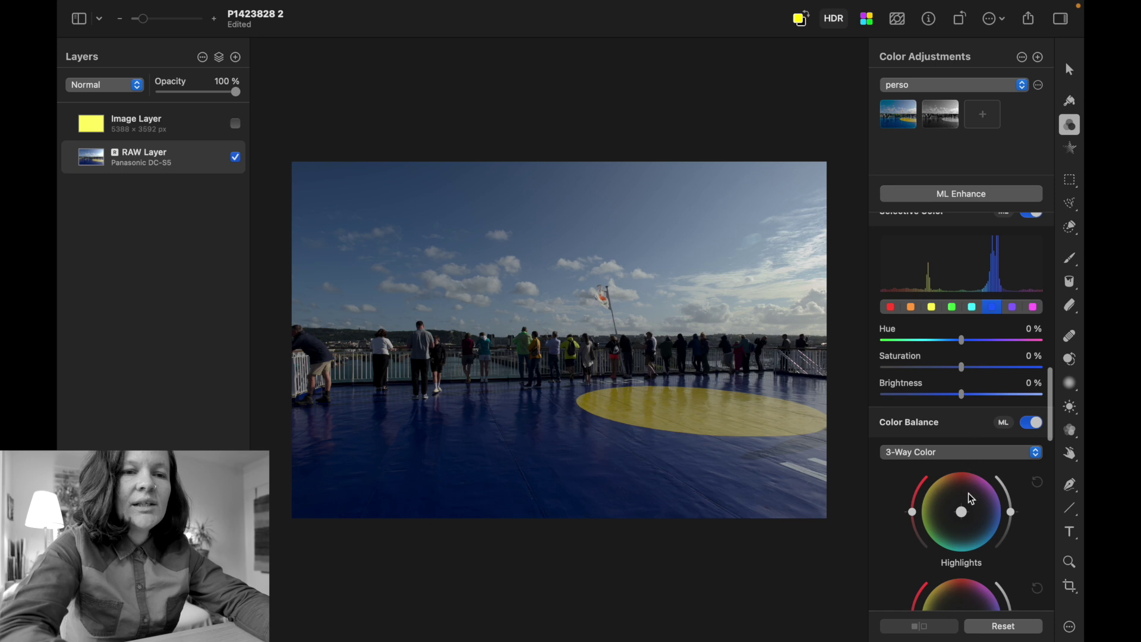
scroll(968, 494, "down", 8)
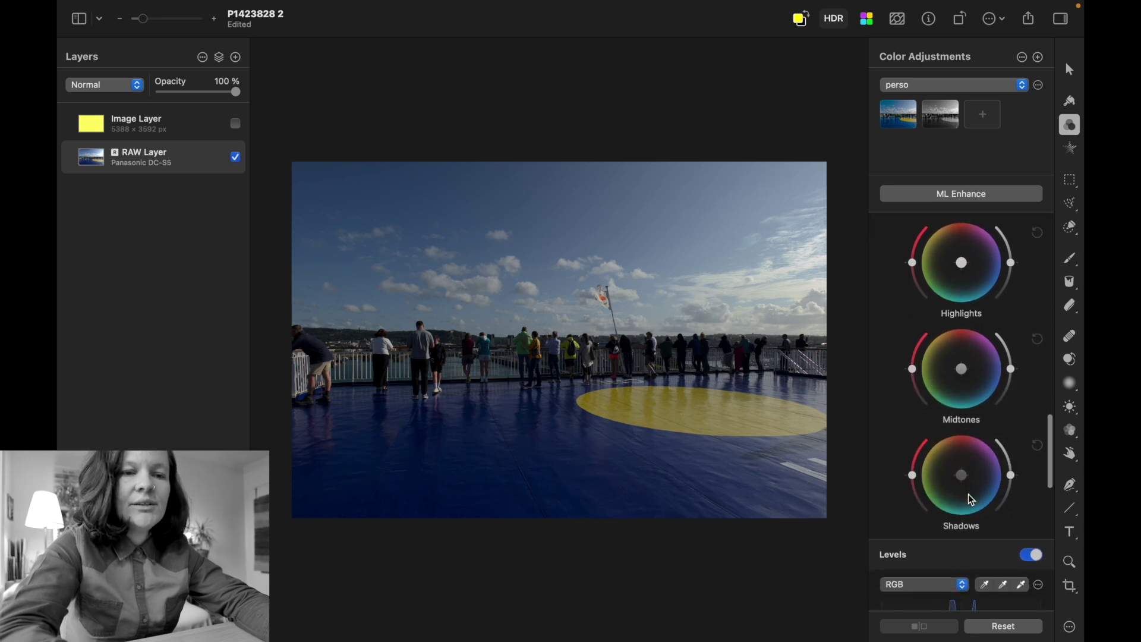
scroll(969, 498, "down", 10)
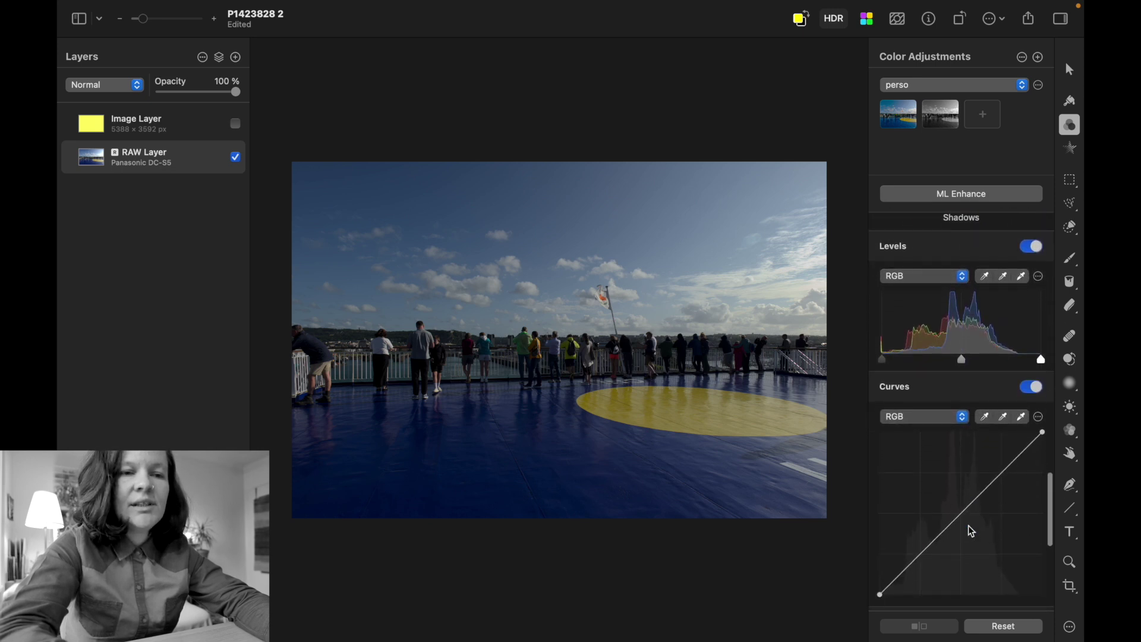
scroll(968, 526, "down", 8)
left_click(1033, 409)
scroll(1036, 411, "down", 5)
left_click(1033, 372)
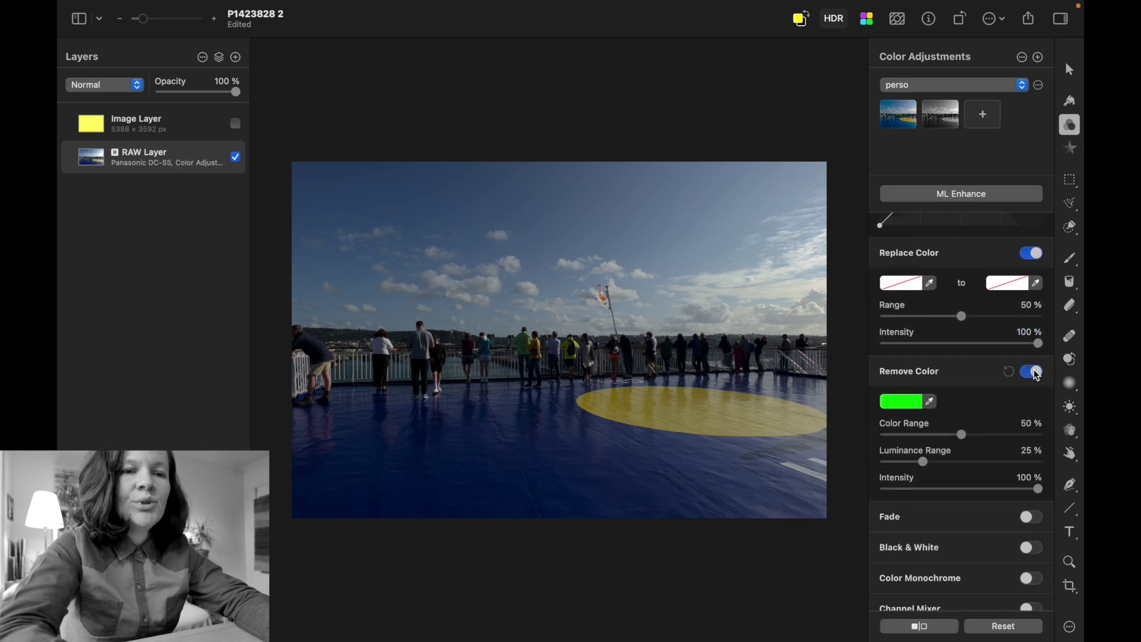
- Turn the Fade adjustment on to view its Blacks and Whites settings, and turn it off again
scroll(1033, 370, "down", 5)
left_click(1033, 371)
scroll(1032, 371, "down", 3)
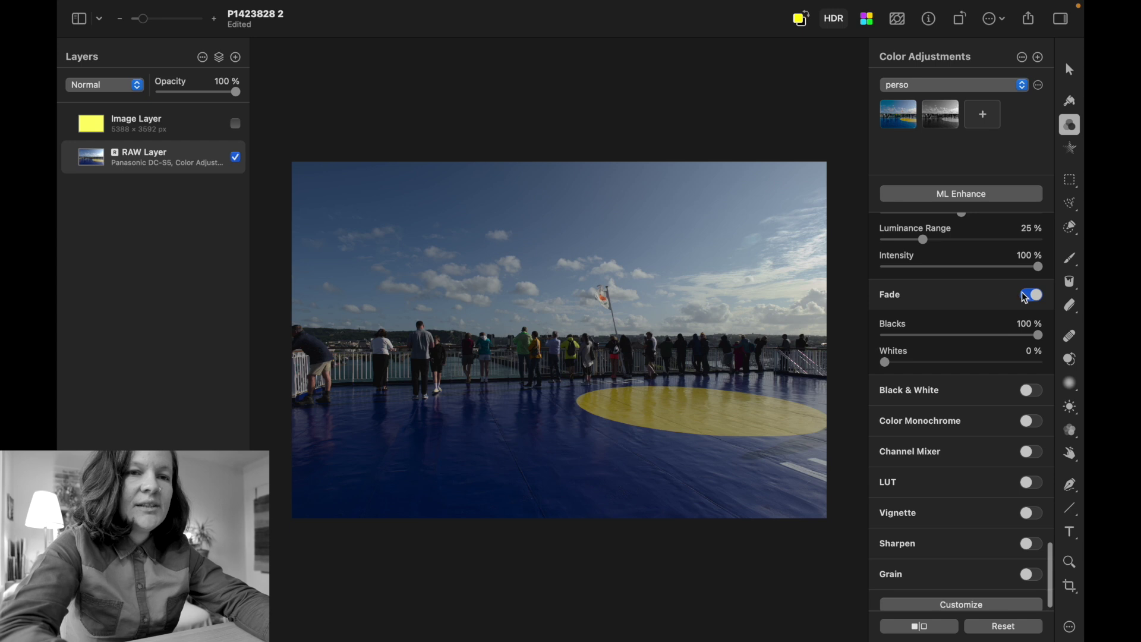
left_click(1026, 299)
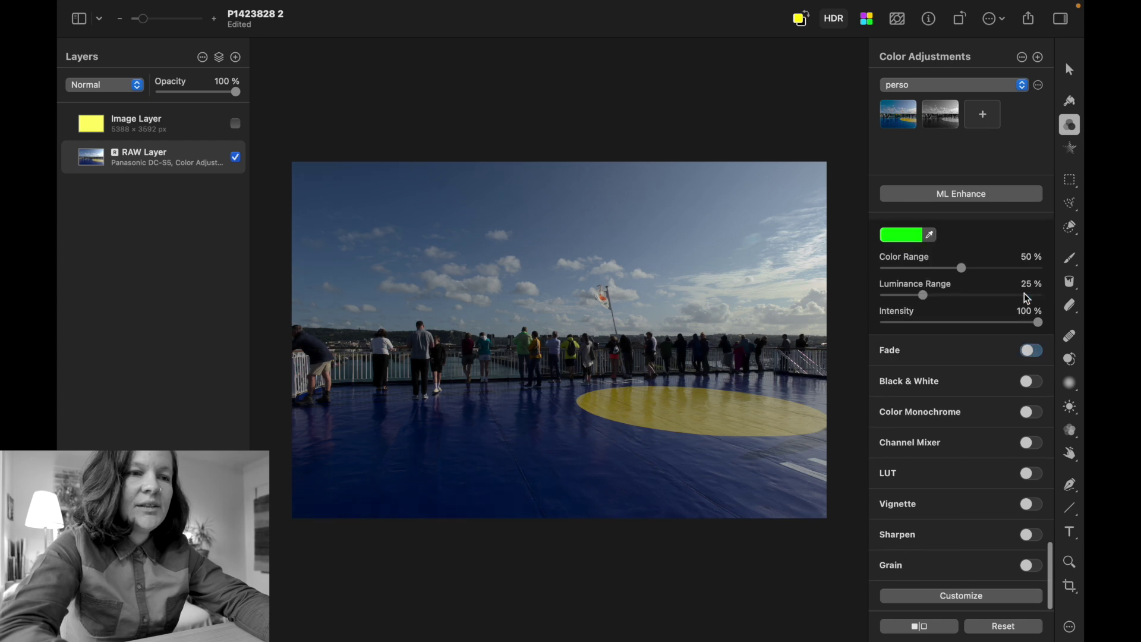
- Enable the Fade and Black & White adjustments on the RAW layer
left_click(1032, 352)
mouse_move(886, 423)
left_mouse_down()
mouse_move(1030, 421)
mouse_move(883, 416)
left_mouse_up()
left_click(1025, 450)
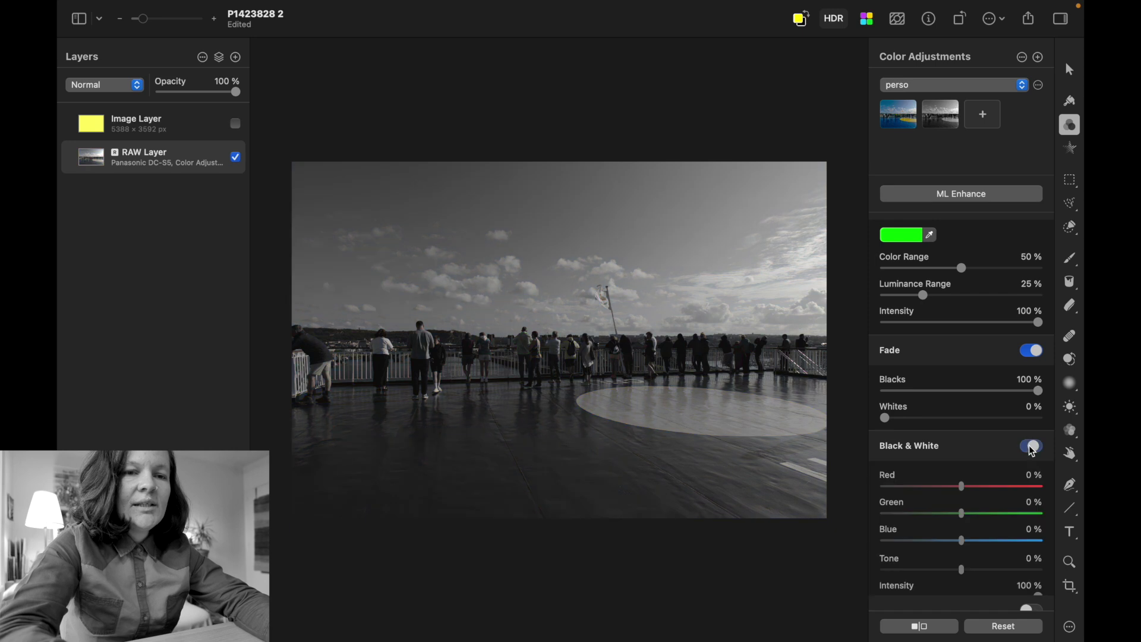
- Try different slider settings in the Black & White adjustment, and reset that adjustment
scroll(972, 393, "down", 3)
left_click_drag(963, 383, 971, 470)
left_click(1009, 341)
left_click(1009, 343)
left_click(1009, 343)
left_click(1011, 345)
scroll(951, 509, "down", 4)
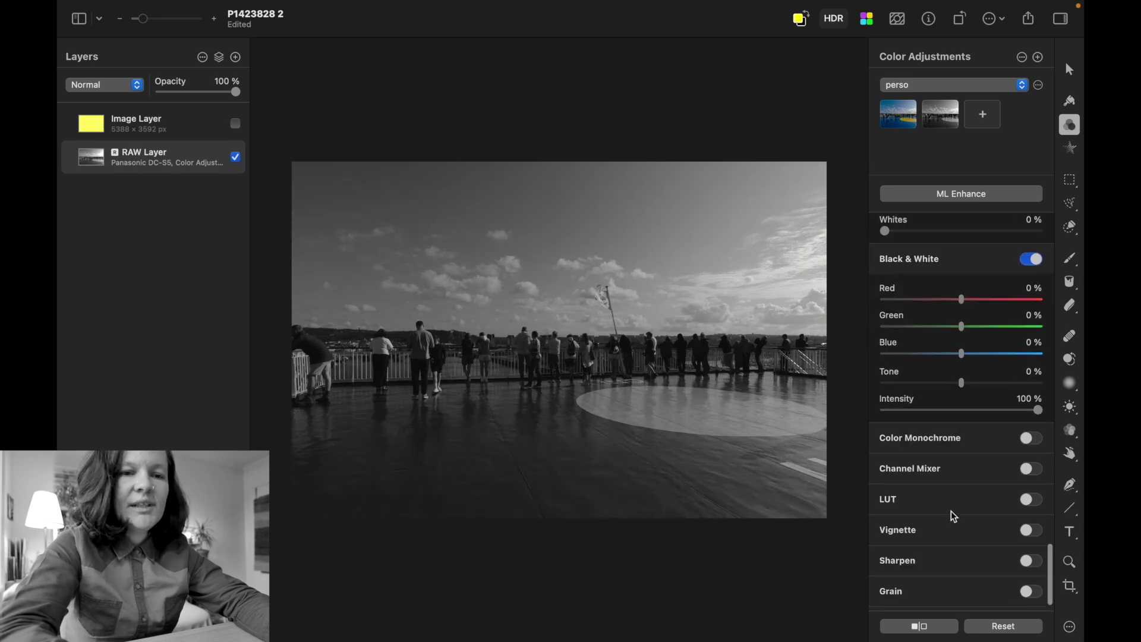
- Try Color Monochrome with a light blue swatch as its tint, reset it, and turn the adjustment off
left_click(1028, 414)
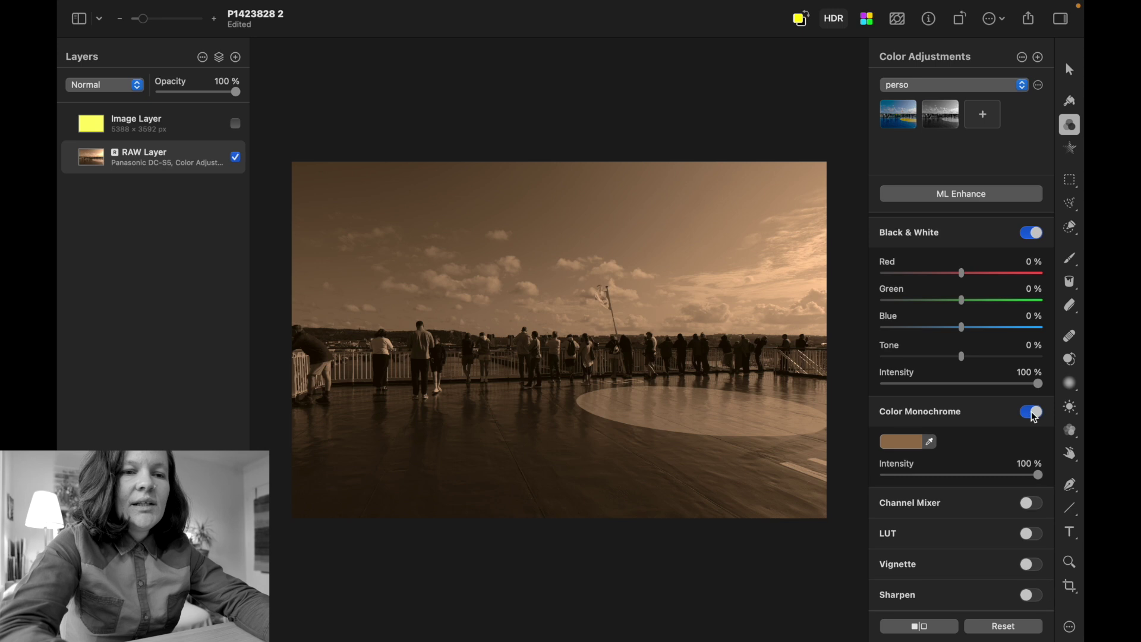
scroll(1034, 417, "down", 2)
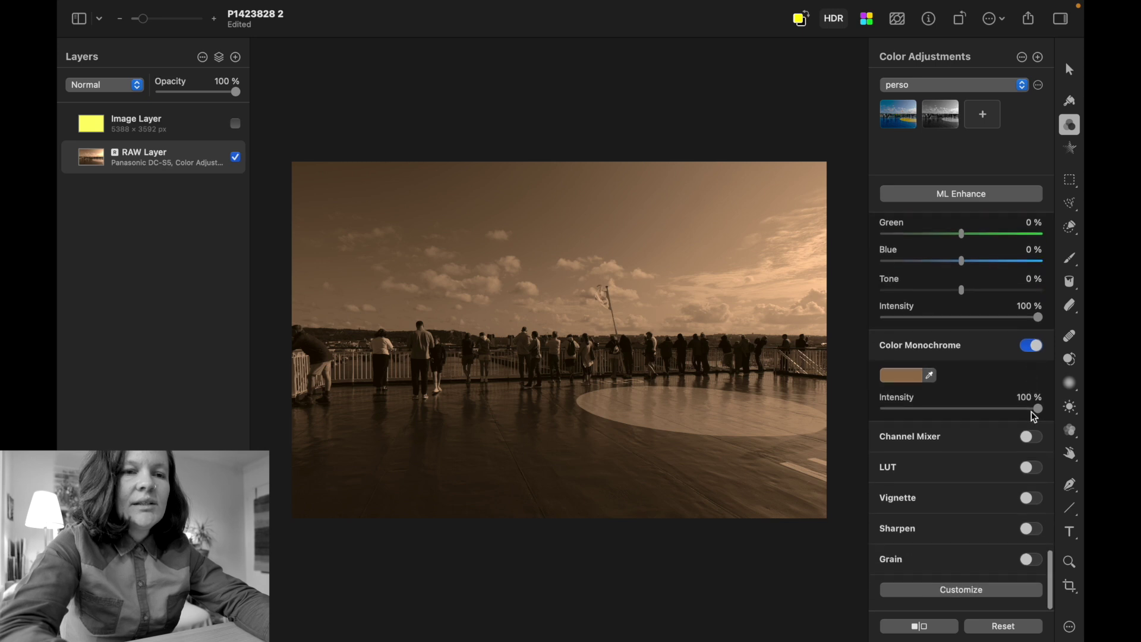
left_click(916, 385)
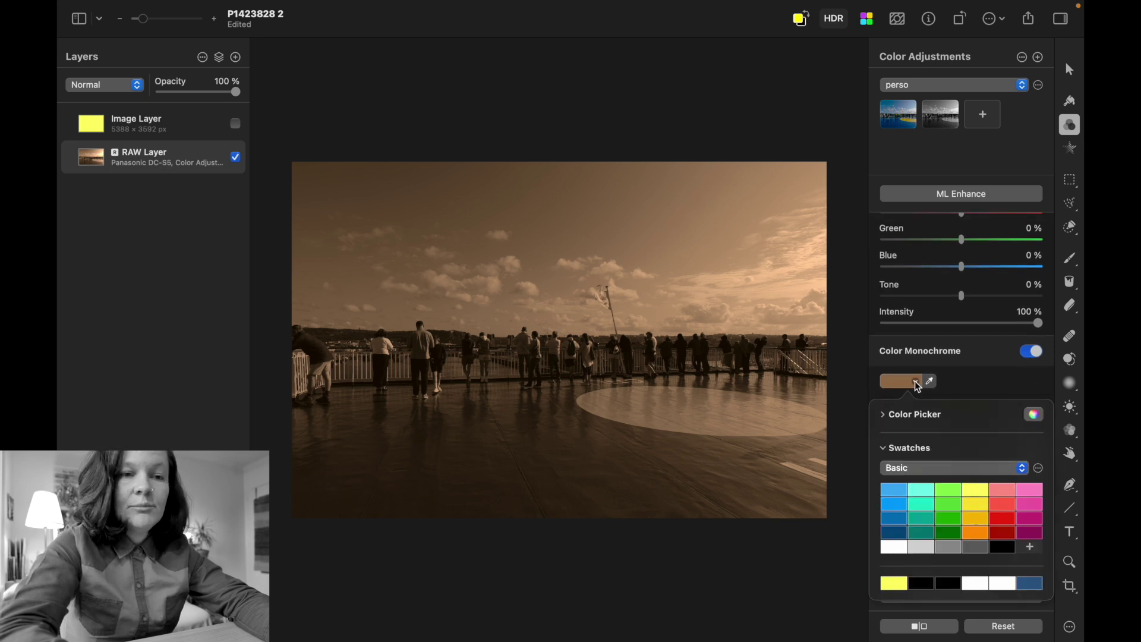
left_click(899, 493)
left_click(960, 381)
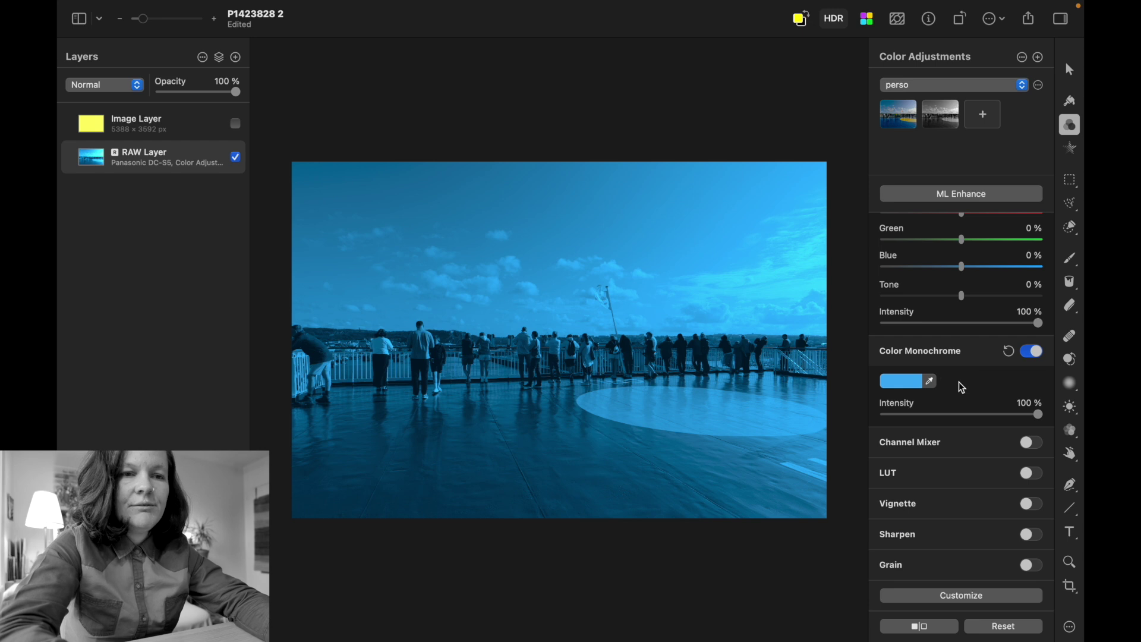
left_click(1011, 352)
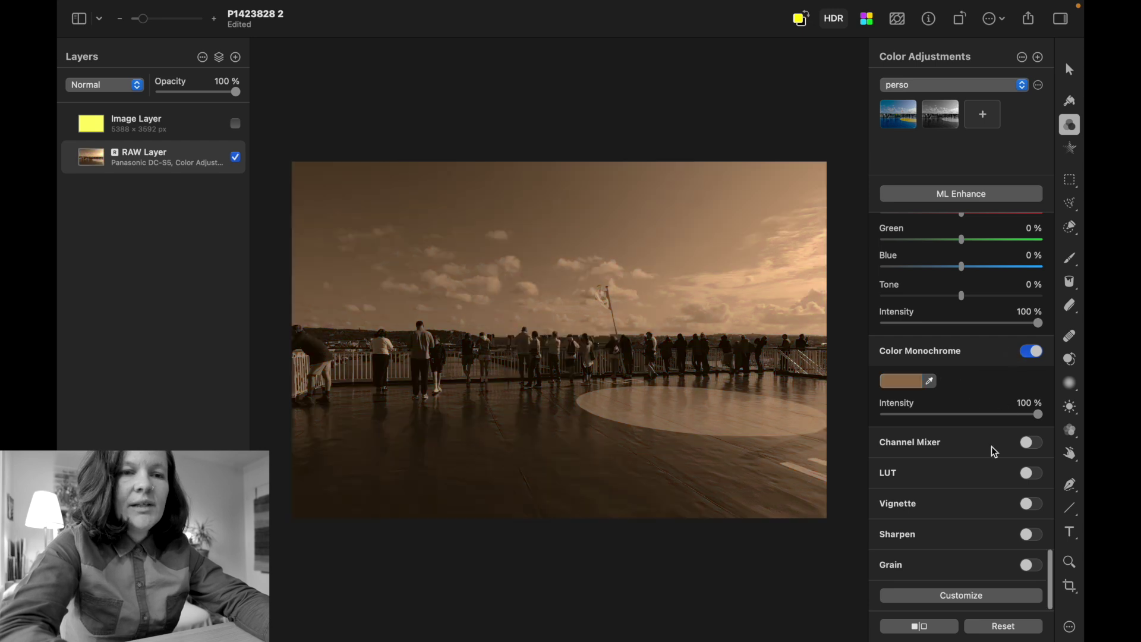
left_click(1032, 352)
- Enable the Channel Mixer and LUT adjustments to show their settings
left_click(1032, 441)
scroll(1032, 437, "down", 5)
left_click(1032, 471)
scroll(1034, 476, "down", 2)
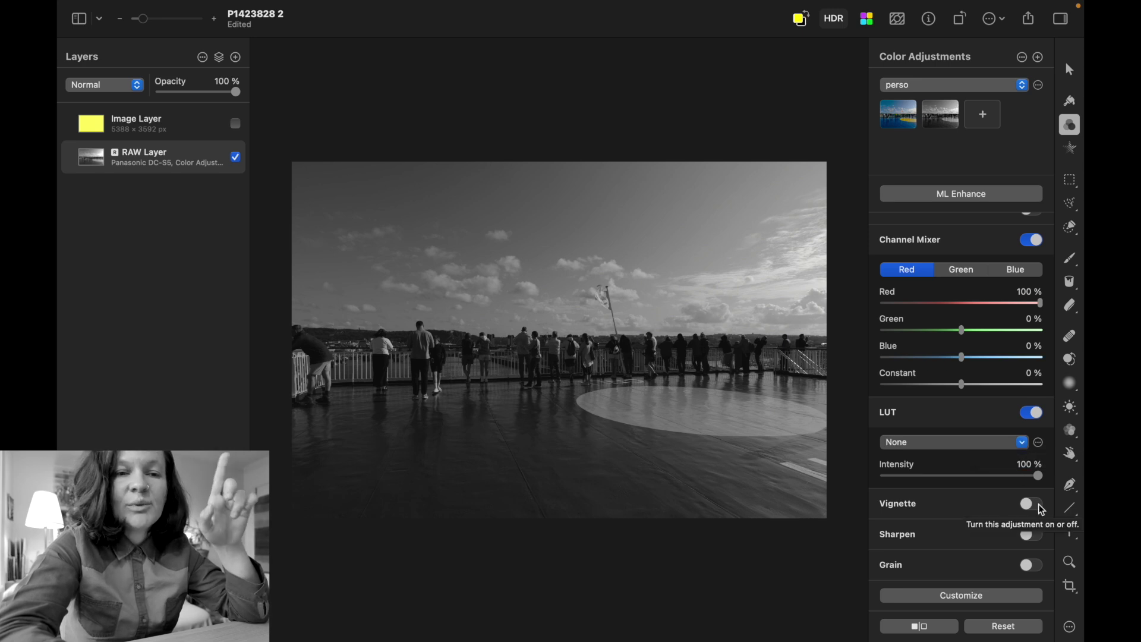
- Try the Vignette adjustment with a lower exposure, and turn it off again
left_click(1033, 508)
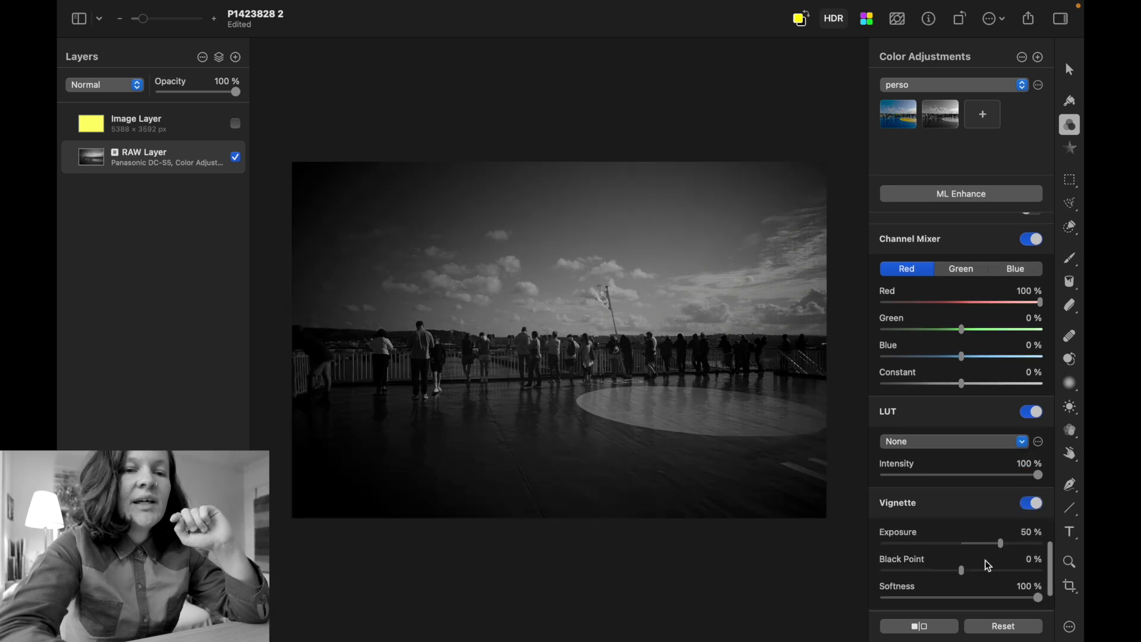
scroll(986, 560, "down", 2)
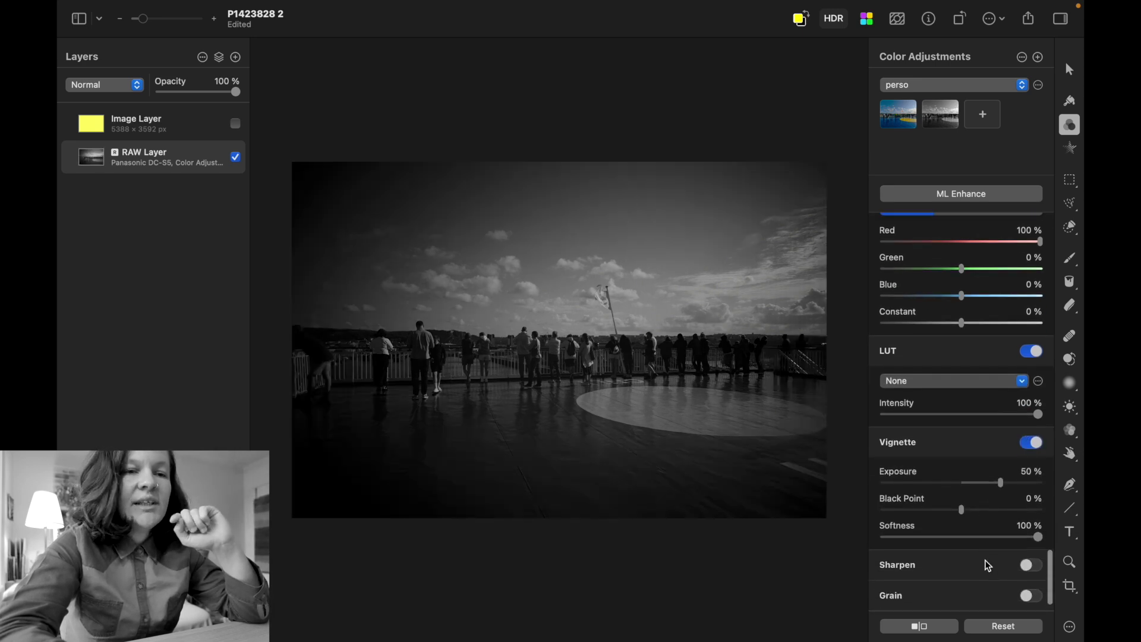
left_click_drag(1003, 487, 967, 484)
left_click(1029, 449)
- Enable the Sharpen and Grain adjustments to show their settings
left_click(1026, 529)
scroll(943, 571, "down", 2)
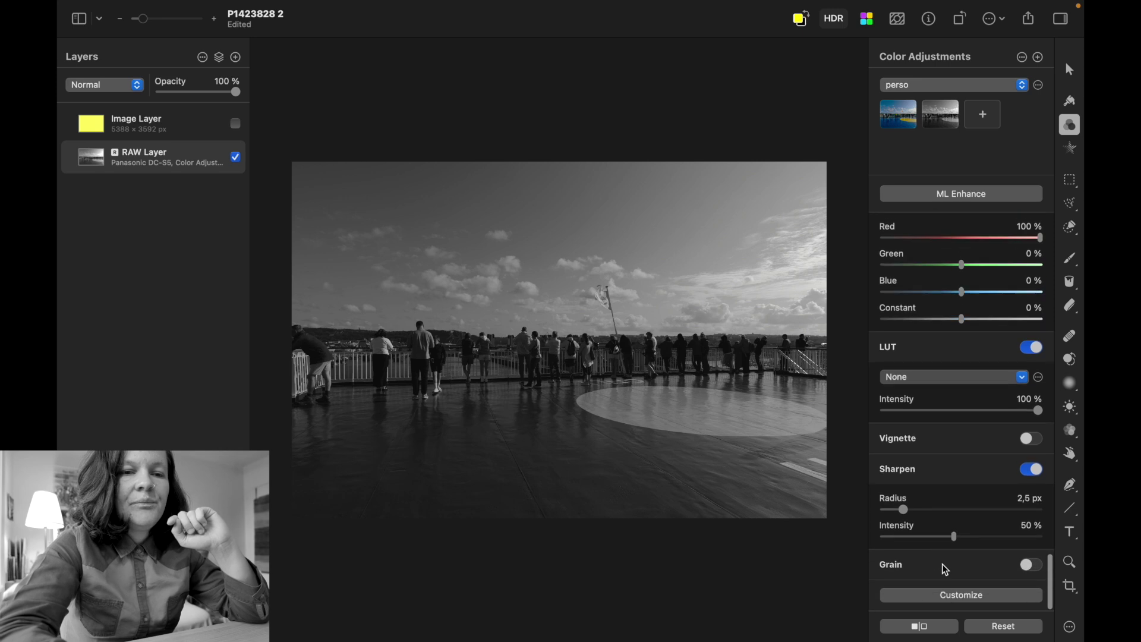
left_click(1033, 567)
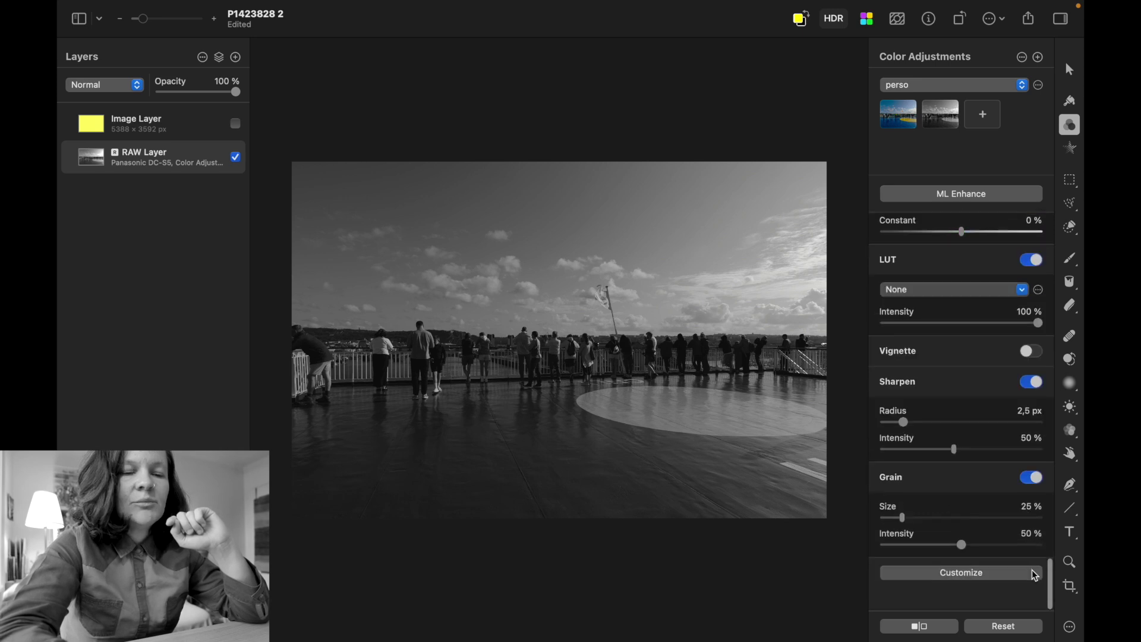
- Reset all color adjustments on the RAW layer, and apply the color preset from the perso collection
left_click(974, 629)
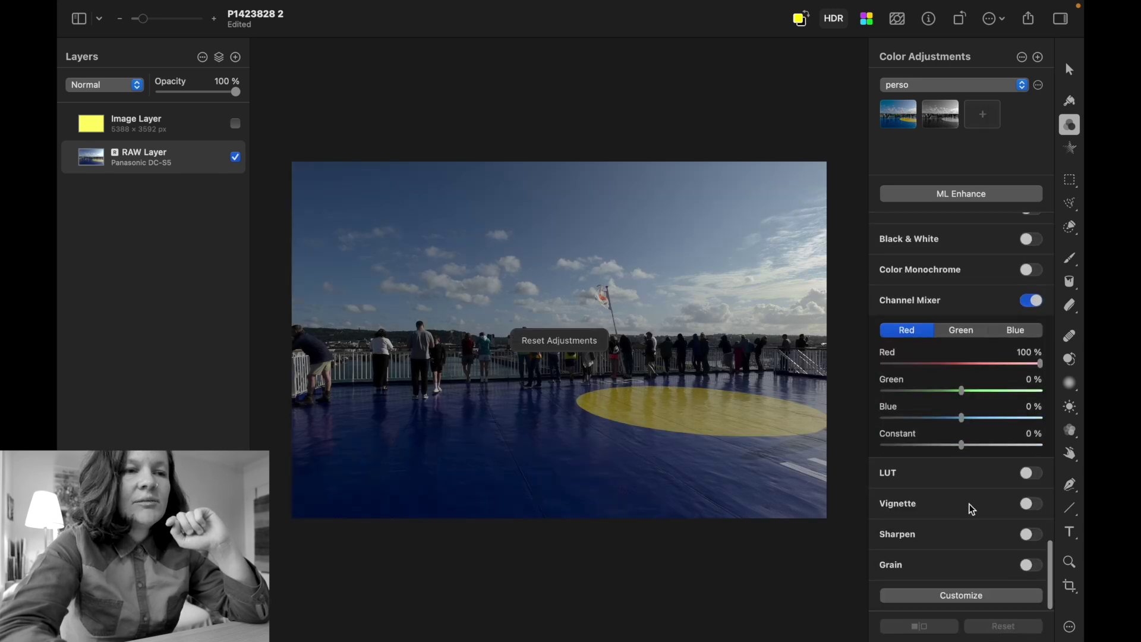
scroll(965, 415, "up", 5)
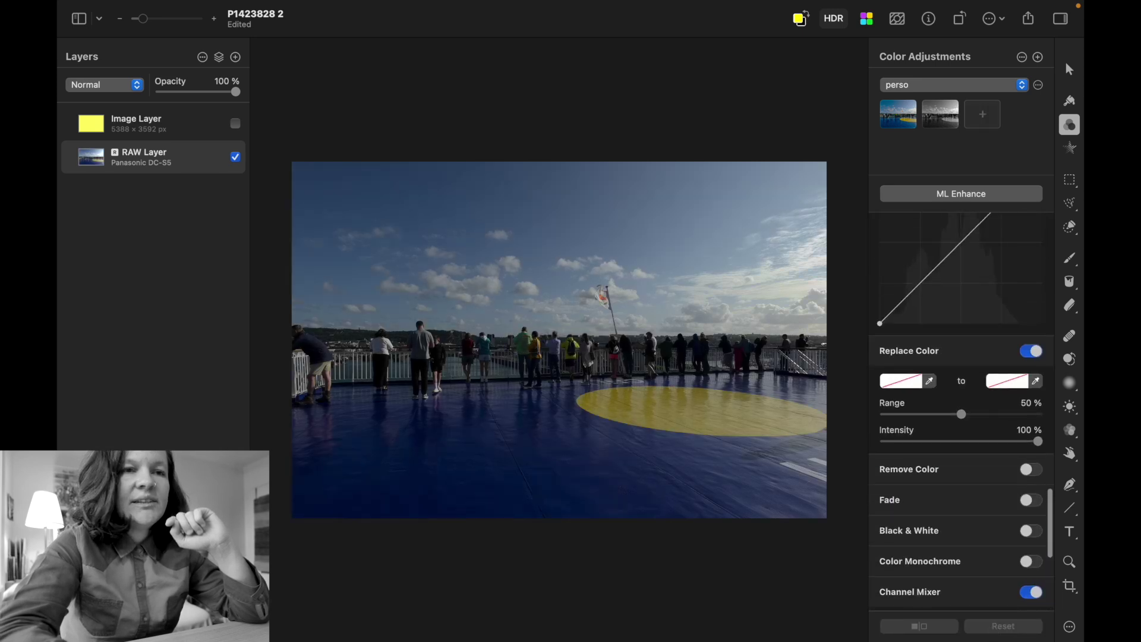
left_click(897, 117)
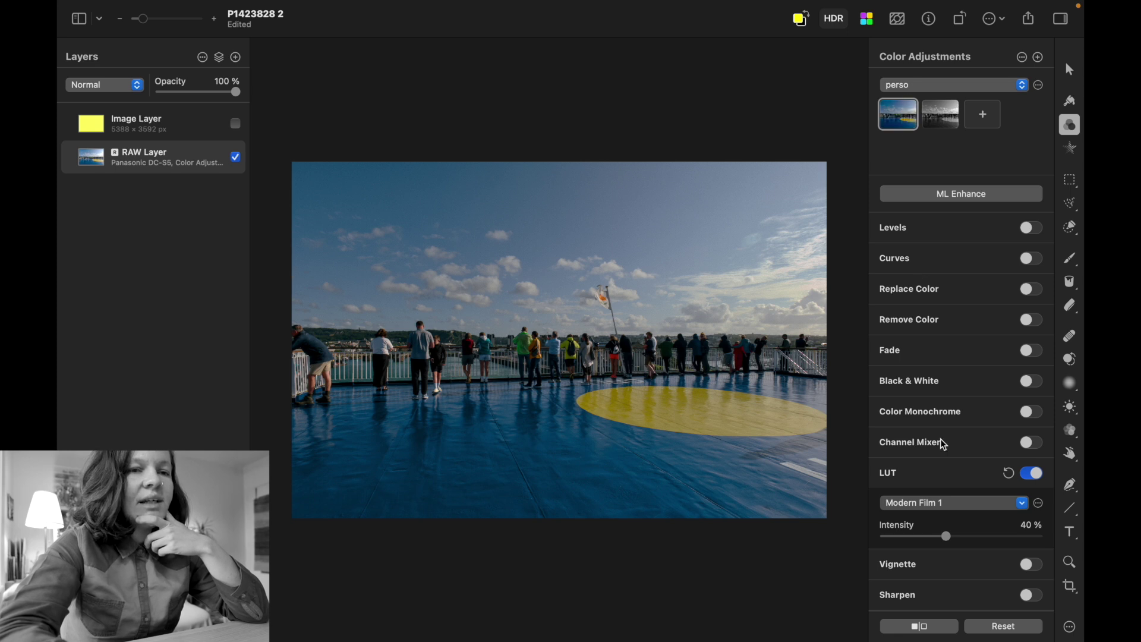
- Review the preset's individual adjustments, and toggle its LUT off and on to compare the effect
scroll(941, 439, "up", 10)
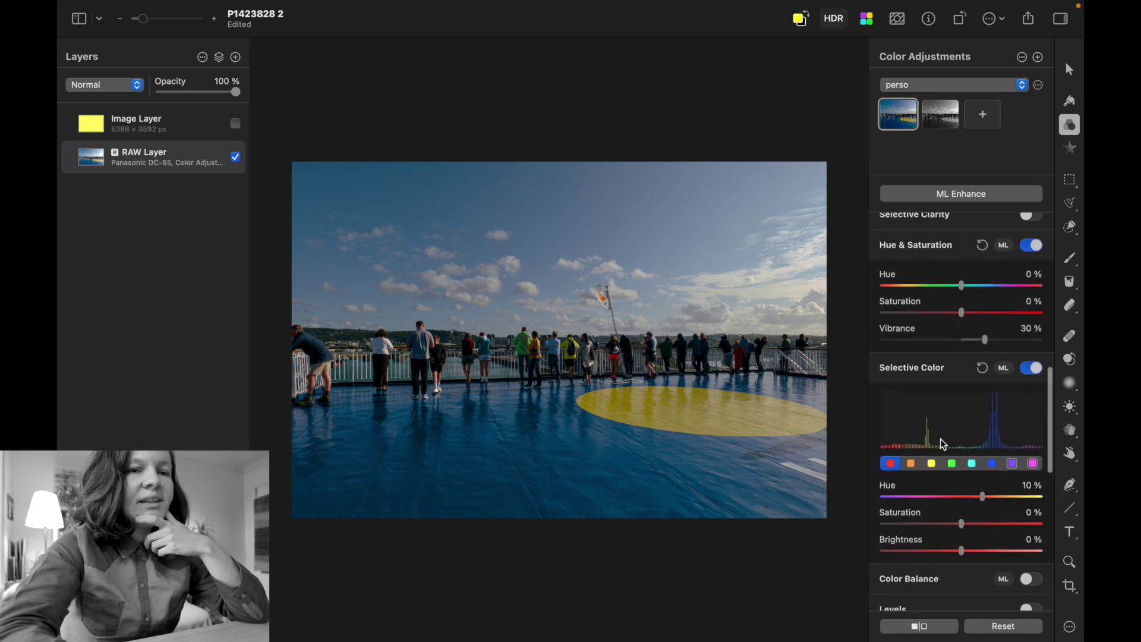
scroll(940, 439, "up", 10)
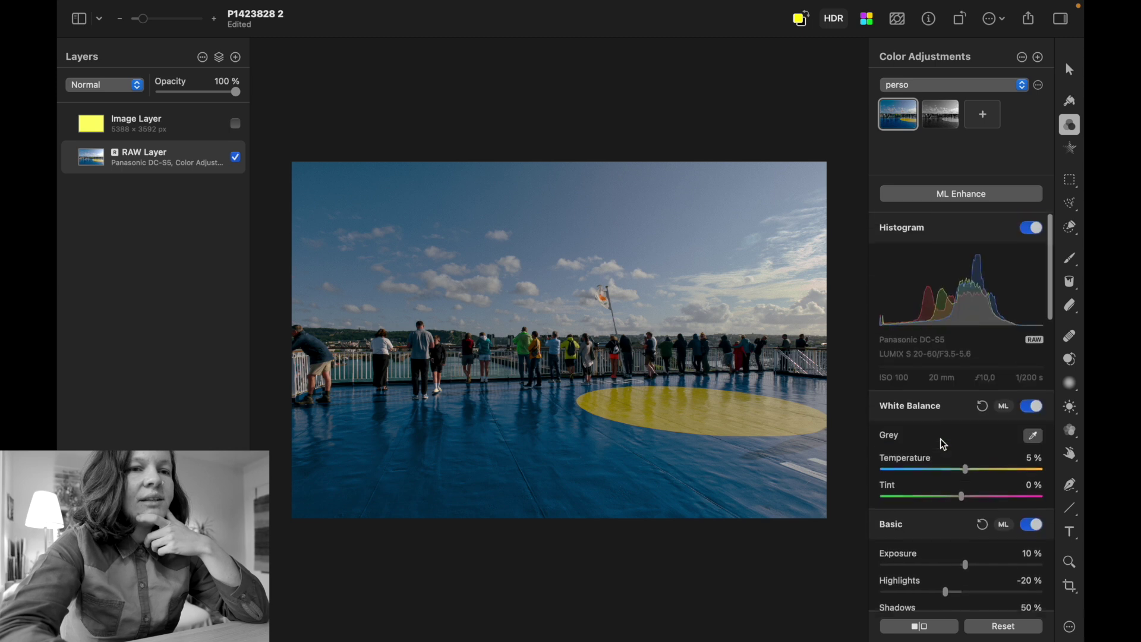
scroll(940, 438, "down", 15)
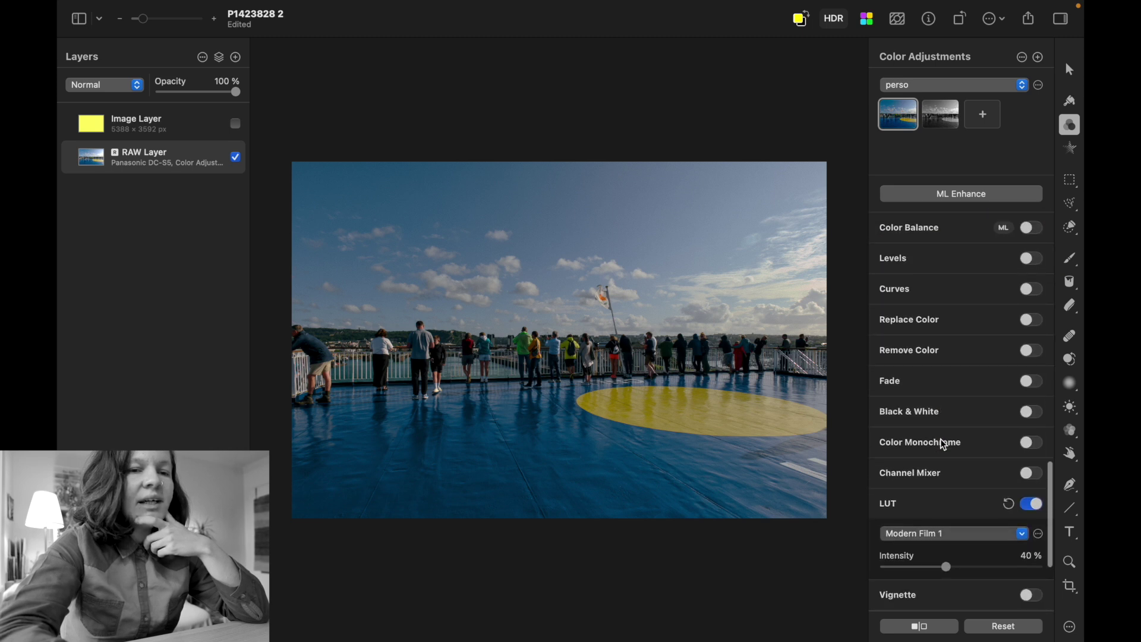
scroll(941, 439, "down", 3)
left_click(1032, 424)
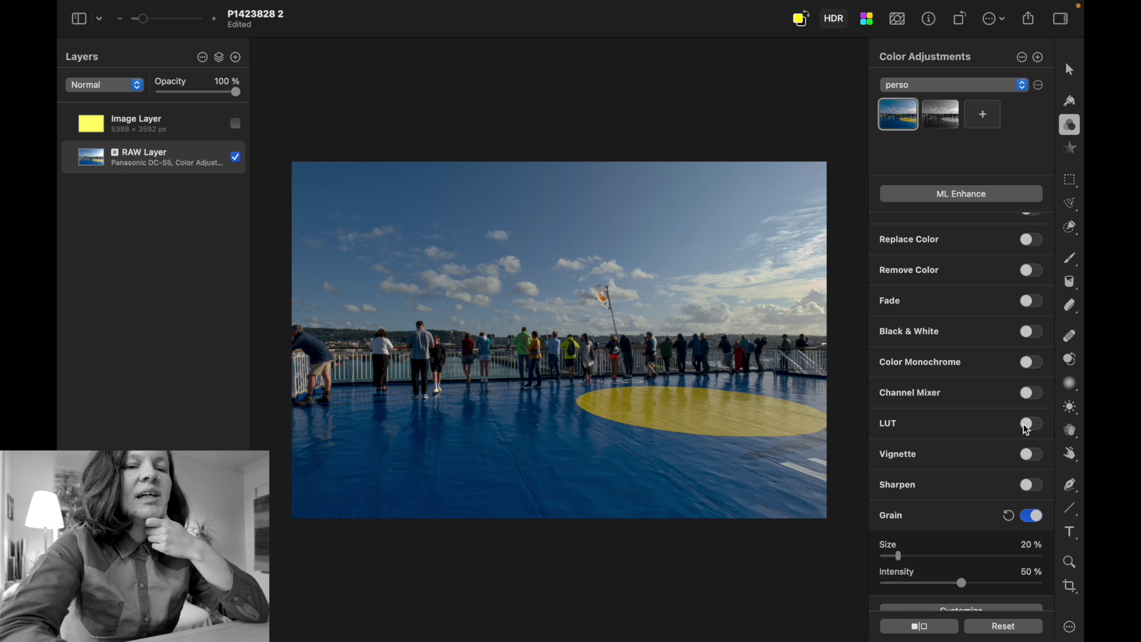
left_click(1031, 423)
- Browse the available LUT collections and preview the Cinematic 01 LUT on the photo
left_click(983, 454)
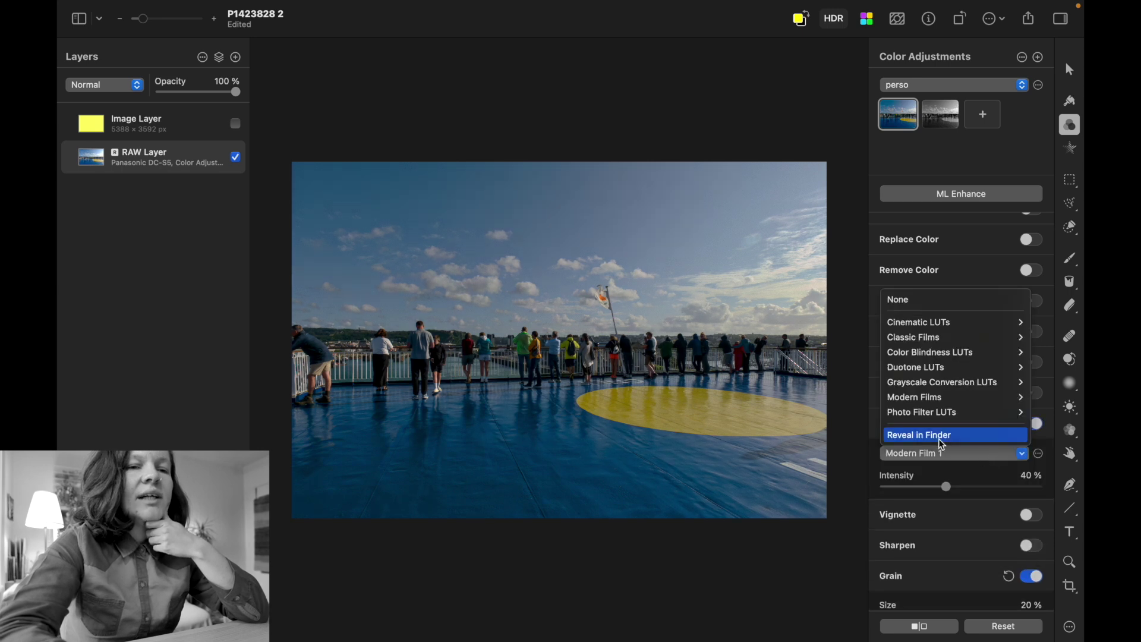
mouse_move(904, 375)
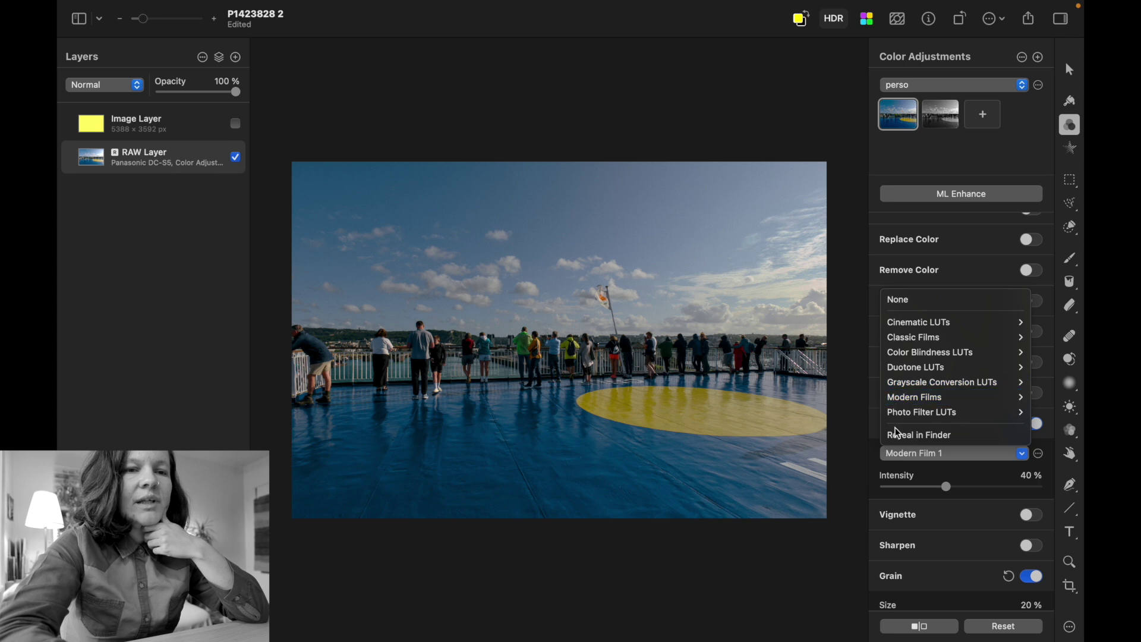
mouse_move(906, 329)
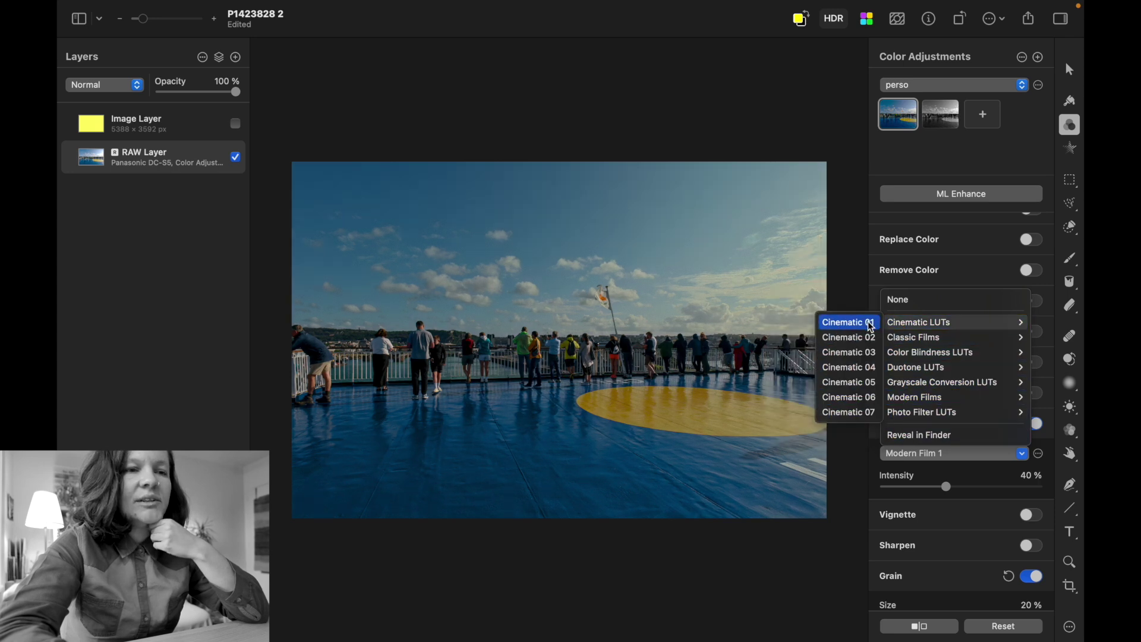
- Try the Modern Film 1 LUT at 100 % intensity, and preview the Cinematic LUTs up to Cinematic 06
left_click(944, 483)
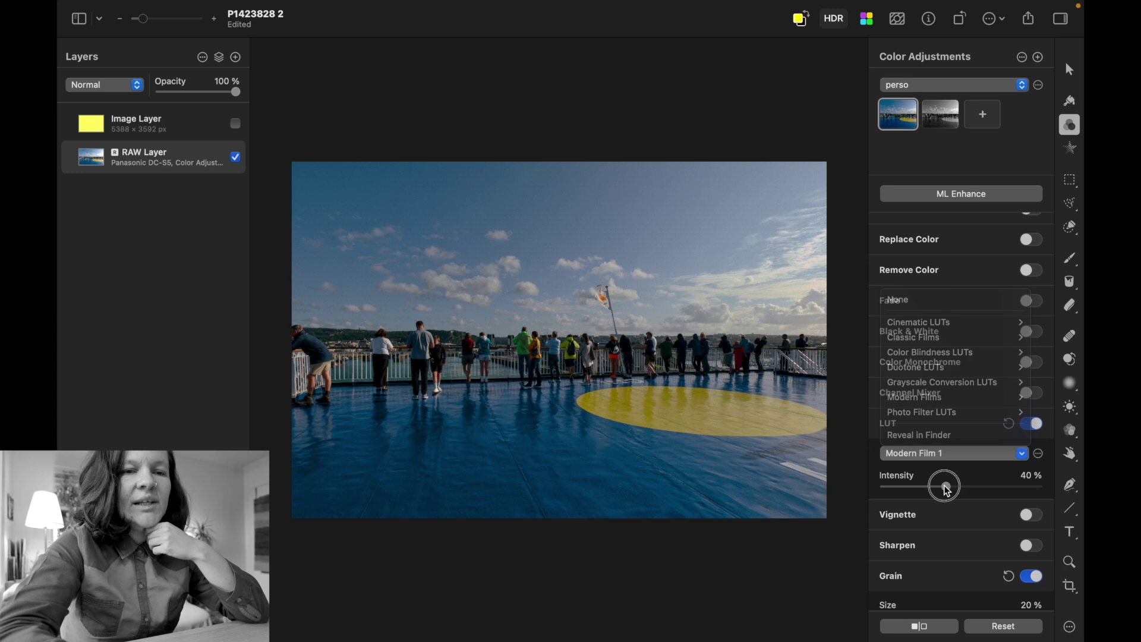
left_click_drag(946, 487, 1052, 487)
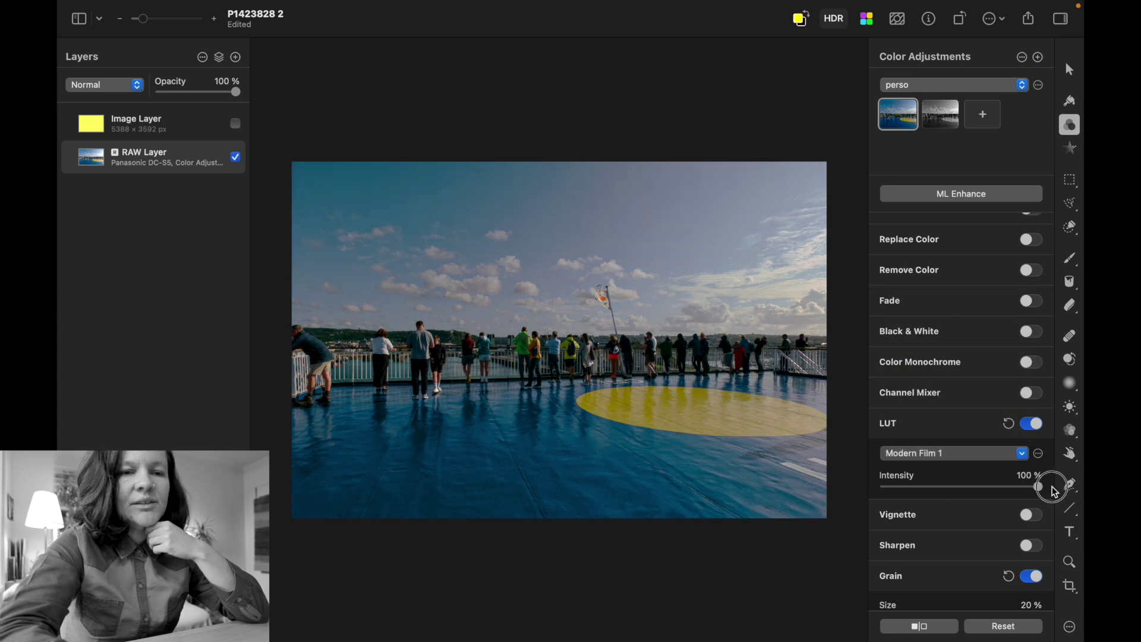
left_click(949, 455)
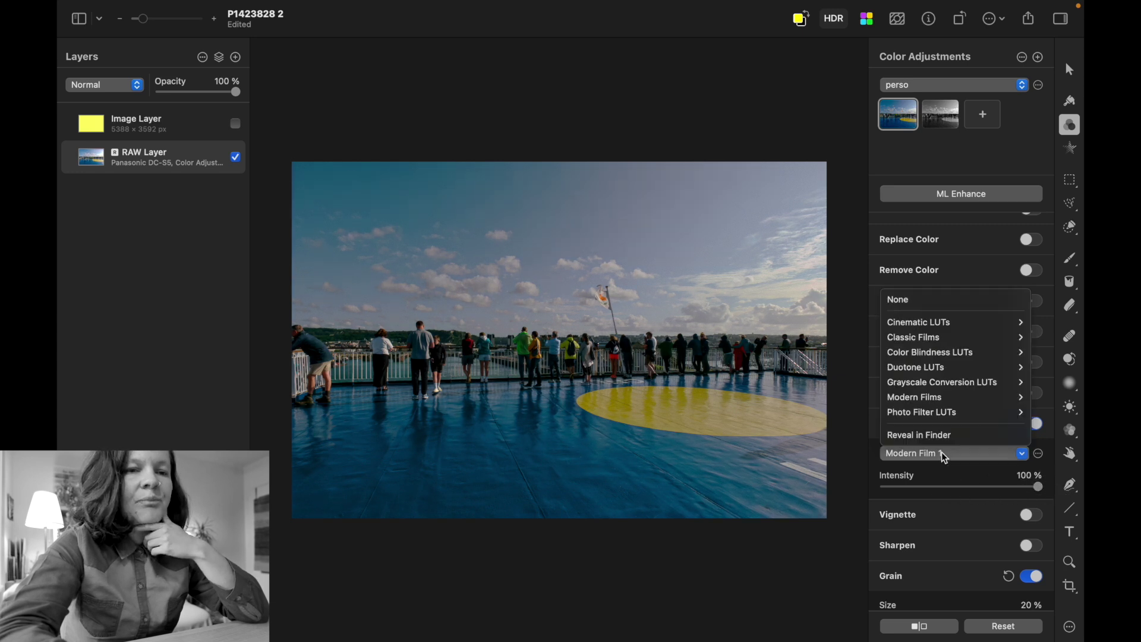
mouse_move(890, 329)
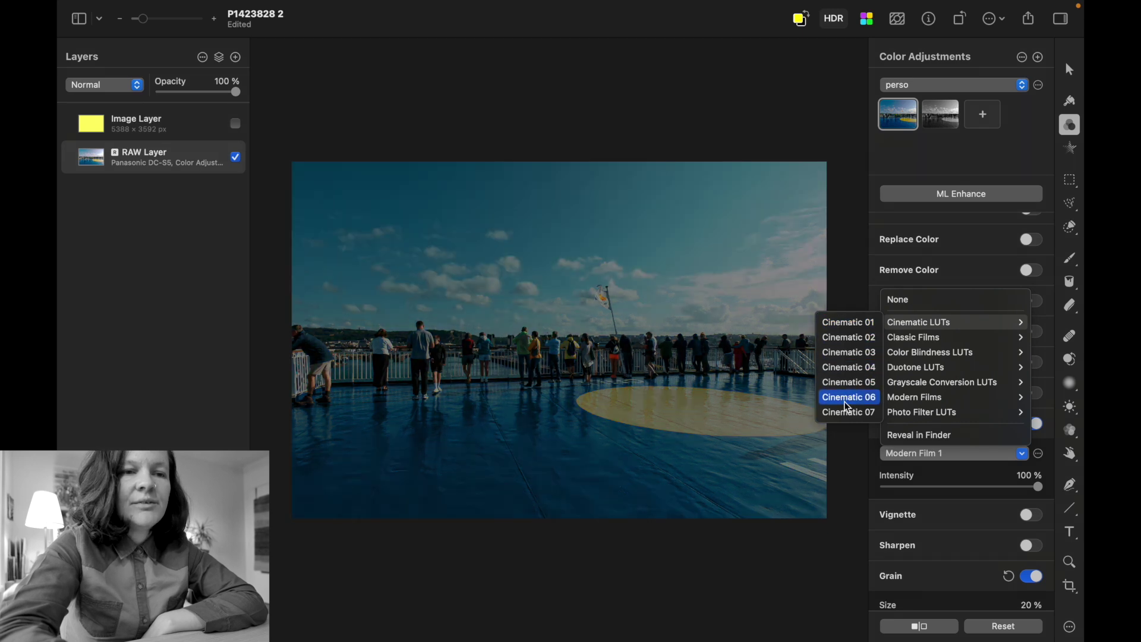
- Try the first preset of the Cinematic collection on the RAW layer, and review the adjustments it uses
left_click(932, 89)
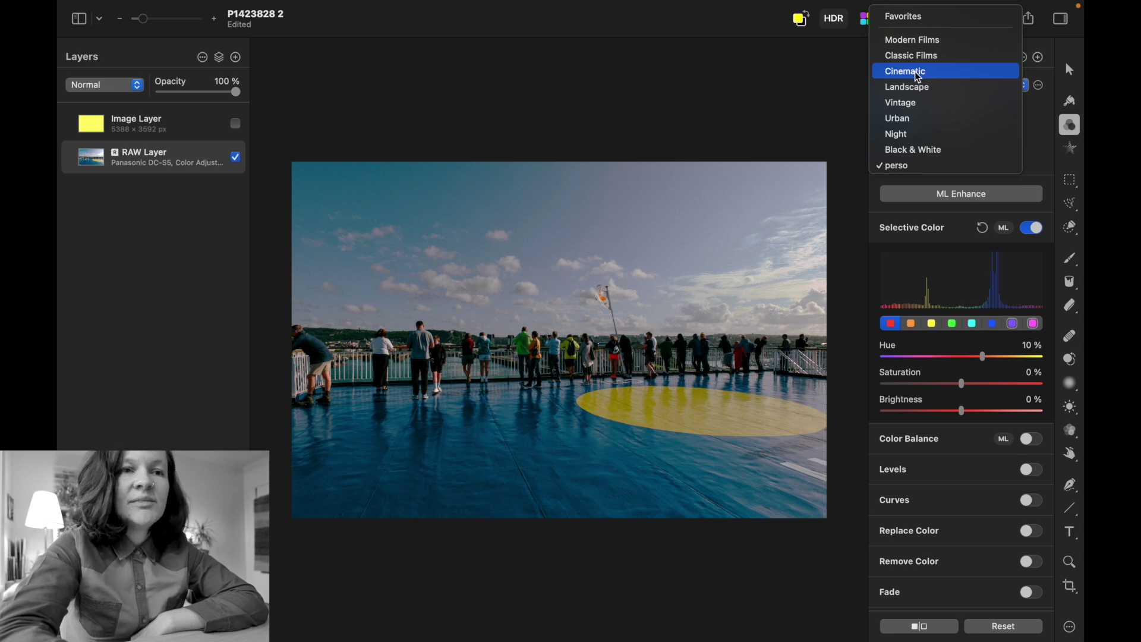
left_click(918, 72)
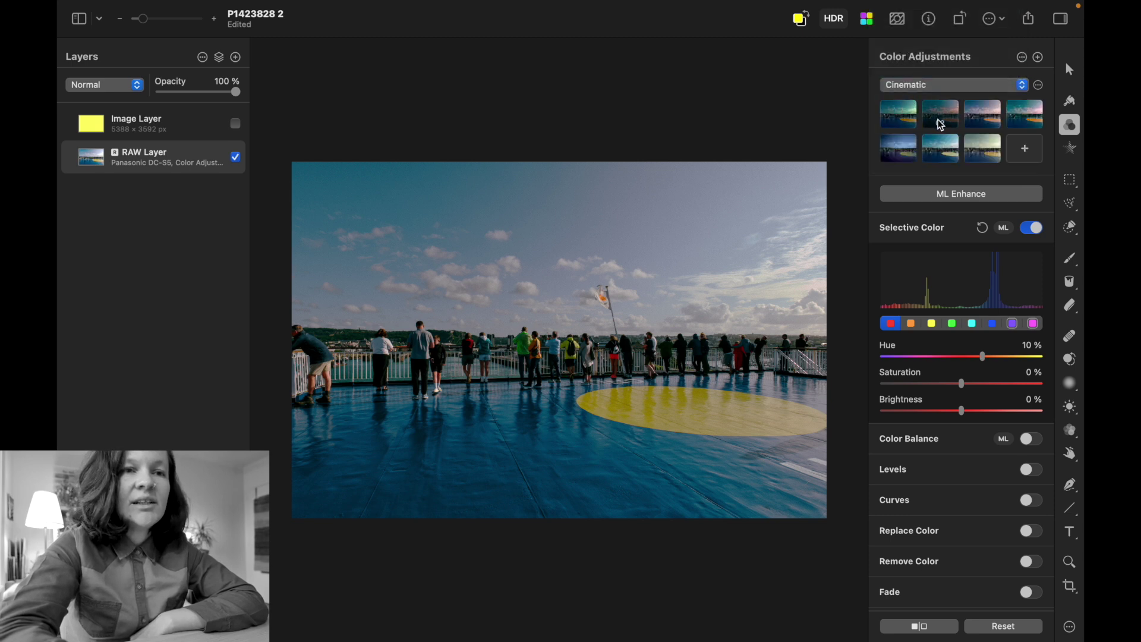
left_click(899, 114)
scroll(908, 432, "down", 5)
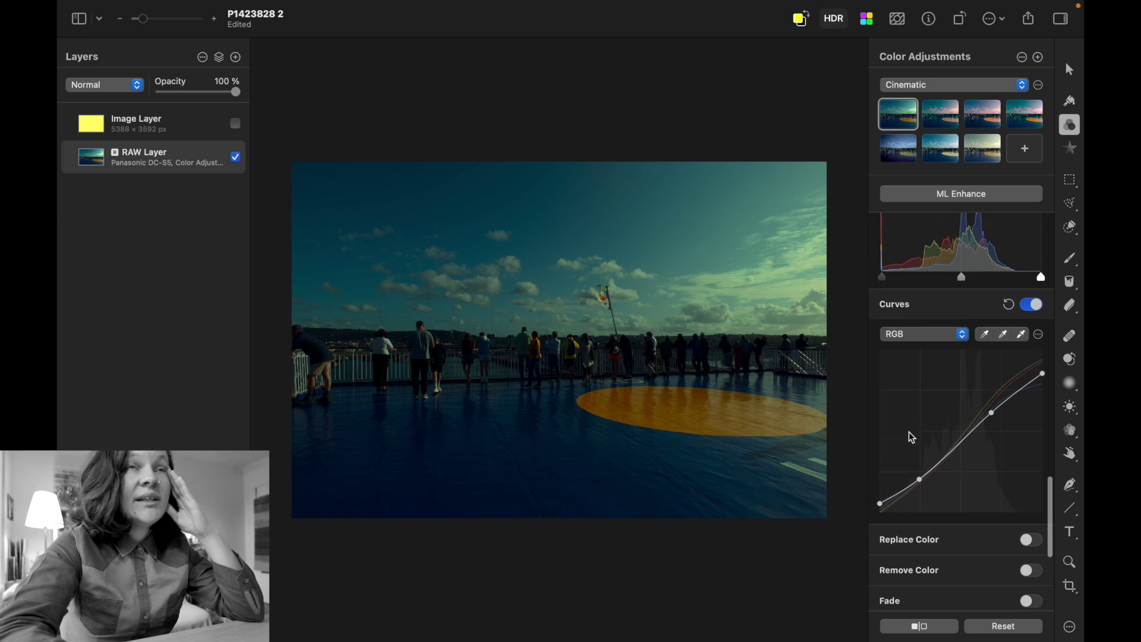
scroll(909, 433, "up", 10)
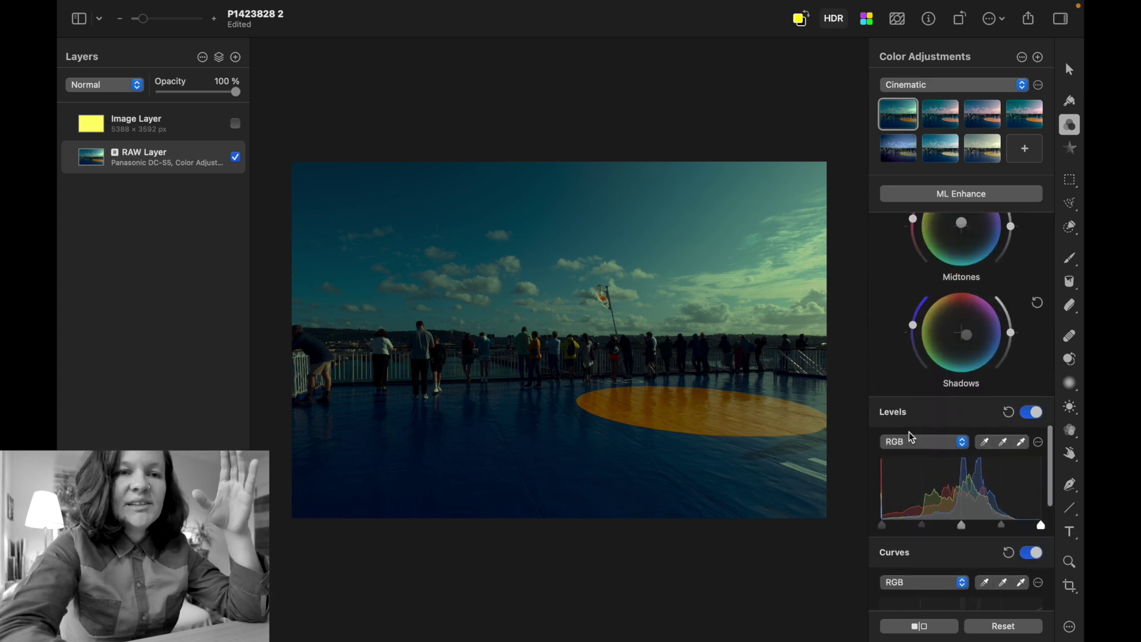
scroll(911, 434, "up", 5)
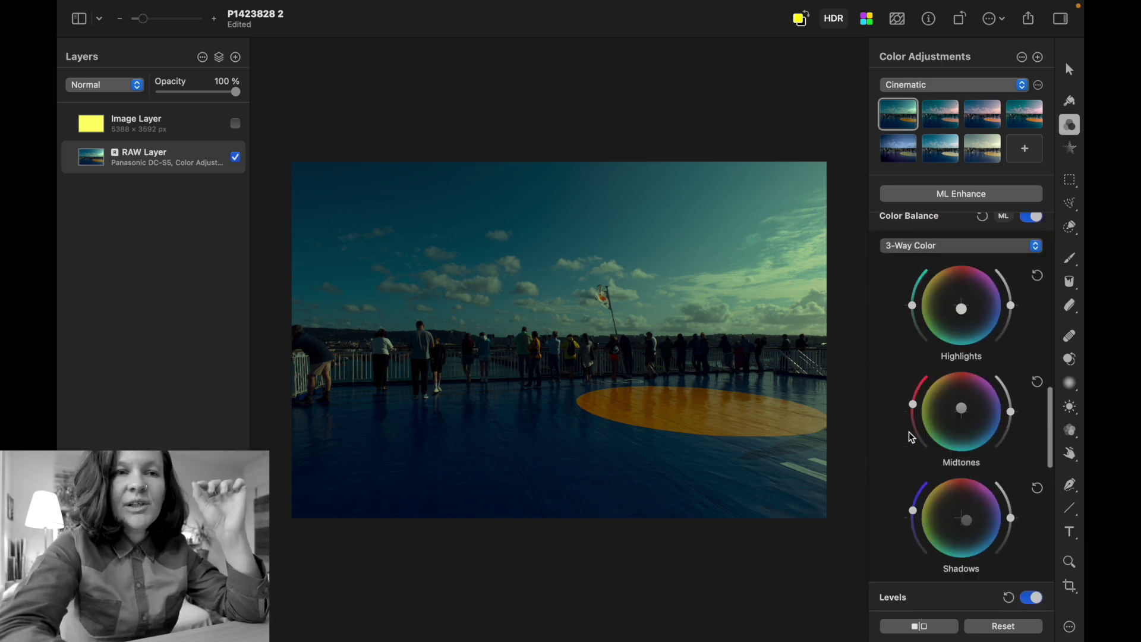
scroll(911, 439, "up", 5)
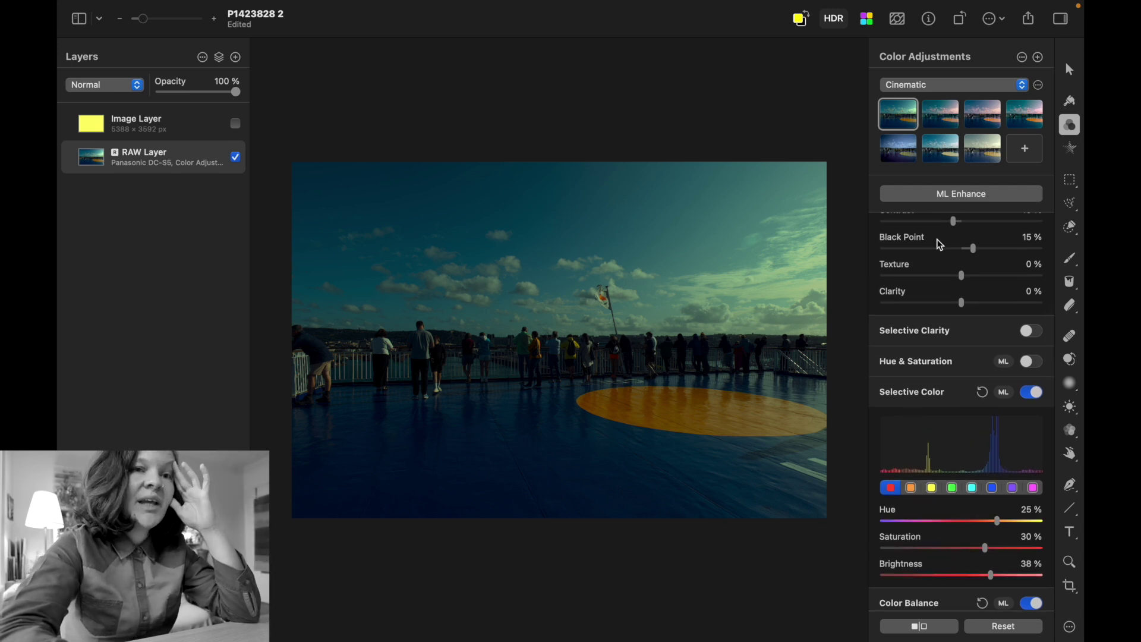
- Switch back to the perso preset collection and reapply its color preset
left_click(960, 84)
left_click(912, 180)
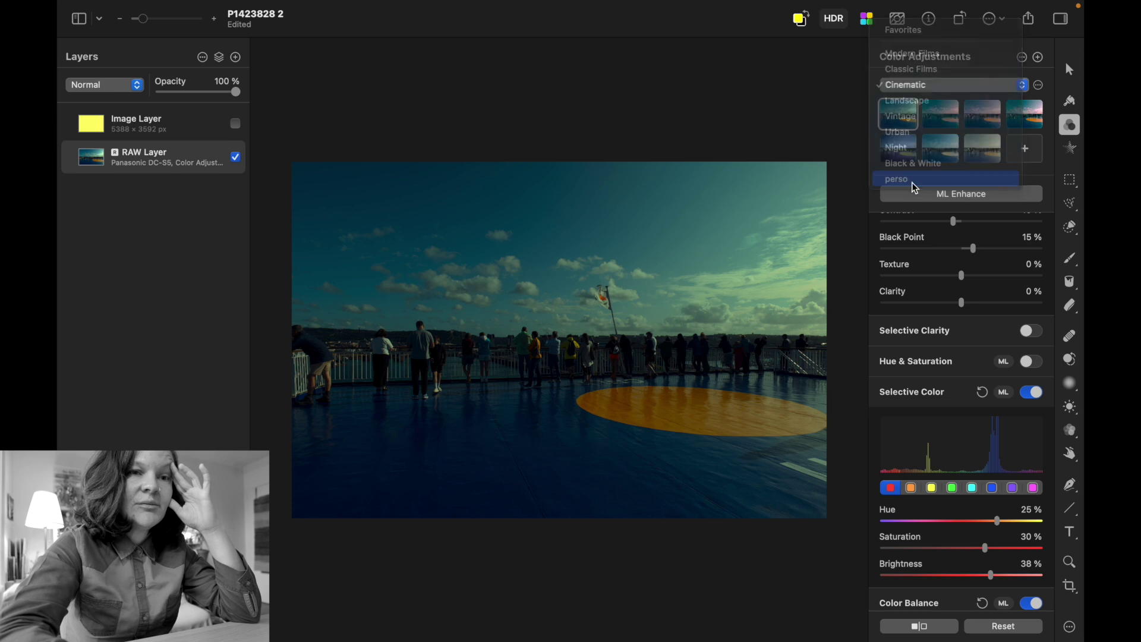
left_click(909, 112)
- Toggle the preset's LUT adjustment to compare the photo with and without Modern Film 1
scroll(945, 357, "down", 10)
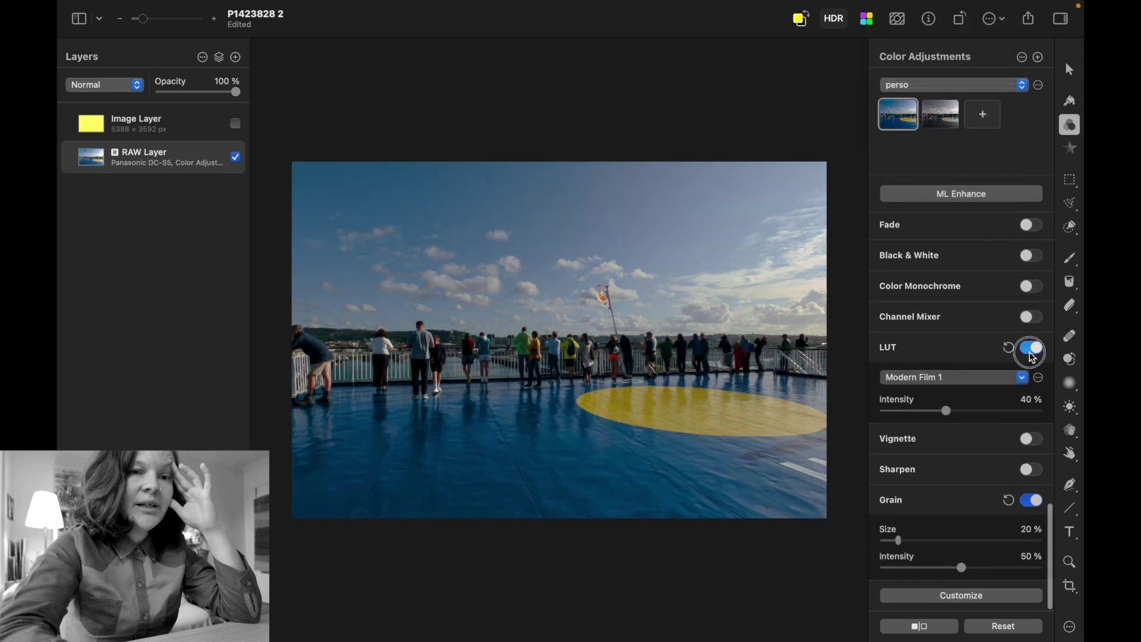
left_click(1031, 345)
left_click(1032, 409)
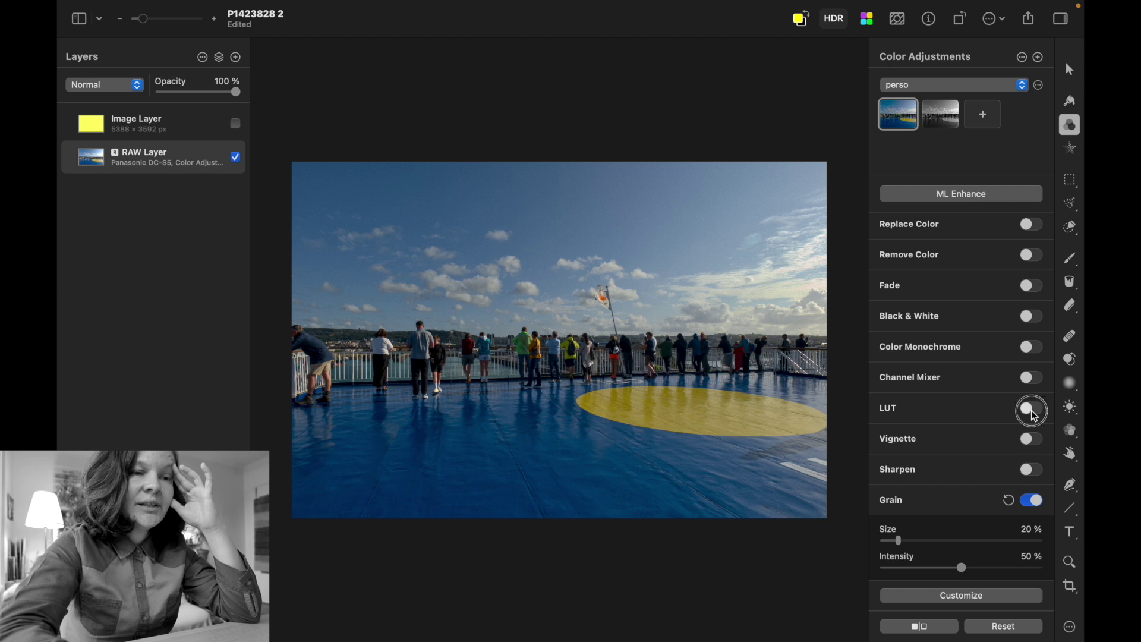
- Try the Cinematic 01 LUT at 40 % intensity on the RAW layer
left_click(967, 442)
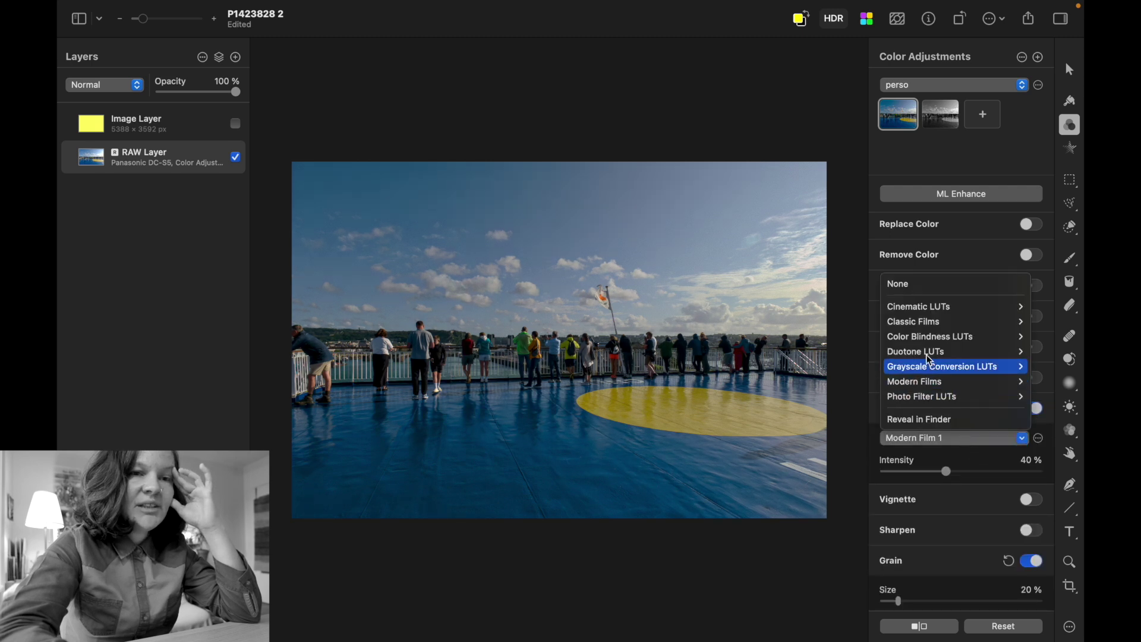
mouse_move(915, 309)
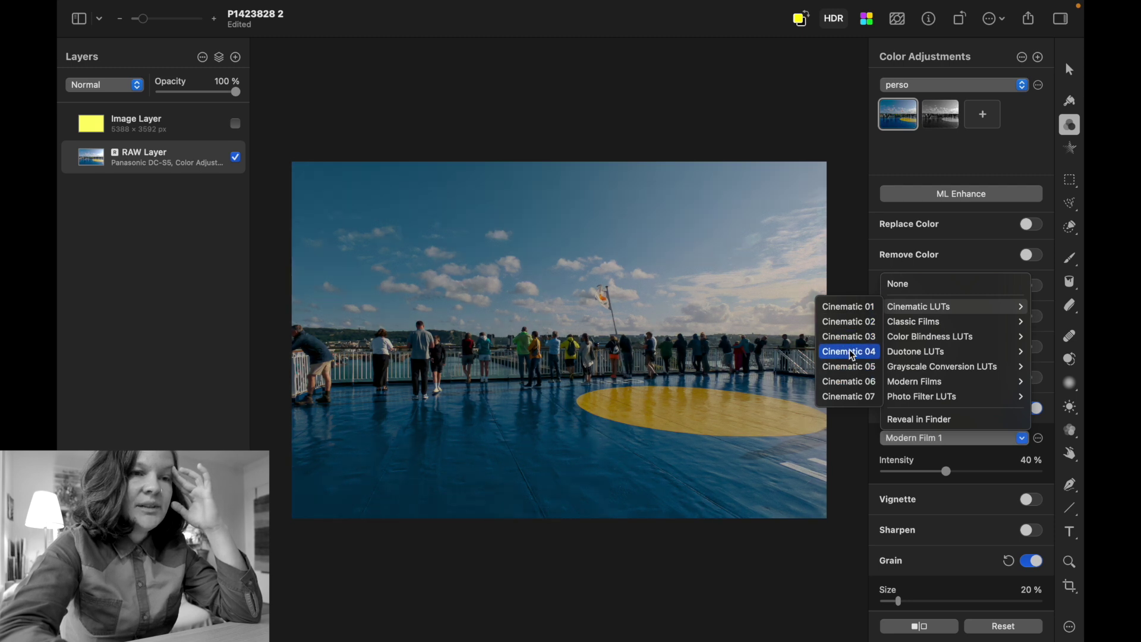
left_click(850, 307)
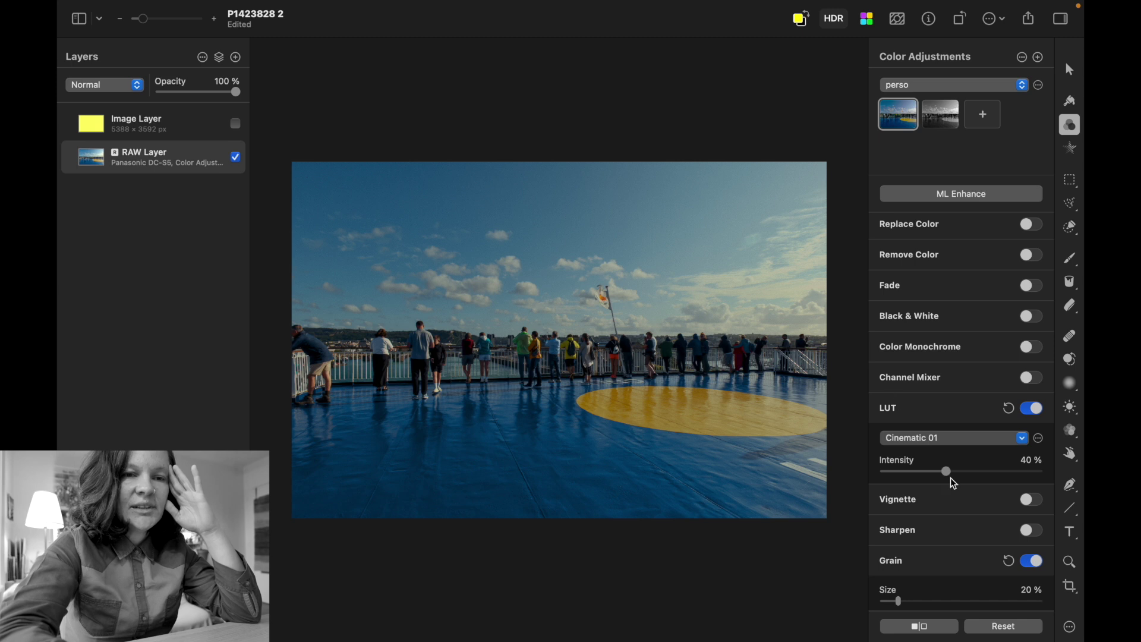
mouse_move(947, 472)
left_mouse_down()
mouse_move(1054, 473)
mouse_move(951, 472)
left_mouse_up()
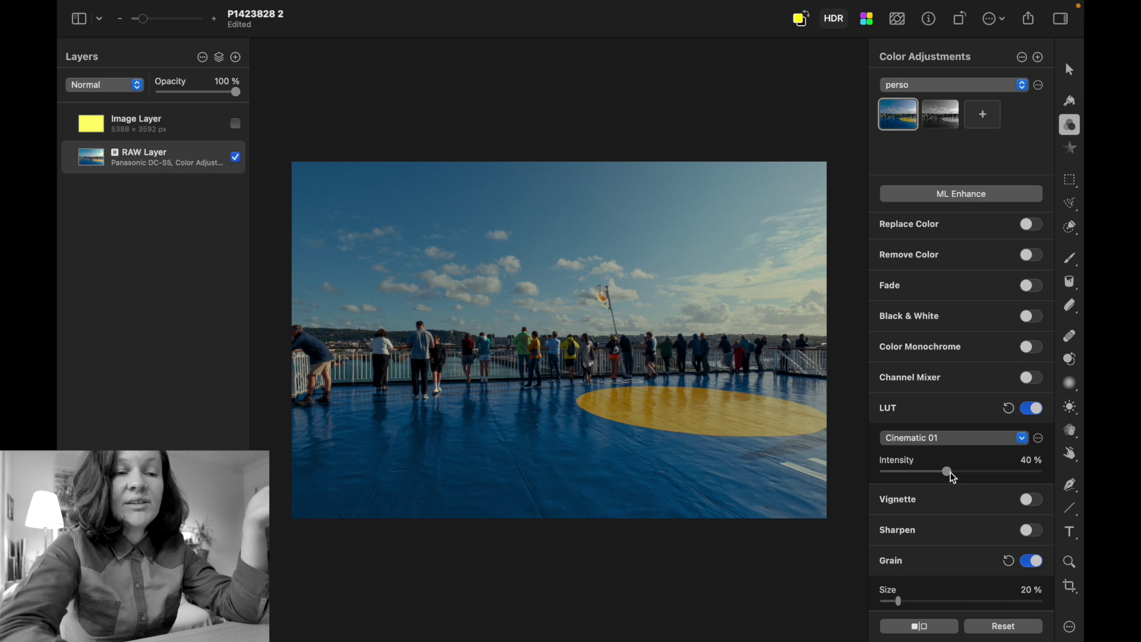
- Reset all color adjustments on the RAW layer
left_click(991, 627)
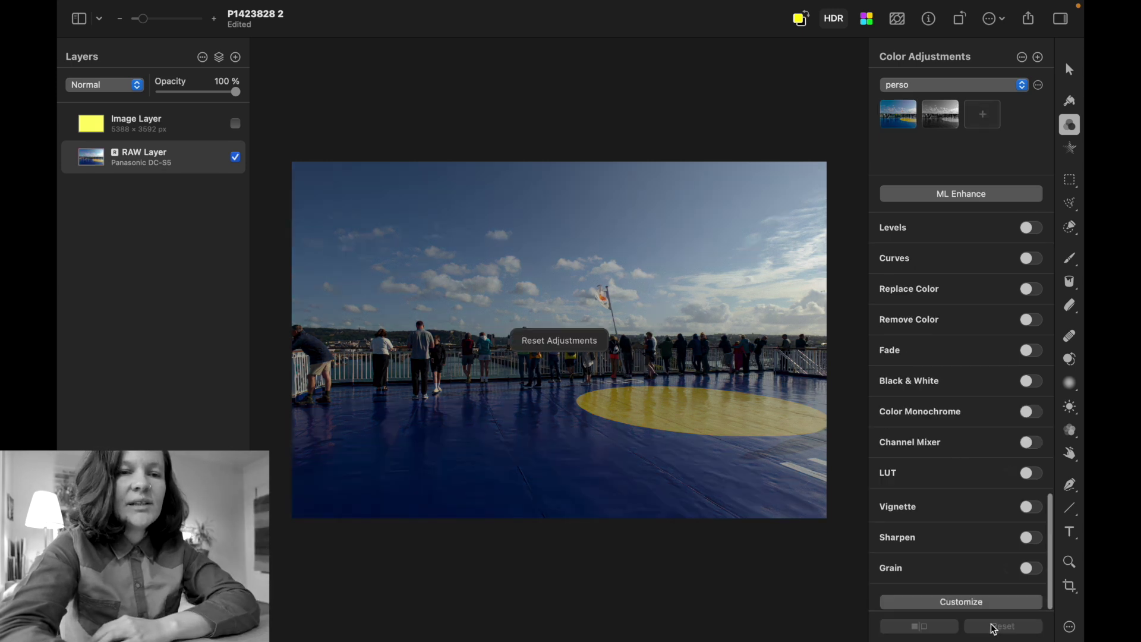
left_click(1033, 474)
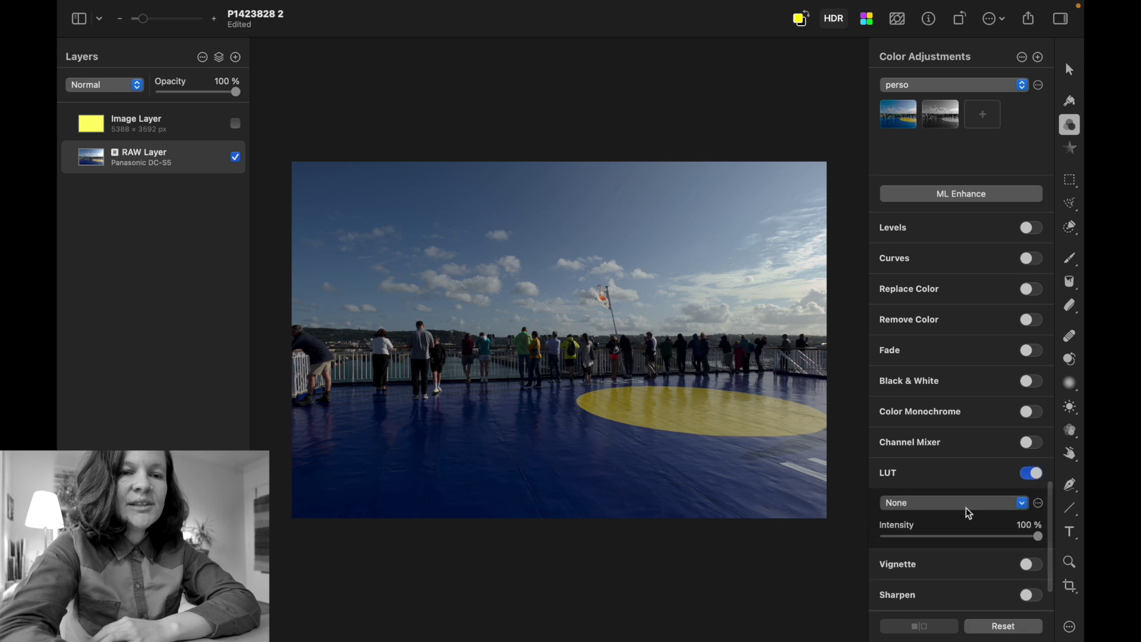
left_click(984, 623)
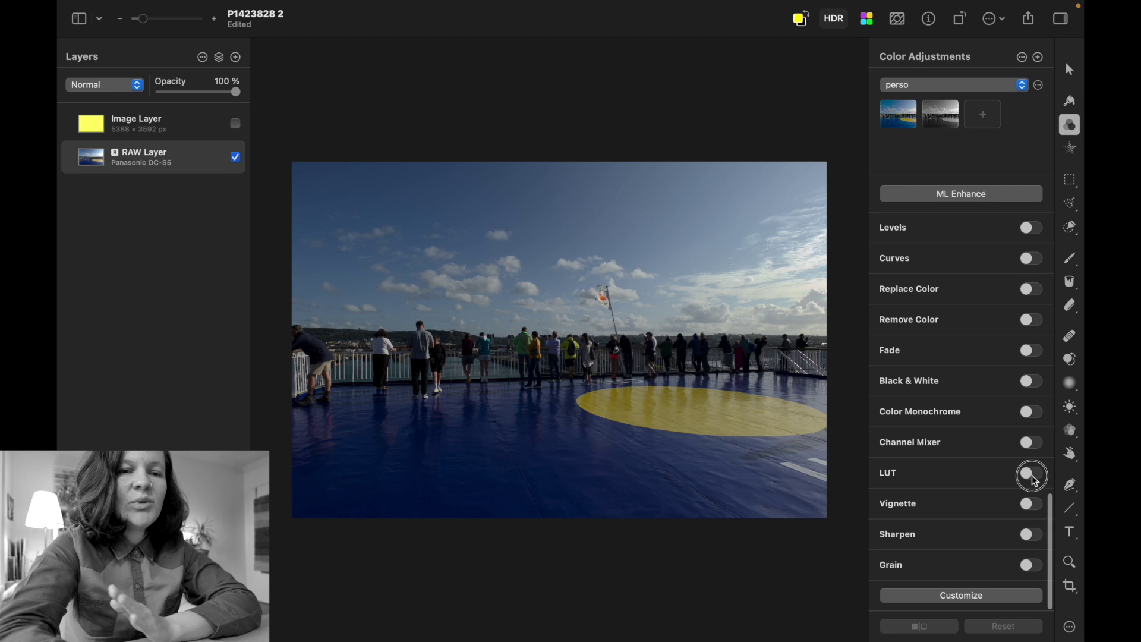
- Enable the LUT adjustment with Cinematic 04 and reduce its intensity to about 30 %
left_click(1032, 473)
left_click(958, 505)
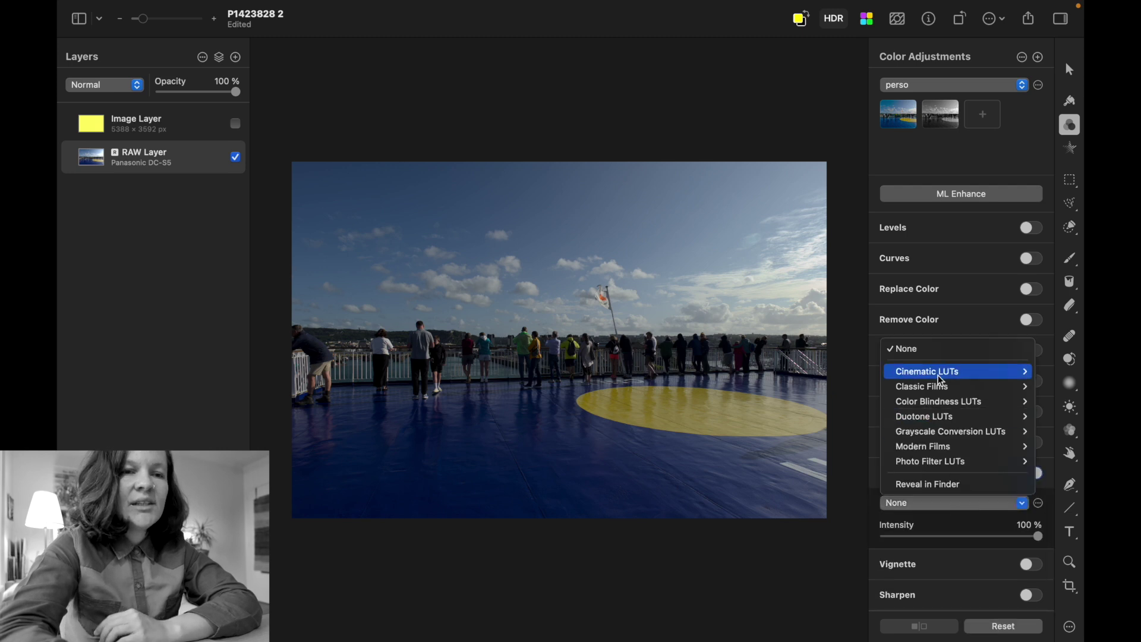
mouse_move(946, 372)
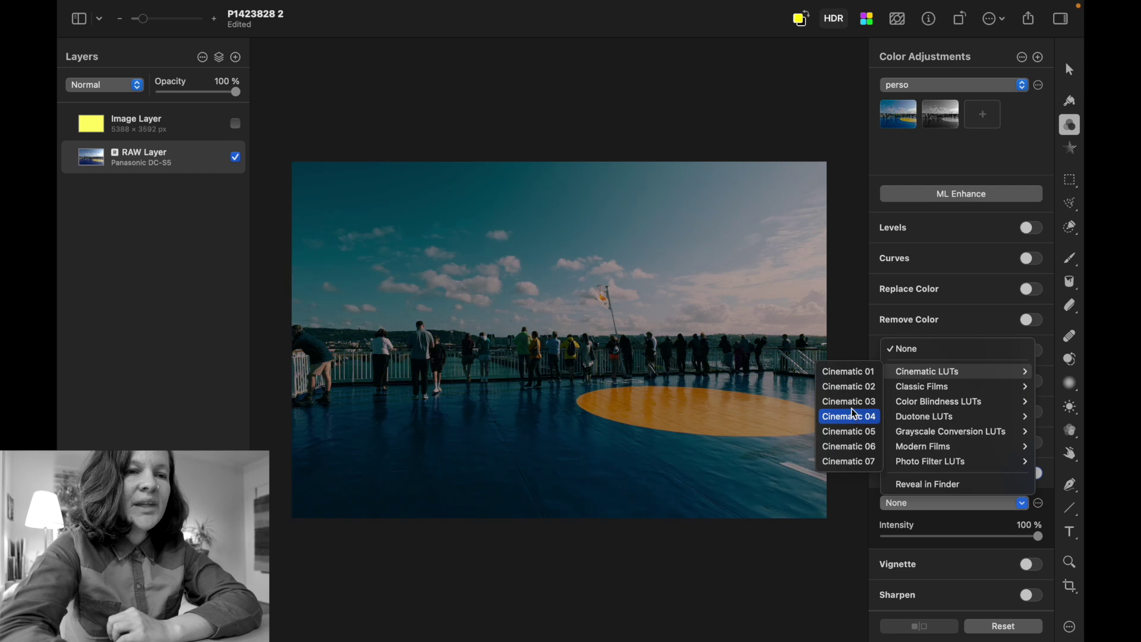
left_click(851, 416)
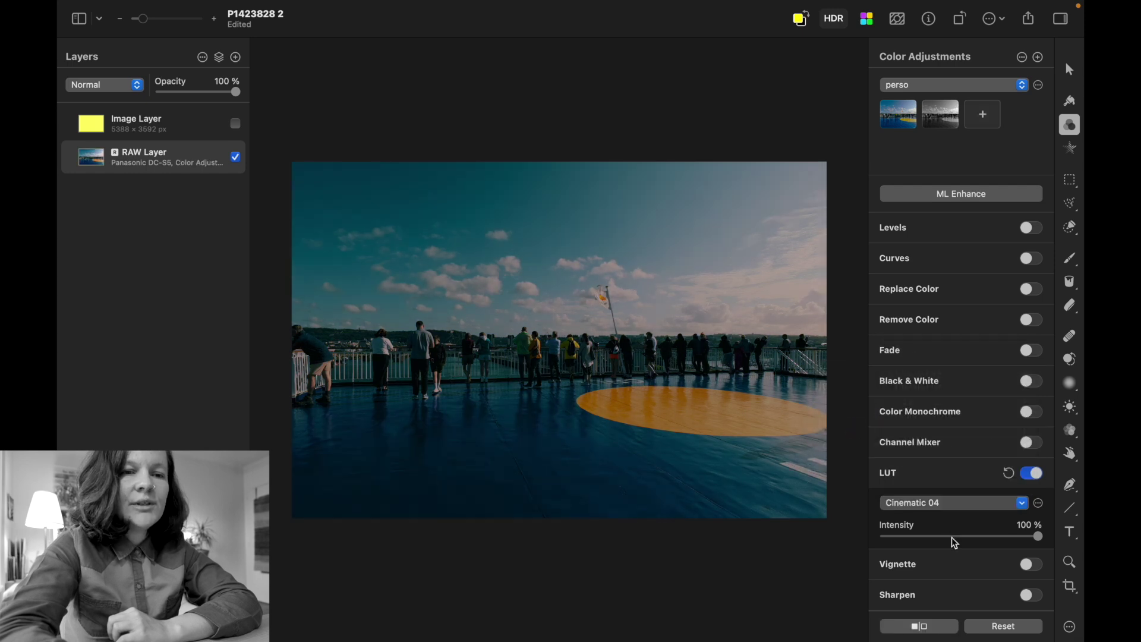
left_click_drag(1040, 535, 938, 546)
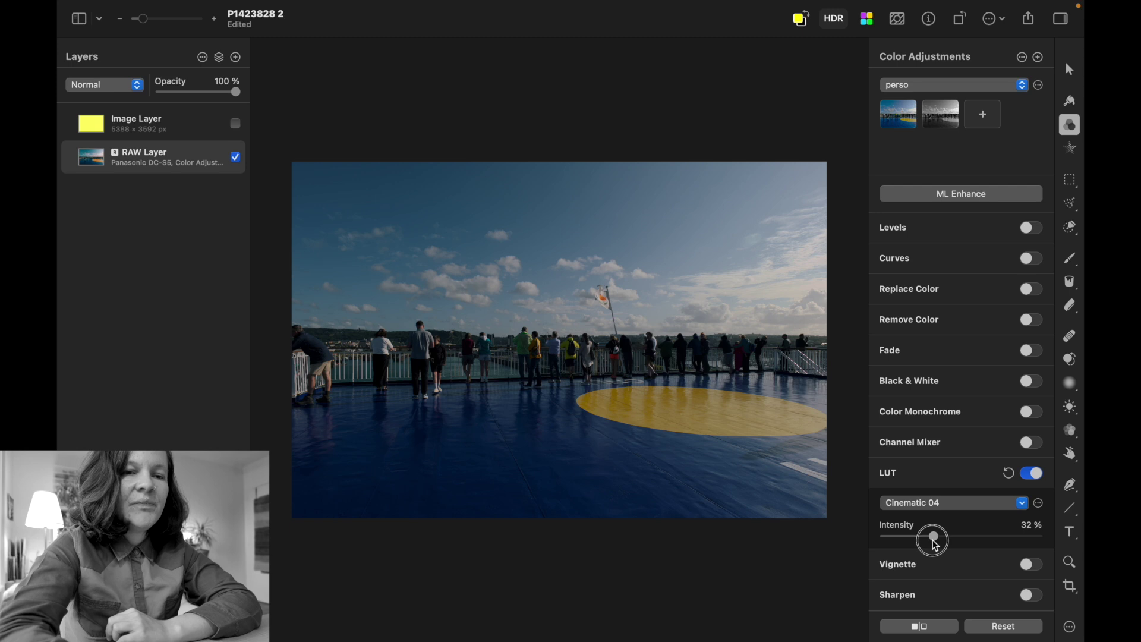
- Compare the photo with and without the Cinematic 04 LUT, and look through the available LUT categories
left_click(922, 628)
left_click(921, 628)
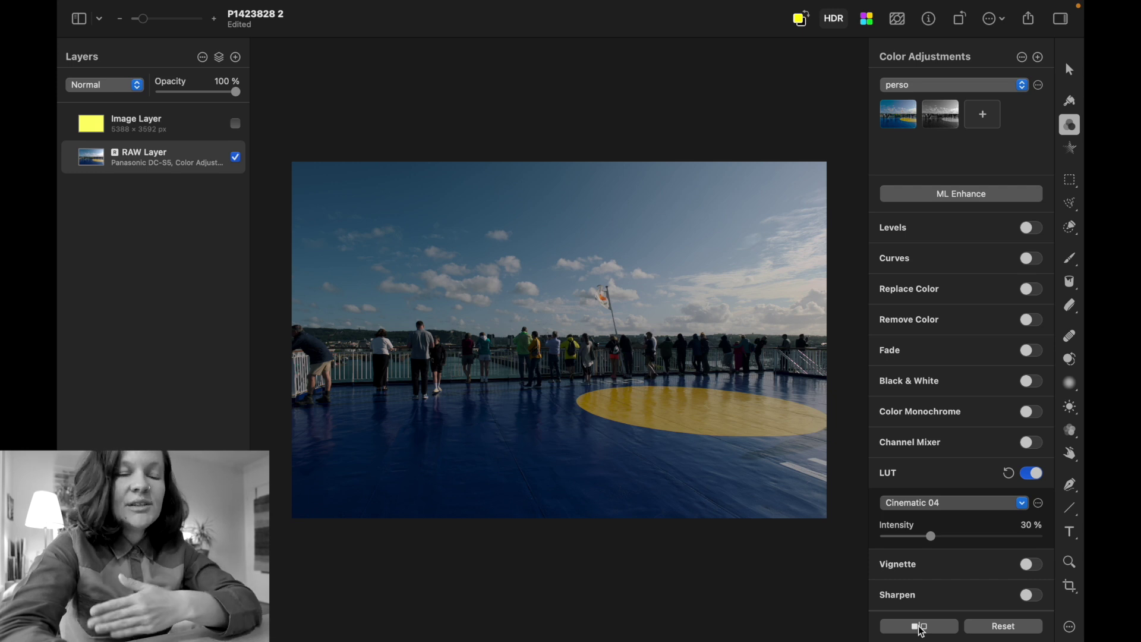
left_click(922, 628)
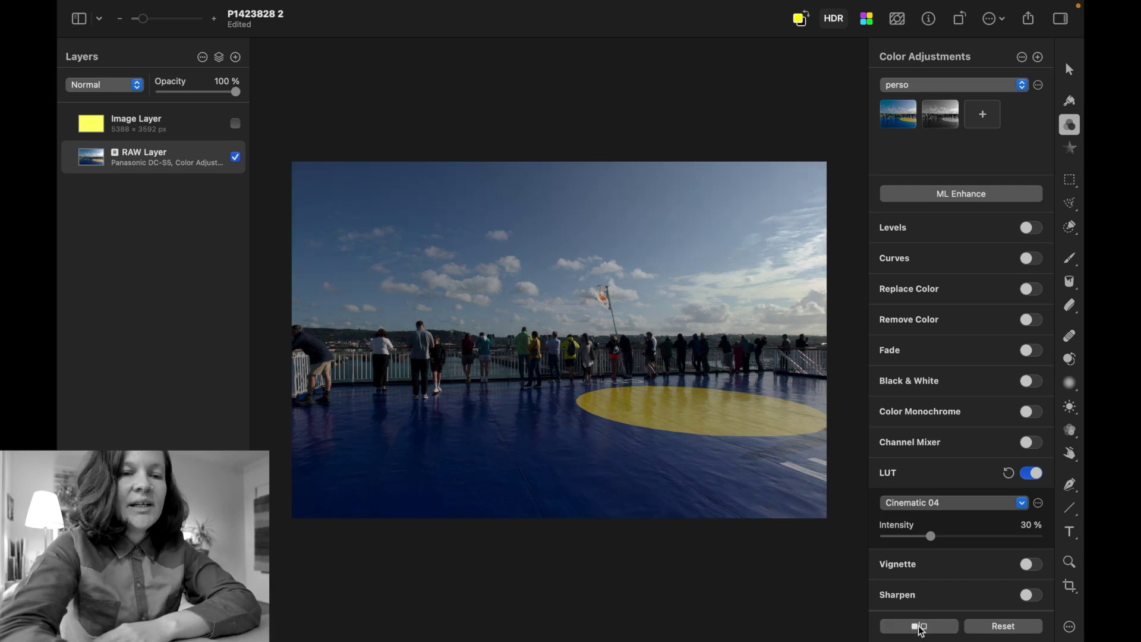
mouse_move(932, 536)
left_mouse_down()
mouse_move(1079, 541)
mouse_move(932, 545)
mouse_move(931, 555)
left_mouse_up()
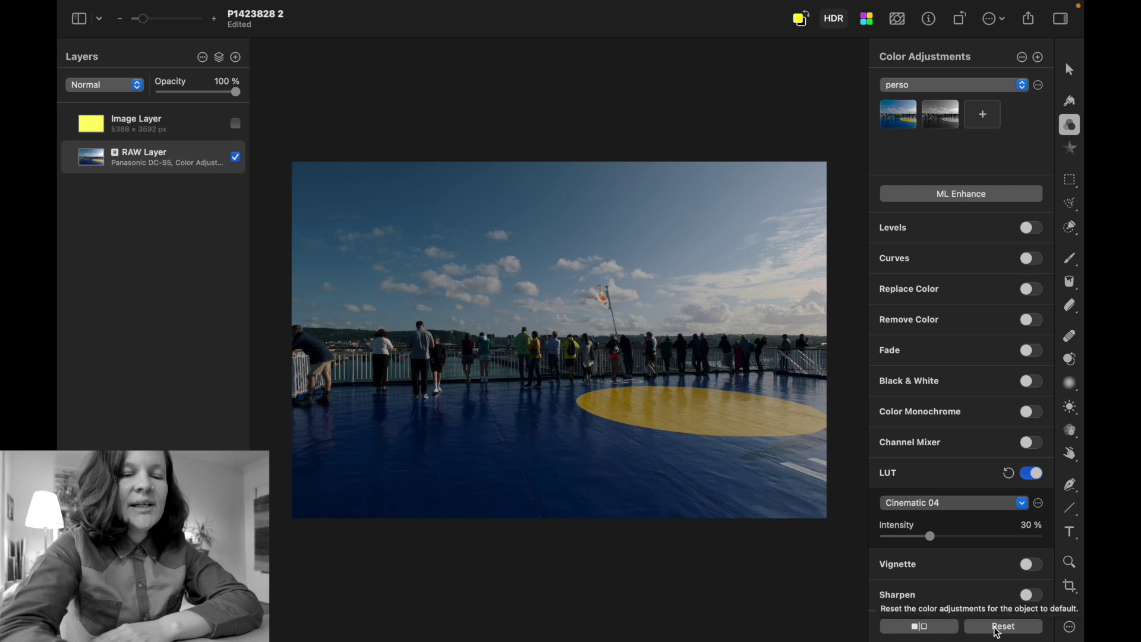
left_click(1013, 505)
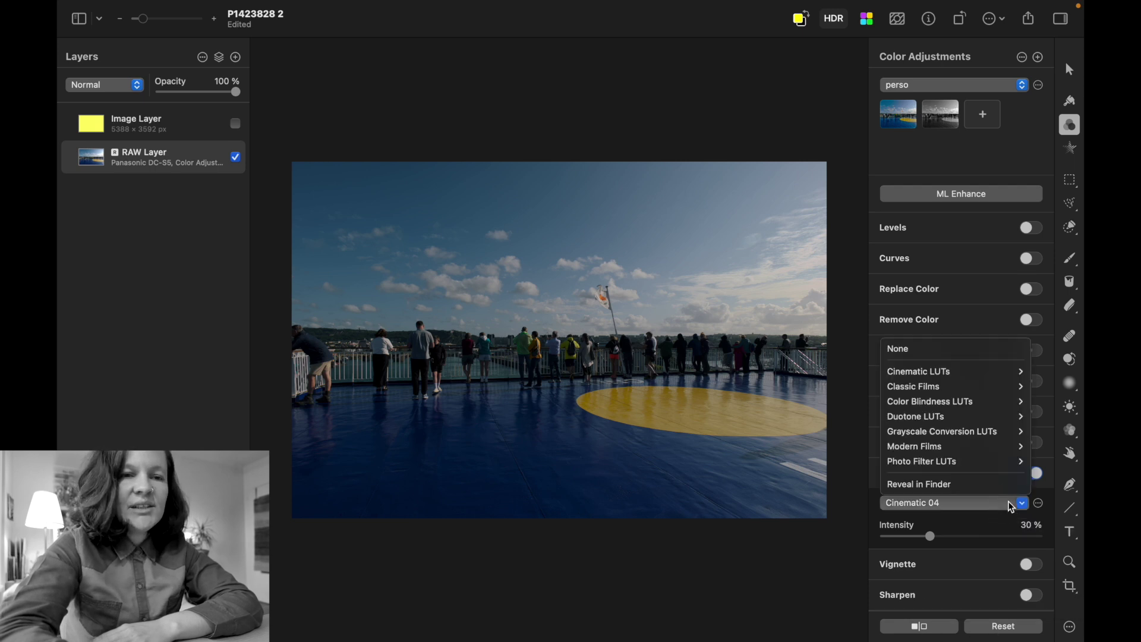
mouse_move(935, 409)
- Switch to the Modern Films preset collection and try its presets 01 to 06 on the RAW layer
left_click(962, 82)
left_click(961, 83)
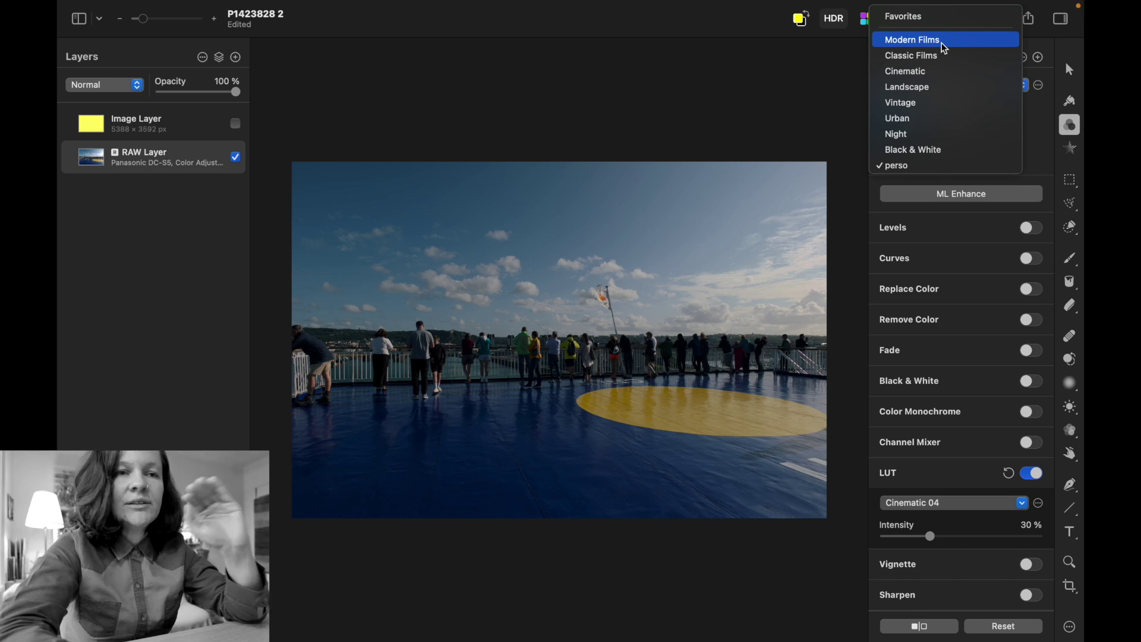
left_click(942, 43)
left_click(900, 110)
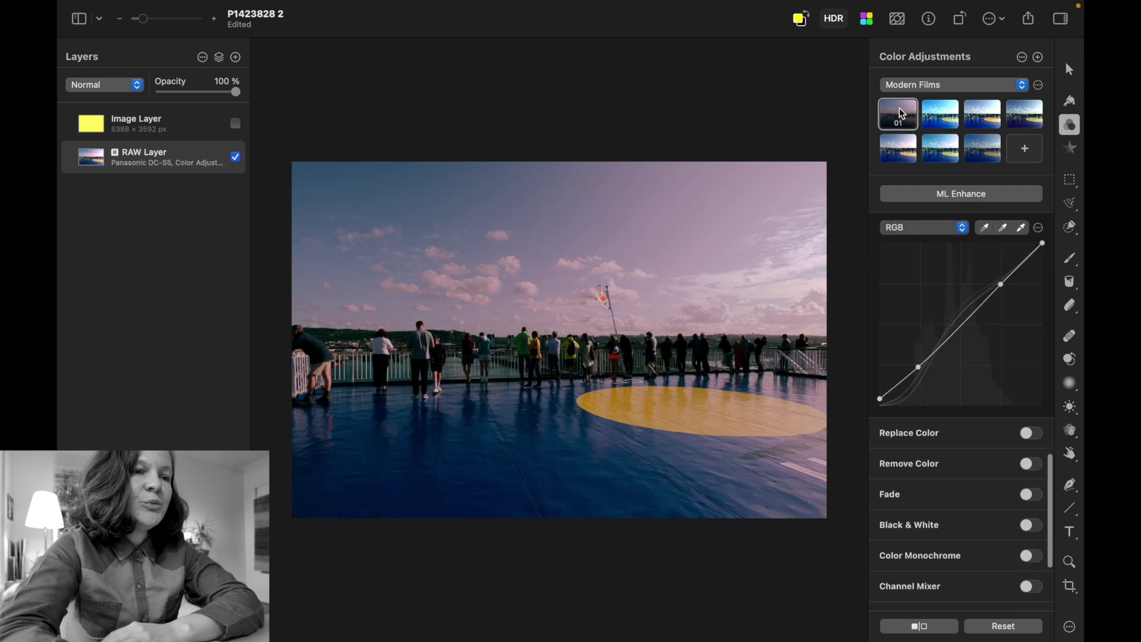
left_click(940, 117)
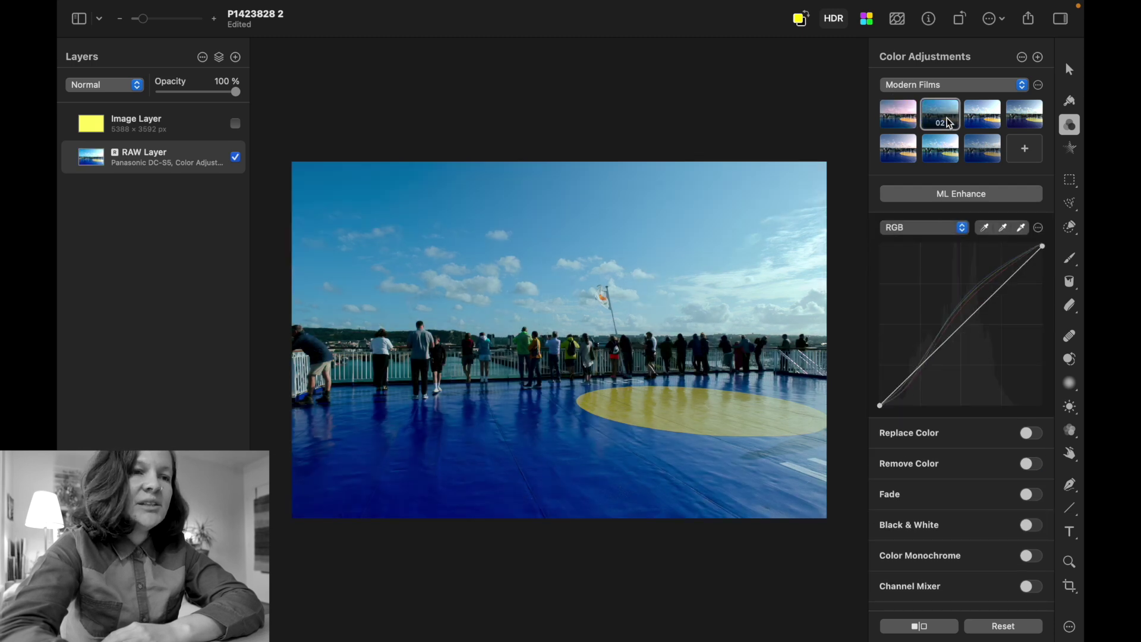
left_click(987, 121)
left_click(1023, 115)
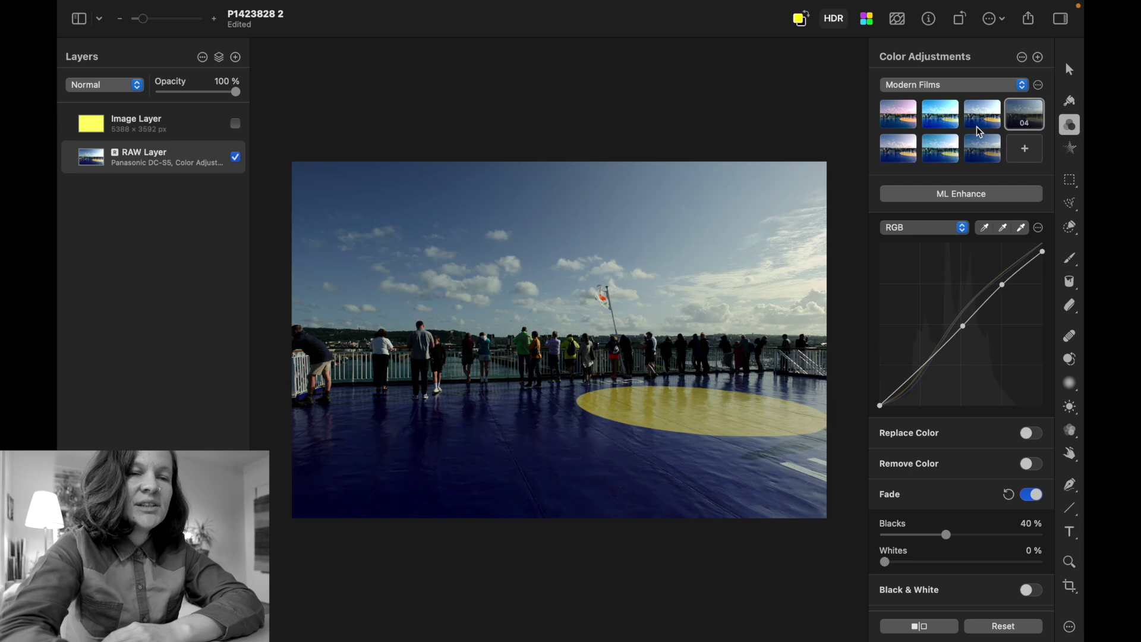
left_click(892, 160)
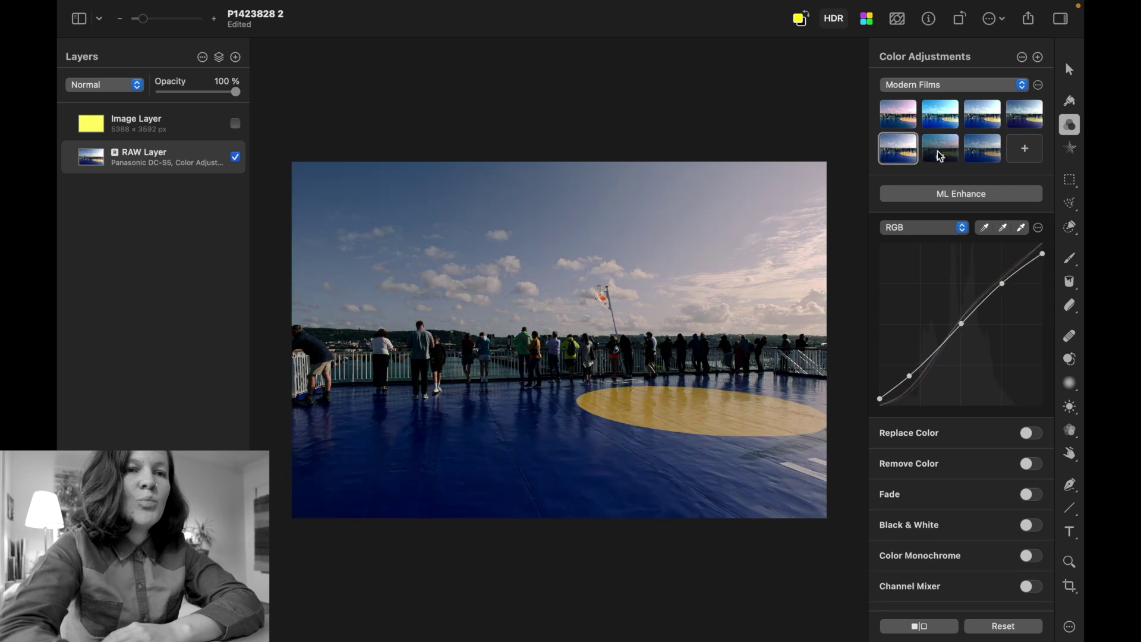
left_click(940, 156)
- Return to the perso preset collection, apply its color preset, and review the LUT and Grain adjustments it uses
left_click(944, 85)
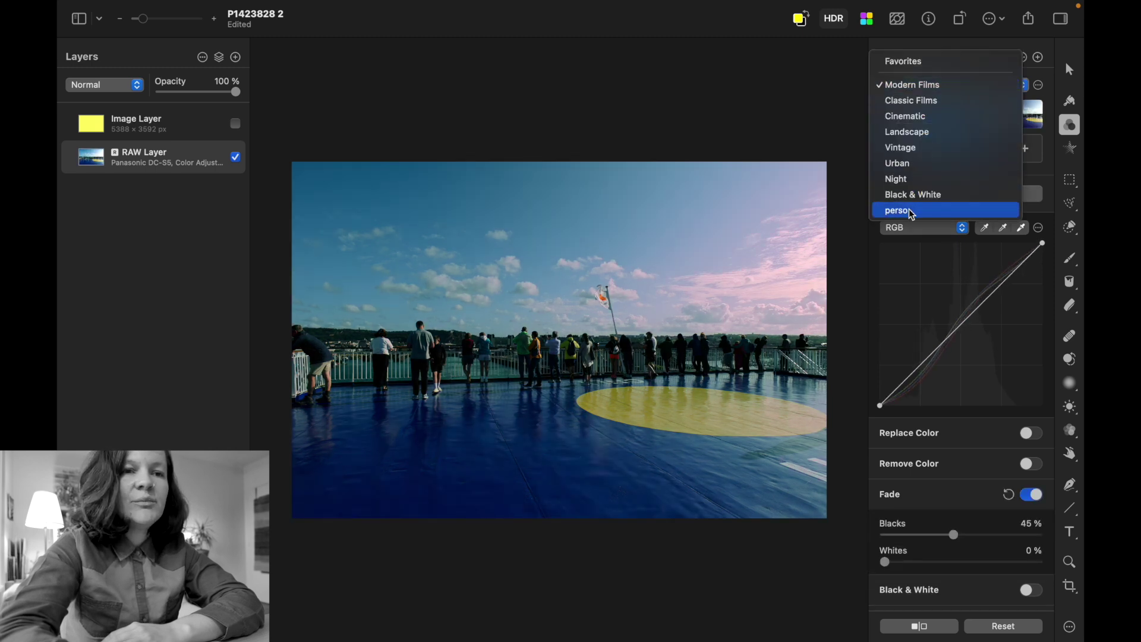
left_click(913, 212)
left_click(900, 113)
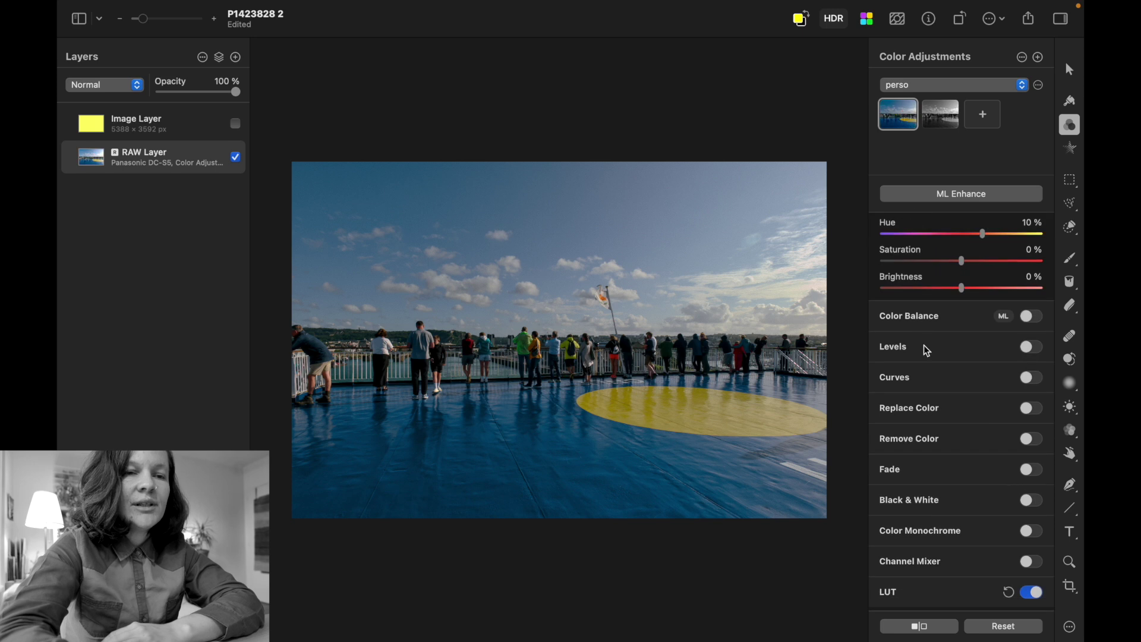
scroll(926, 351, "down", 8)
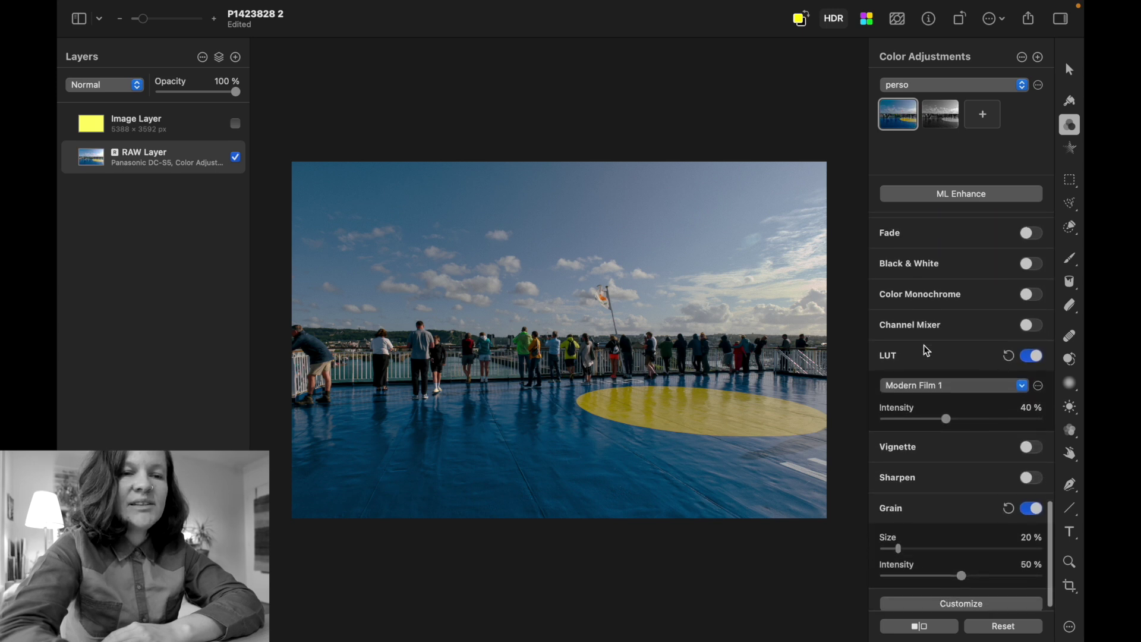
scroll(913, 384, "down", 1)
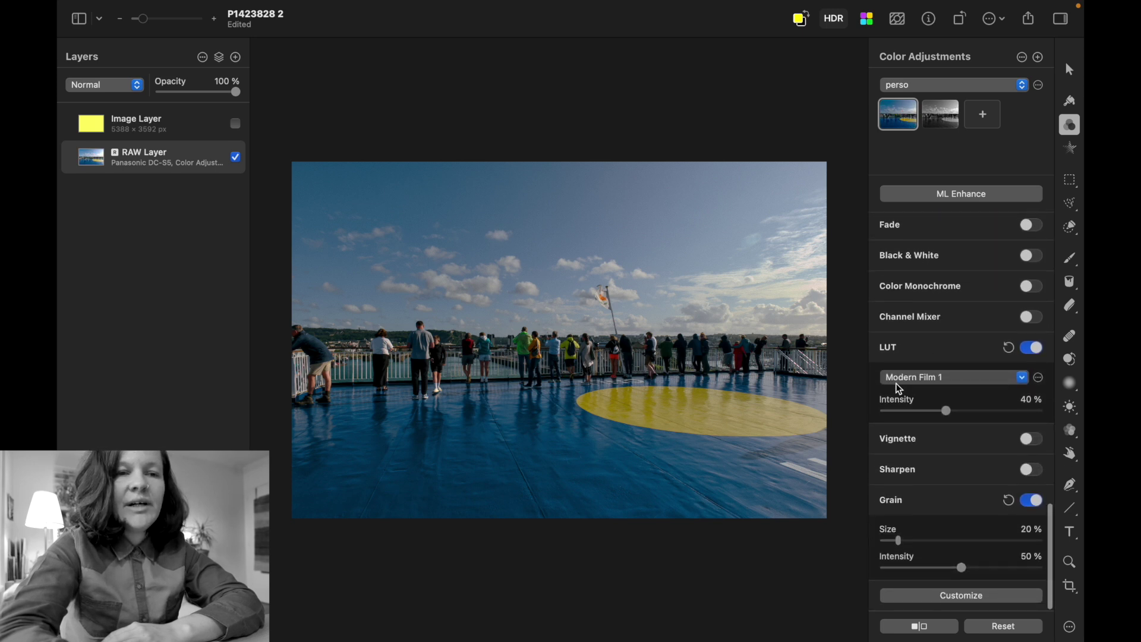
- Check the preset's LUT settings and toggle the LUT off and on to compare the photo
left_click(929, 382)
left_click(929, 381)
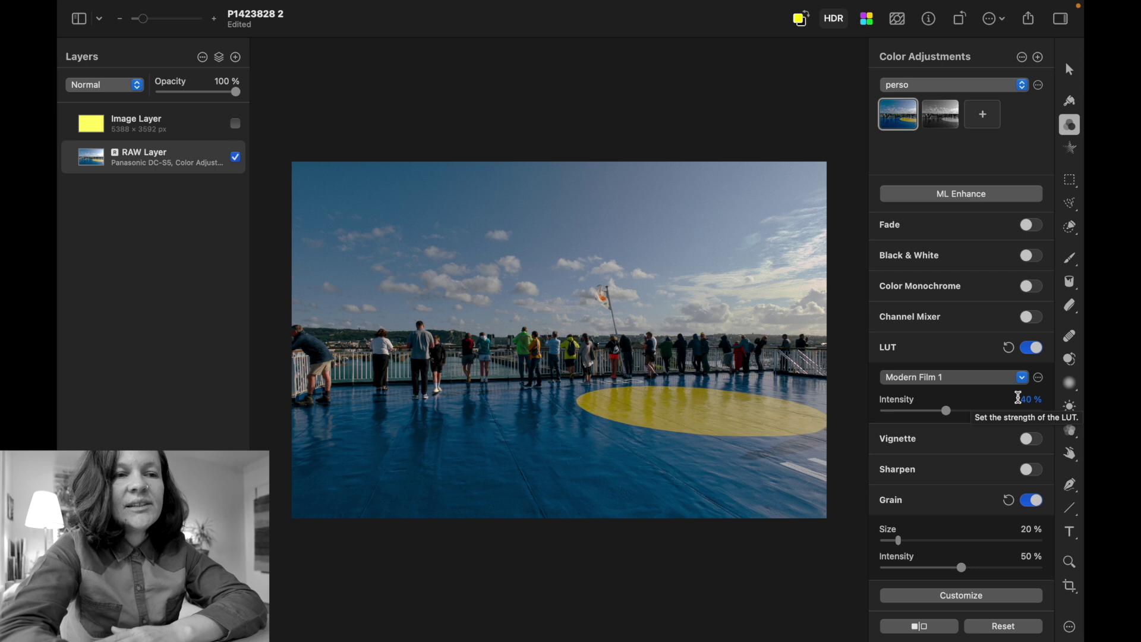
left_click(1035, 351)
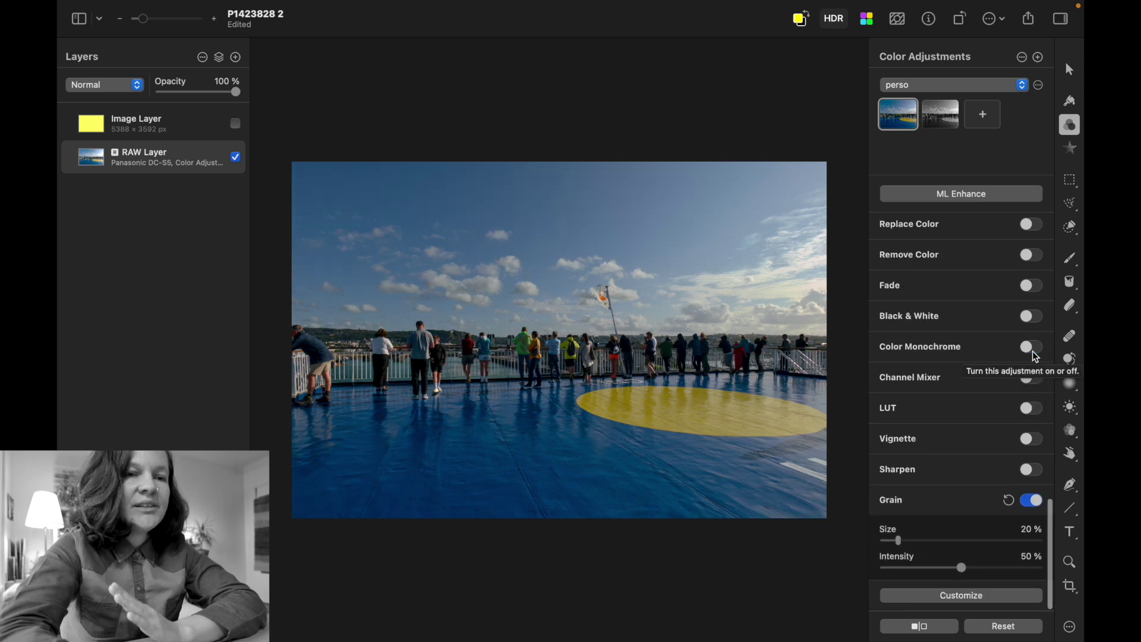
left_click(1032, 410)
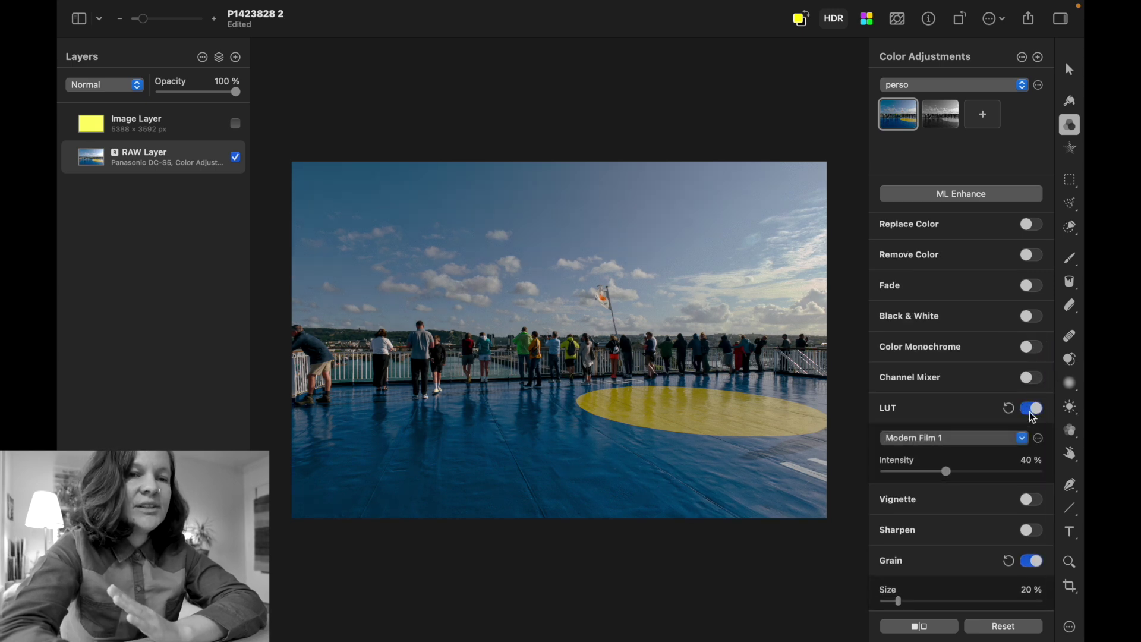
left_click(1033, 416)
left_click(1034, 416)
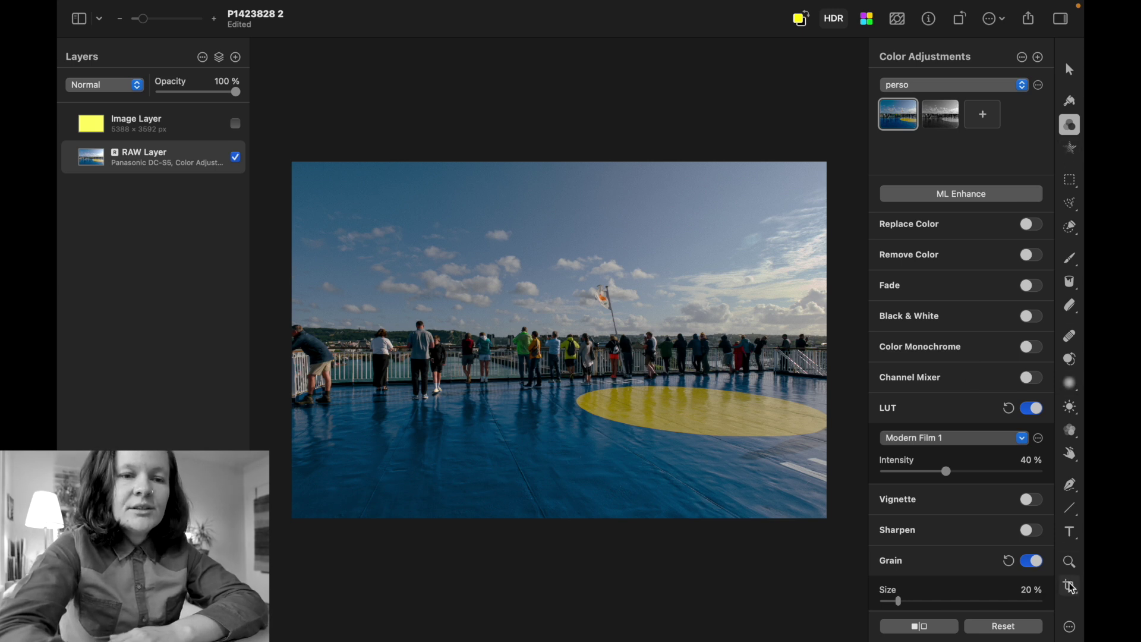
- Open the Effects tool and try the seven Artistic effect presets on the RAW layer
left_click(1072, 149)
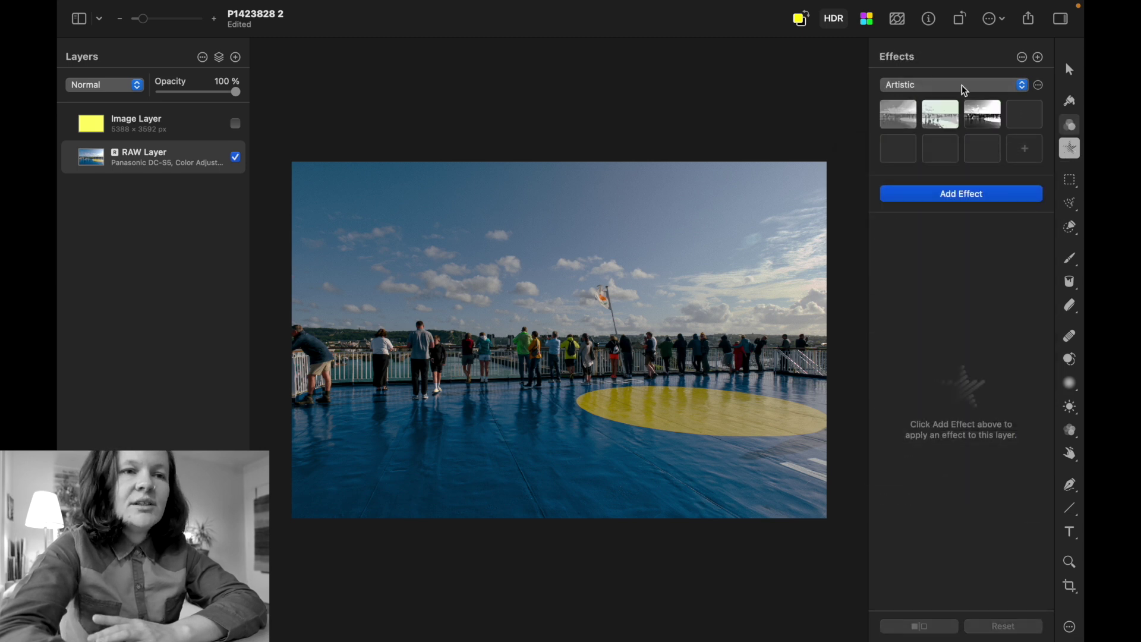
left_click(961, 84)
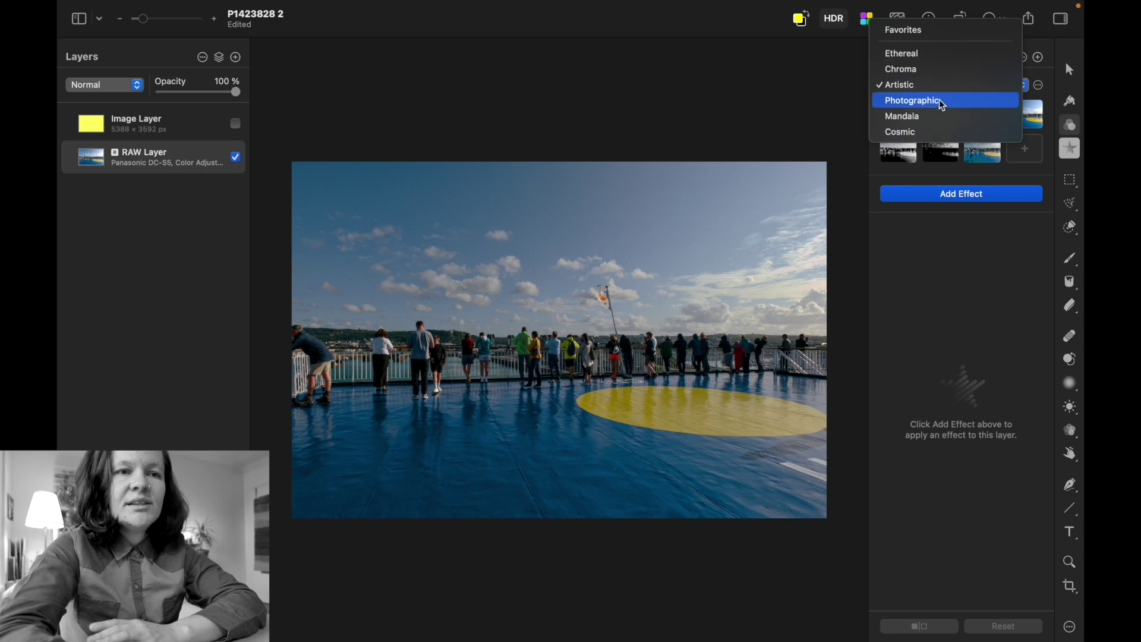
left_click(931, 86)
left_click(901, 114)
left_click(951, 116)
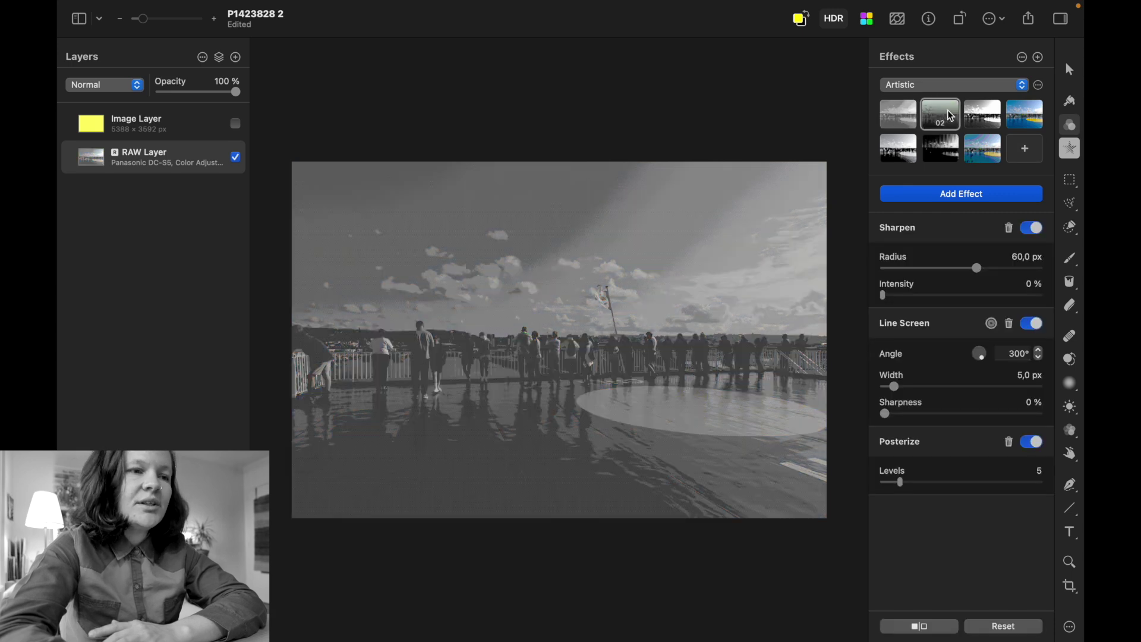
left_click(983, 117)
left_click(1024, 116)
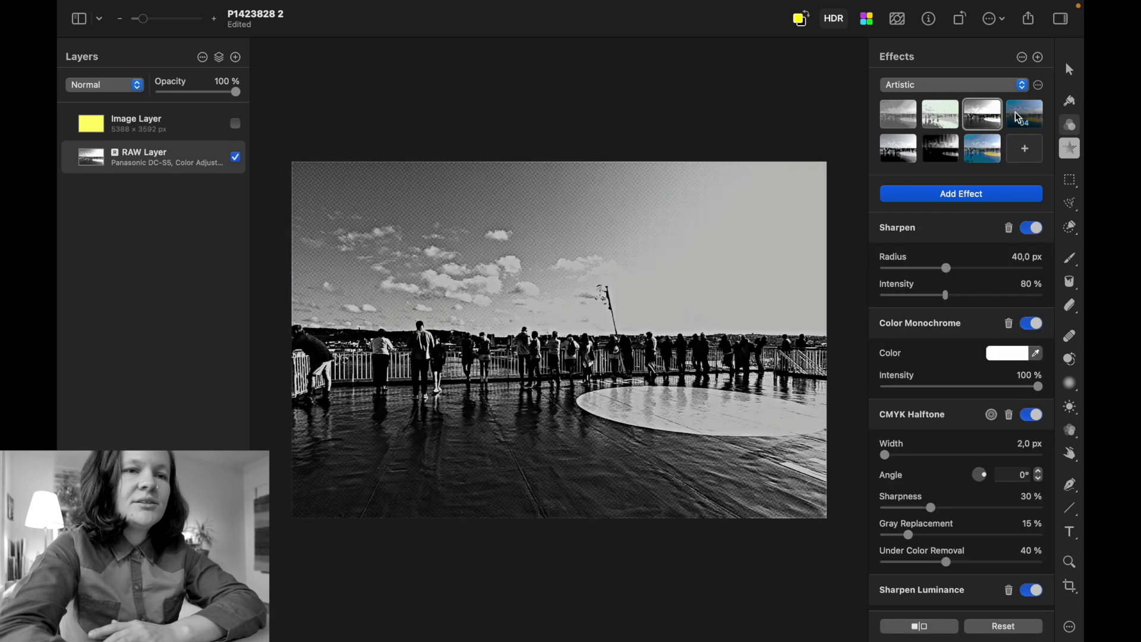
left_click(986, 147)
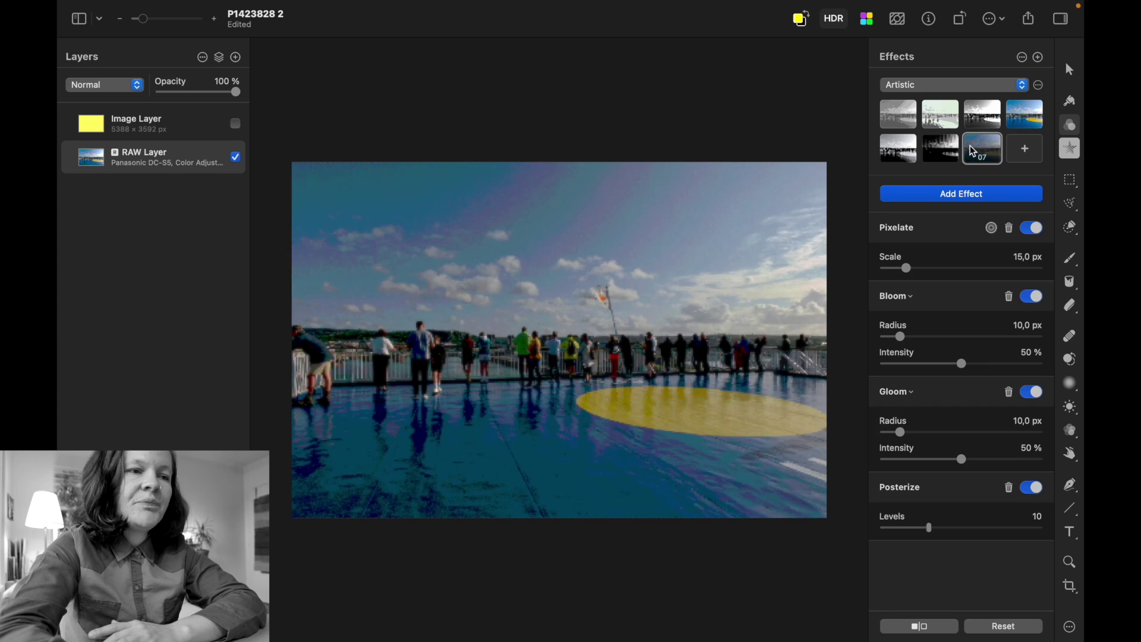
left_click(941, 148)
left_click(899, 148)
- Switch to the Photographic effects collection and try presets 01 to 04 and 07 on the RAW layer
left_click(922, 84)
left_click(921, 100)
left_click(899, 114)
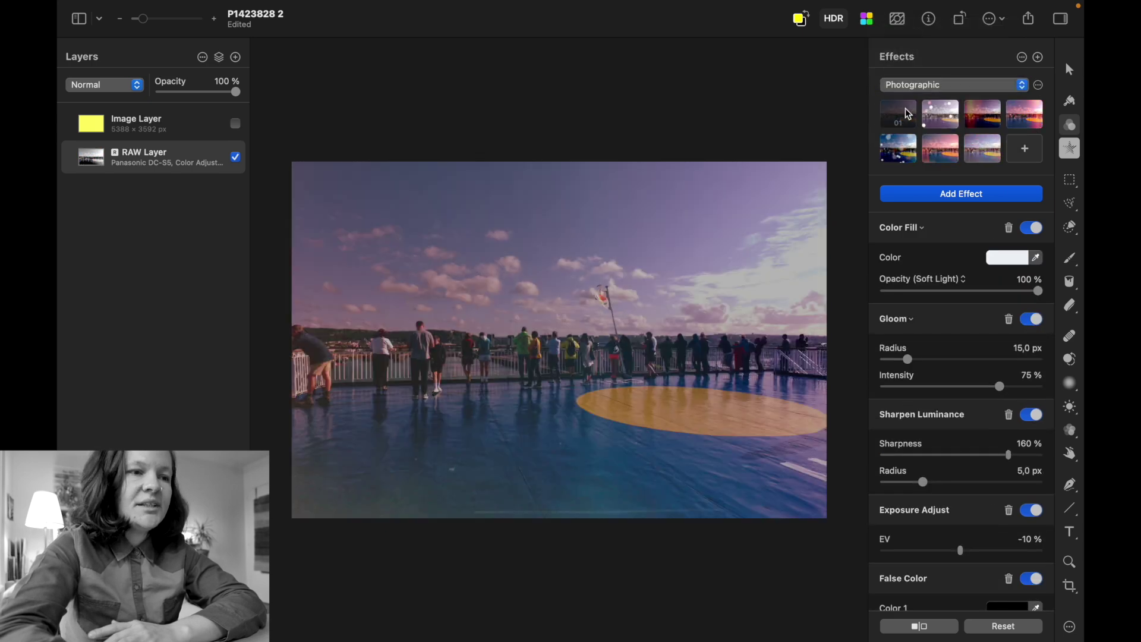
left_click(939, 117)
left_click(975, 107)
left_click(1026, 114)
left_click(990, 155)
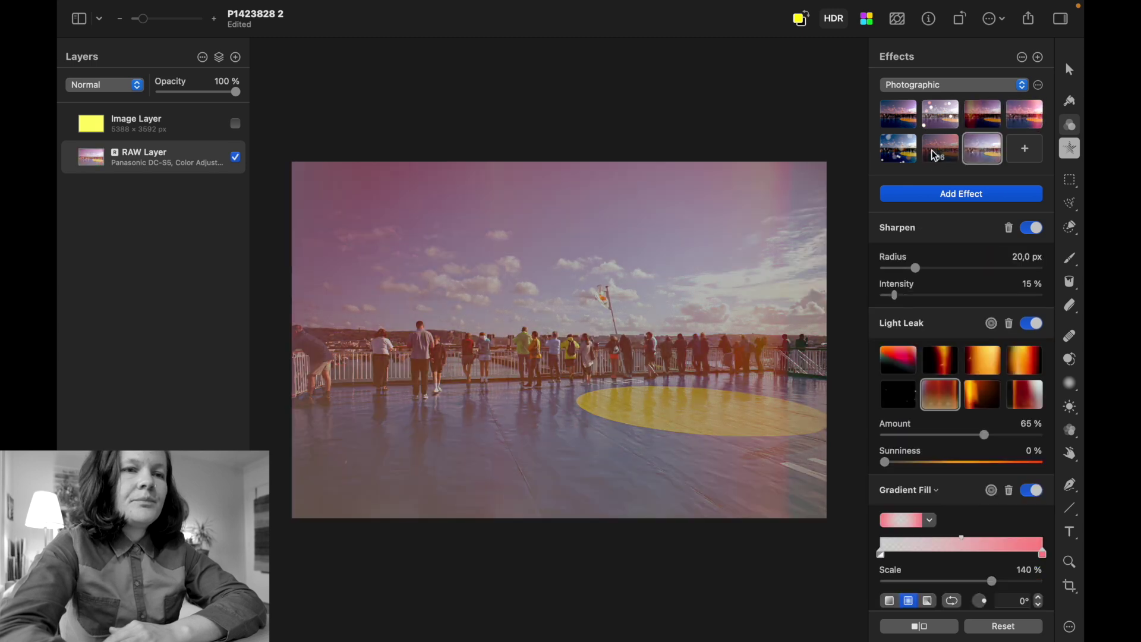
- Try Photographic effect presets 06 and 05 on the RAW layer
left_click(941, 148)
left_click(902, 152)
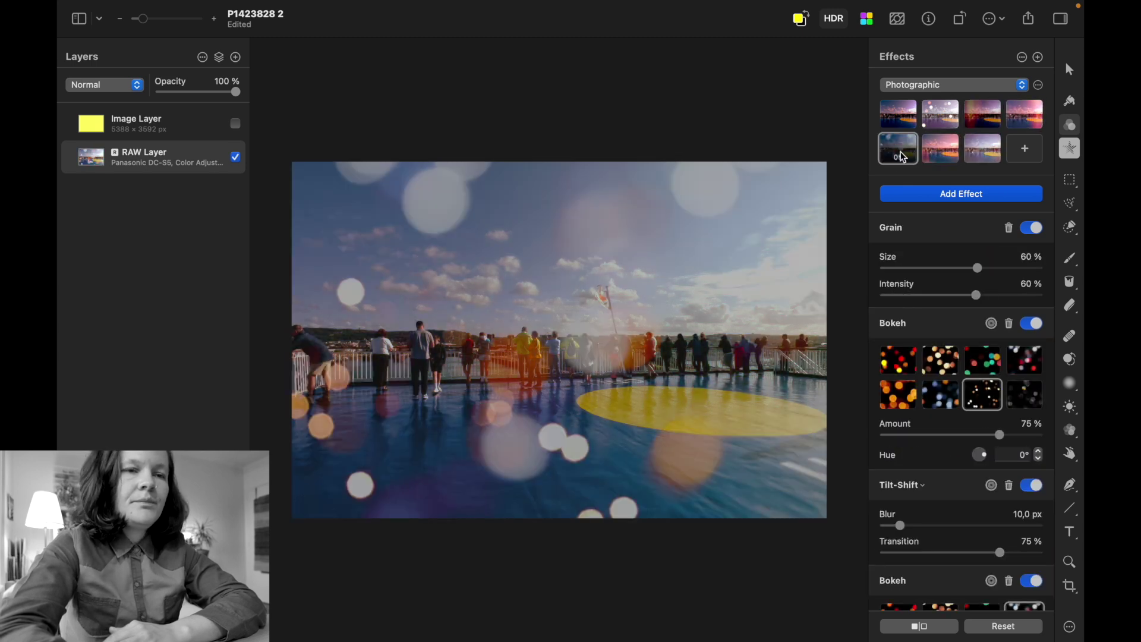
- Open the Rectangular Selection tool and look at the selection shapes grouped with it
left_click(1070, 181)
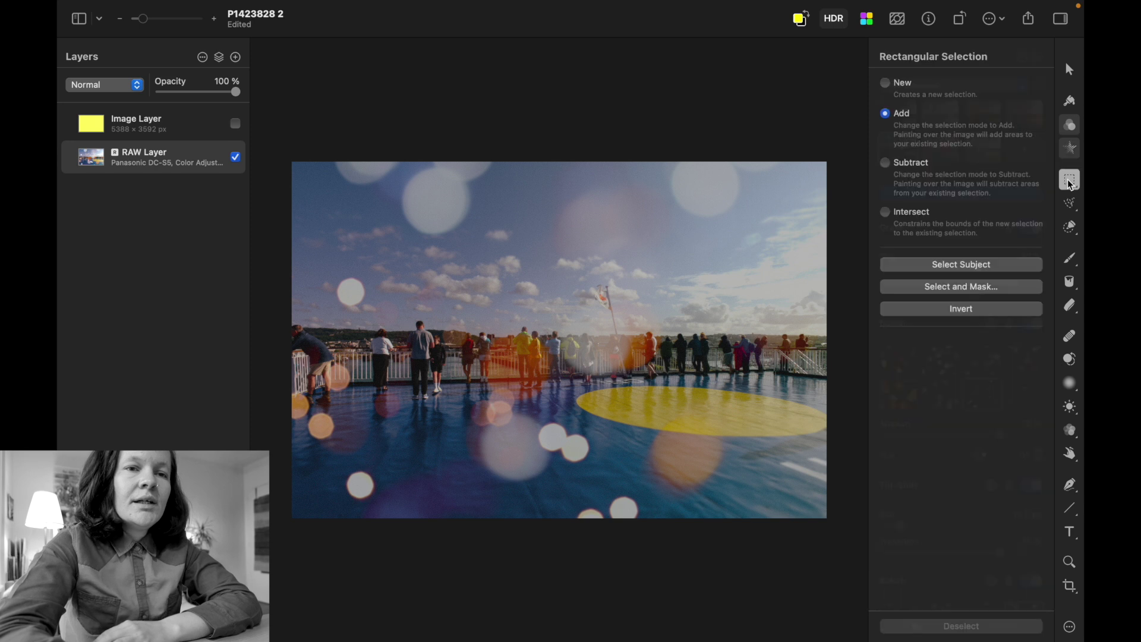
left_click(1073, 187)
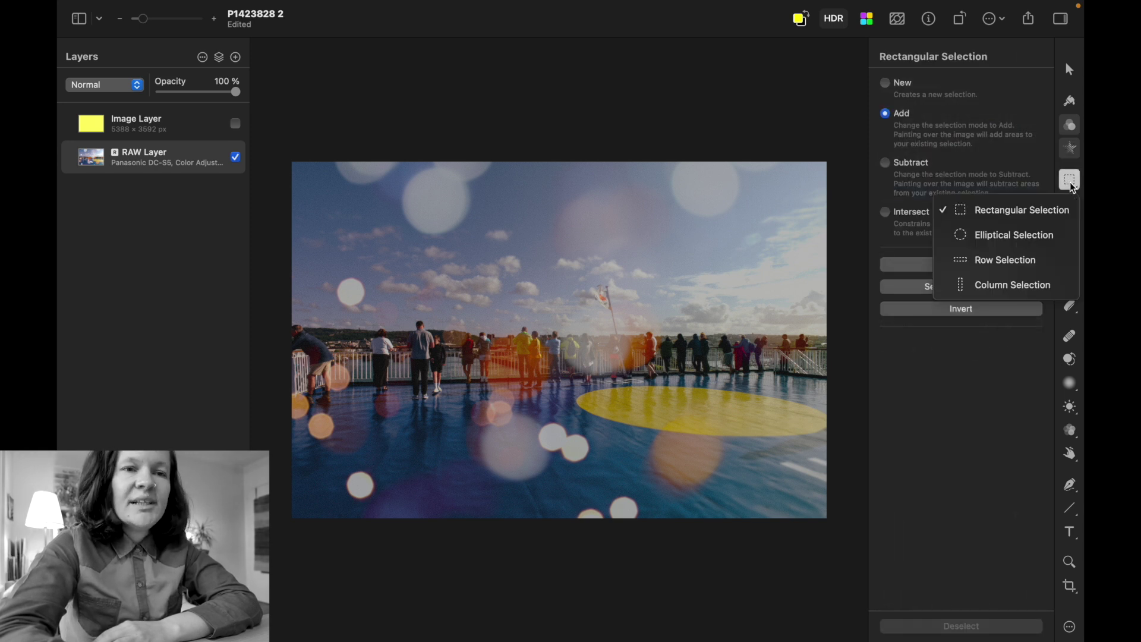
left_click(981, 392)
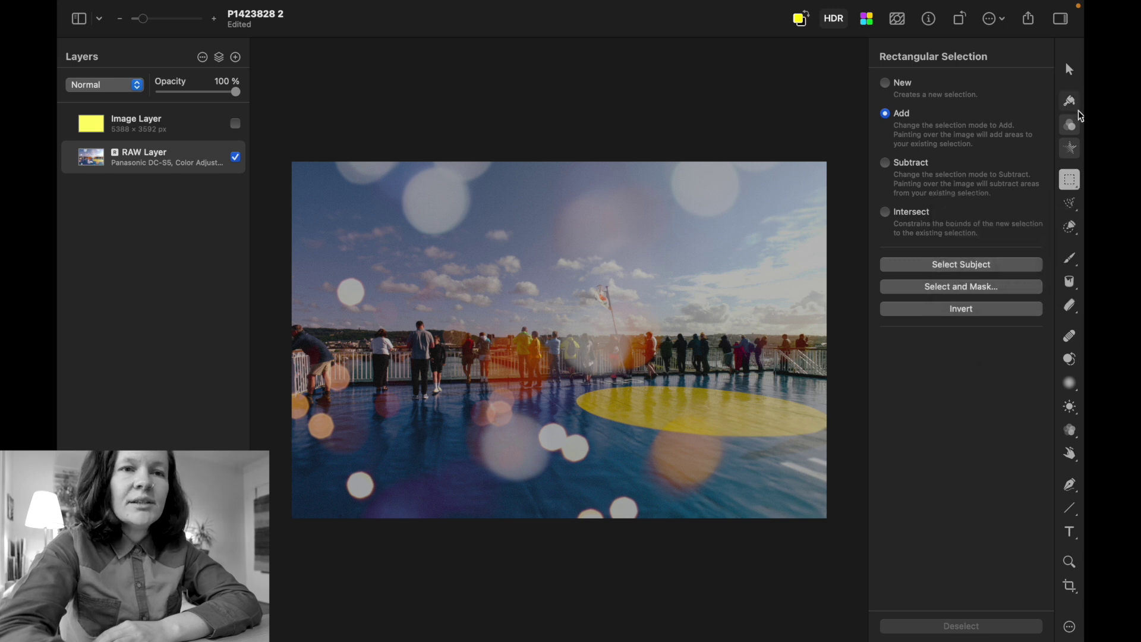
- Return to the Effects tool and remove the Photographic effect preset from the RAW layer
left_click(1062, 148)
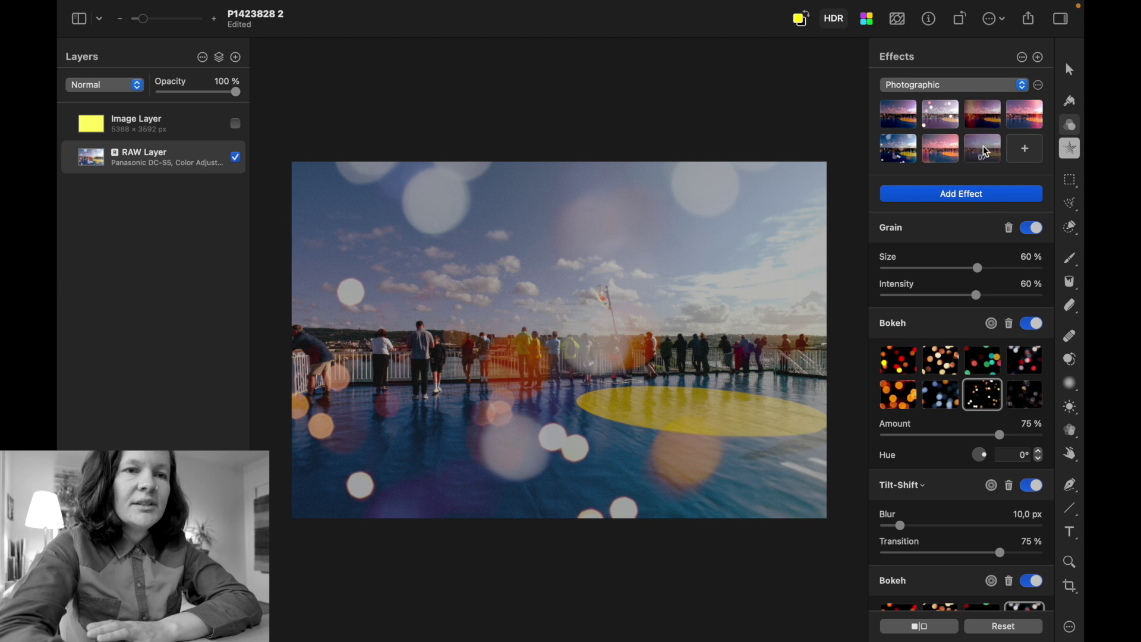
left_click(984, 154)
left_click(984, 154)
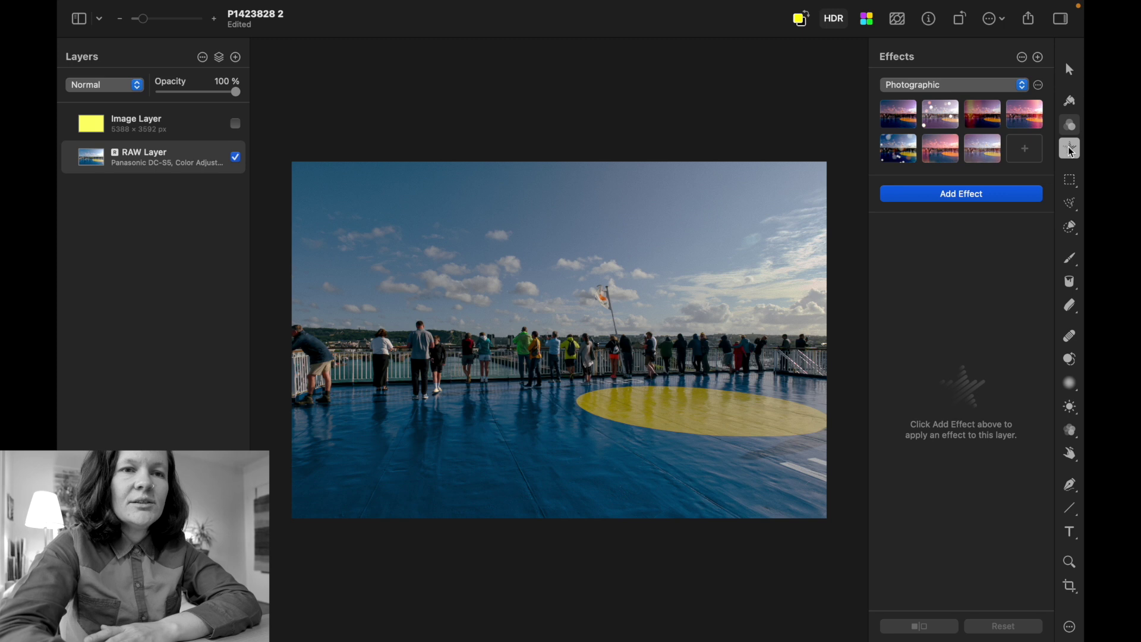
- Go through the Elliptical, Row and Column Selection tools and review the variants of the Free Selection tool
left_click(1071, 181)
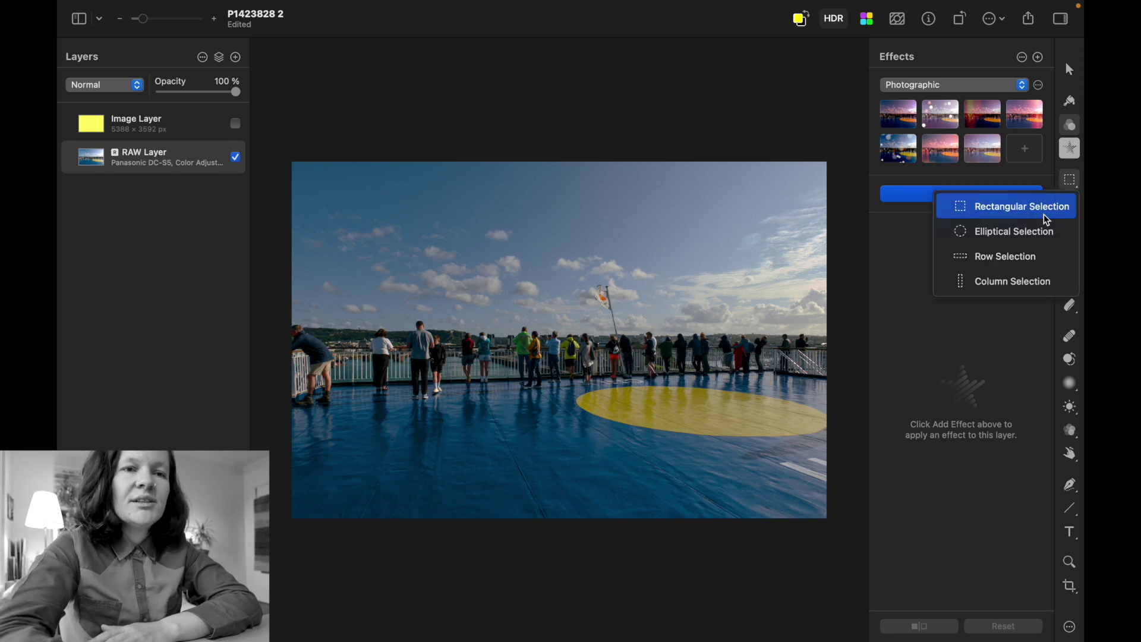
left_click(1042, 234)
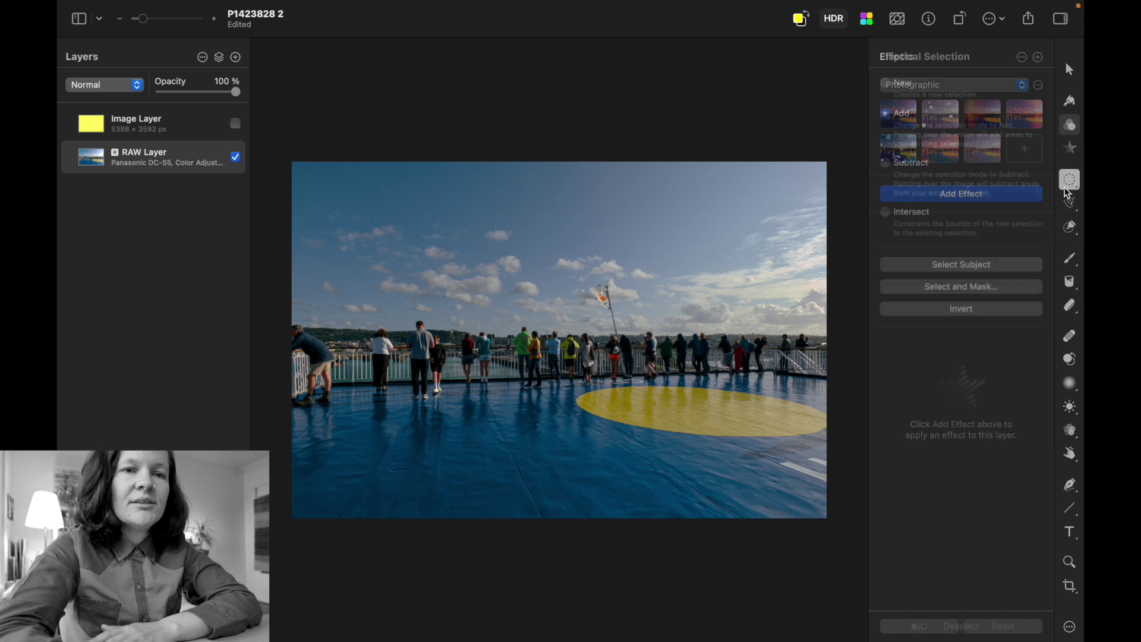
left_click(1072, 180)
left_click(1030, 260)
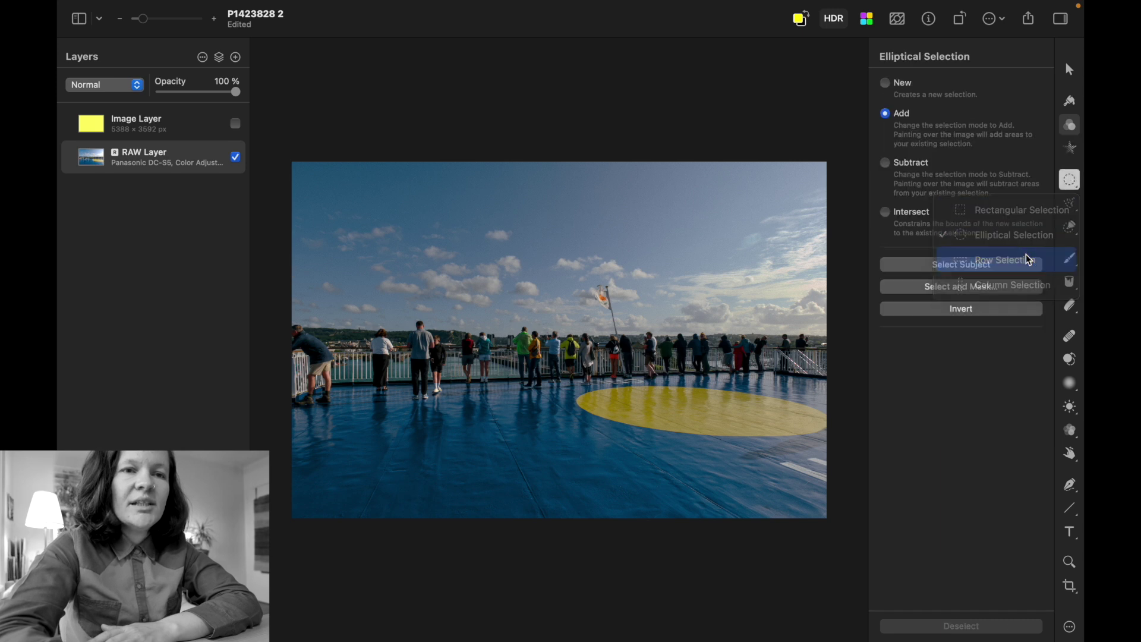
left_click(1071, 181)
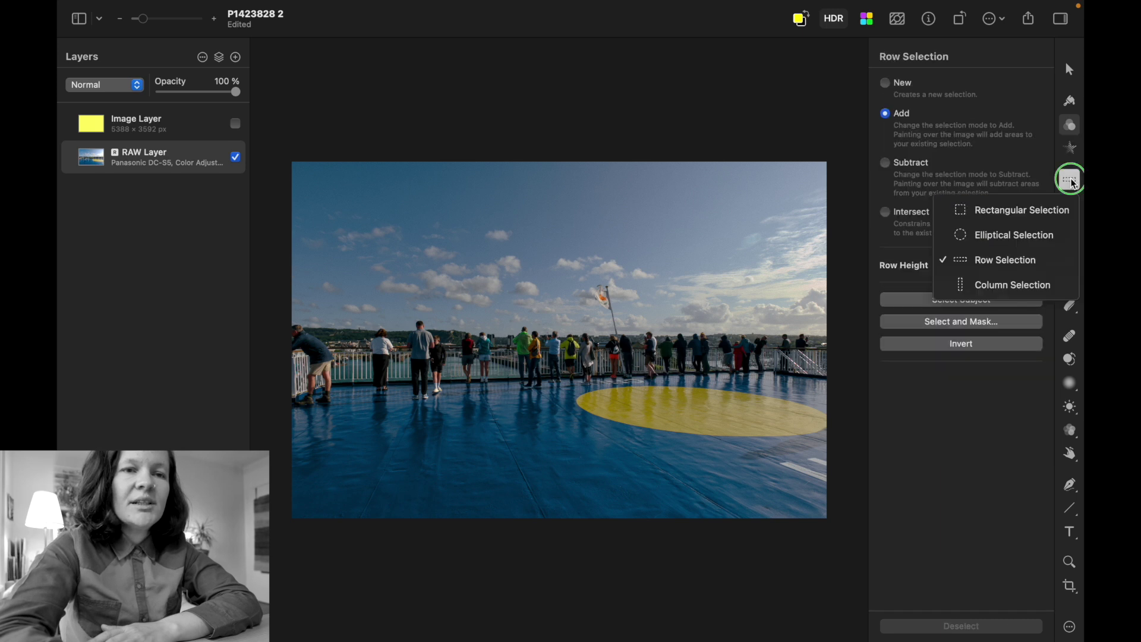
left_click(1037, 284)
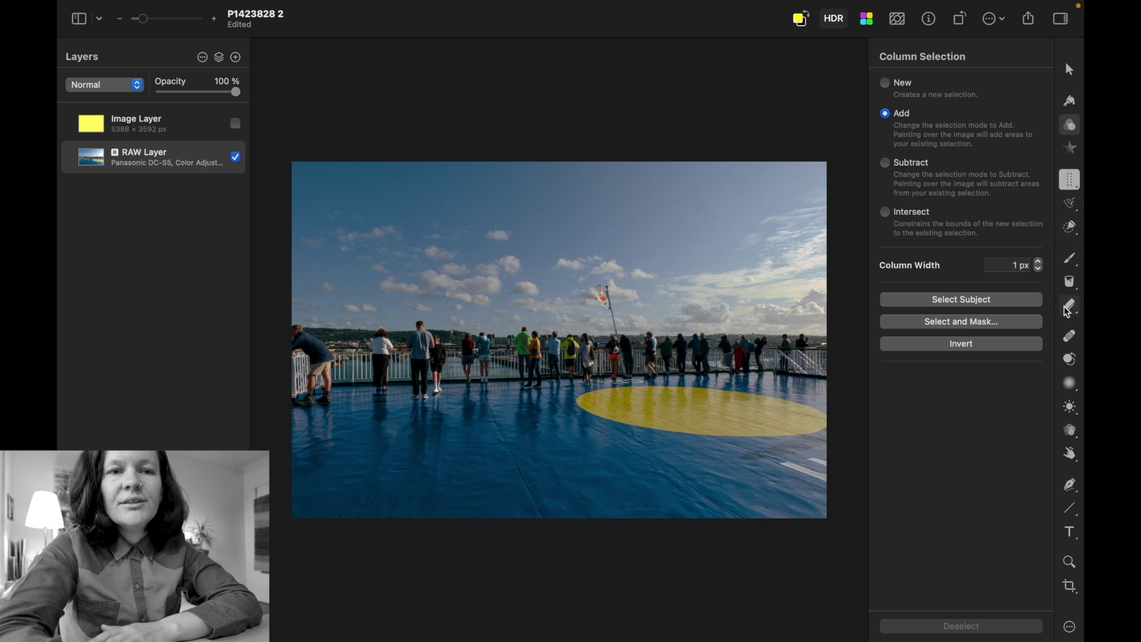
left_click(1072, 205)
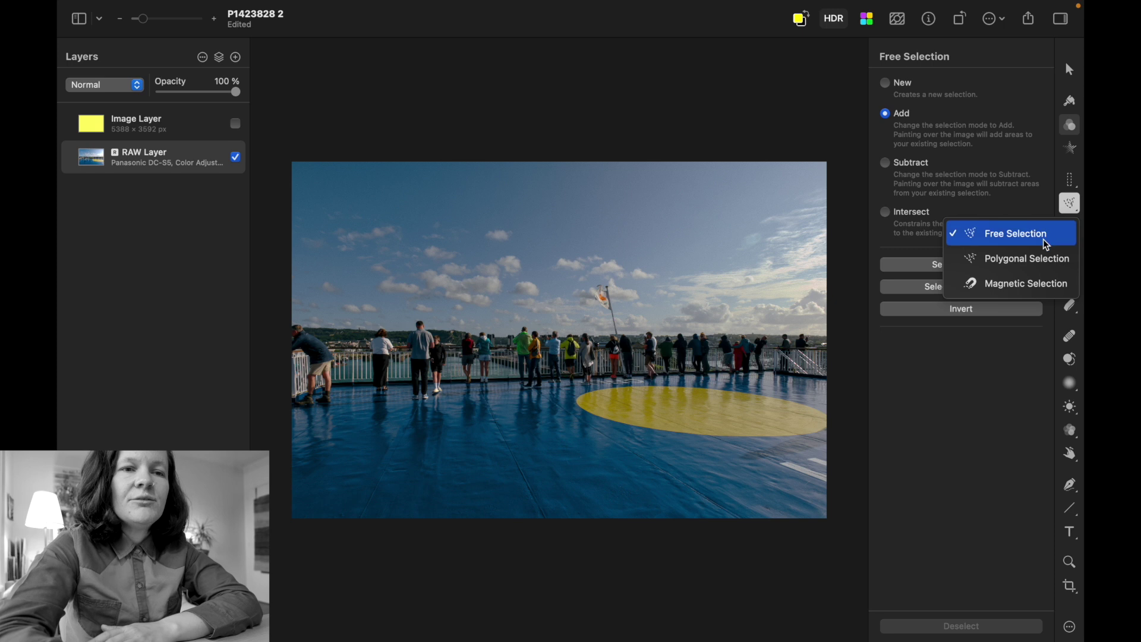
left_click(1036, 286)
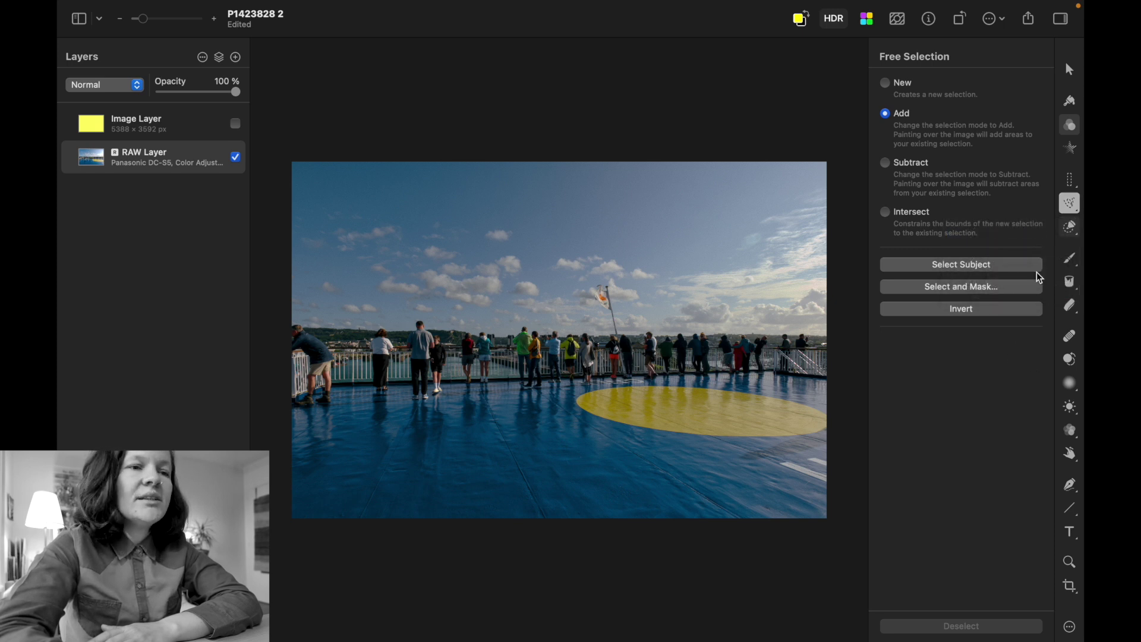
- Show the yellow Image Layer and clear a rectangular area from its lower-right corner, removing the selection outline
left_click(156, 139)
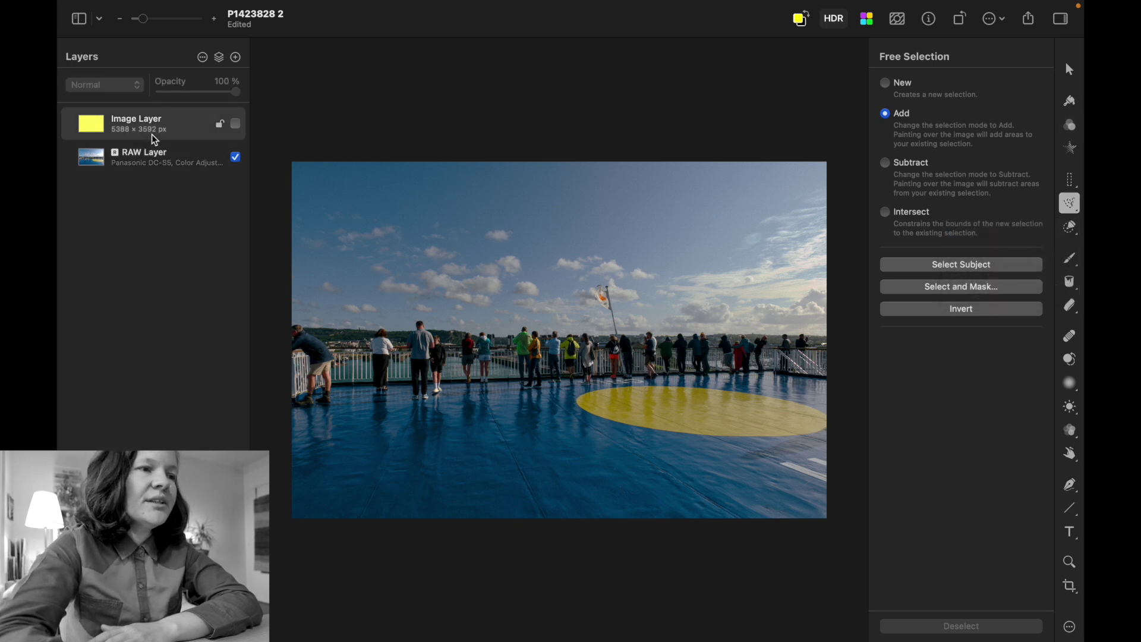
left_click(233, 125)
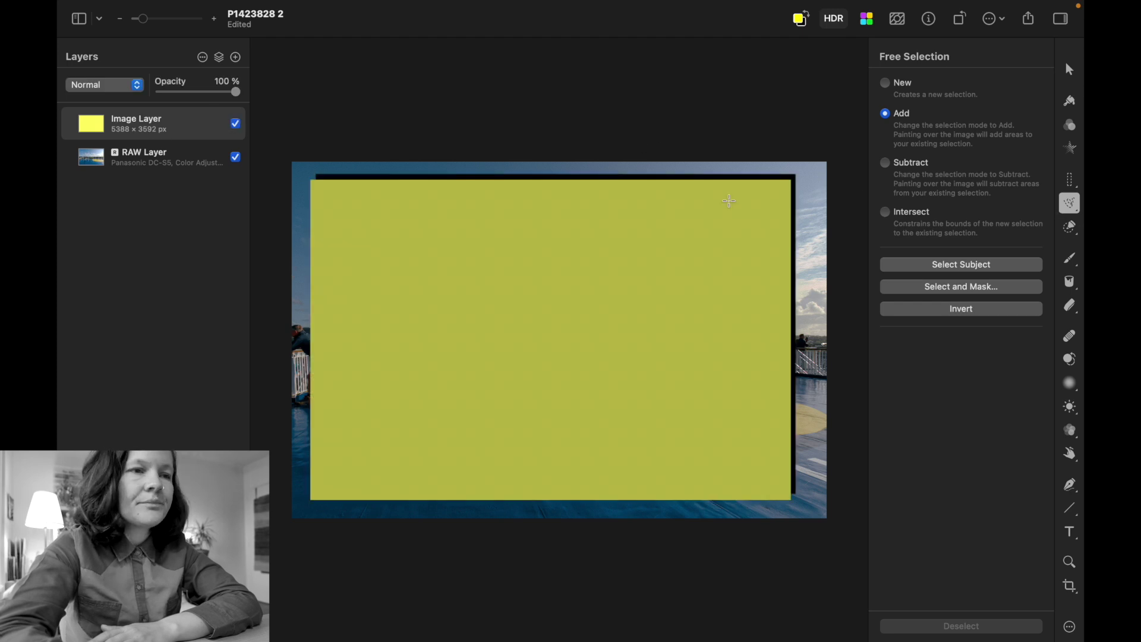
left_click_drag(1070, 186, 1054, 214)
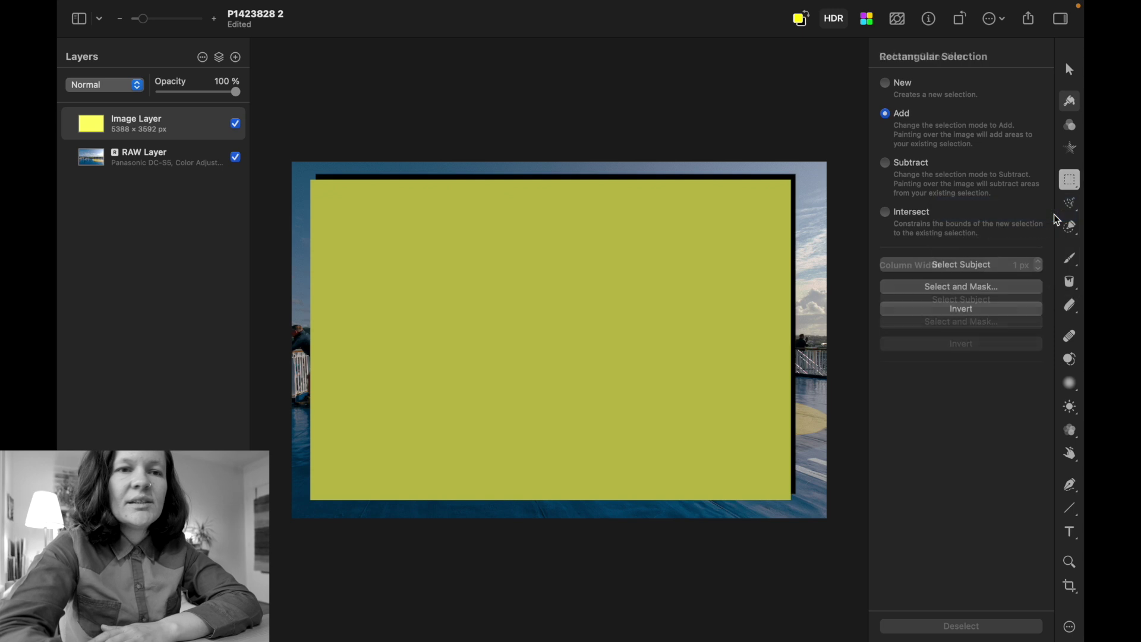
left_click_drag(767, 476, 822, 512)
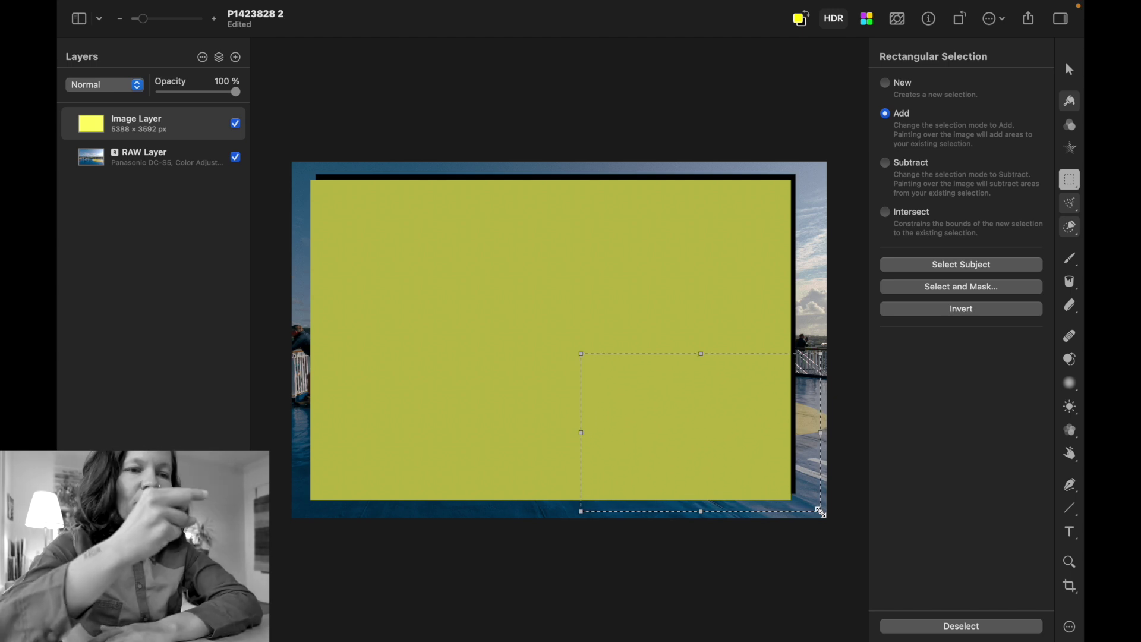
key("Delete")
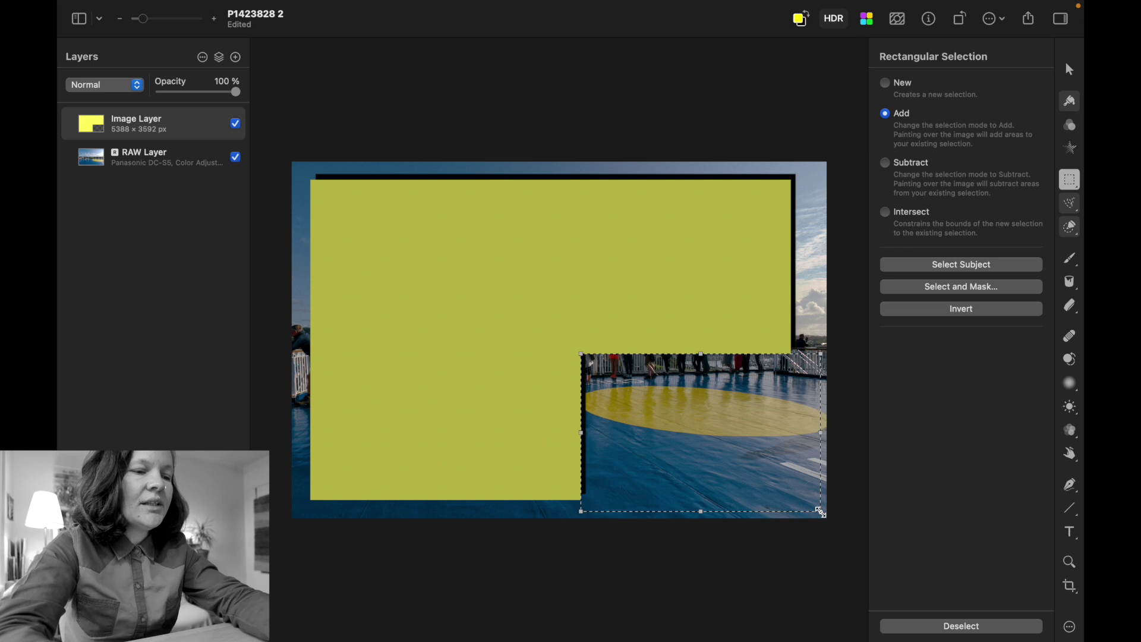
key("super+d")
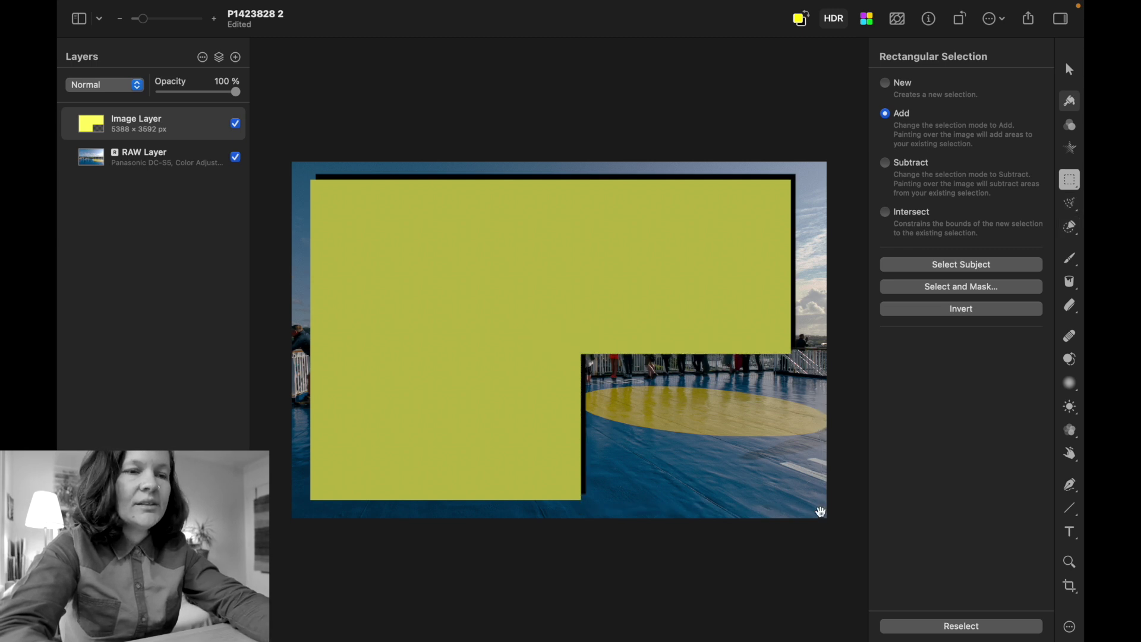
- Undo clearing the rectangular area of the Image Layer and deselect it
key("super+z")
key("super+z")
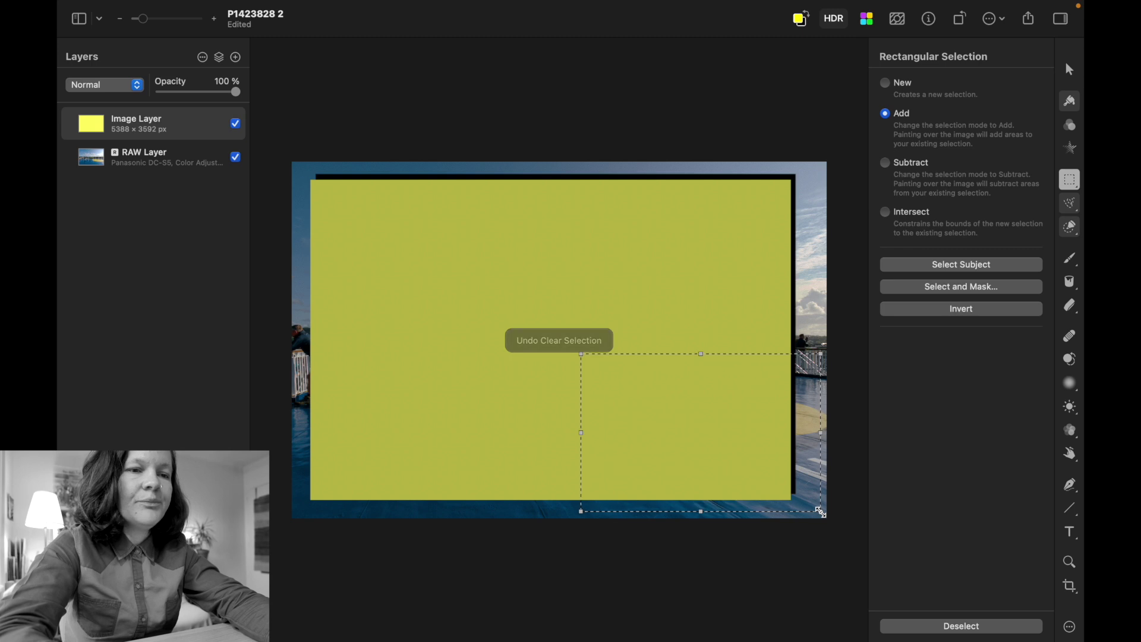
key("super+d")
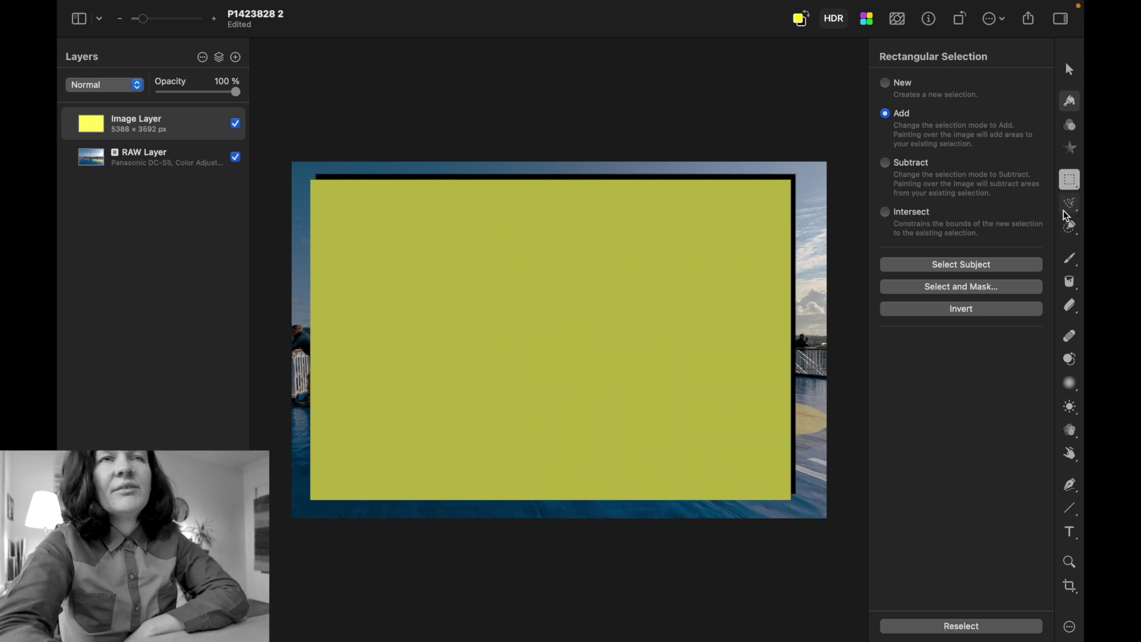
- Look at the Quick Selection and Color Selection variants without choosing either
mouse_move(1066, 213)
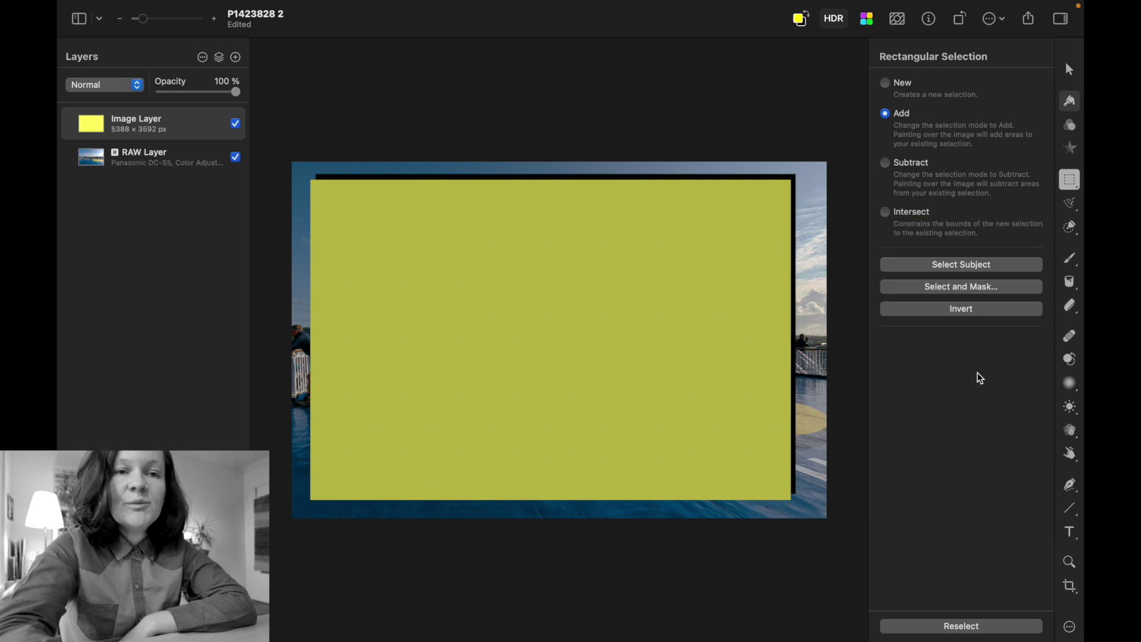
left_click(1072, 227)
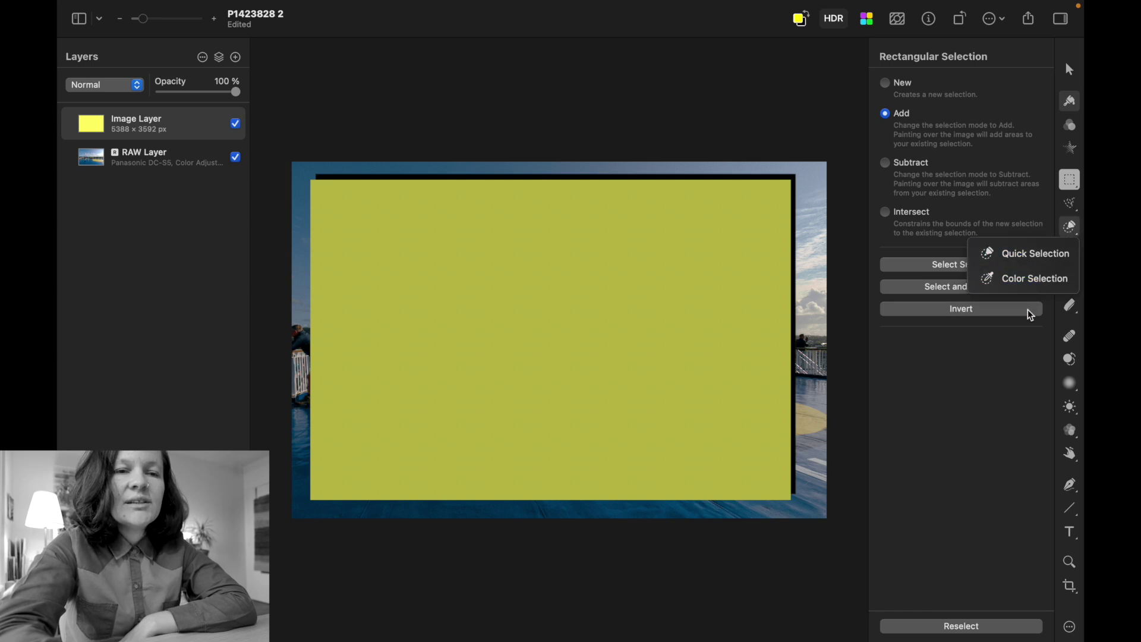
left_click(1011, 339)
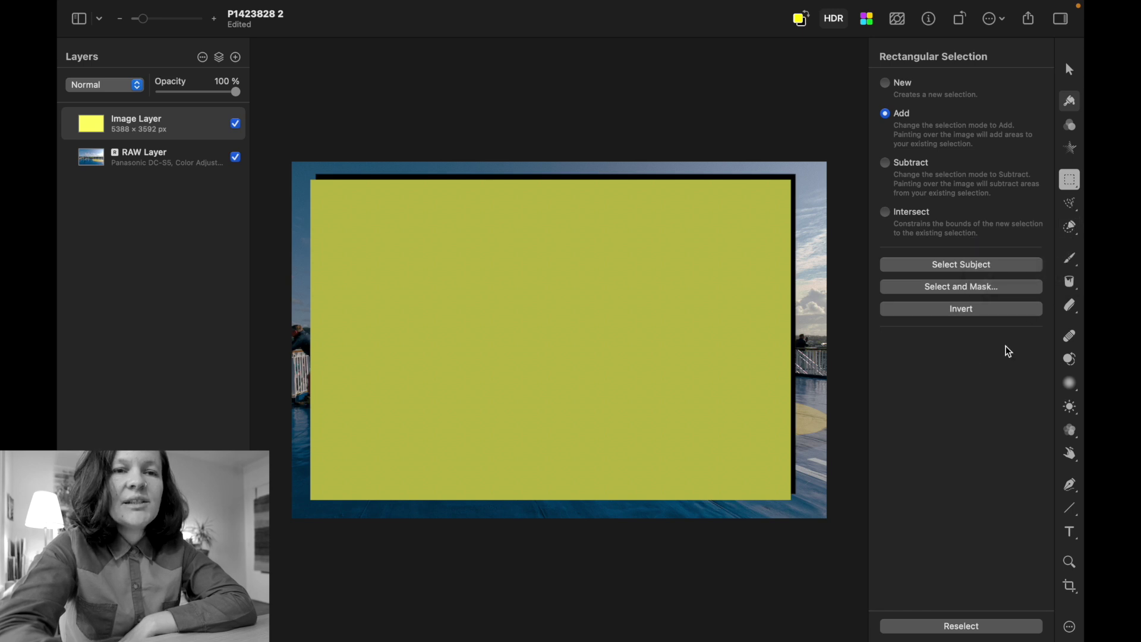
- Hide the yellow Image Layer and review the variants of the fill and erase tools
left_click(235, 124)
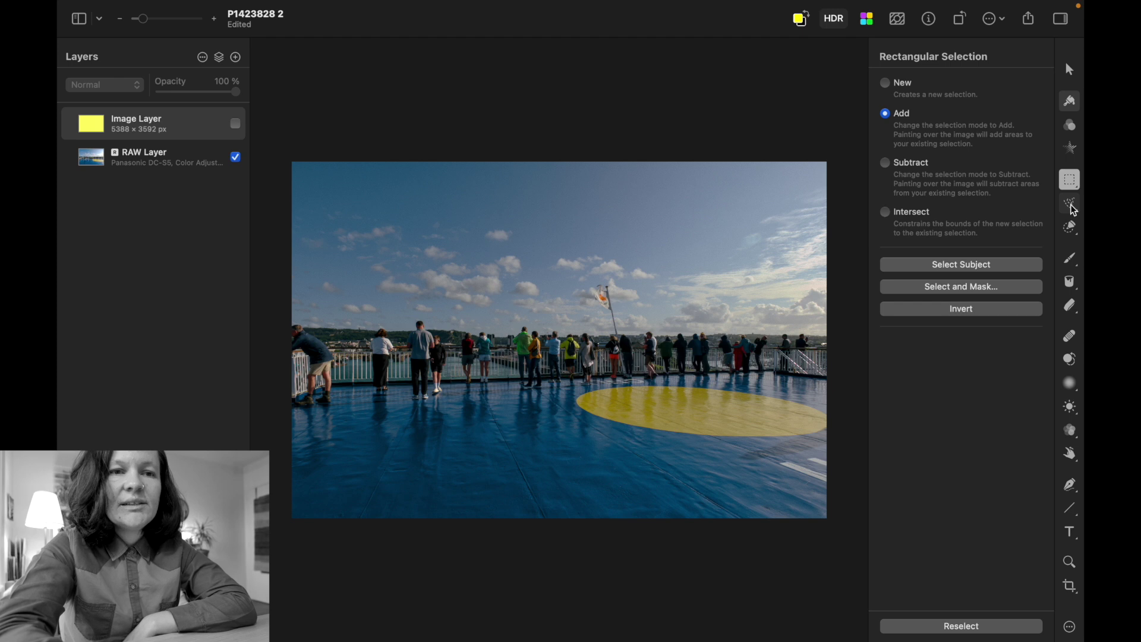
left_click(1067, 266)
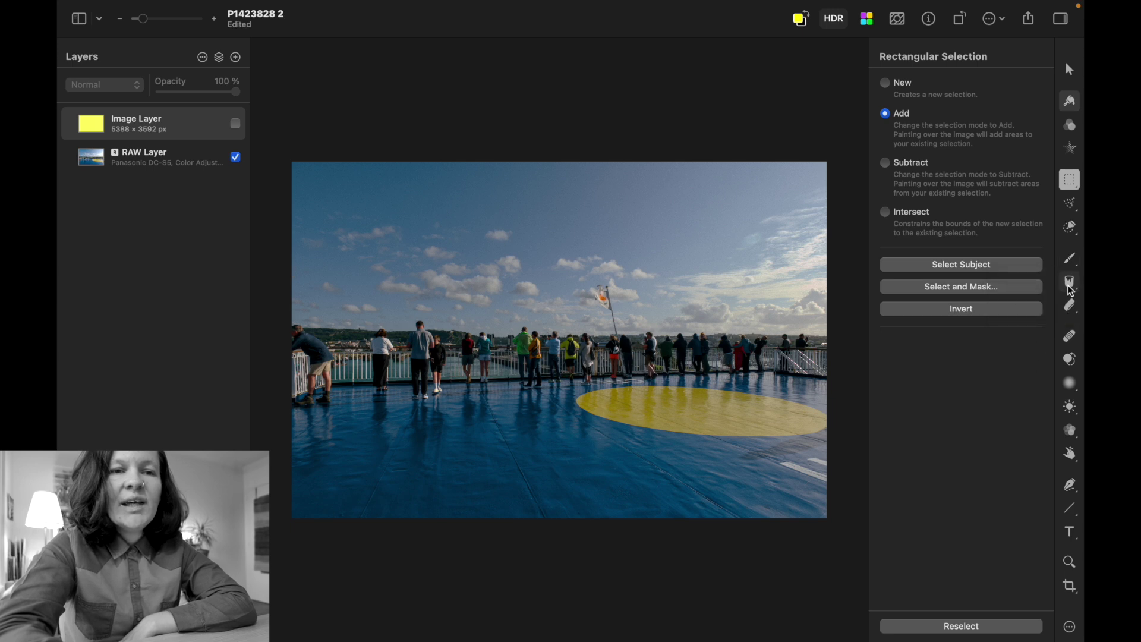
mouse_move(1072, 291)
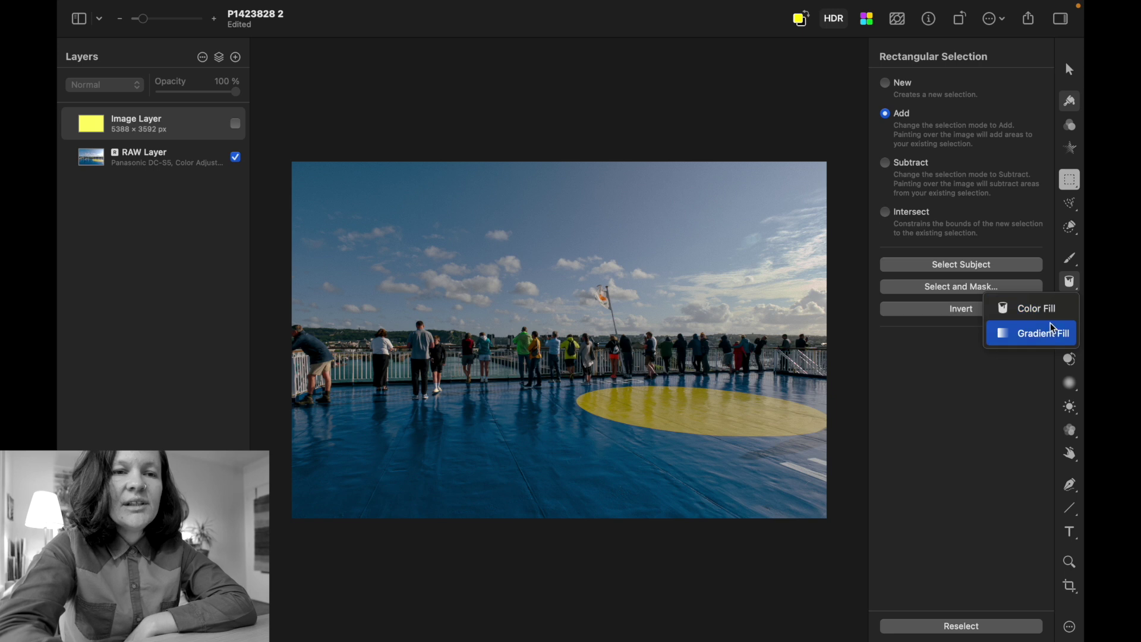
left_click(1003, 392)
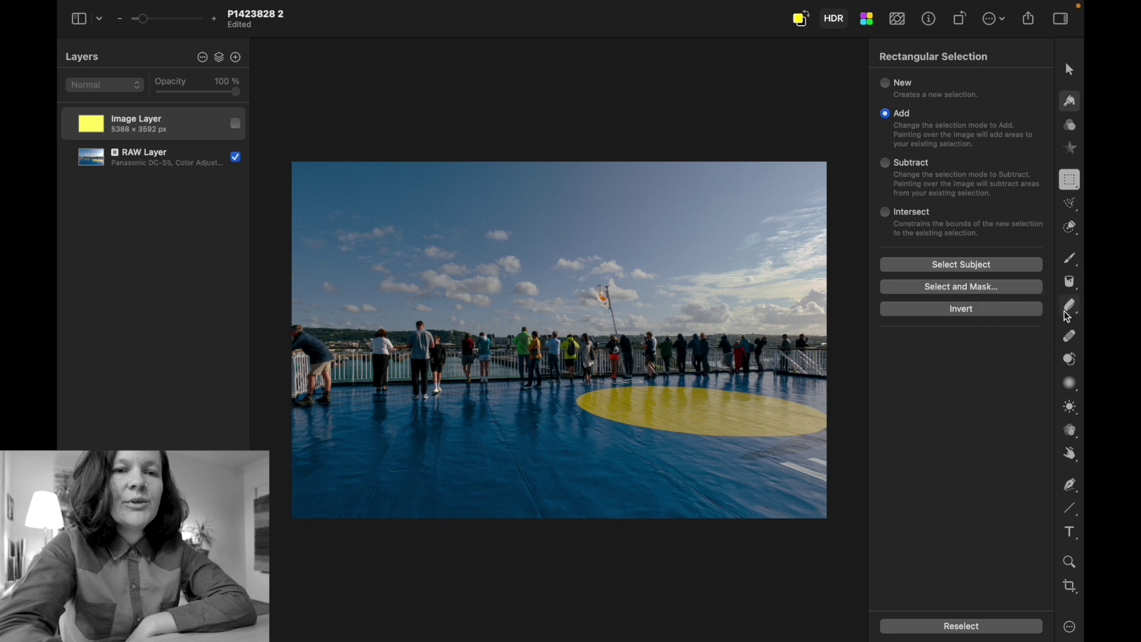
mouse_move(1070, 307)
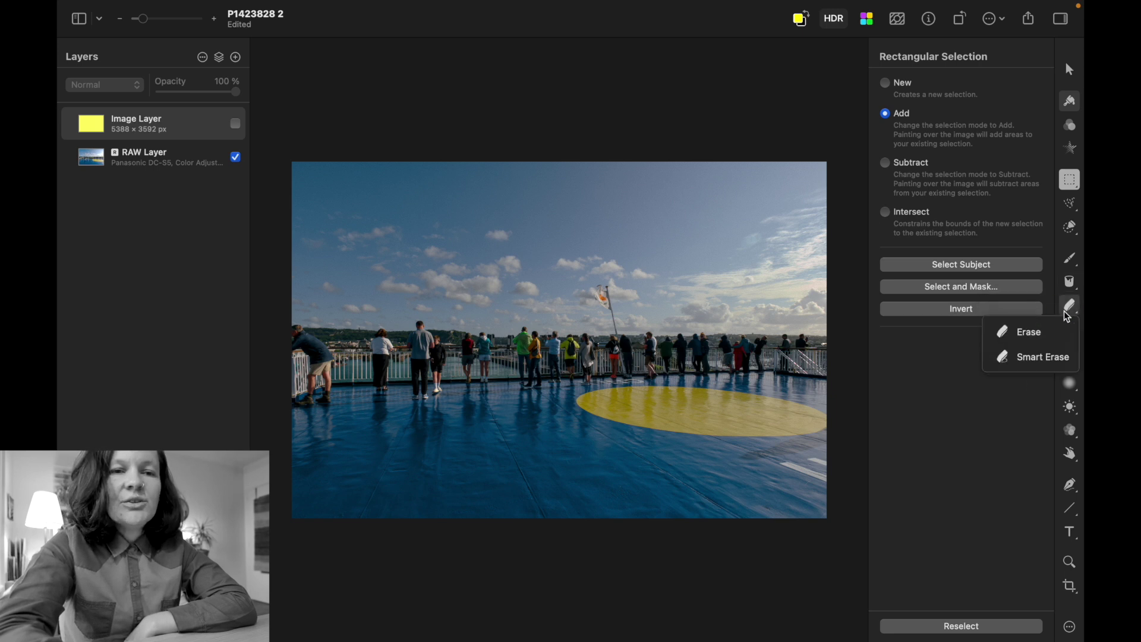
left_click(1045, 359)
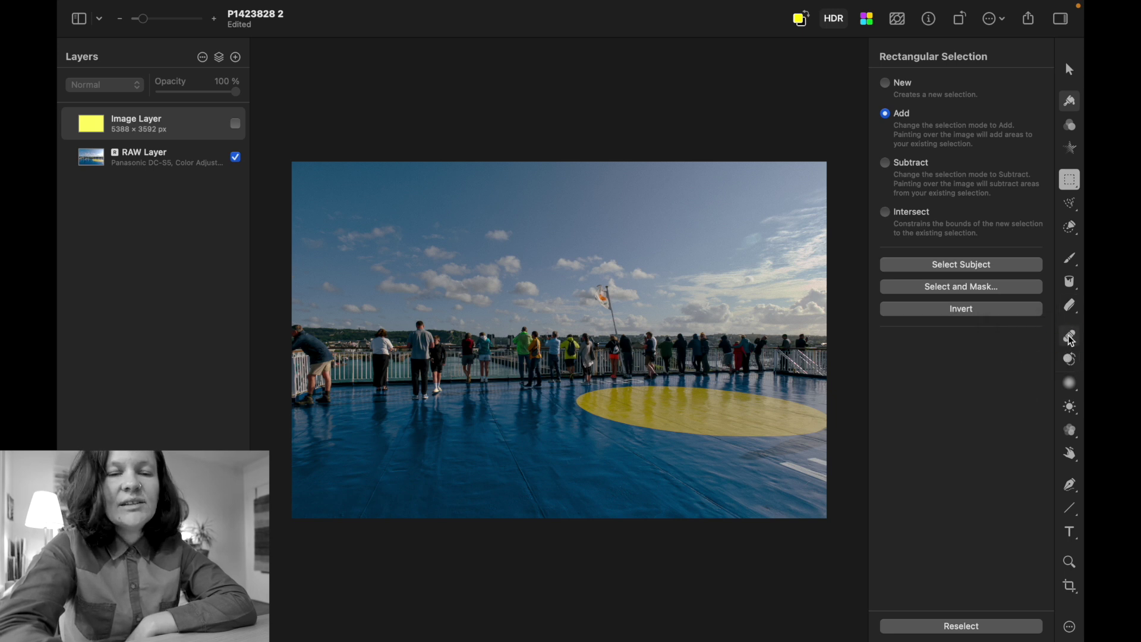
- Activate the Repair tool on the RAW layer and set its brush size to 19%
left_click(1071, 338)
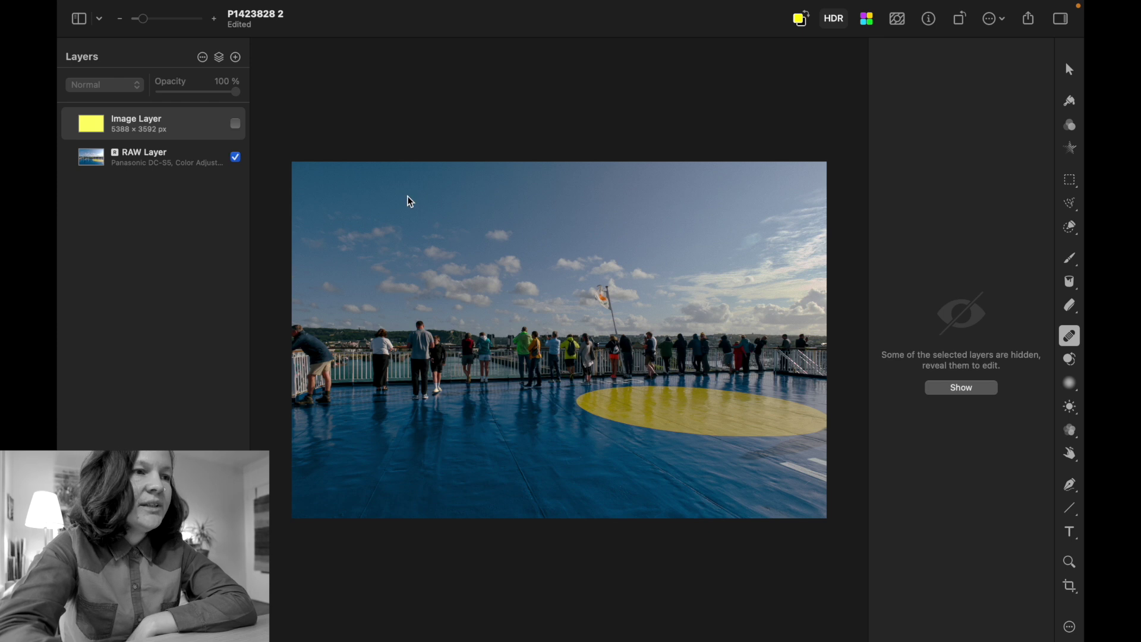
left_click(183, 154)
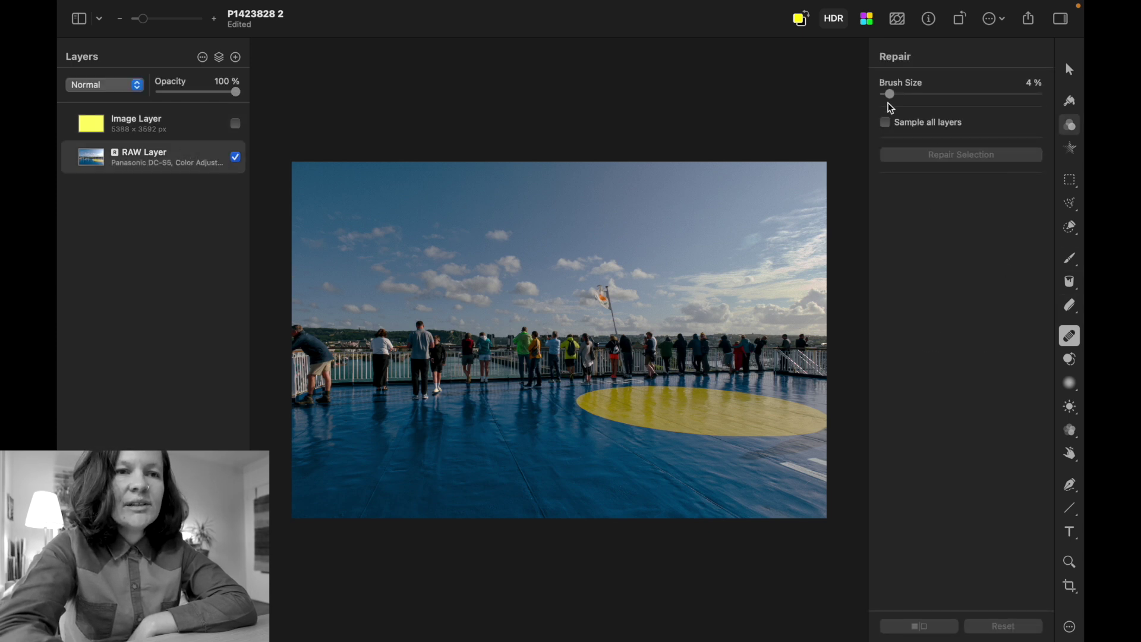
left_click_drag(891, 95, 913, 94)
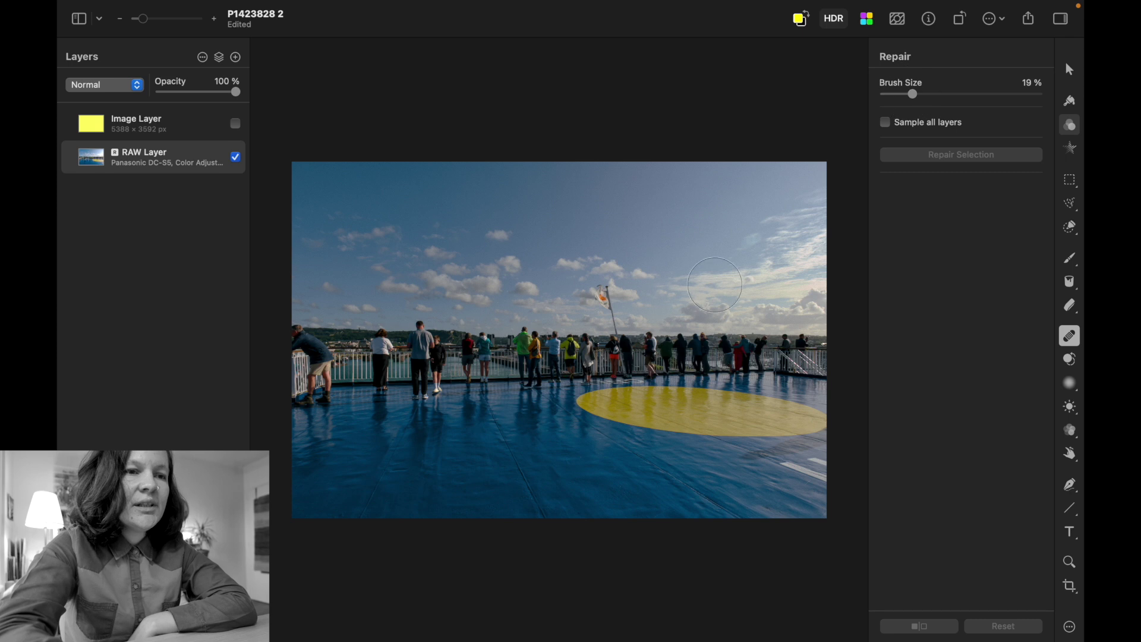
- Try repairing a strip of clouds above the railing near the photo's right edge, and undo the stroke
left_click_drag(691, 275, 783, 278)
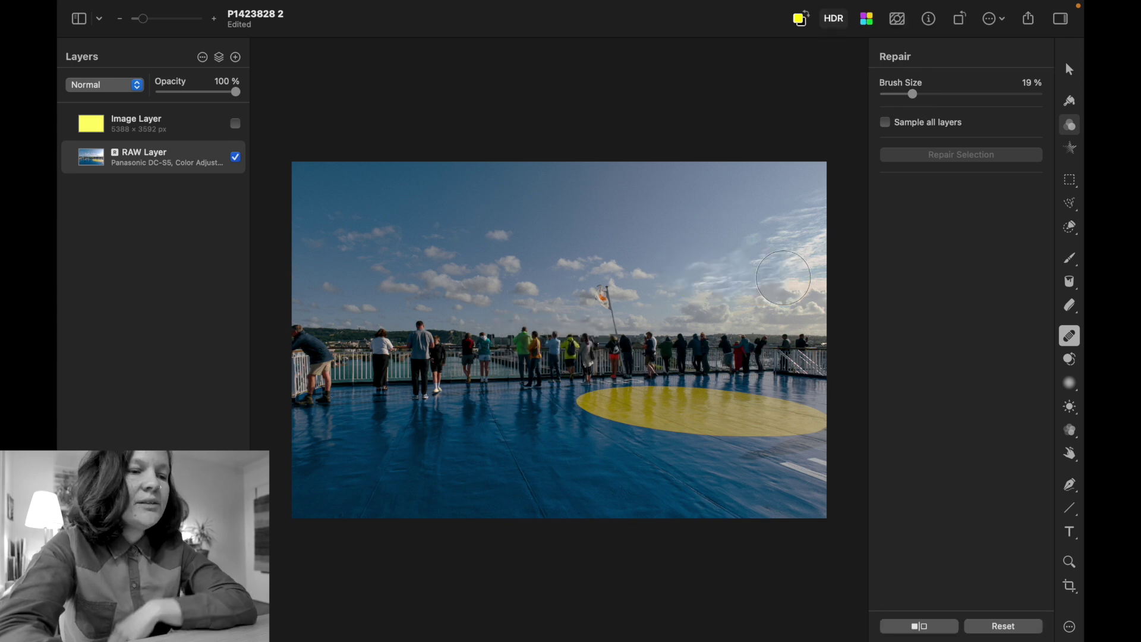
key("super+z")
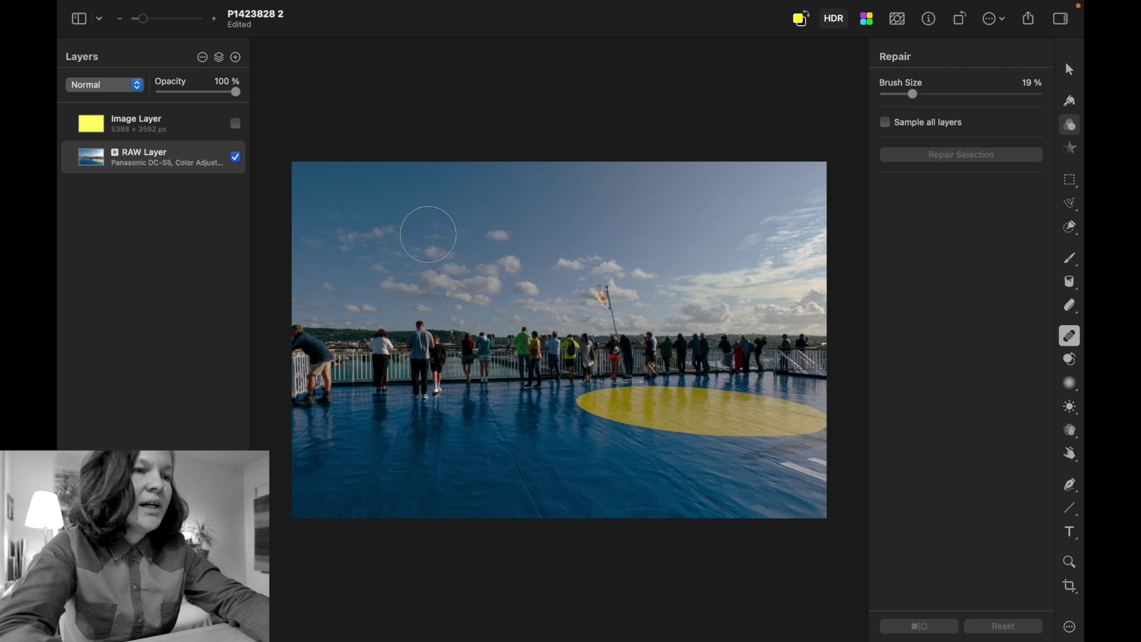
- Try repairing the clouds over the photo's left half, and the entire sky with brush size 48%, undoing both repairs
left_click_drag(332, 232, 524, 233)
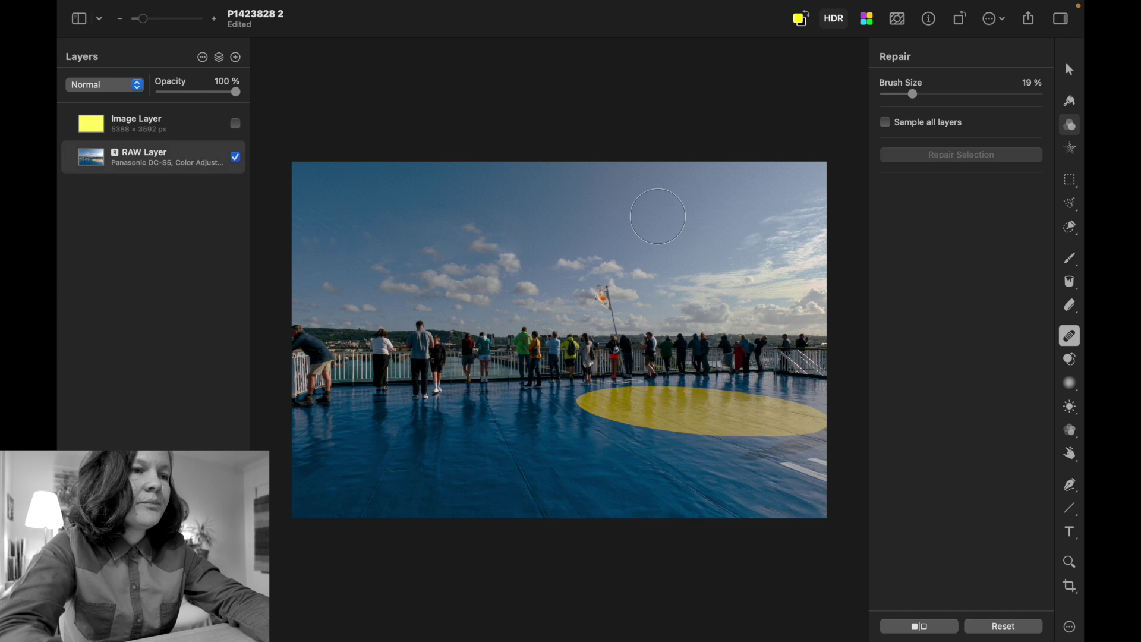
key("super+z")
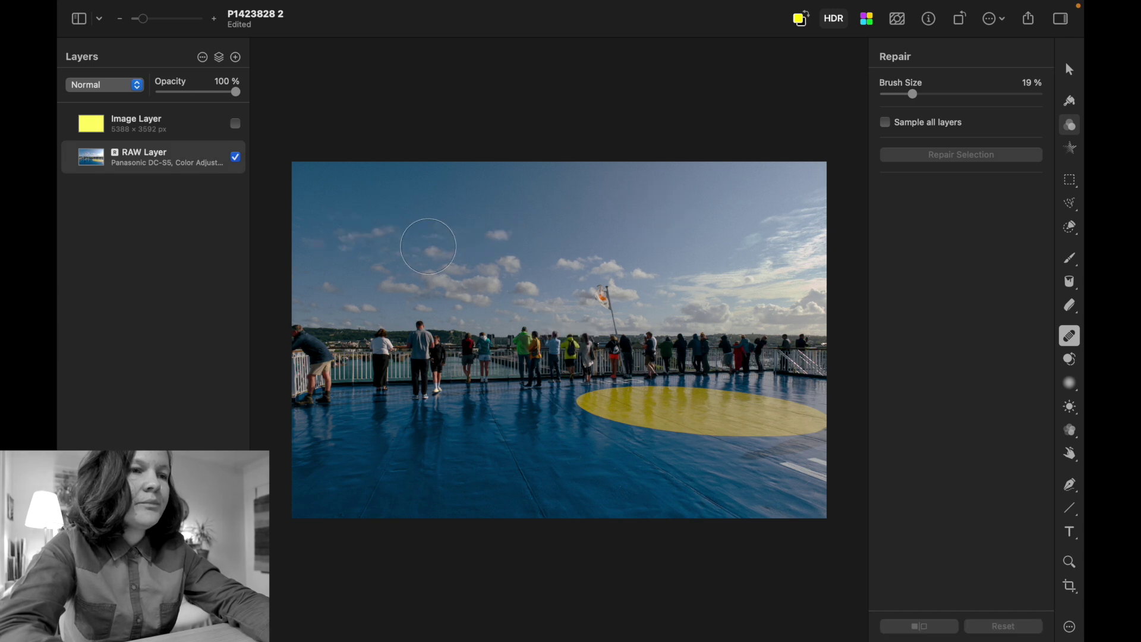
left_click_drag(913, 94, 957, 94)
mouse_move(338, 202)
left_mouse_down()
mouse_move(713, 190)
mouse_move(776, 199)
mouse_move(786, 219)
mouse_move(767, 256)
mouse_move(781, 265)
mouse_move(314, 257)
left_mouse_up()
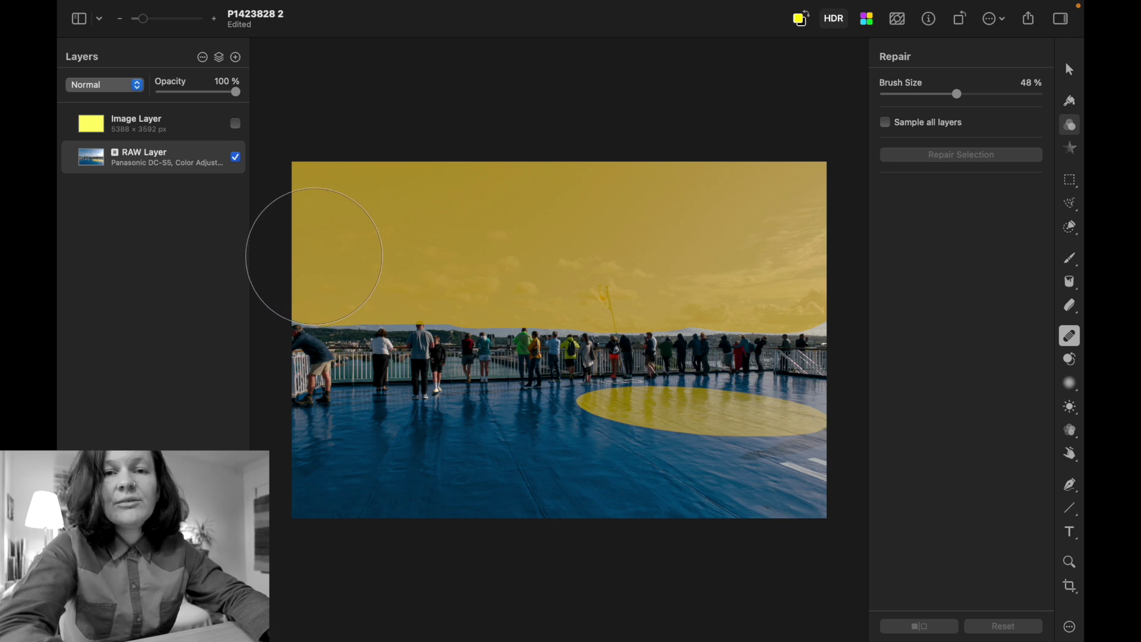
left_click_drag(314, 257, 315, 254)
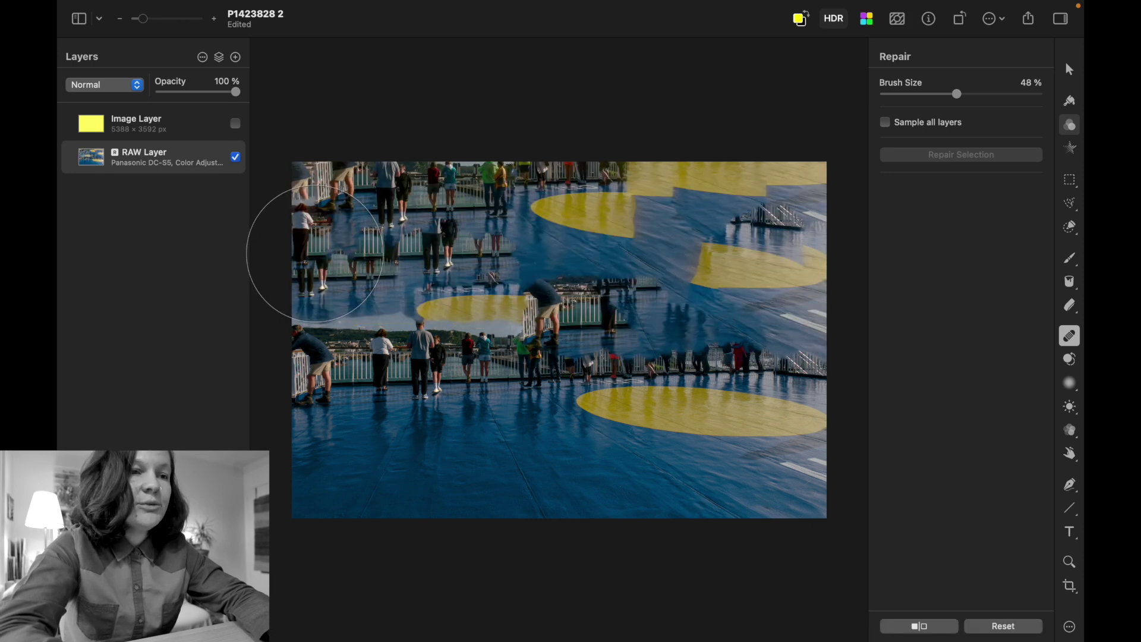
left_click_drag(315, 255, 318, 260)
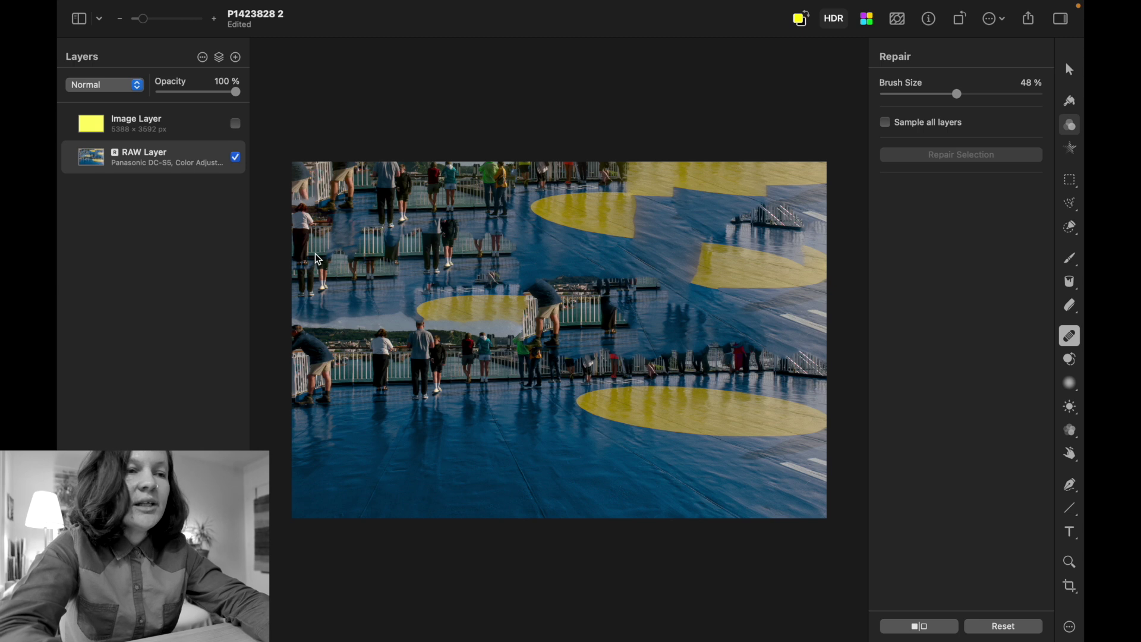
key("super+z")
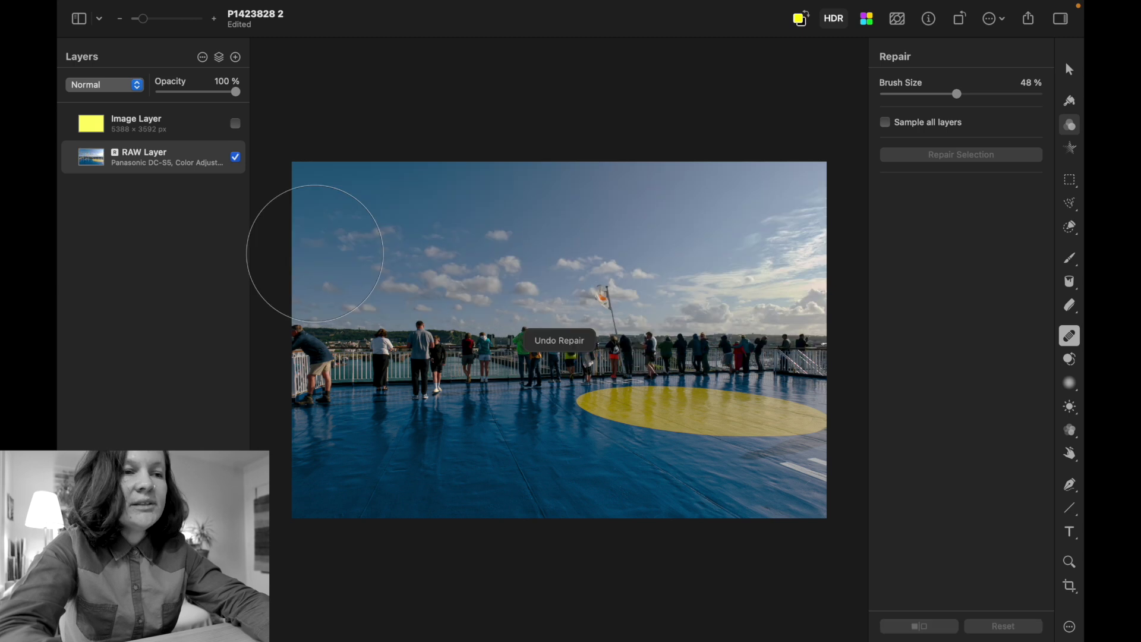
- Review the Clone tool's settings and the variants of the sharpening, lightening and saturation tools
left_click(1071, 361)
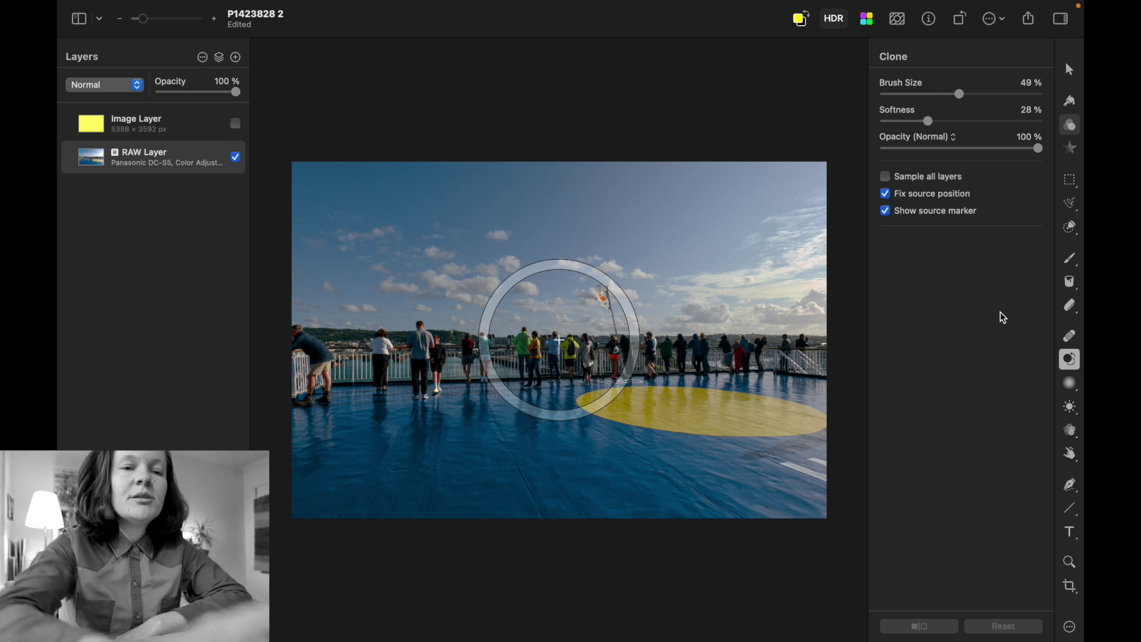
left_click(1070, 386)
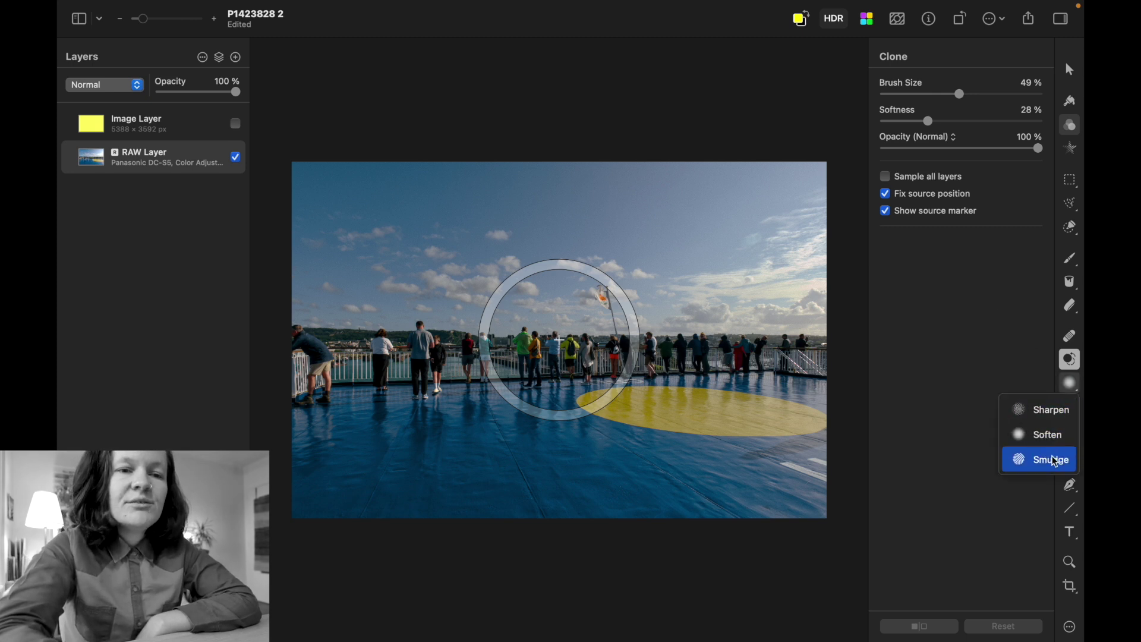
left_click(1070, 384)
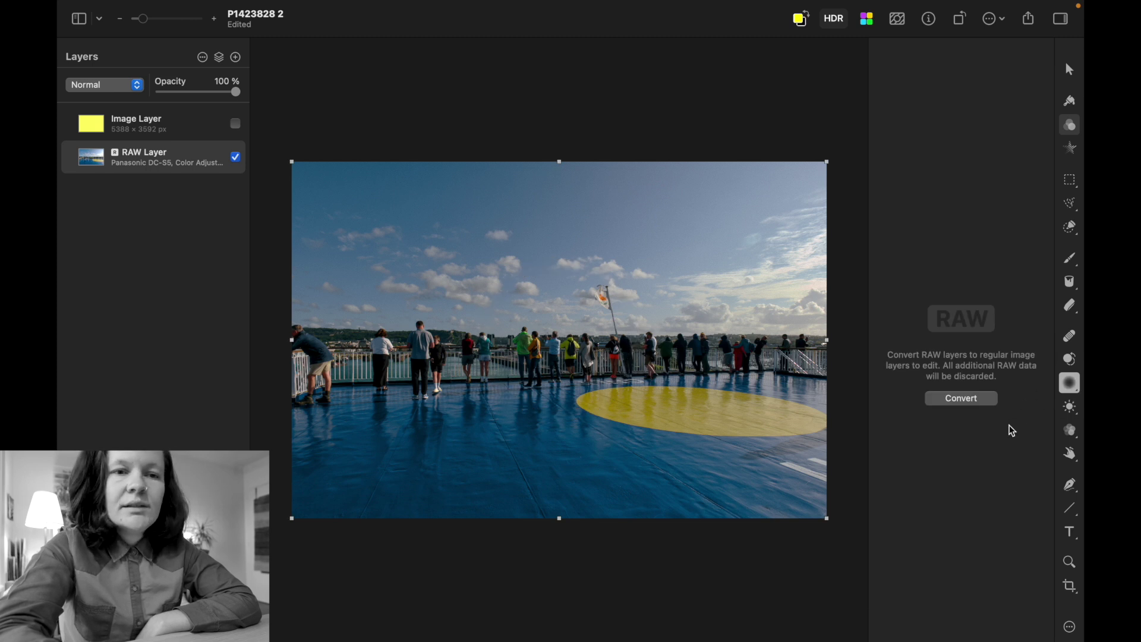
left_click(1070, 408)
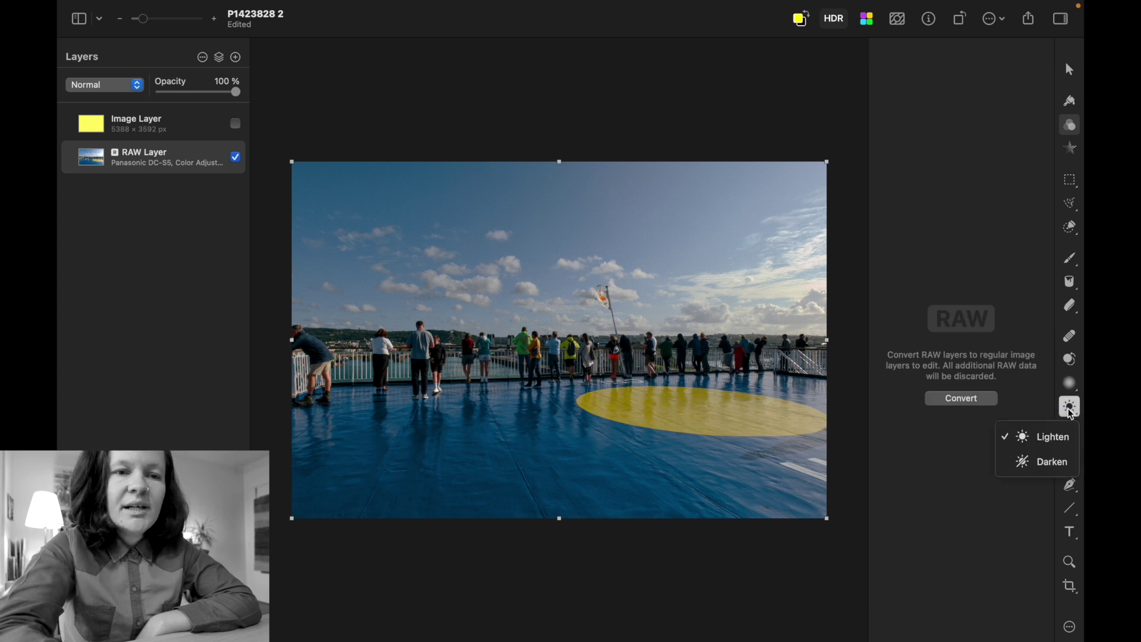
mouse_move(1076, 437)
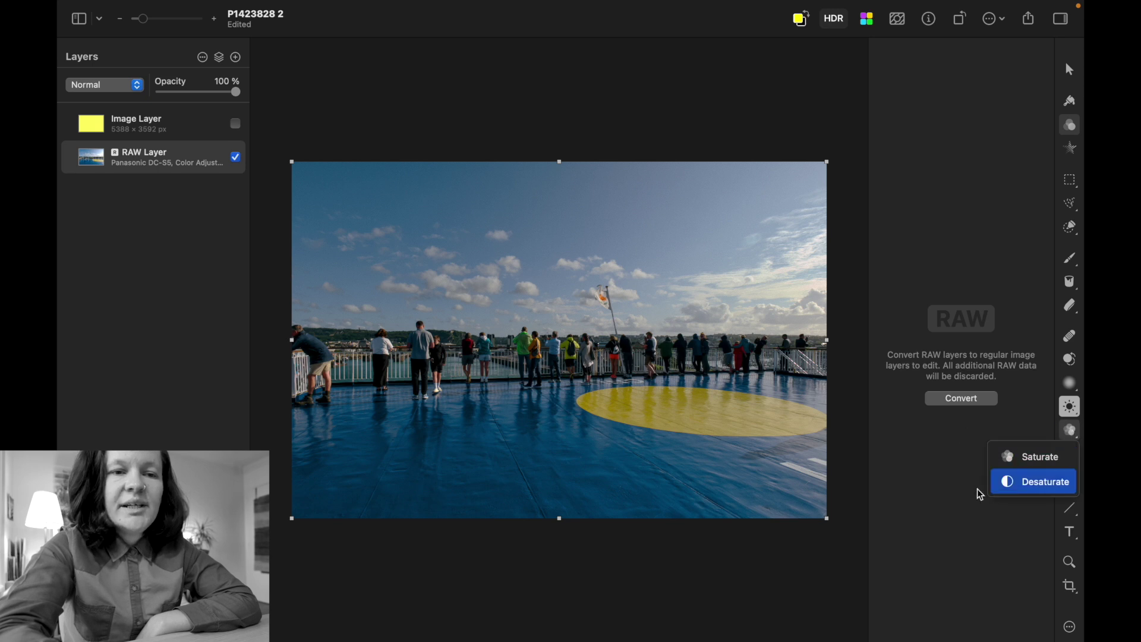
mouse_move(1069, 460)
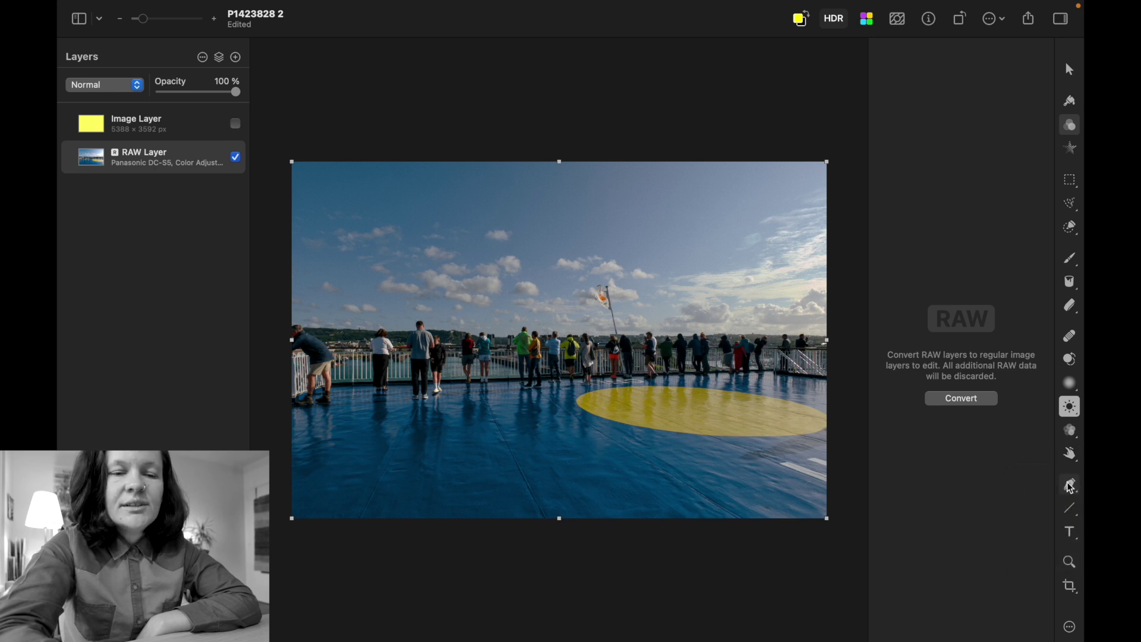
- Activate the Freeform Pen tool and add an empty image layer above the hidden yellow Image Layer
left_click(1071, 488)
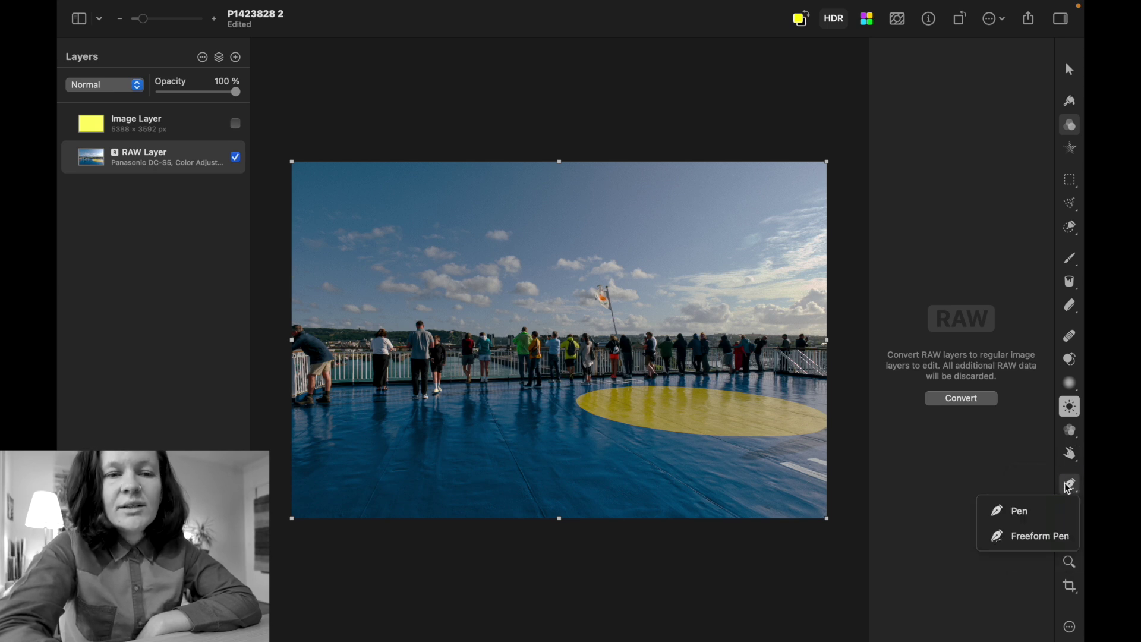
left_click(1014, 595)
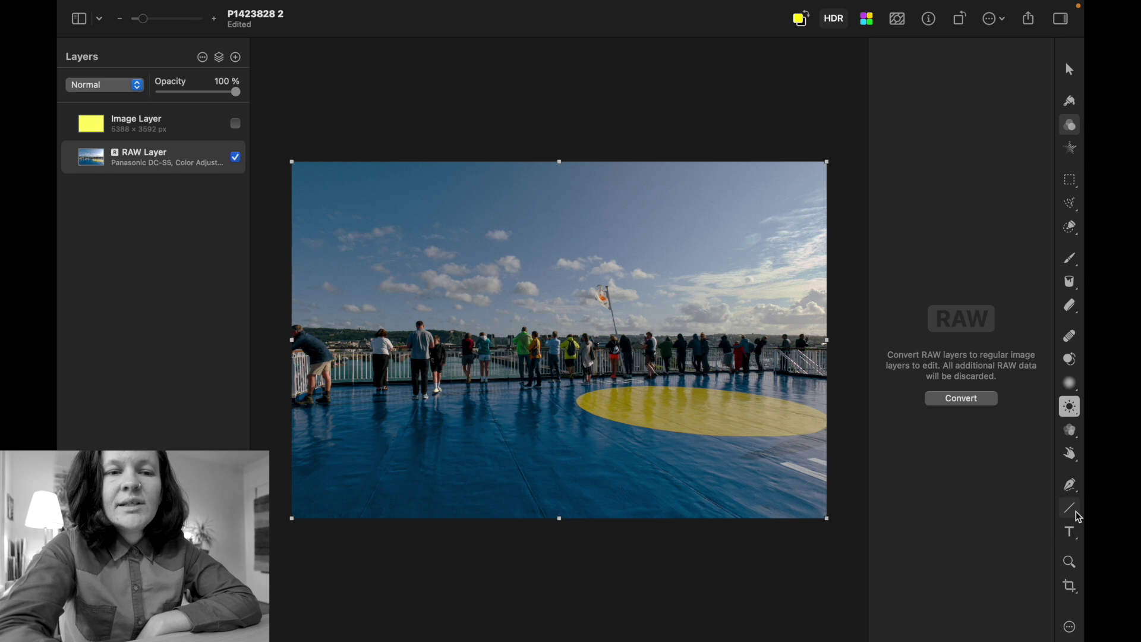
left_click(1070, 485)
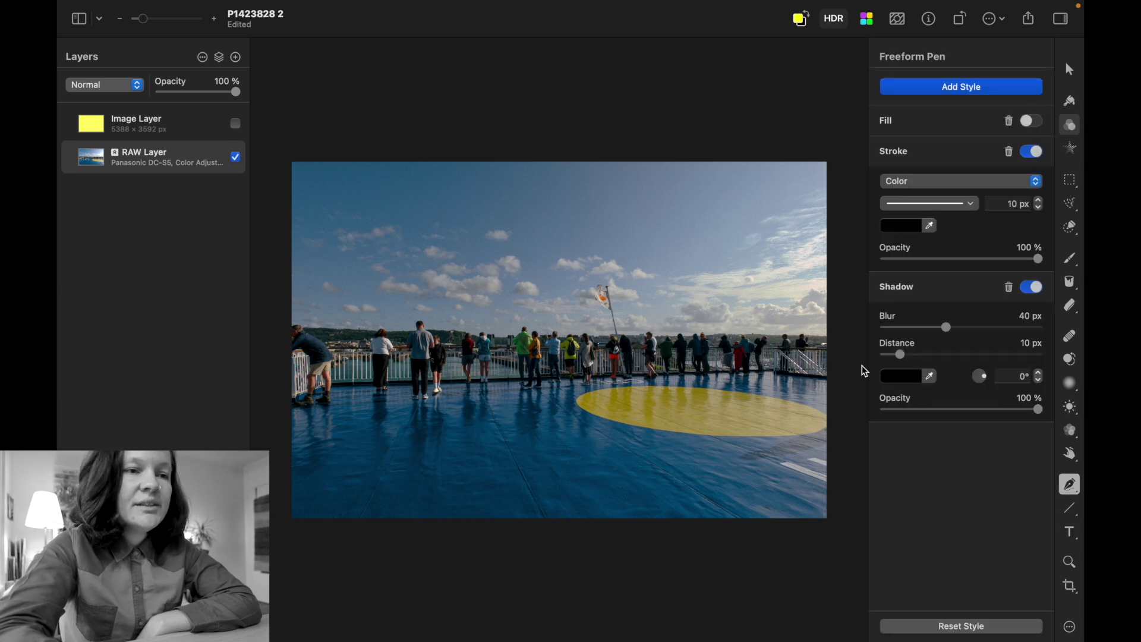
left_click(190, 124)
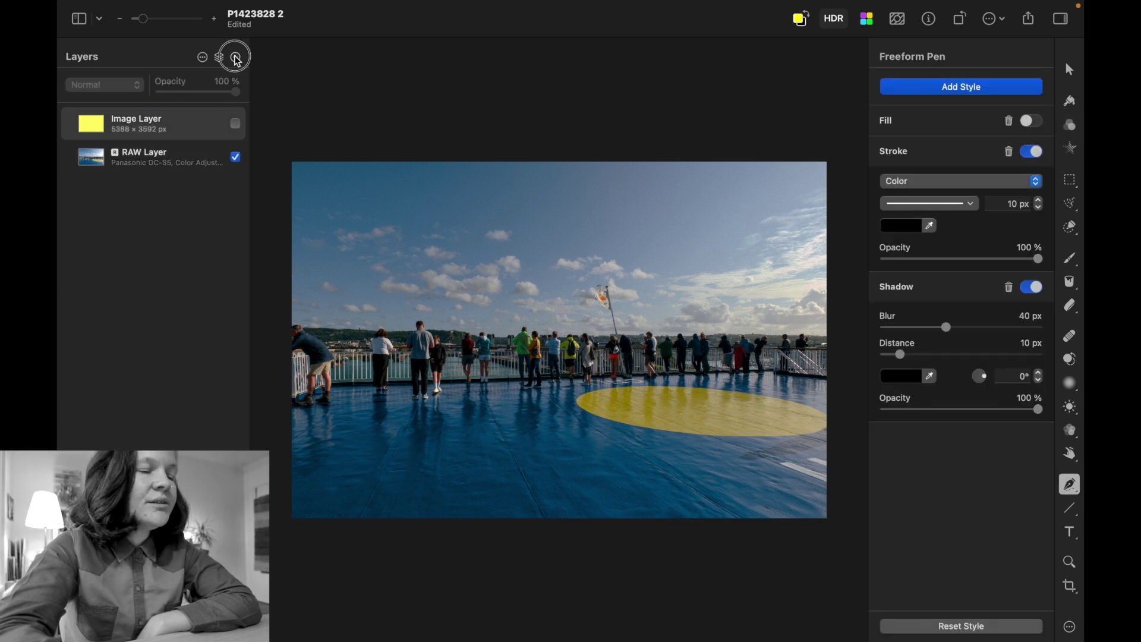
left_click(236, 57)
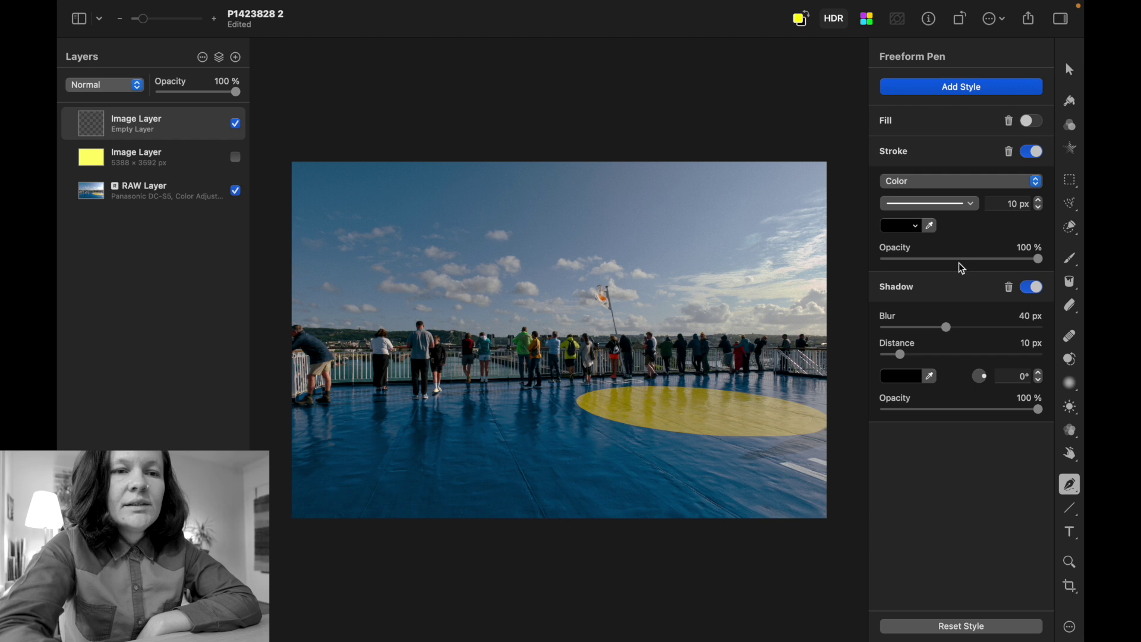
- Switch to the Pen tool and set its stroke to red with a width of 26 px
left_click(1073, 490)
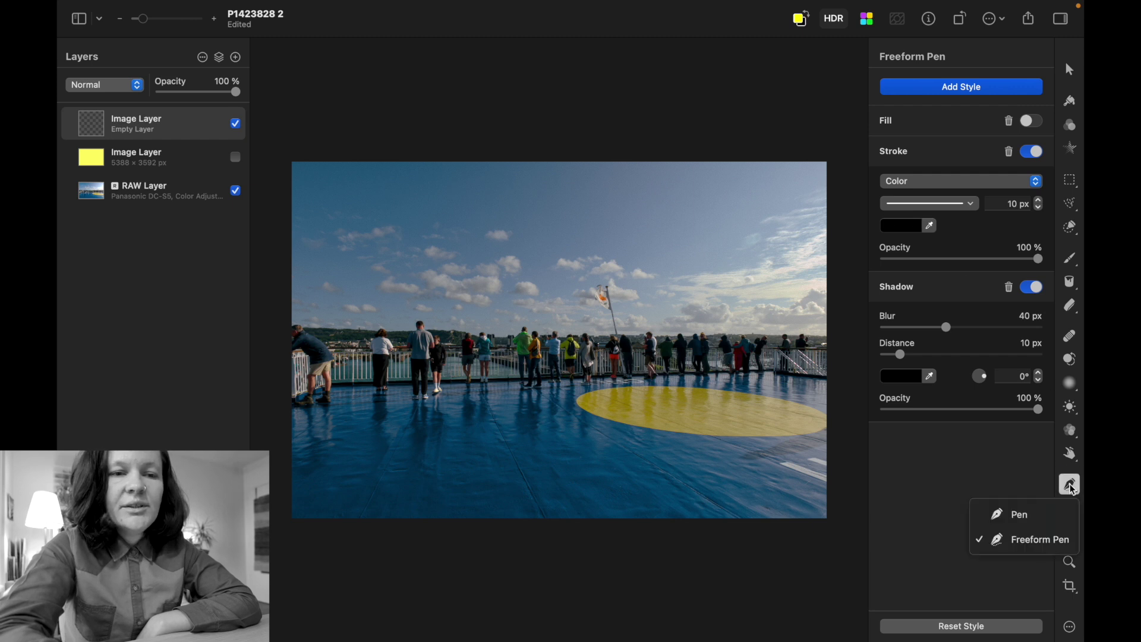
left_click(1017, 516)
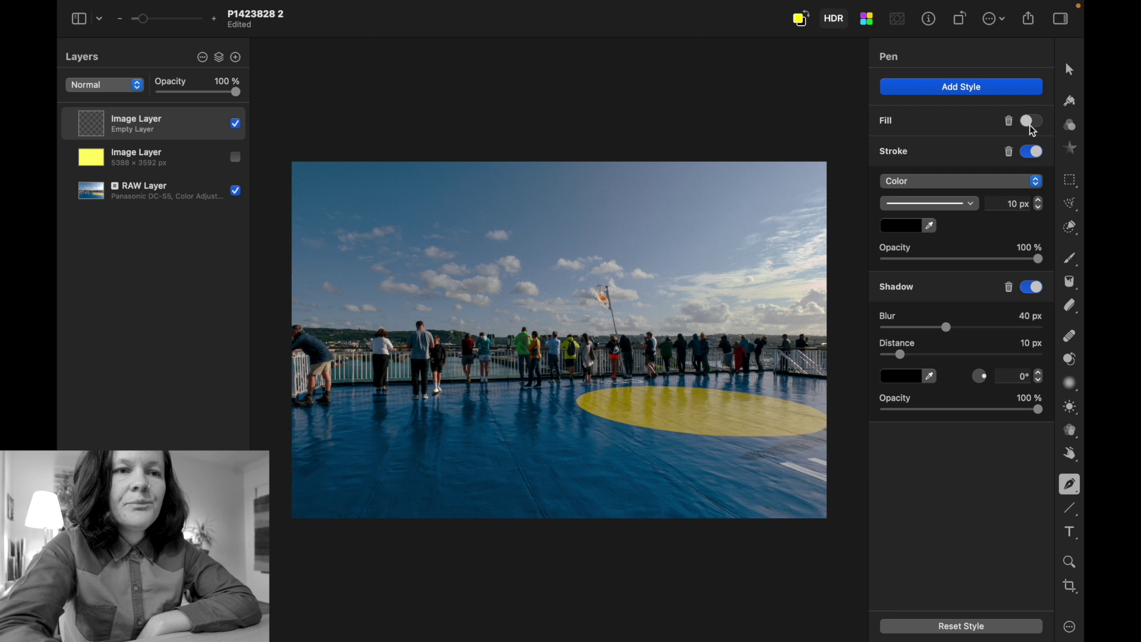
left_click(917, 230)
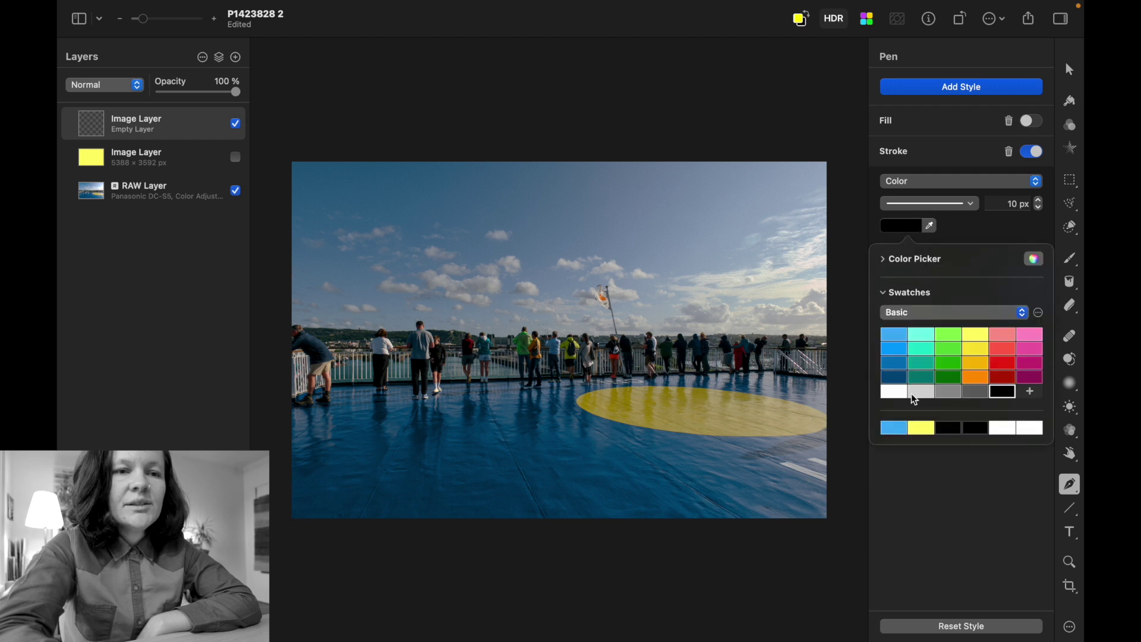
left_click(1004, 365)
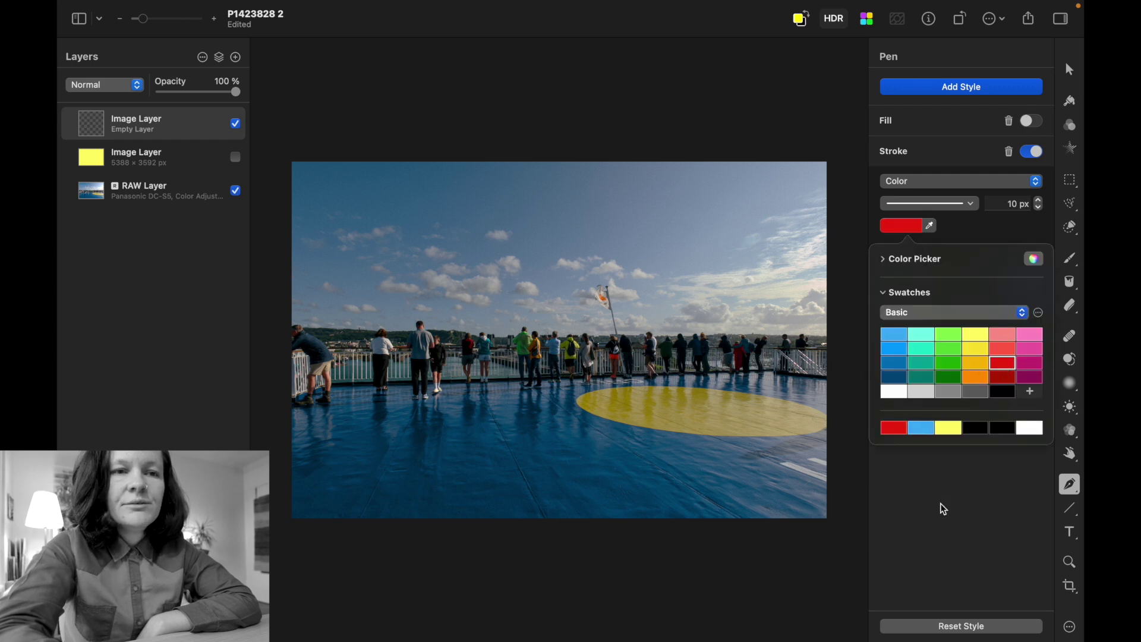
left_click(943, 508)
left_click(1040, 202)
left_click(1039, 202)
left_click(1040, 202)
left_click(1040, 203)
left_click(1040, 202)
left_click(1040, 202)
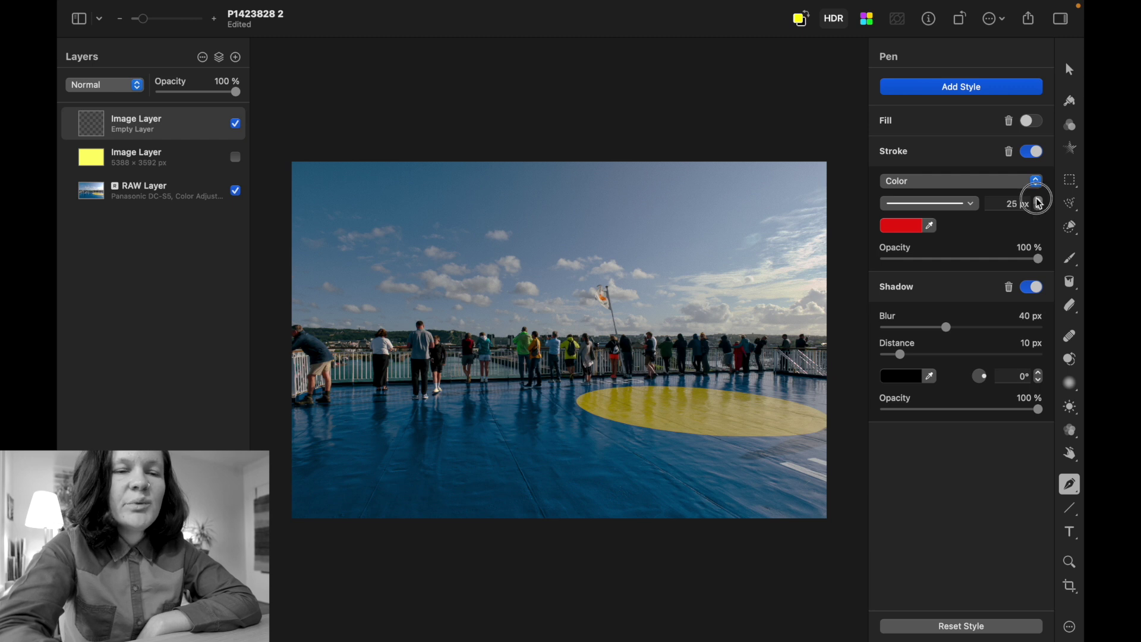
left_click(1040, 202)
- Draw an open angular path in the middle of the sky, about 1679 × 1143 px
mouse_move(489, 228)
left_mouse_down()
mouse_move(578, 189)
mouse_move(550, 186)
mouse_move(548, 211)
left_mouse_up()
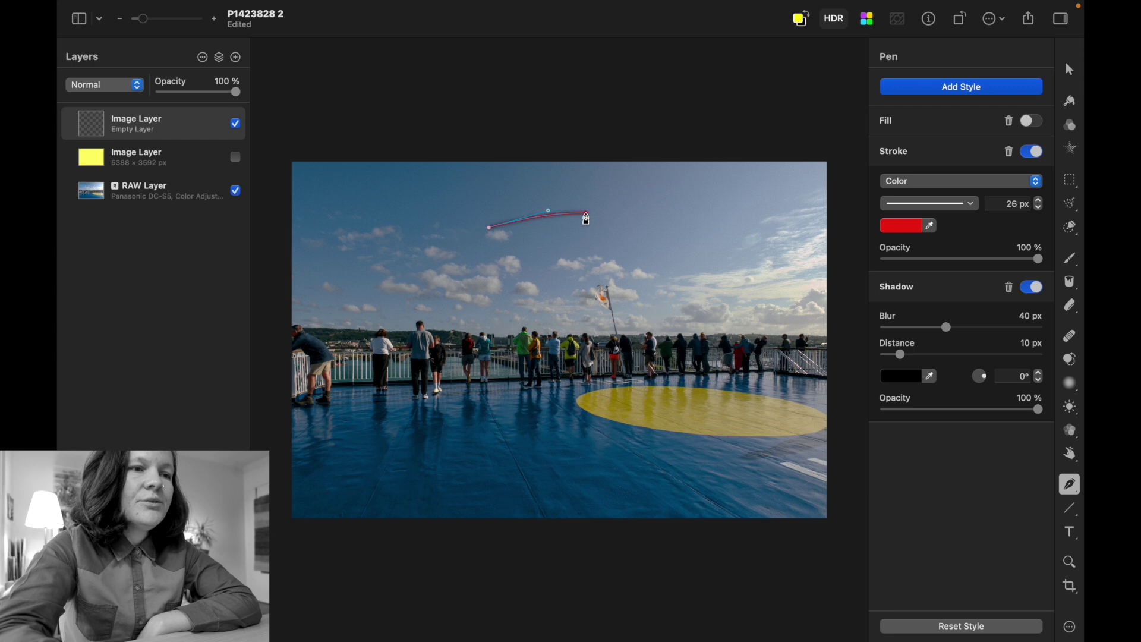
left_click(587, 214)
left_click(637, 245)
left_click(583, 317)
double_click(487, 295)
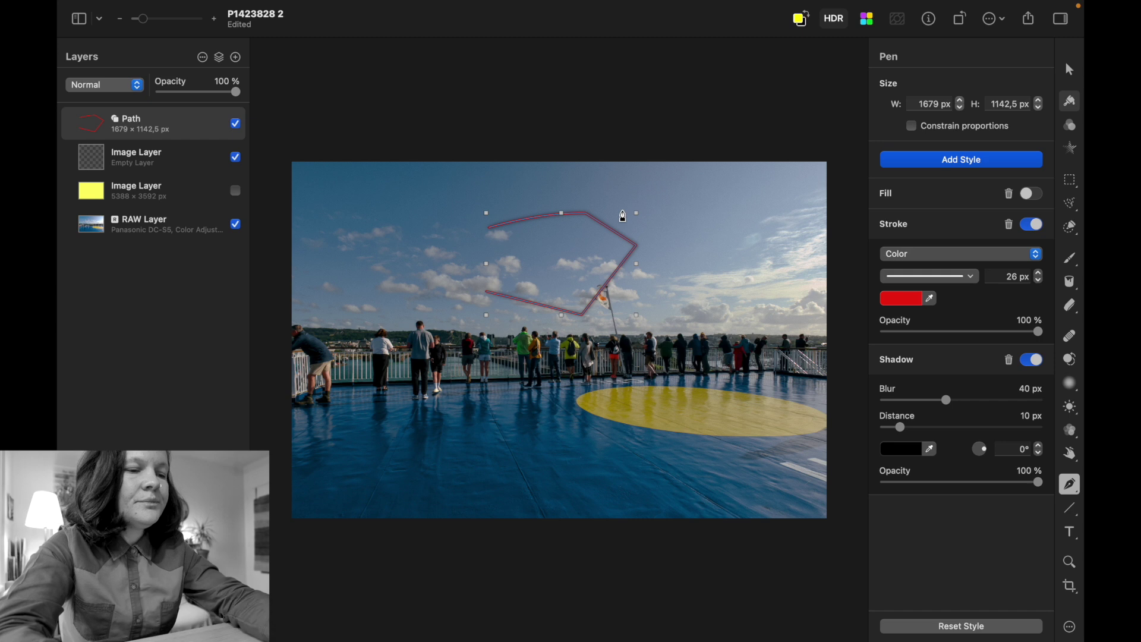
- Try adjusting the red angular path with the Arrange tool, and delete it
left_click(1070, 70)
left_click(687, 211)
left_click(637, 248)
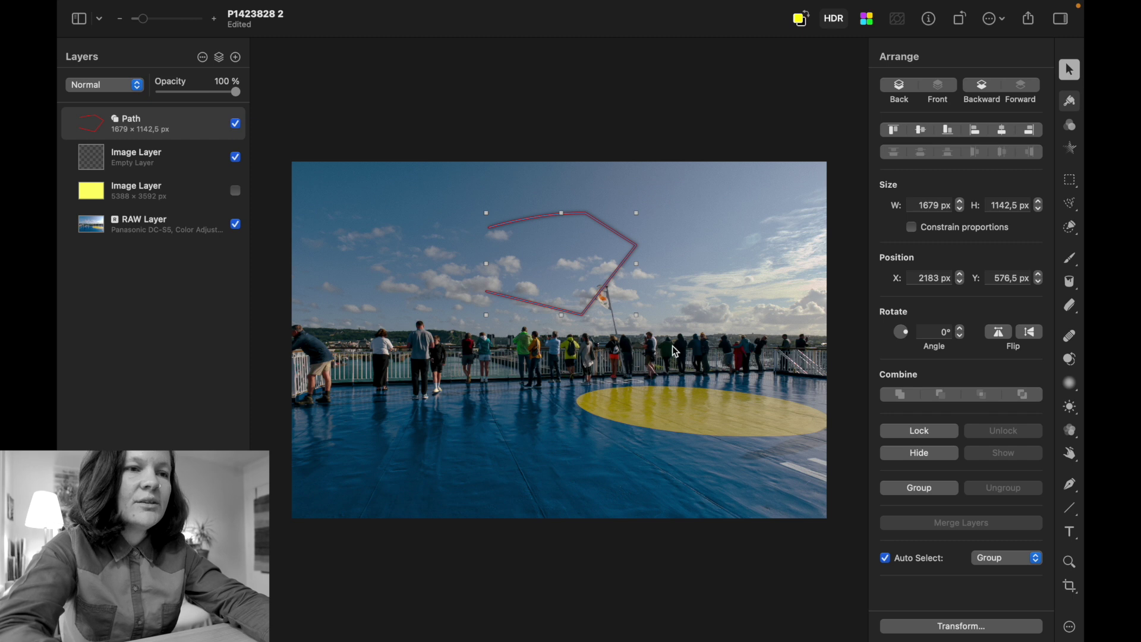
left_click_drag(640, 263, 697, 264)
left_click_drag(772, 264, 732, 241)
key("Delete")
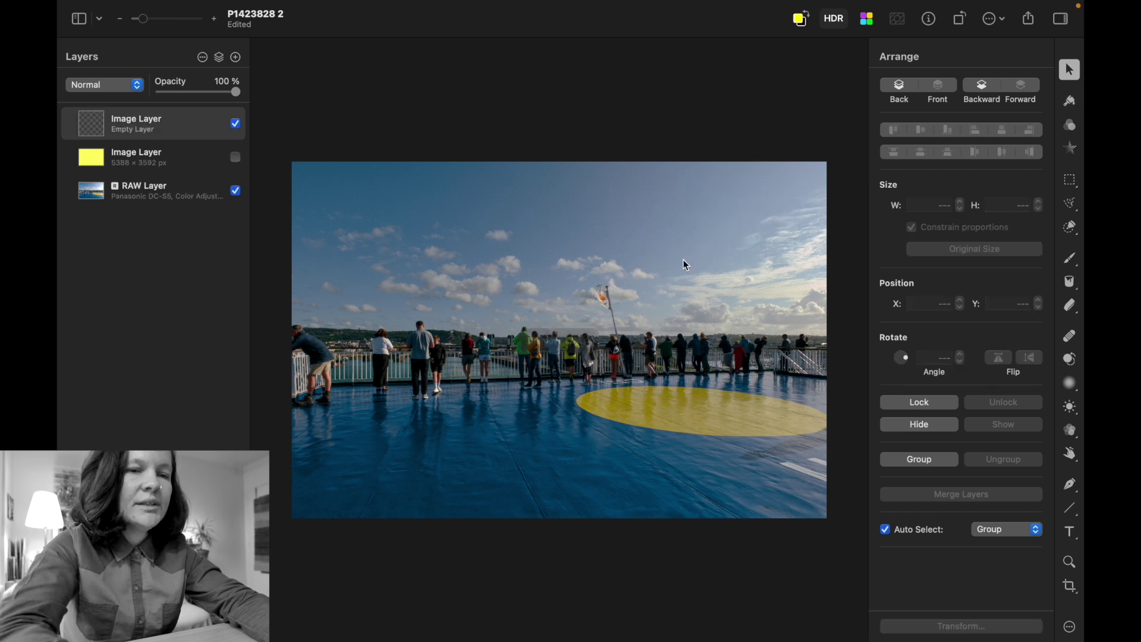
- Draw a freeform red spiral across the sky and railing, about 4641 × 2533 px, and keep its path layer selected
left_click(1073, 492)
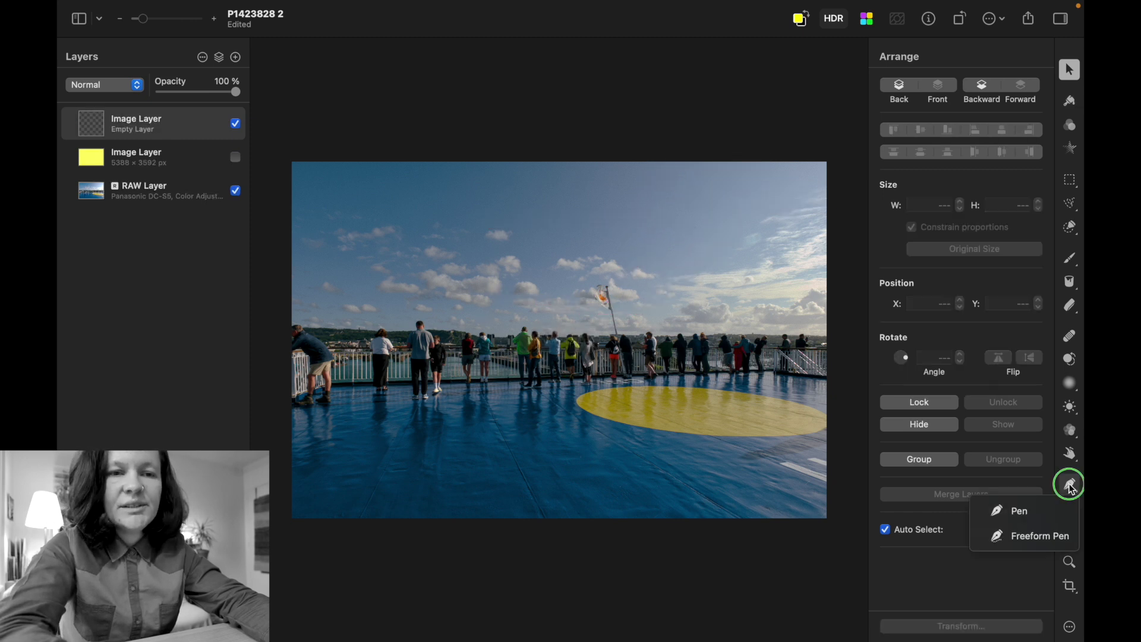
left_click(1035, 537)
mouse_move(544, 241)
left_mouse_down()
mouse_move(569, 202)
mouse_move(601, 198)
mouse_move(644, 228)
mouse_move(675, 223)
mouse_move(679, 263)
mouse_move(639, 276)
mouse_move(598, 251)
mouse_move(553, 296)
mouse_move(494, 291)
mouse_move(454, 255)
mouse_move(463, 206)
mouse_move(506, 188)
mouse_move(665, 176)
mouse_move(725, 191)
mouse_move(728, 282)
mouse_move(678, 316)
mouse_move(626, 303)
mouse_move(511, 325)
mouse_move(451, 314)
mouse_move(422, 290)
mouse_move(426, 208)
mouse_move(489, 169)
mouse_move(552, 157)
mouse_move(751, 158)
mouse_move(778, 245)
mouse_move(764, 299)
mouse_move(724, 348)
mouse_move(526, 377)
mouse_move(428, 362)
mouse_move(369, 314)
mouse_move(362, 249)
mouse_move(387, 206)
left_mouse_up()
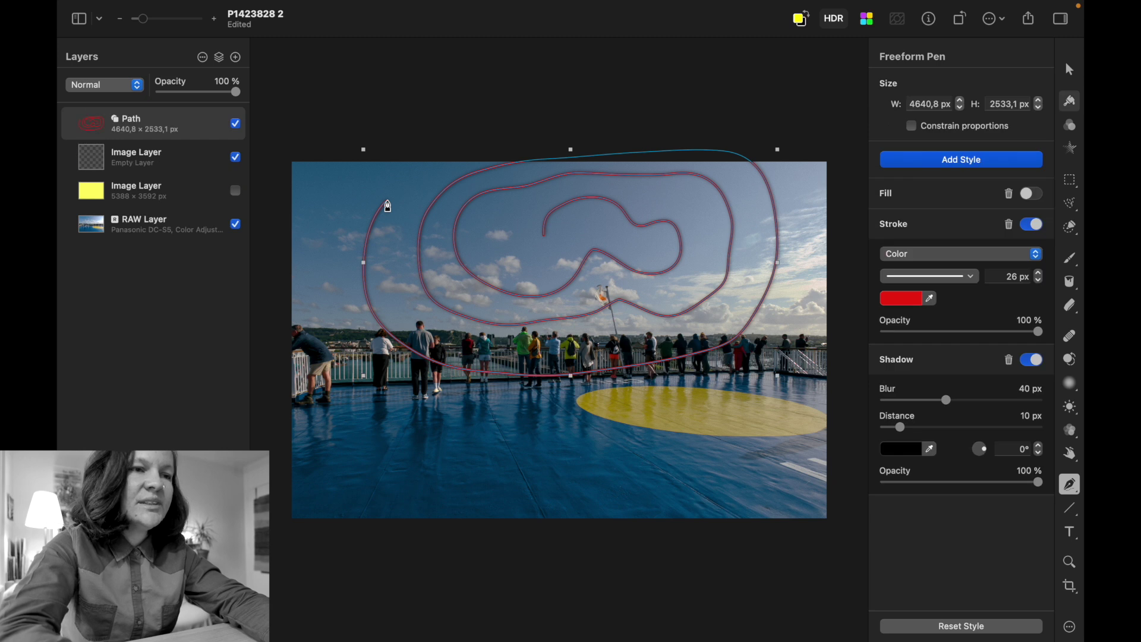
left_click(149, 159)
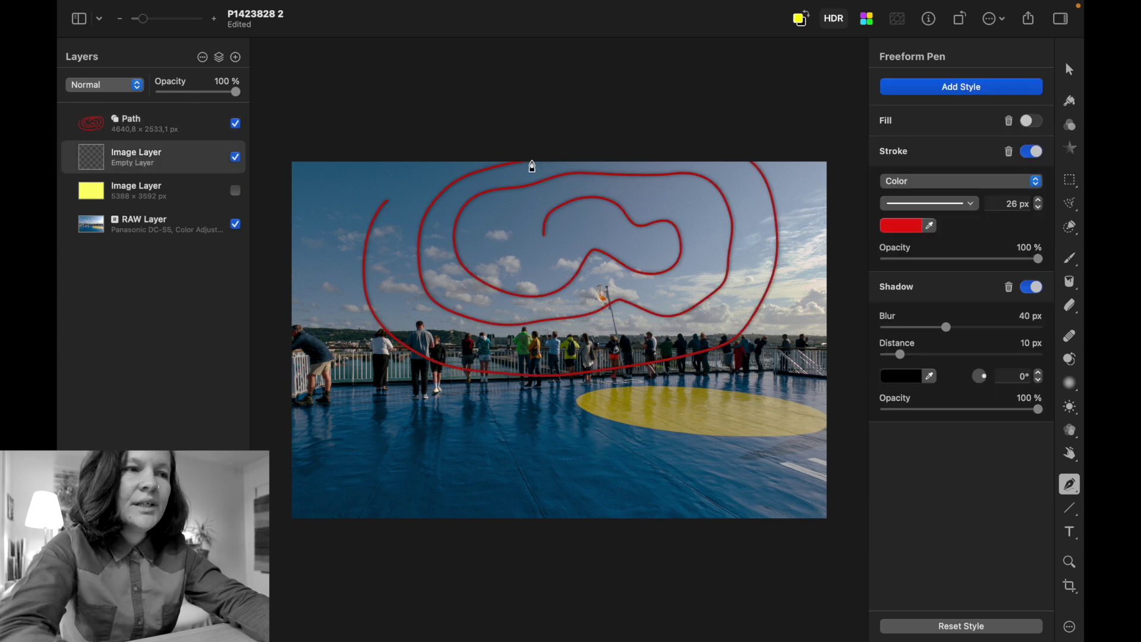
left_click(177, 124)
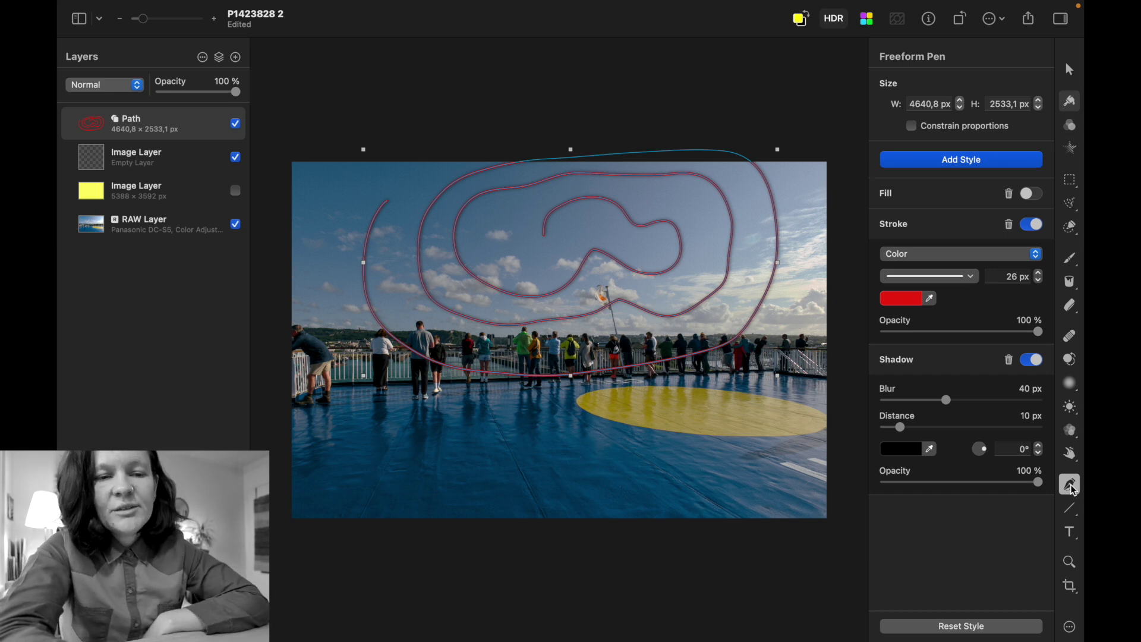
- Toggle the spiral path's Shadow off and on to compare its look, and display the path's Style settings
mouse_move(1074, 490)
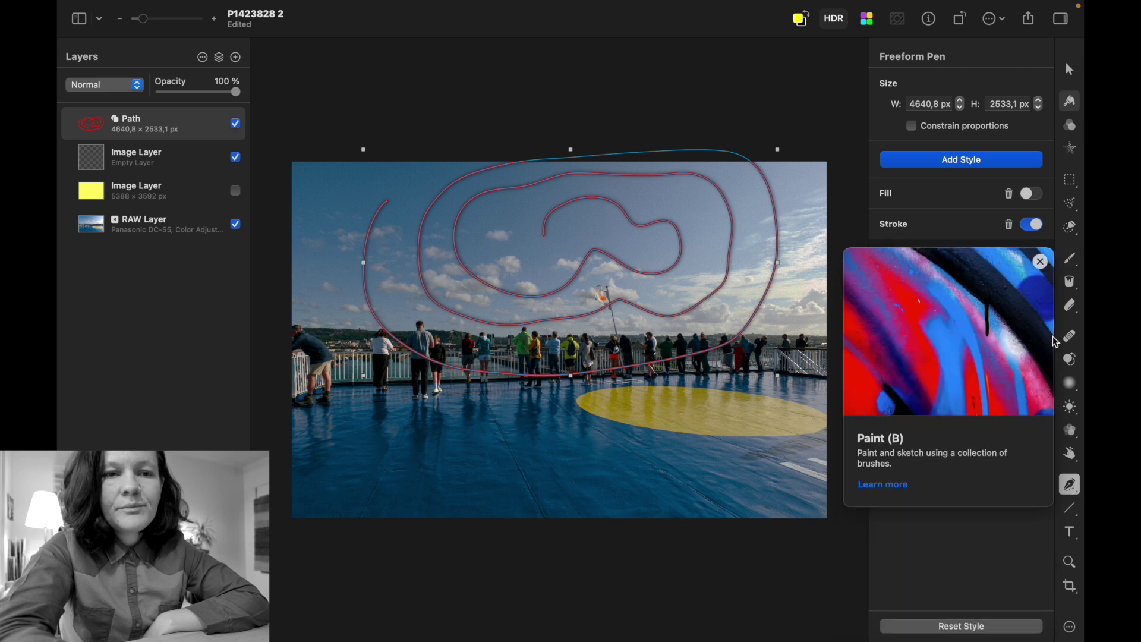
left_click(1073, 491)
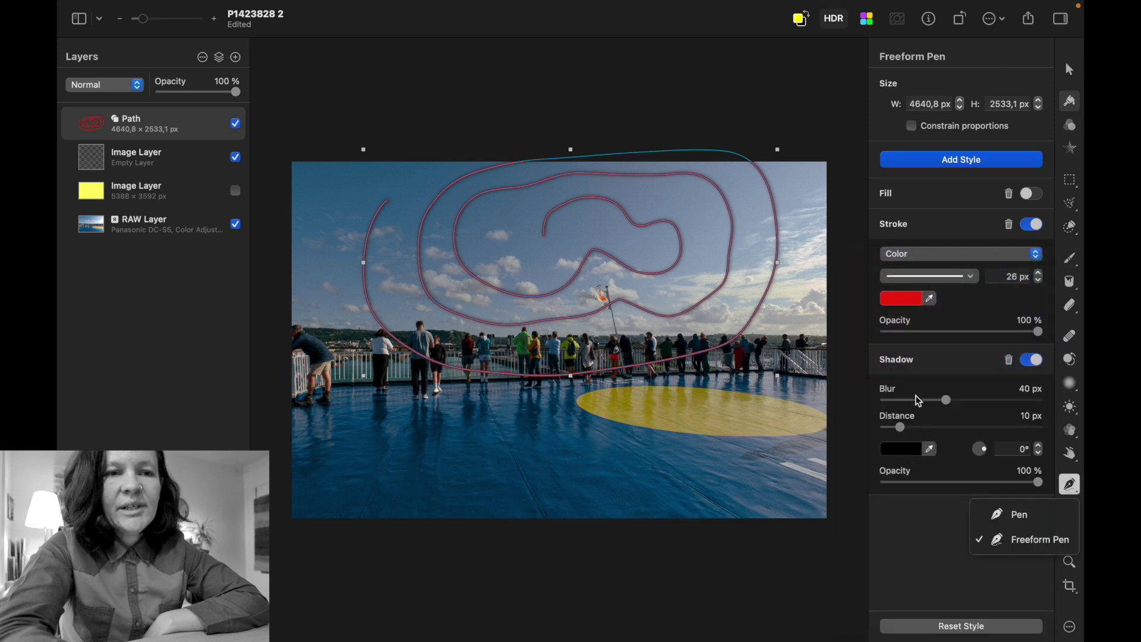
left_click(1033, 367)
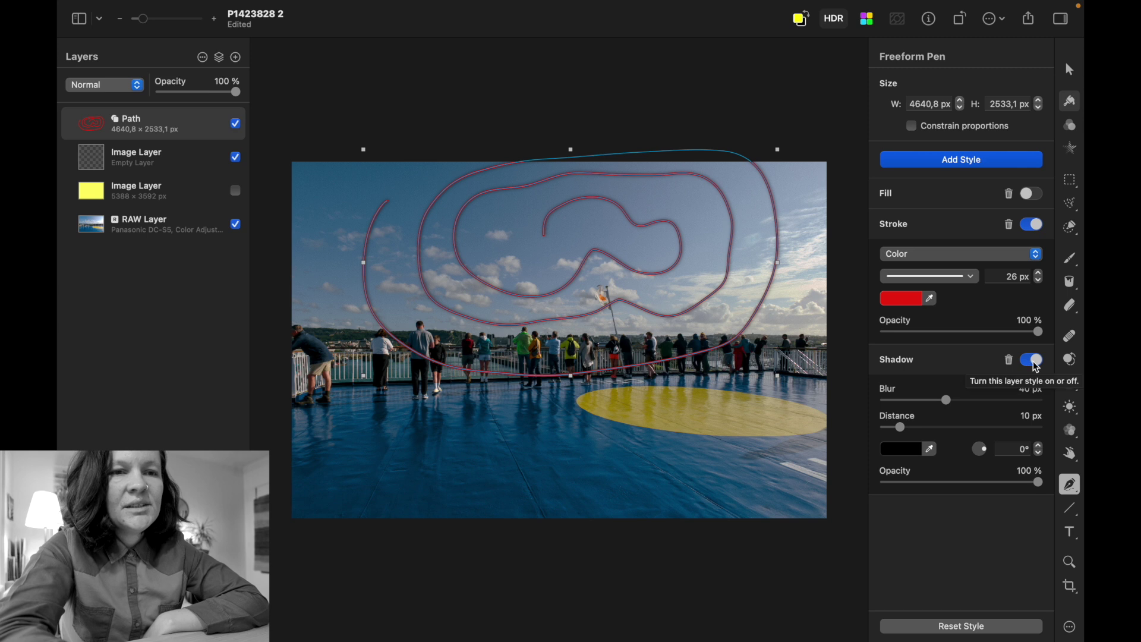
left_click(1038, 367)
left_click(1038, 368)
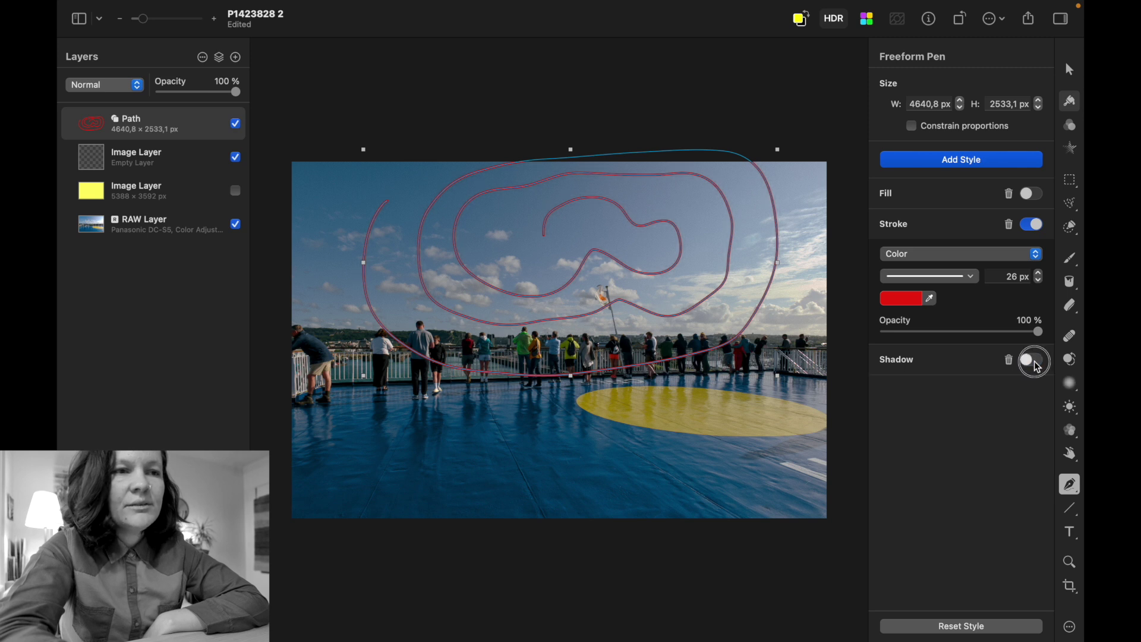
left_click(1038, 368)
left_click(1037, 367)
left_click(1070, 102)
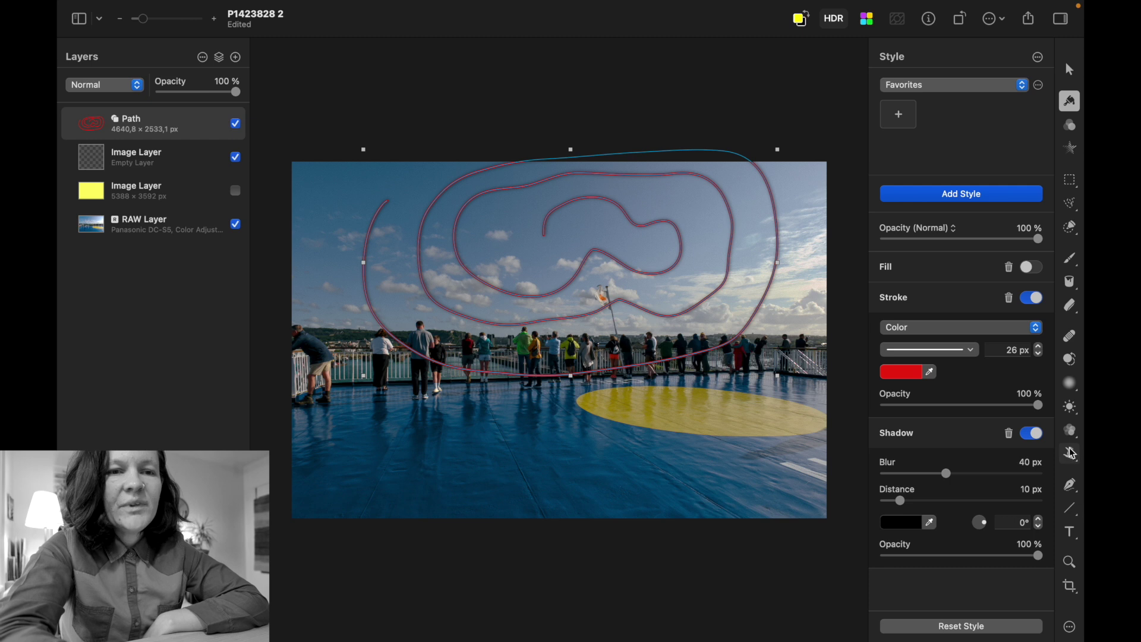
- Set the spiral path's shadow to 0 px blur, 26 px distance and a 45° angle
left_click(1070, 486)
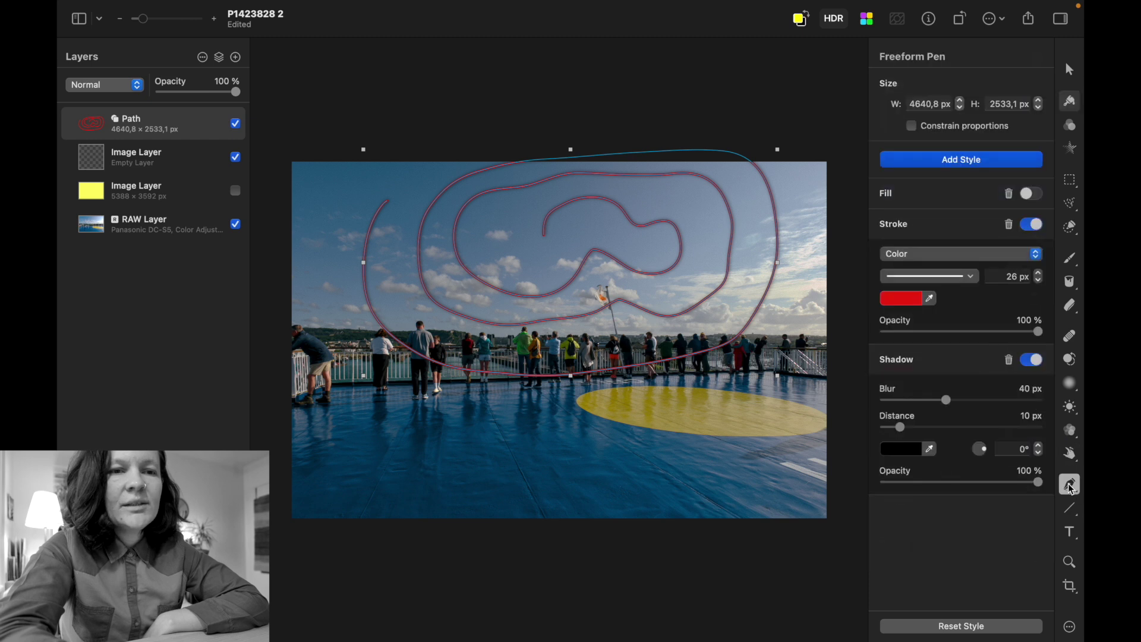
left_click(1032, 361)
left_click(1031, 361)
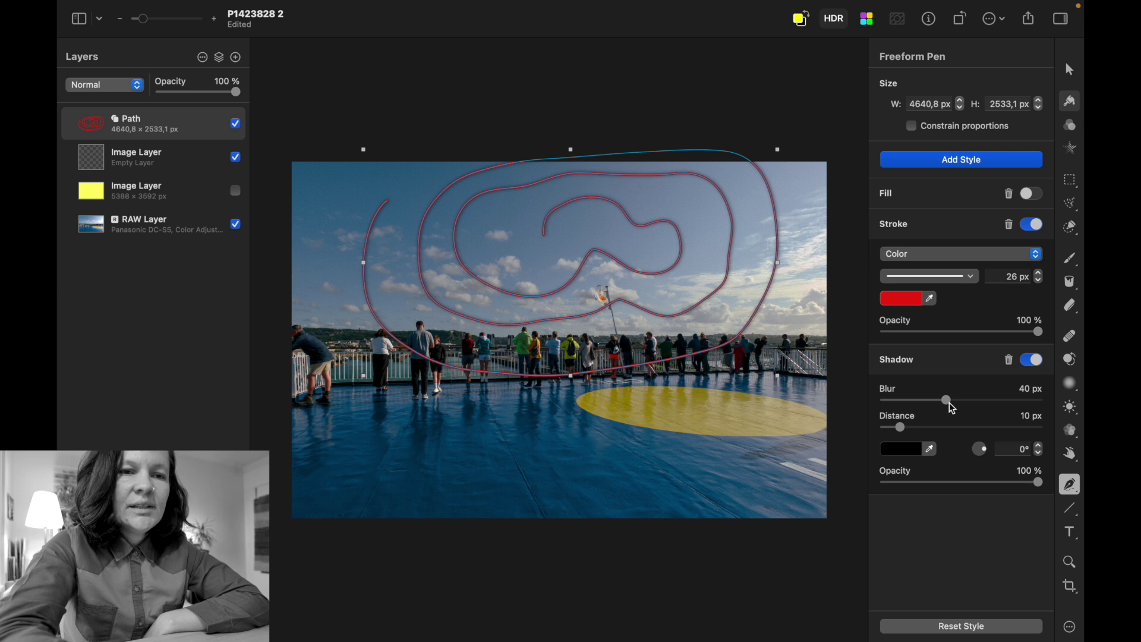
left_click_drag(948, 402, 926, 428)
left_click(1010, 449)
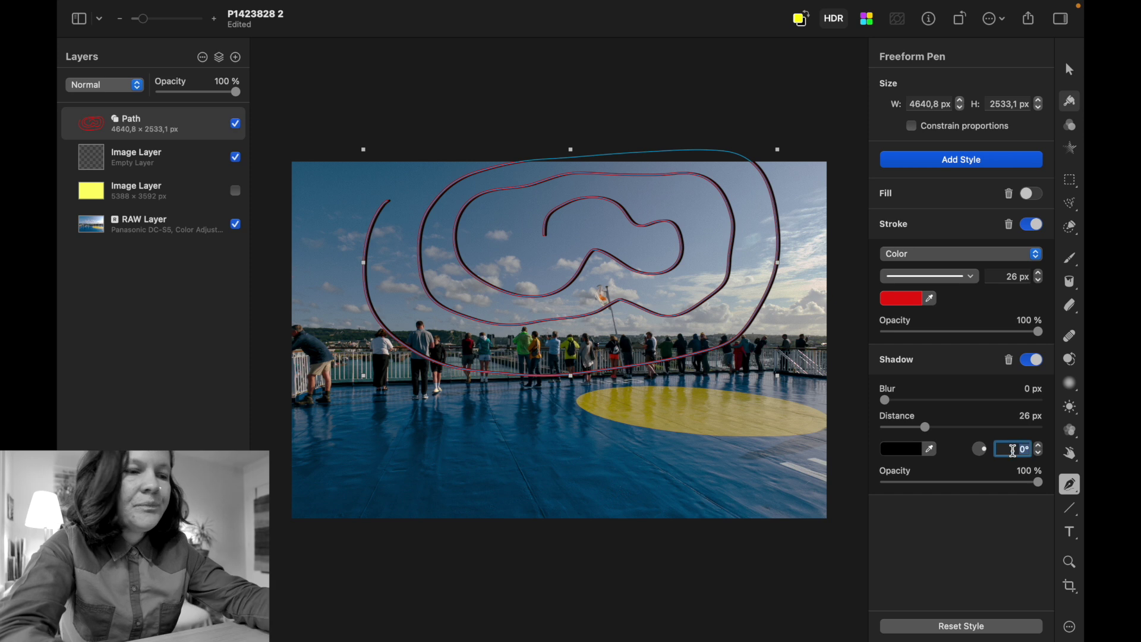
type("45")
key("Return")
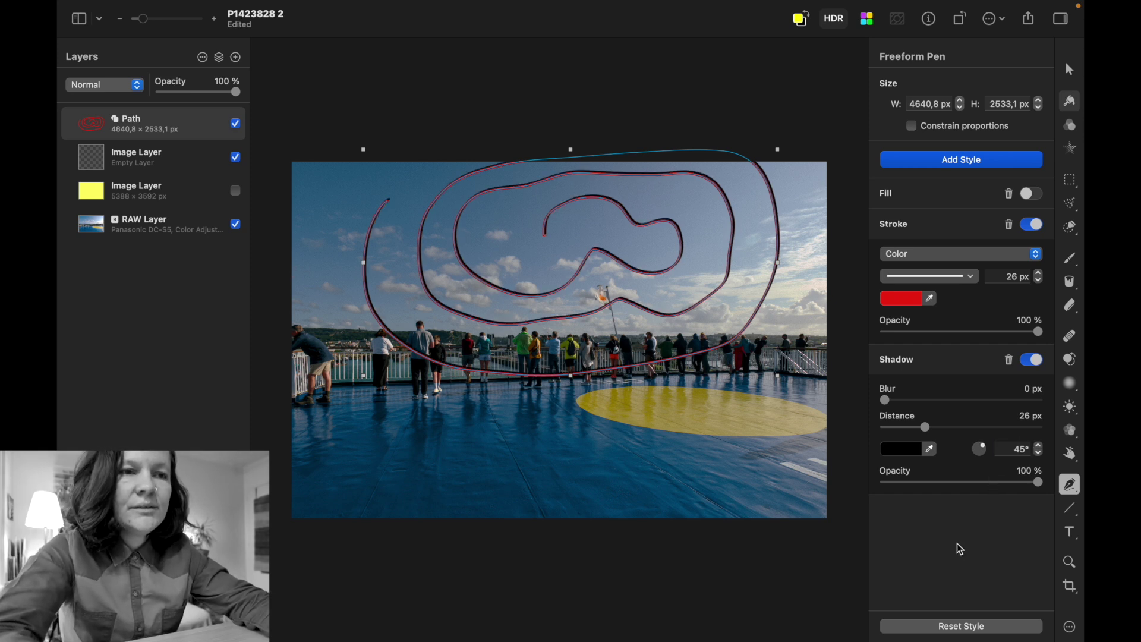
- Recolor the spiral path's shadow with the darker yellow from the second row of the Basic swatches
left_click(915, 450)
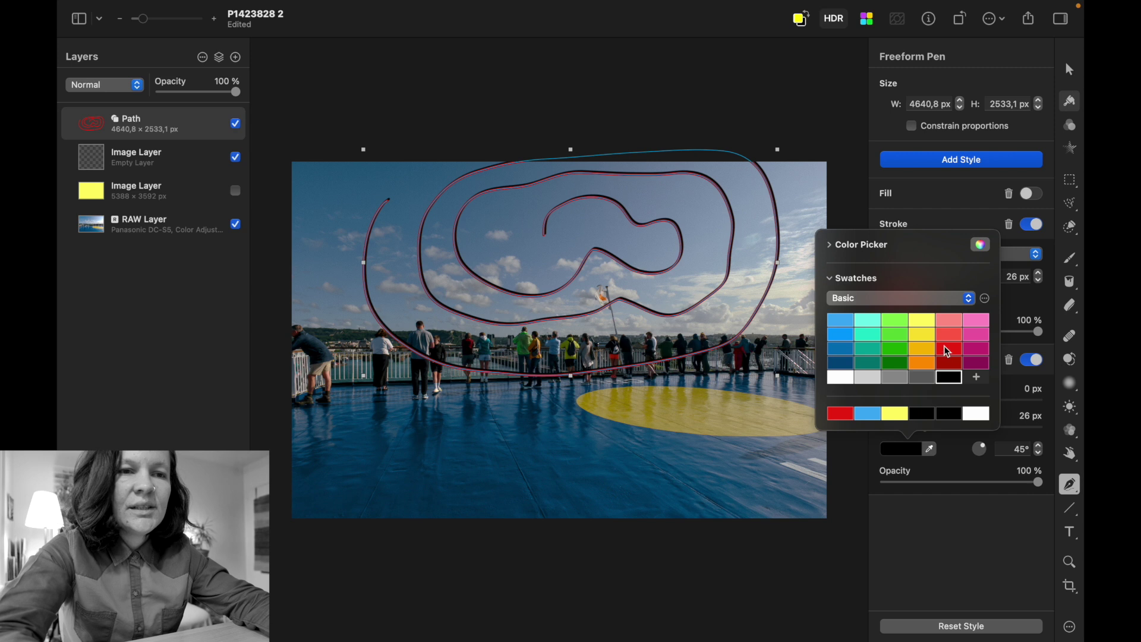
left_click(925, 323)
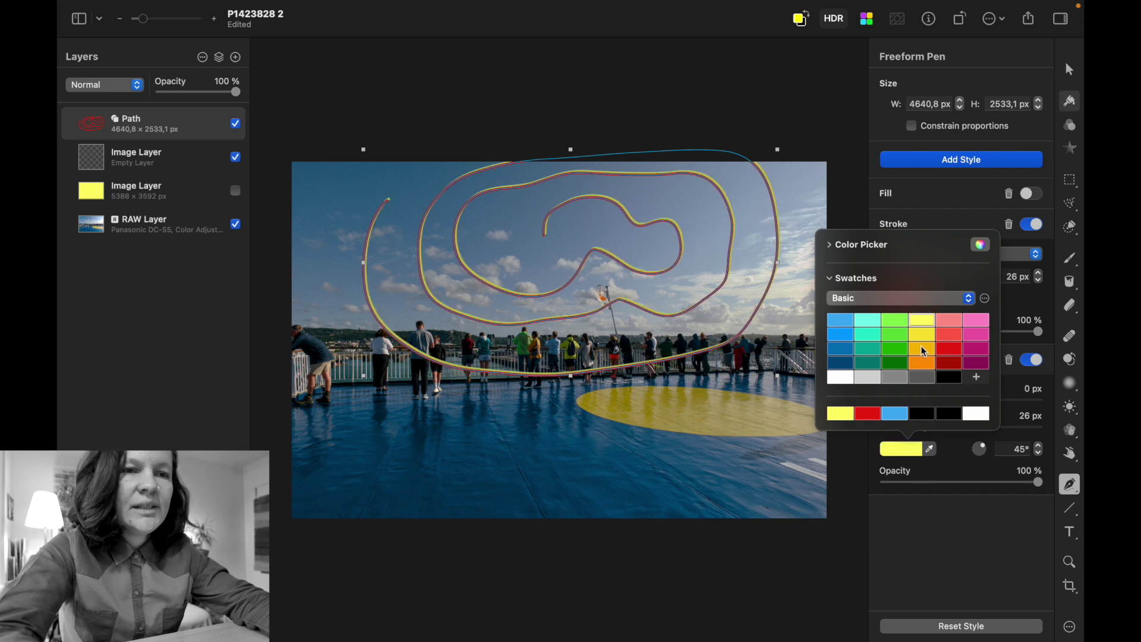
left_click(925, 337)
left_click(921, 506)
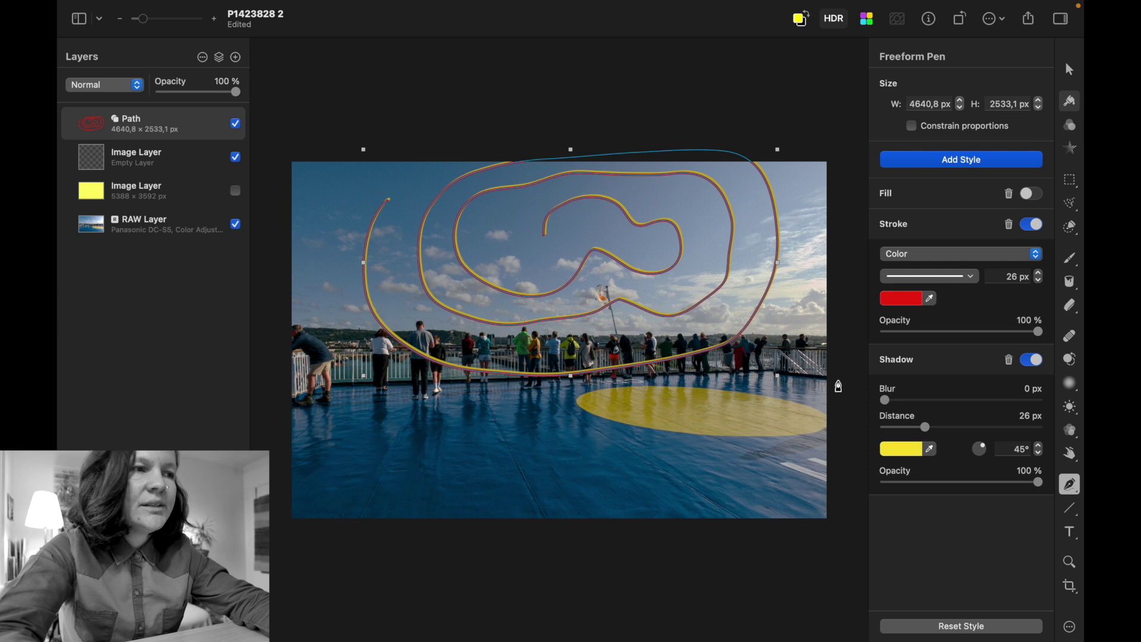
- Hide the spiral Path layer and the empty Image Layer beneath it
left_click(172, 157)
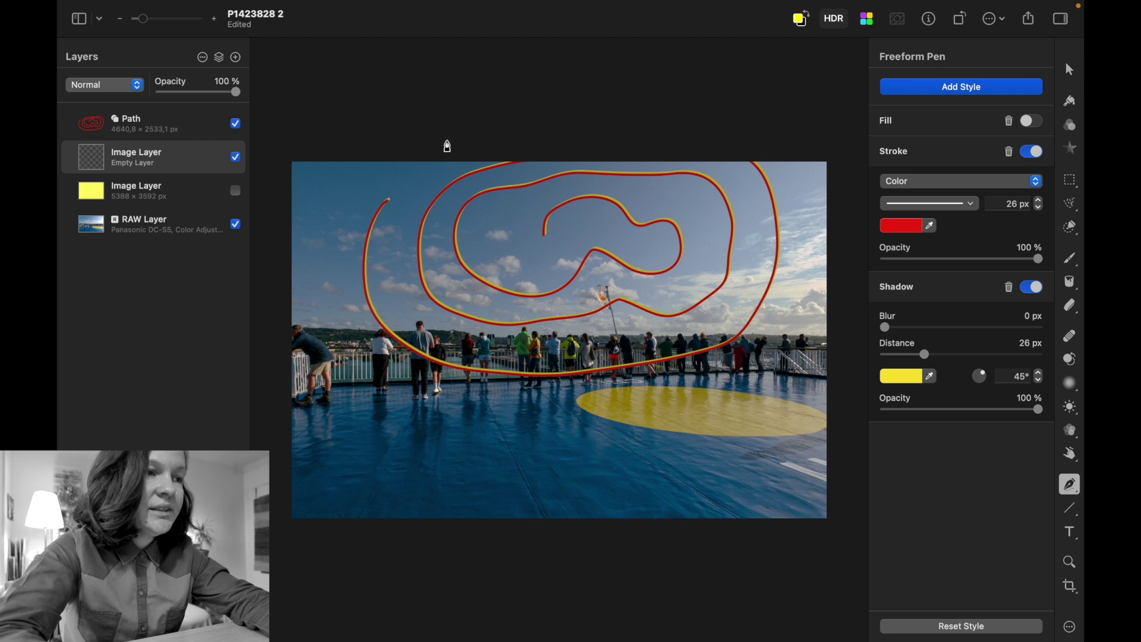
left_click(236, 124)
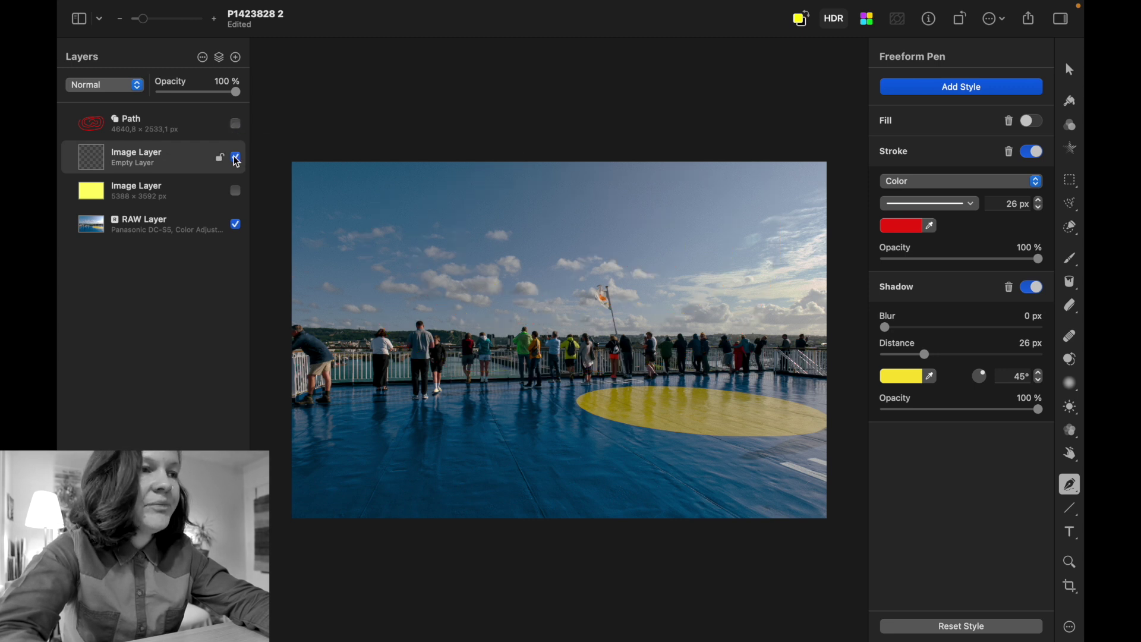
left_click(236, 157)
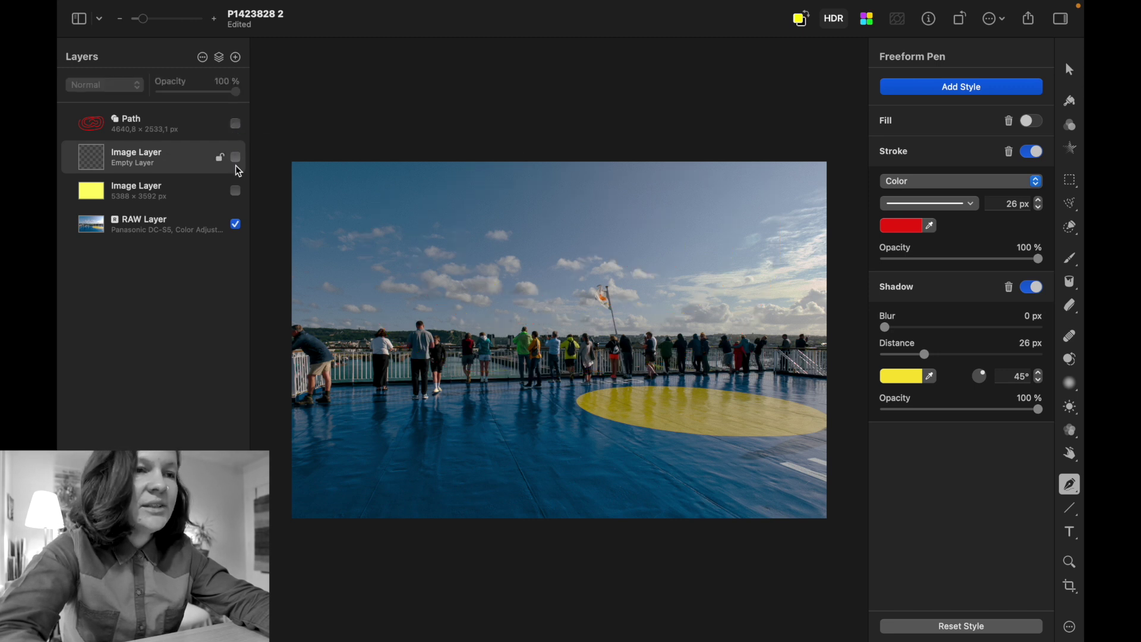
- Switch to the Shape tool and look through the available Basic, Activities and Food shapes without placing one
left_click(1071, 510)
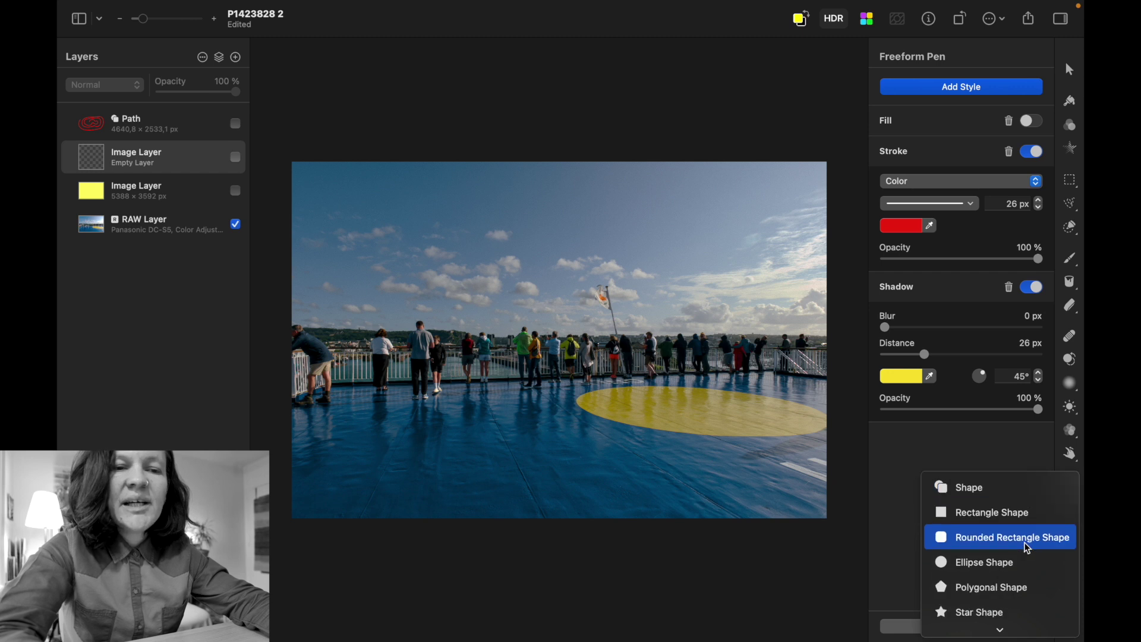
left_click(1000, 474)
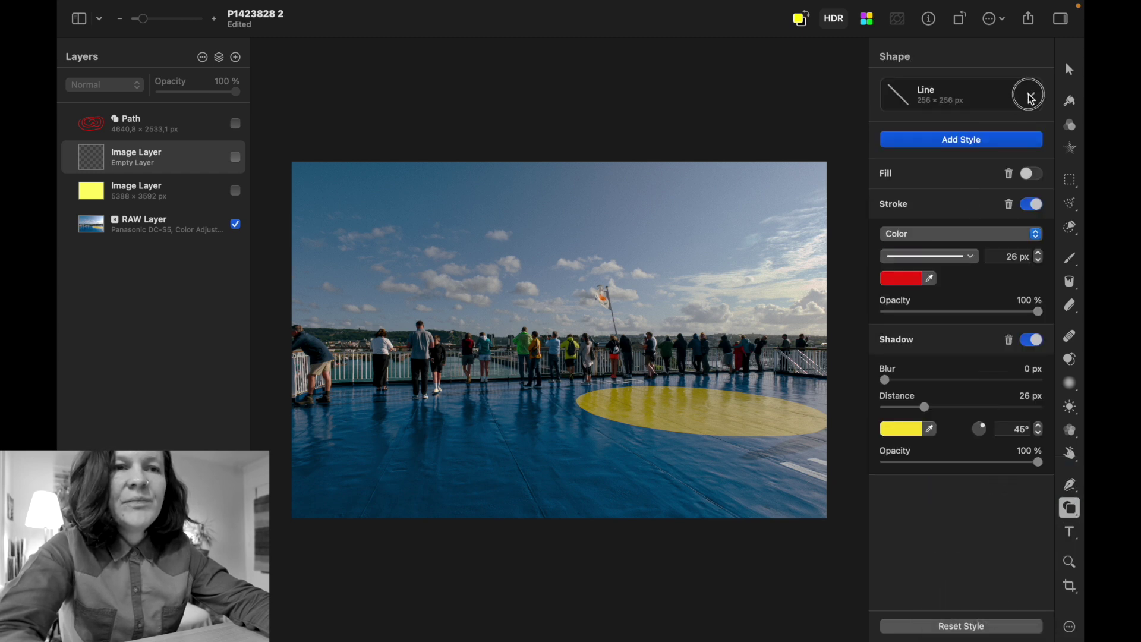
left_click(1031, 95)
scroll(983, 188, "up", 5)
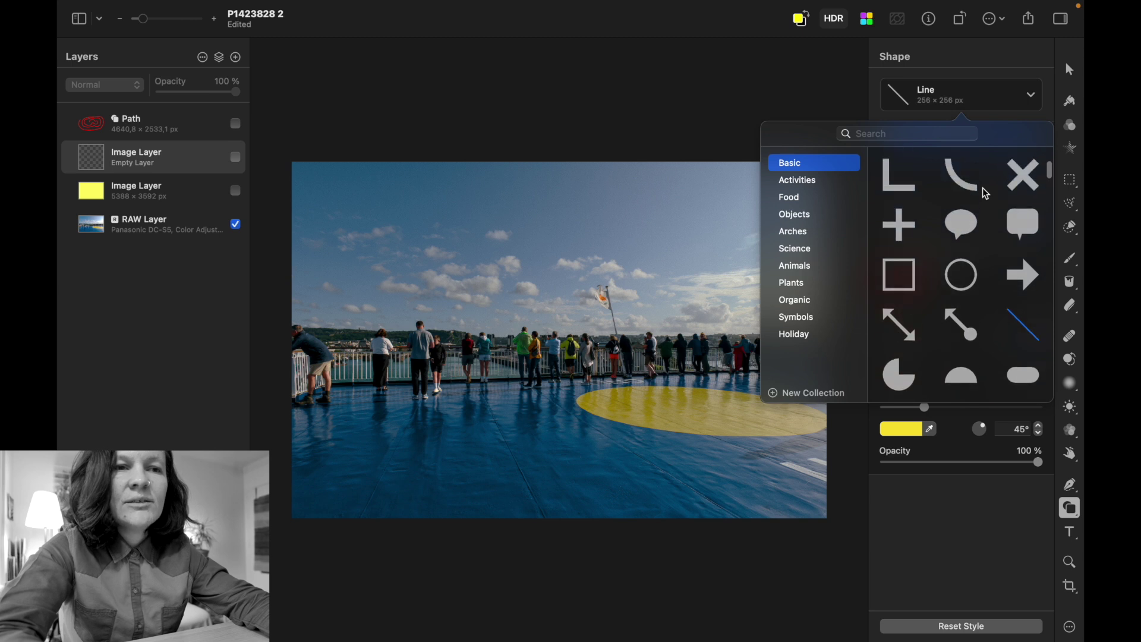
scroll(983, 188, "down", 15)
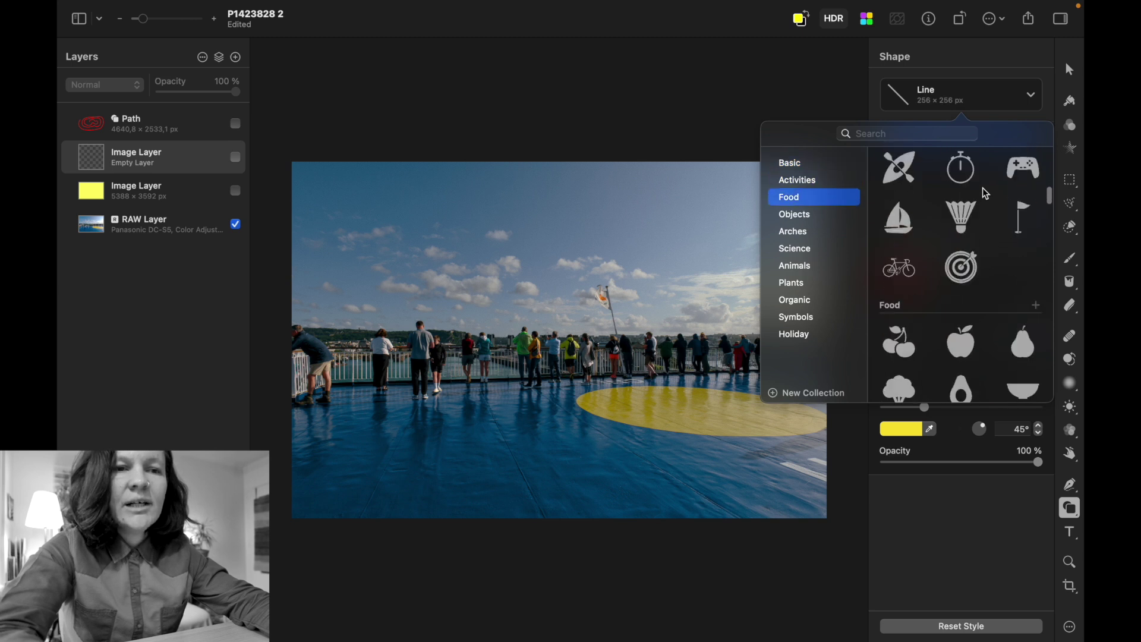
scroll(983, 187, "up", 5)
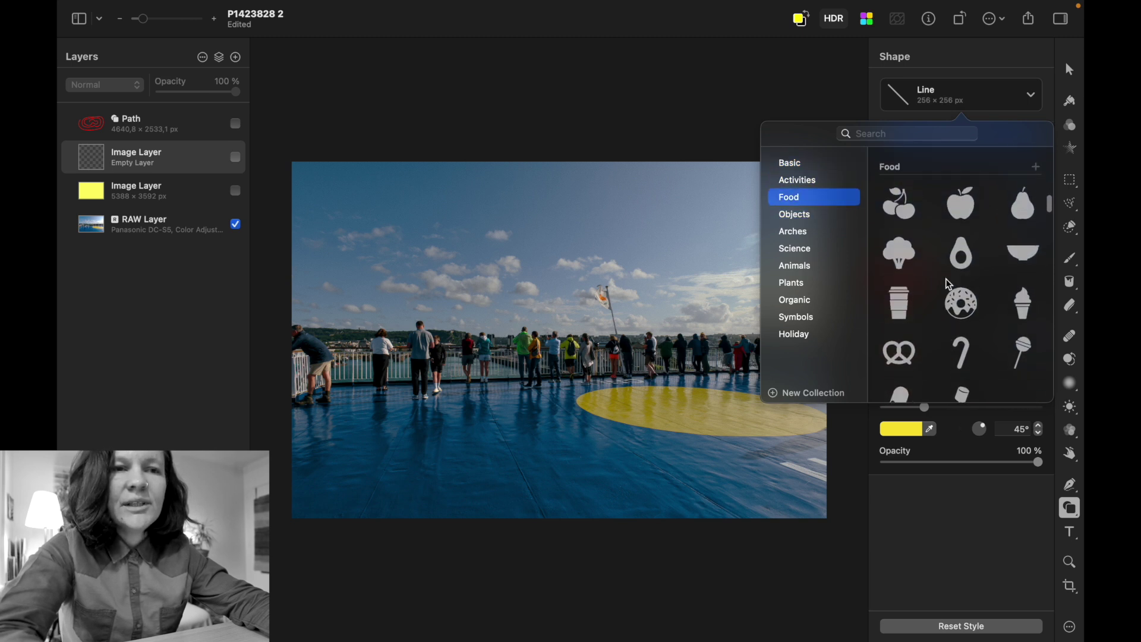
scroll(967, 320, "up", 3)
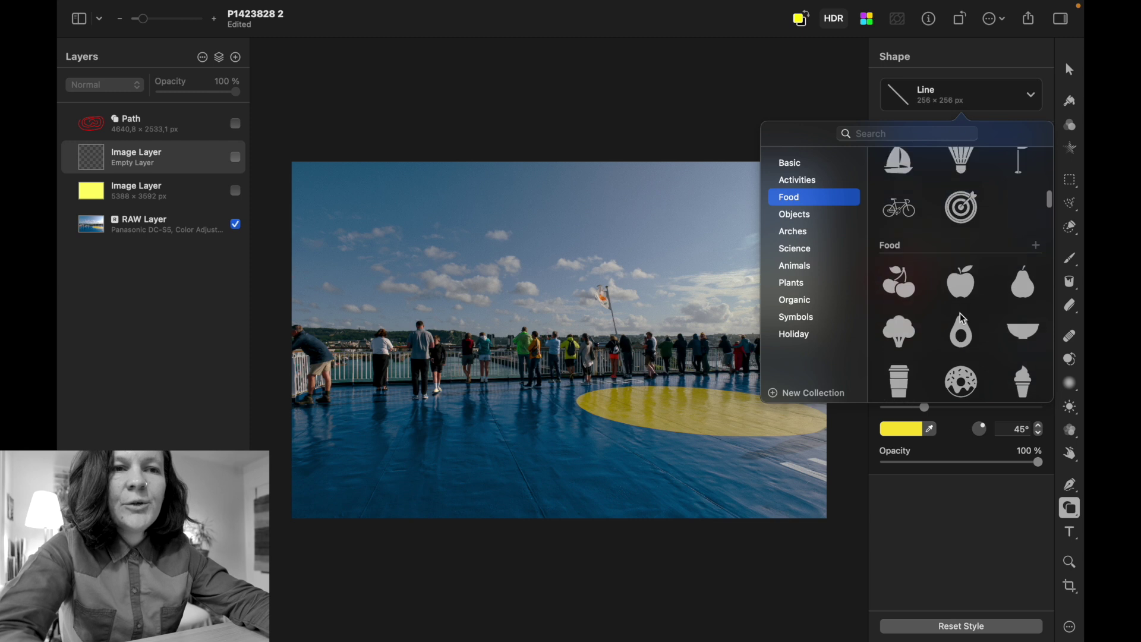
left_click(969, 537)
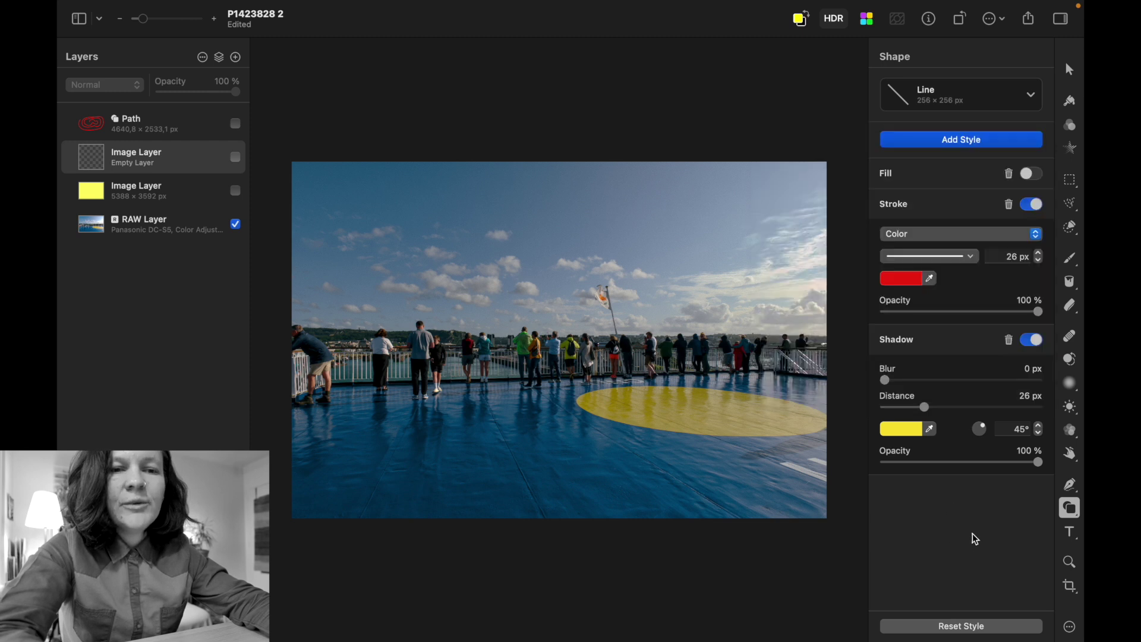
- Add a regular Type layer in the sky reading "Here is some text."
left_click(1070, 537)
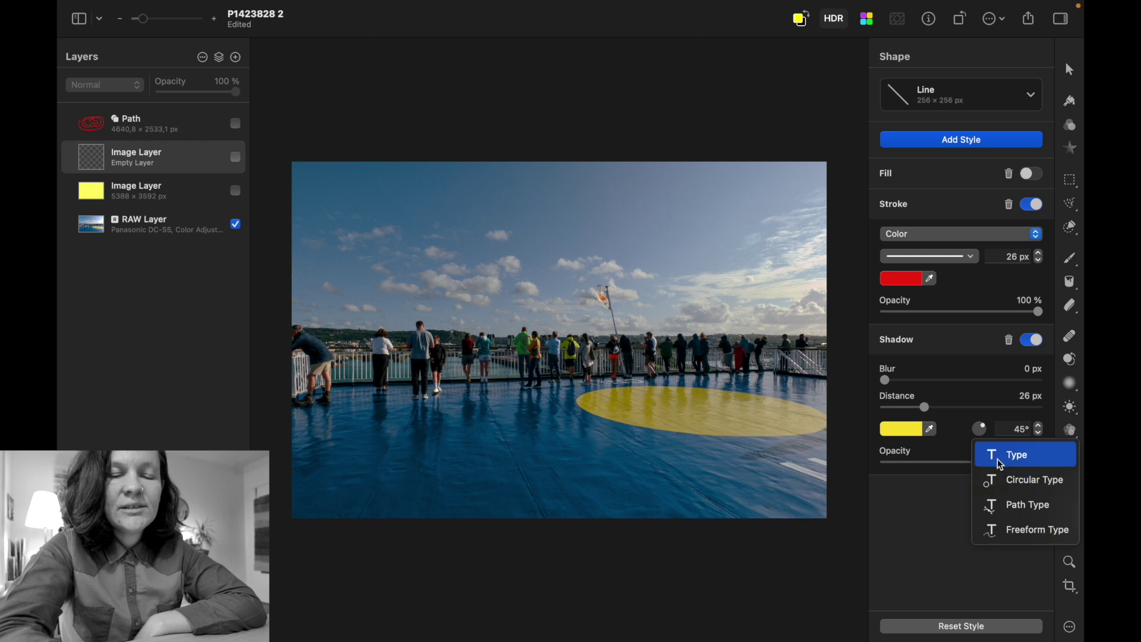
left_click(1013, 462)
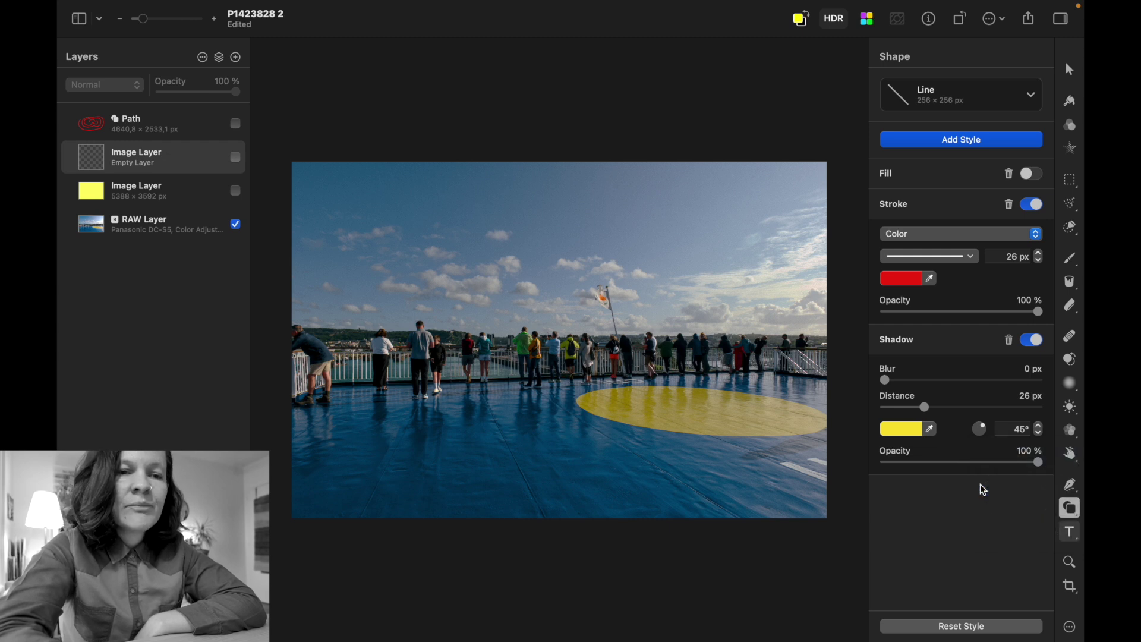
left_click(557, 263)
type("H")
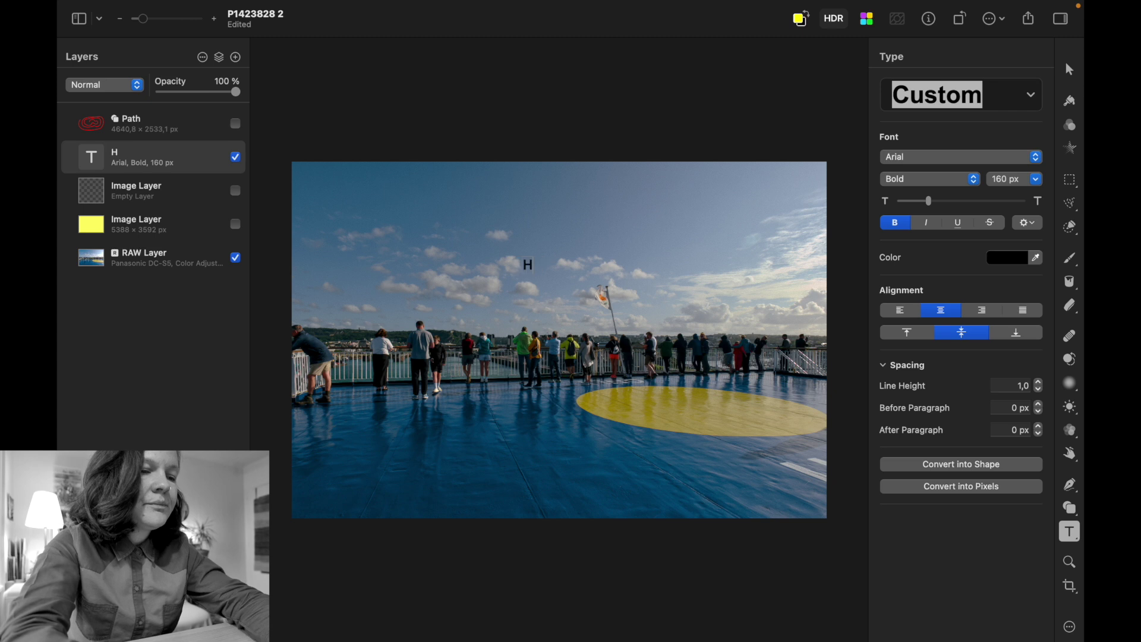
type("ere is s")
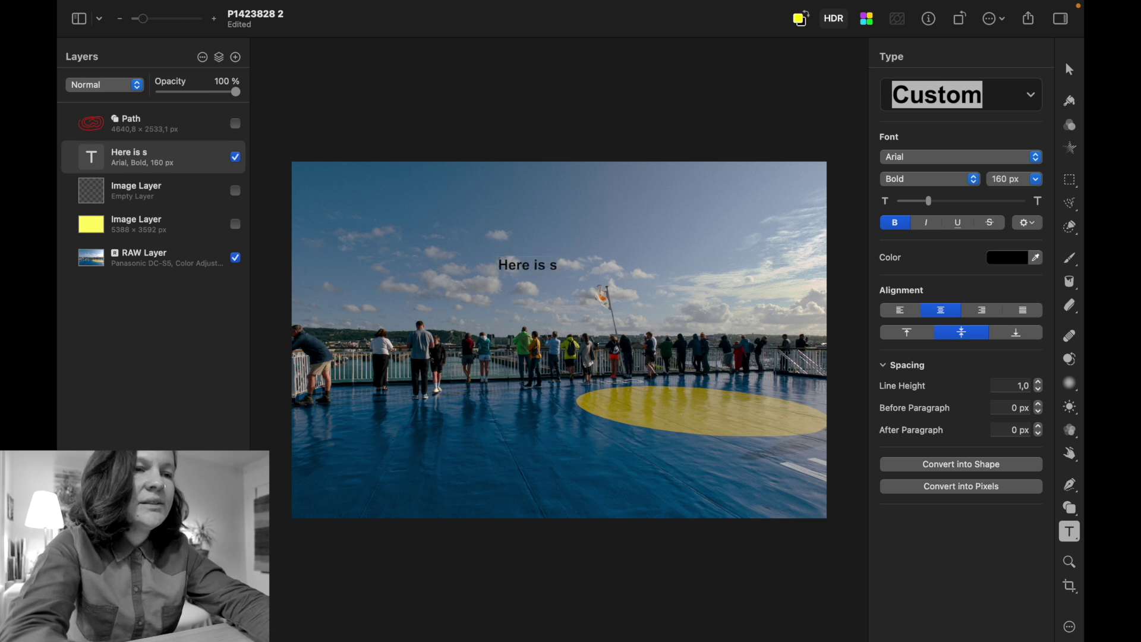
type("ome text.")
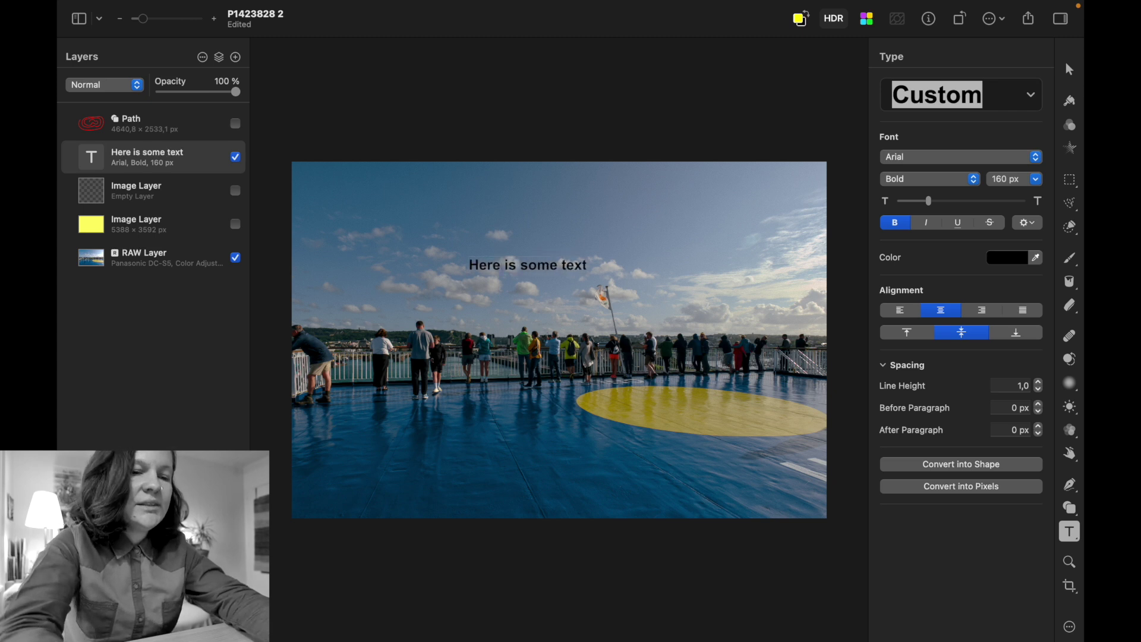
- Look through the available fonts and try setting the sky text's font to PF Videotext Pro
left_click(919, 163)
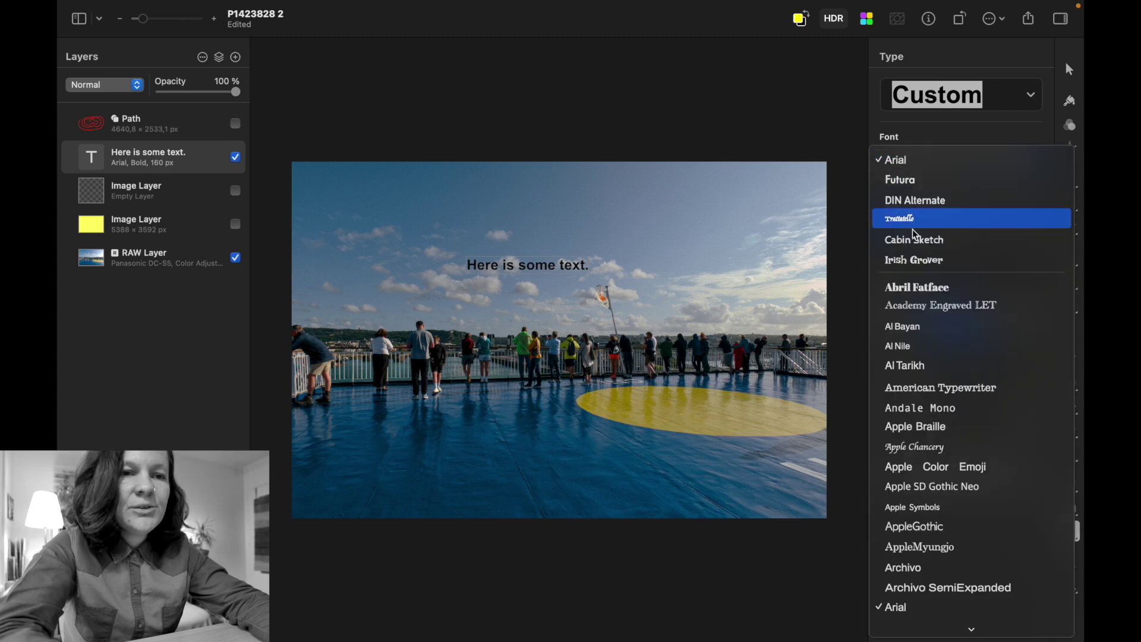
scroll(923, 452, "down", 3)
scroll(928, 333, "down", 15)
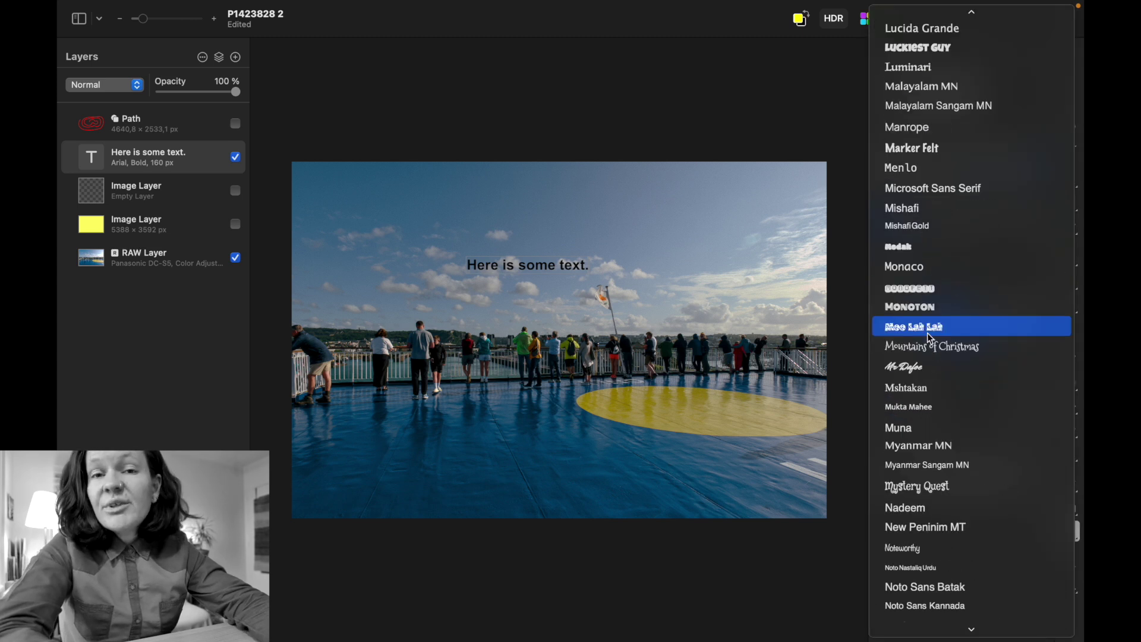
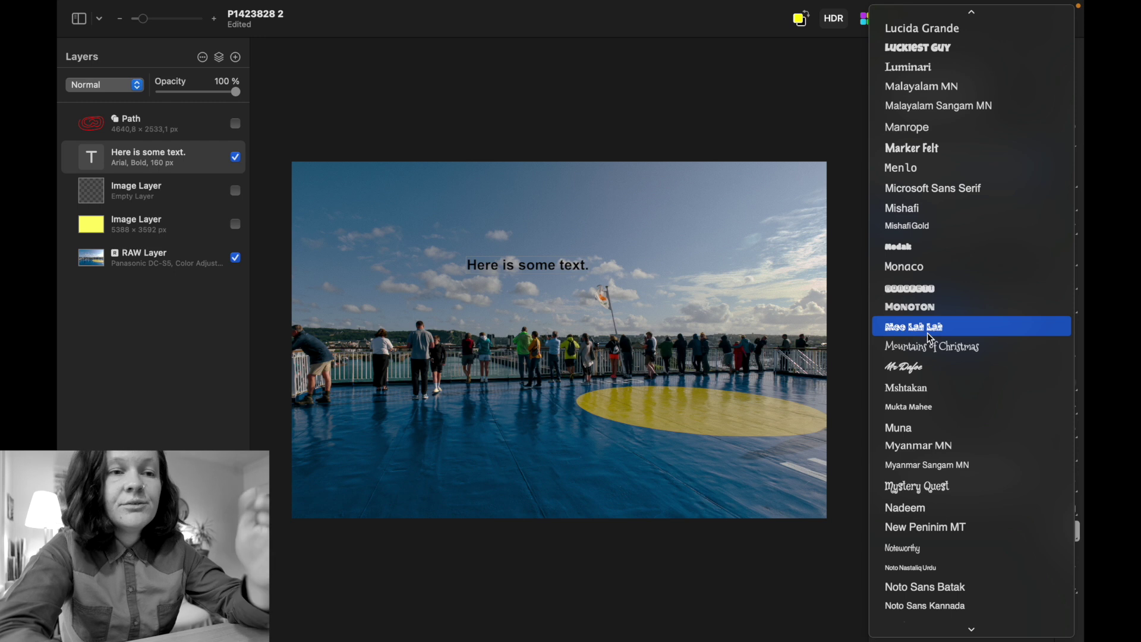
scroll(934, 273, "up", 9)
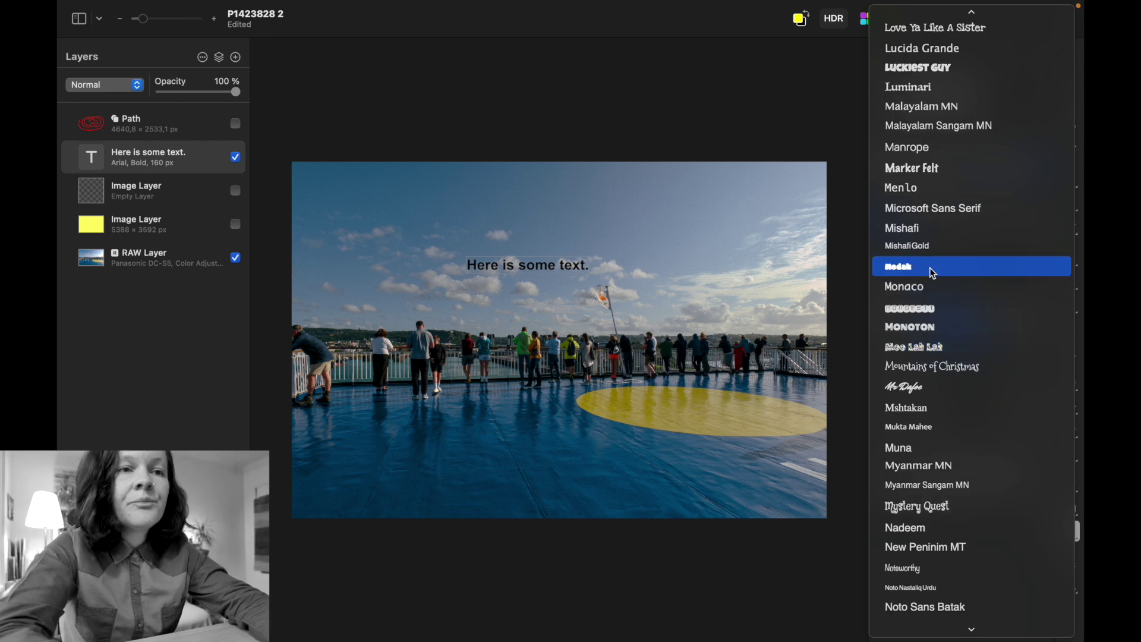
scroll(933, 273, "up", 8)
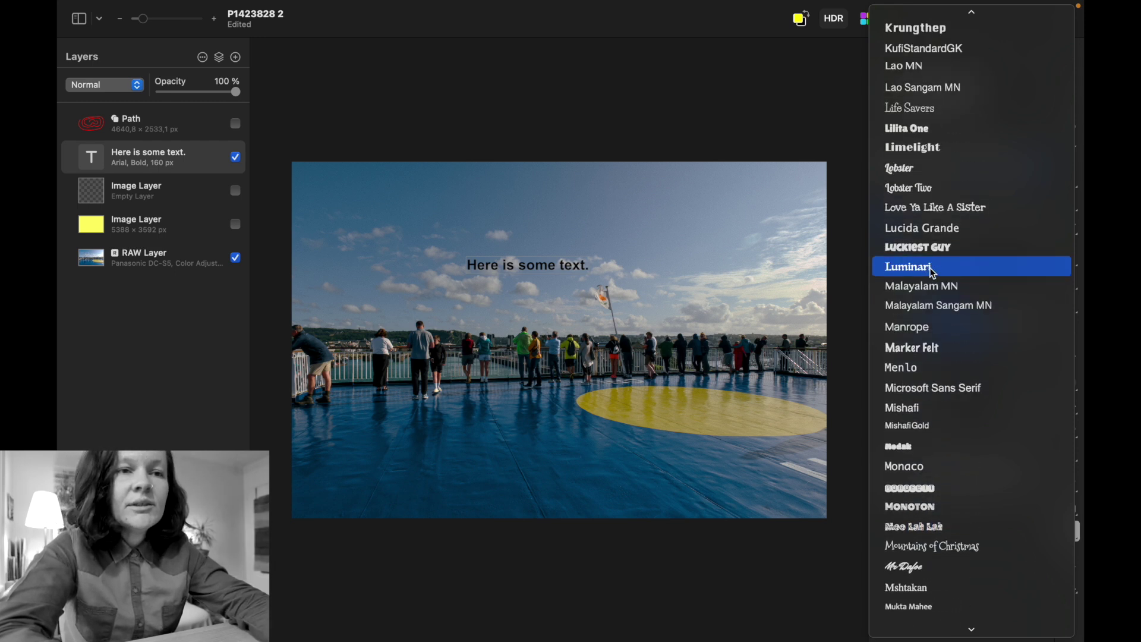
scroll(933, 273, "up", 2)
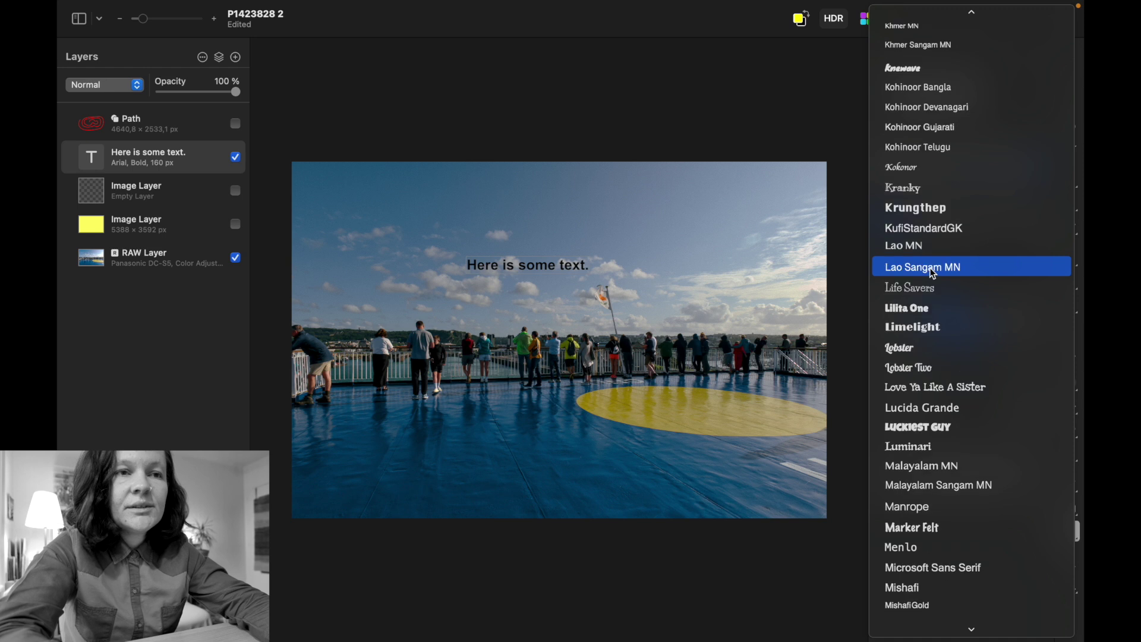
scroll(933, 273, "down", 20)
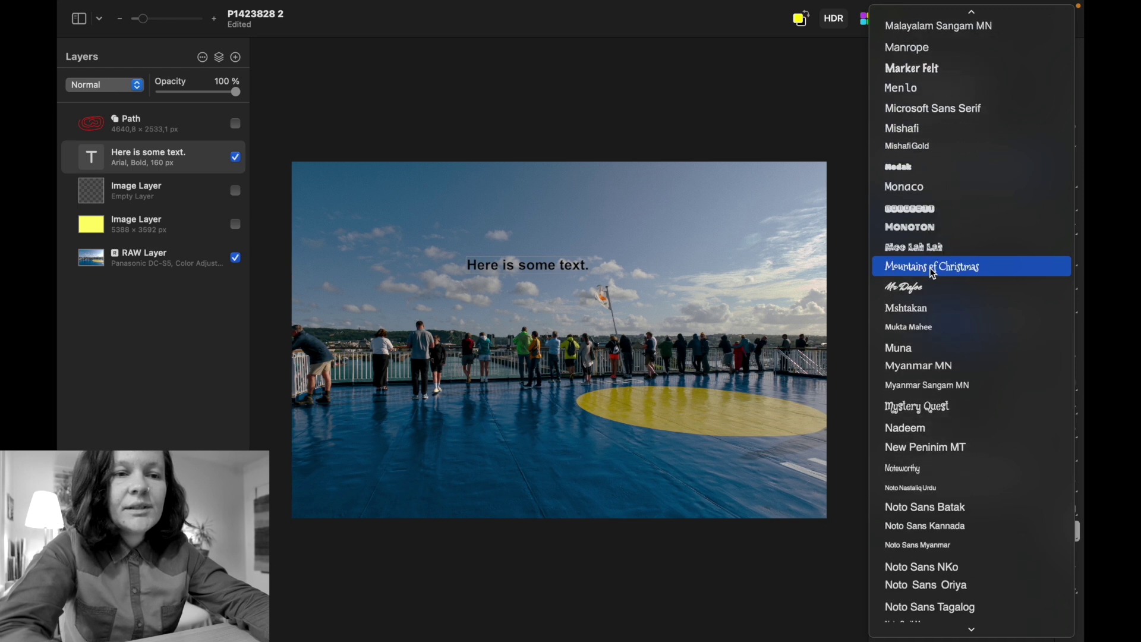
scroll(933, 273, "down", 20)
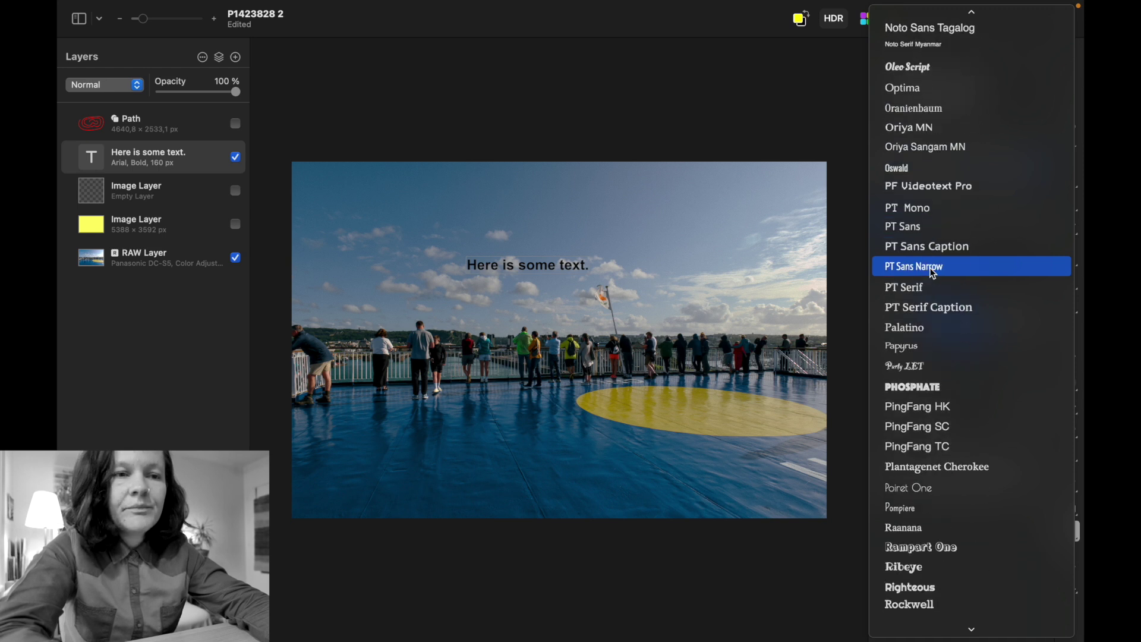
scroll(934, 274, "down", 1)
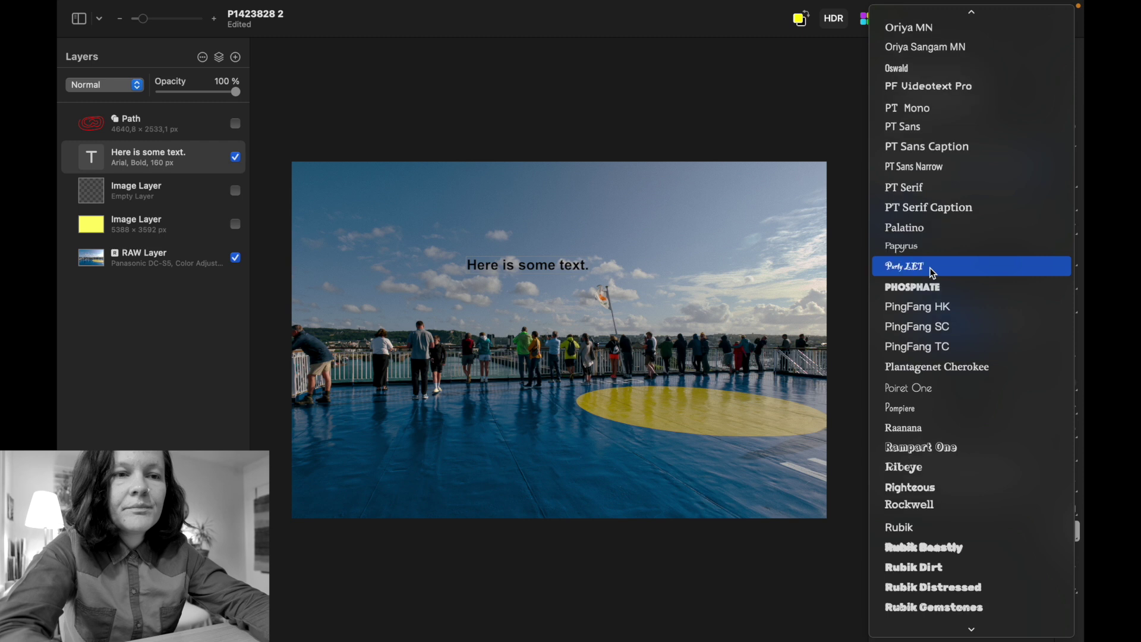
scroll(933, 273, "up", 3)
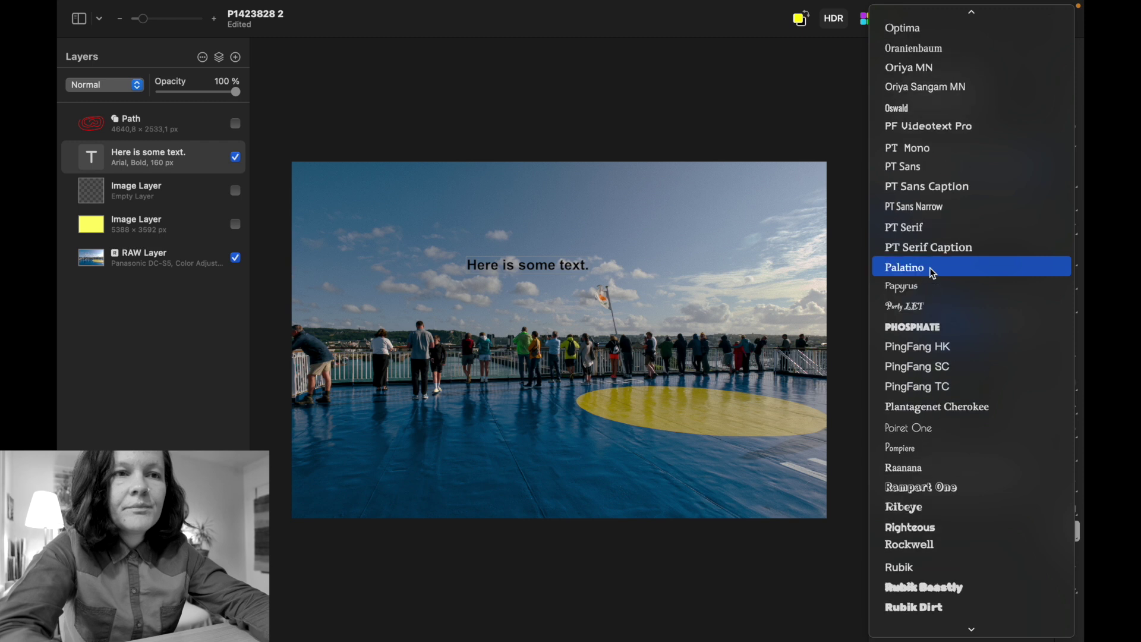
left_click(939, 156)
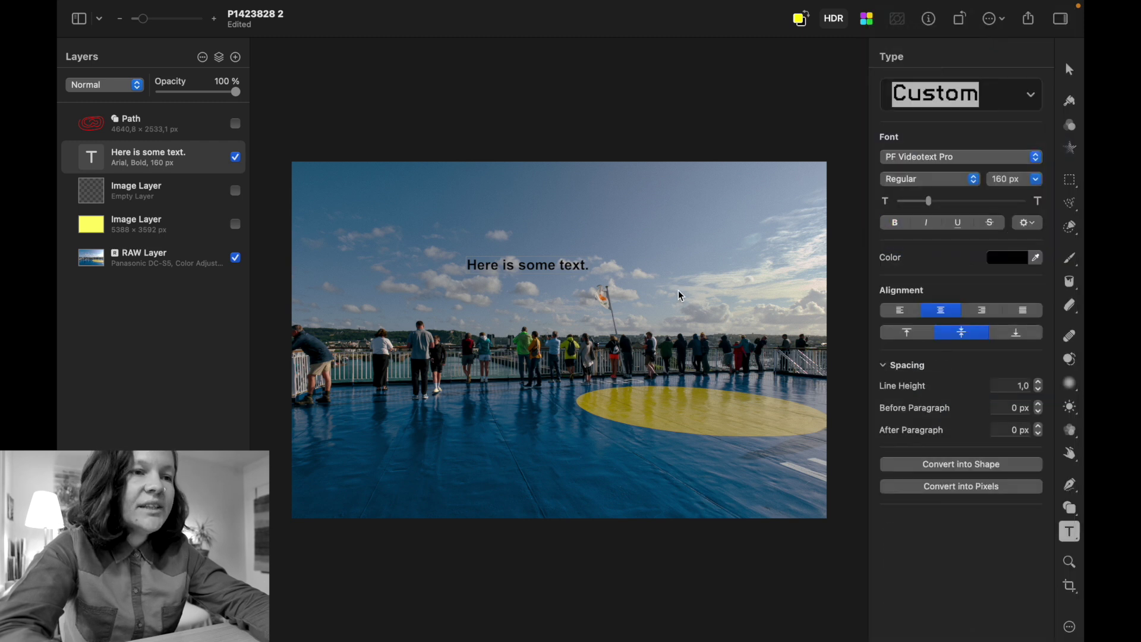
- Select the entire "Here is some text." line and apply the PF Videotext Pro font to it
left_click(556, 269)
triple_click(556, 269)
left_click(934, 157)
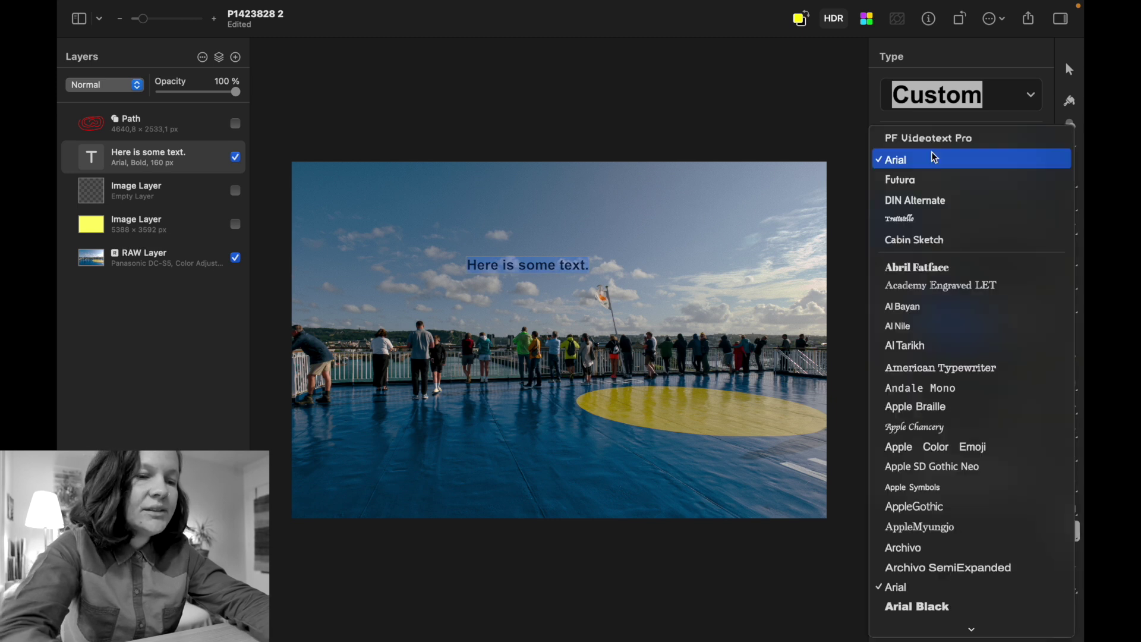
left_click(930, 139)
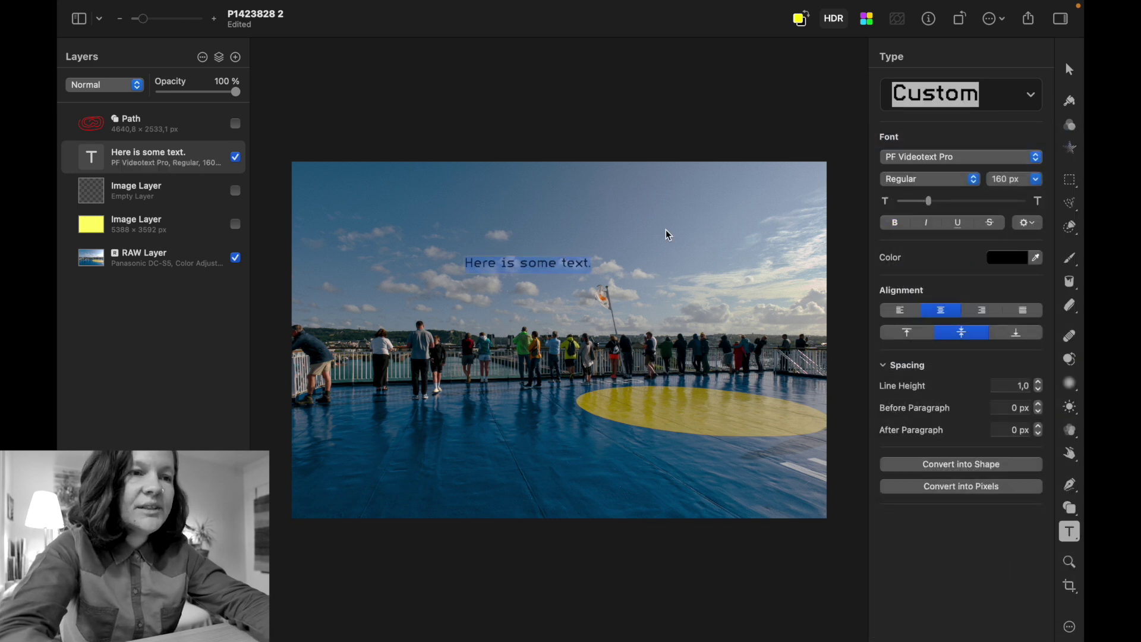
- Try enlarging the sky text to 2000 px and entering a font size of 3000
left_click_drag(930, 201, 1045, 209)
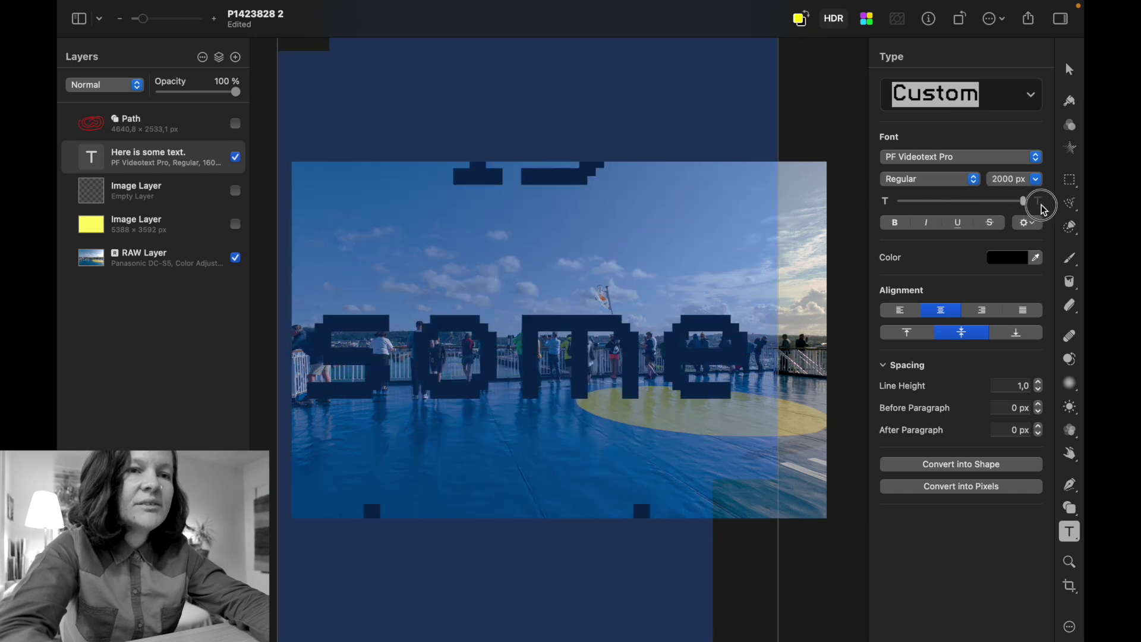
type("3")
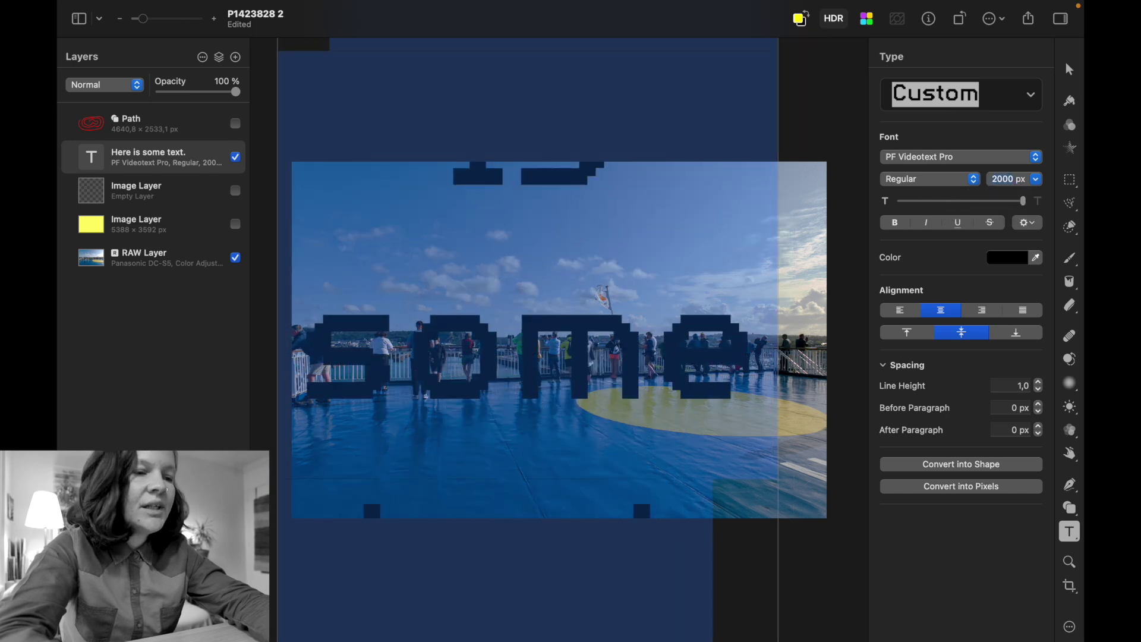
type("000")
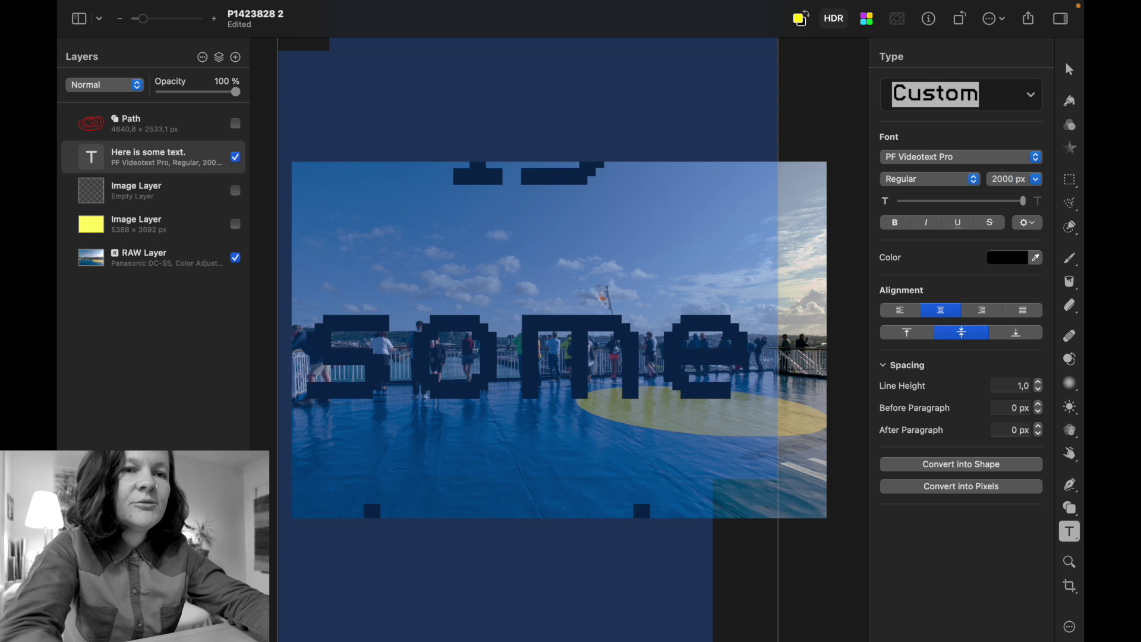
- Set the sky text's font size to about 526 px and move it slightly up and to the right
left_click_drag(1023, 201, 957, 202)
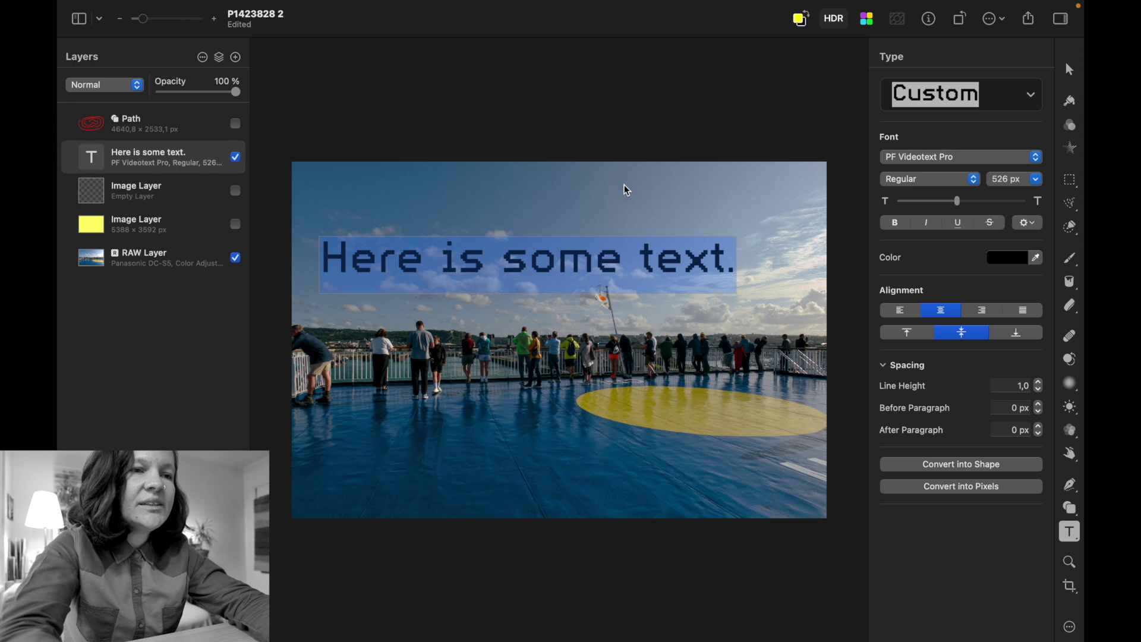
left_click_drag(606, 247, 635, 233)
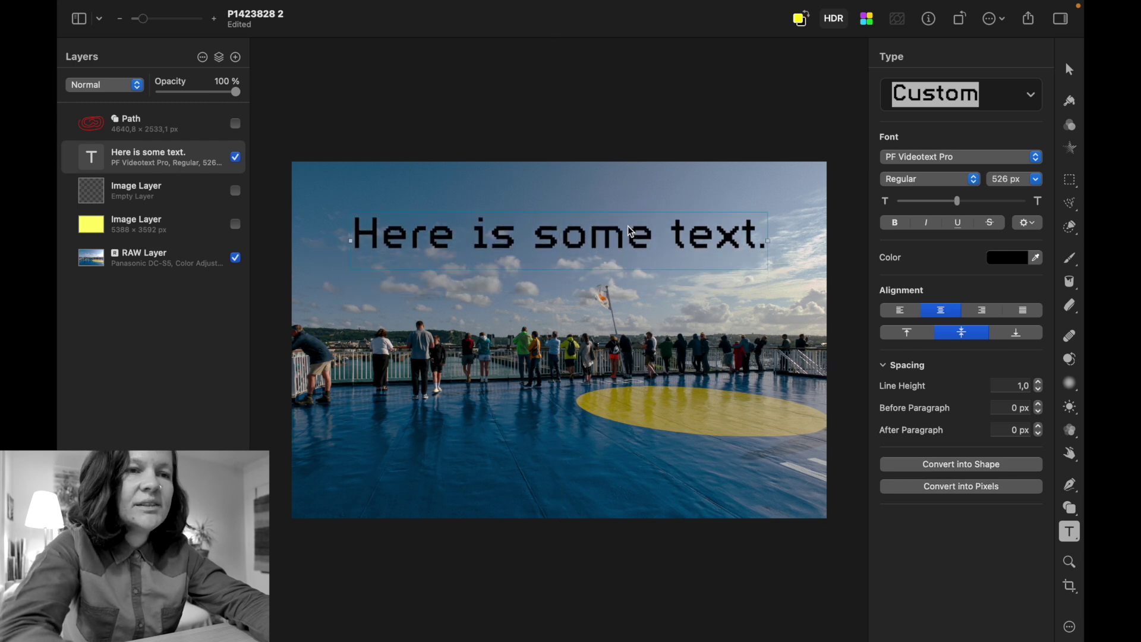
- Color the whole sky text with the light yellow Basic swatch and look at the advanced font options
left_click(1036, 260)
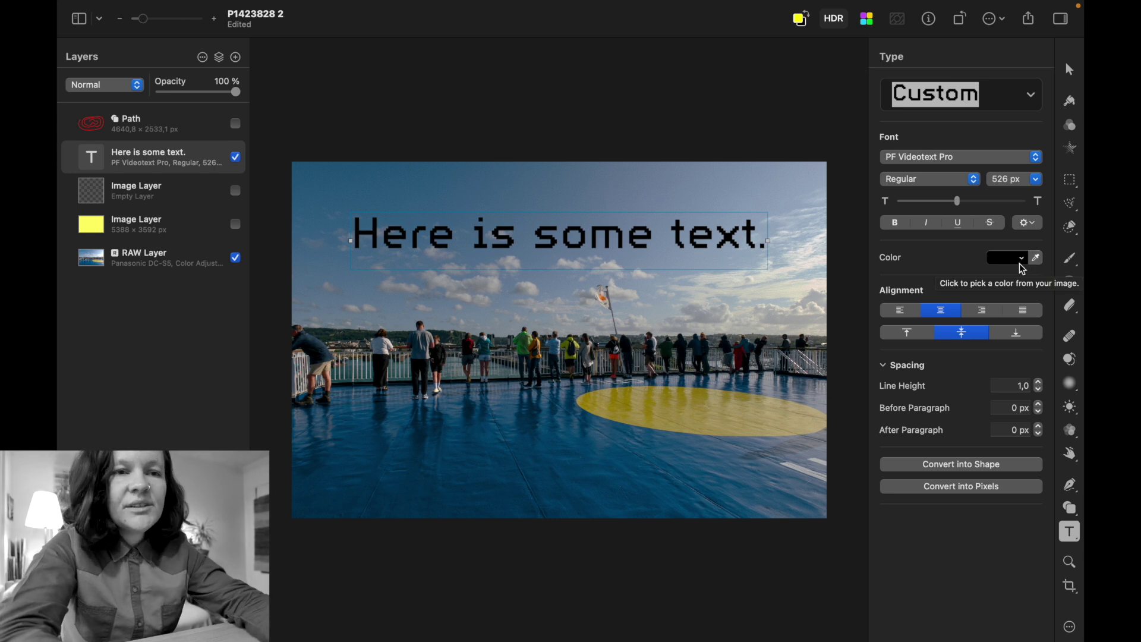
left_click(664, 238)
left_click(1024, 260)
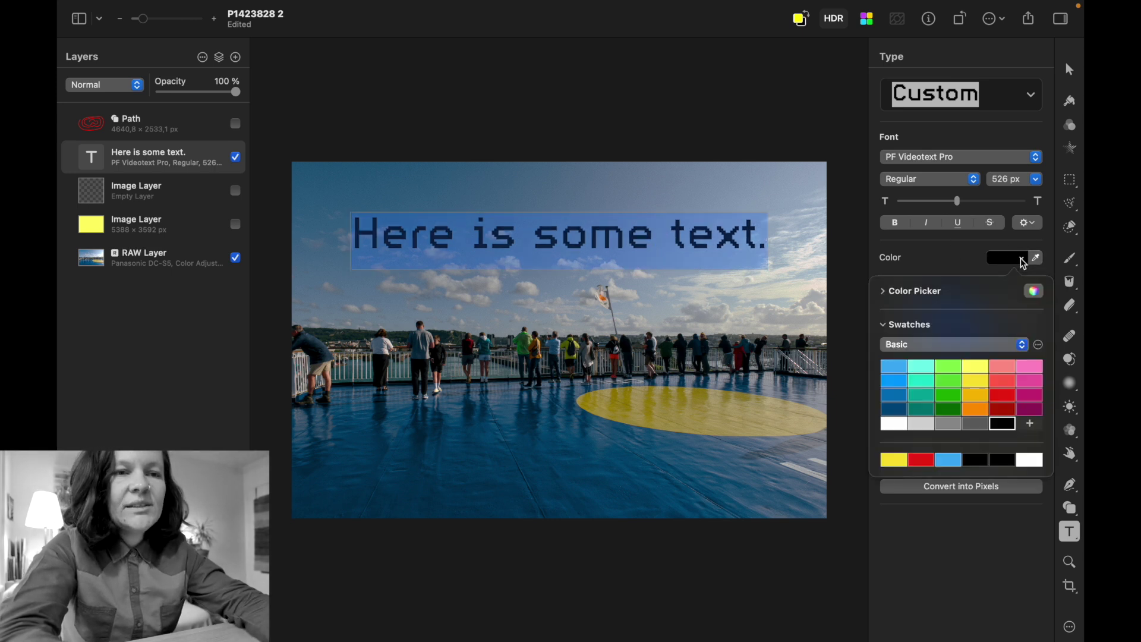
left_click(978, 367)
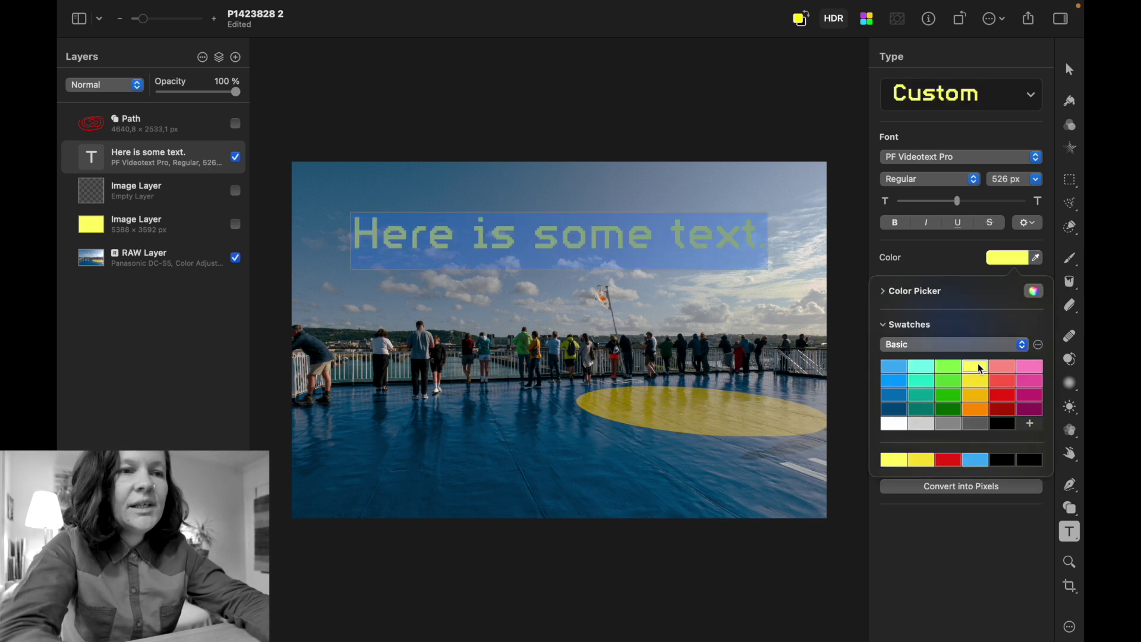
left_click(950, 260)
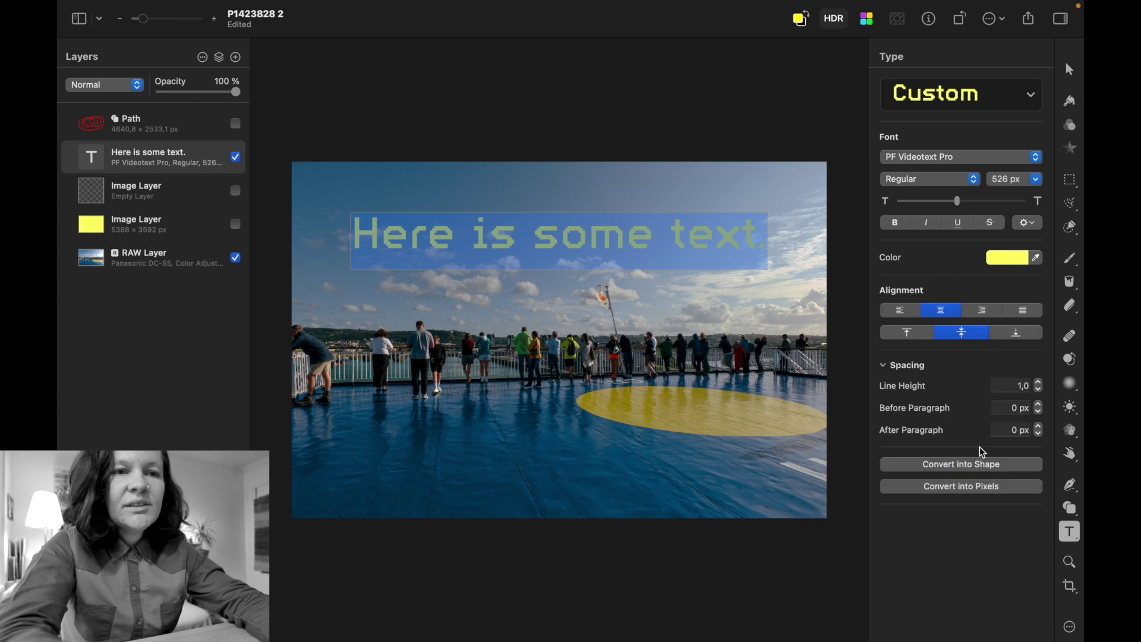
left_click(1028, 224)
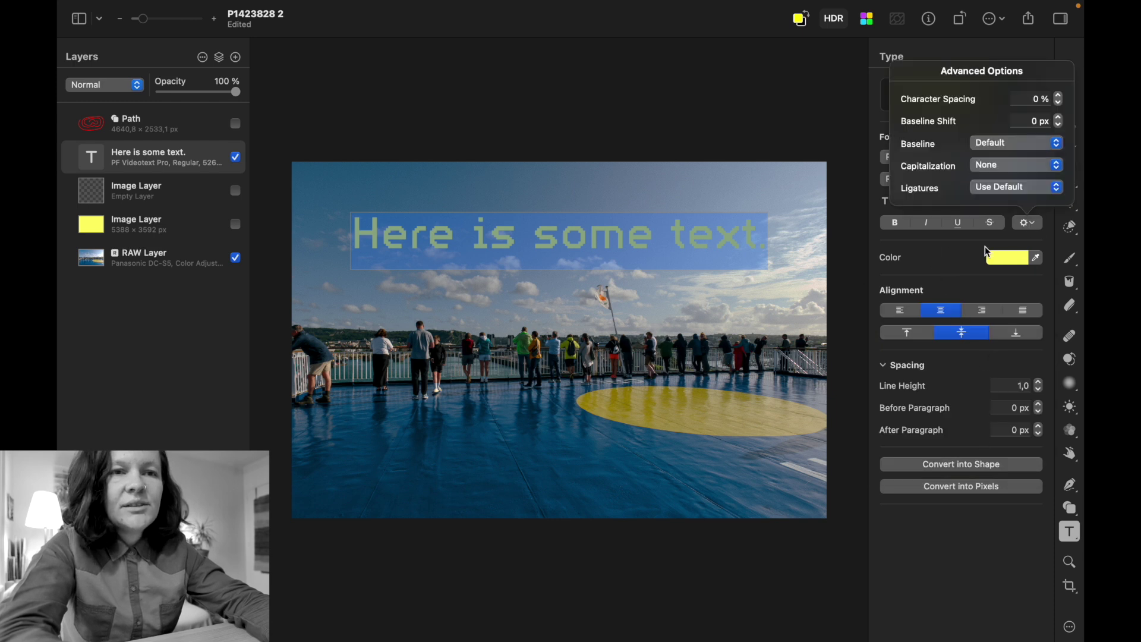
left_click(969, 263)
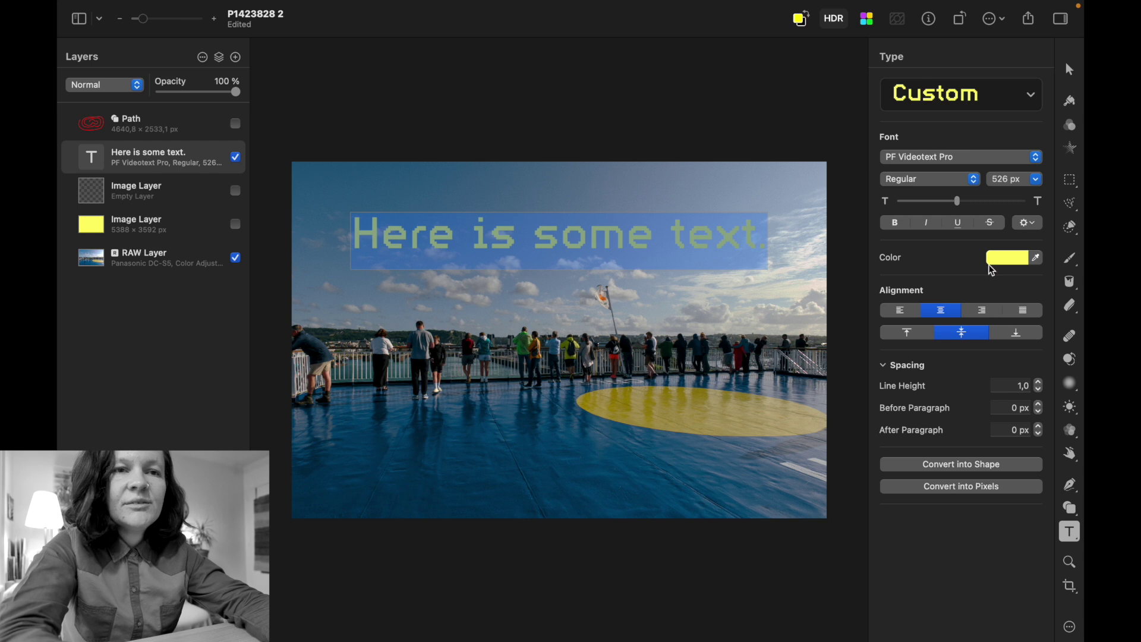
- Enable a Fill style on the sky text and set its color to the light yellow Basic swatch
left_click(1071, 102)
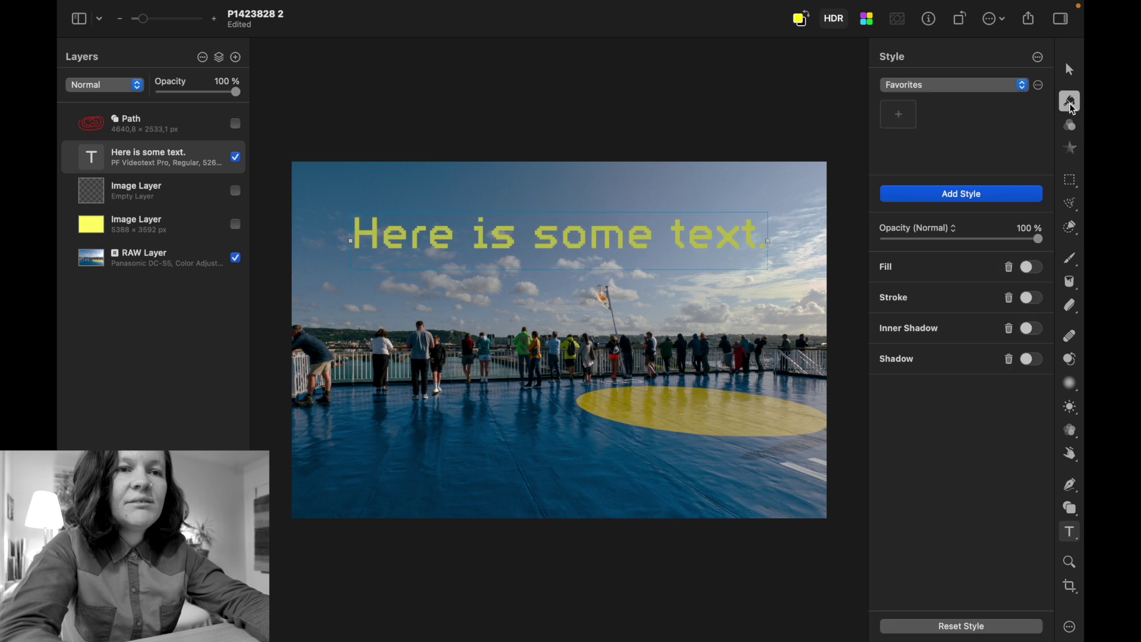
left_click(1033, 268)
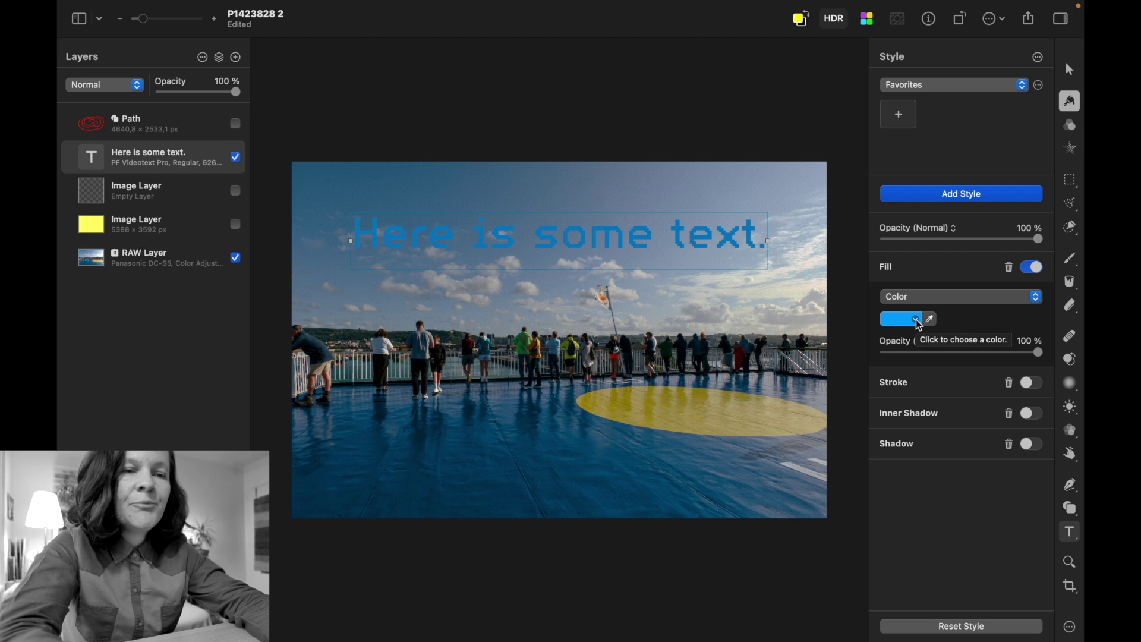
left_click(1031, 268)
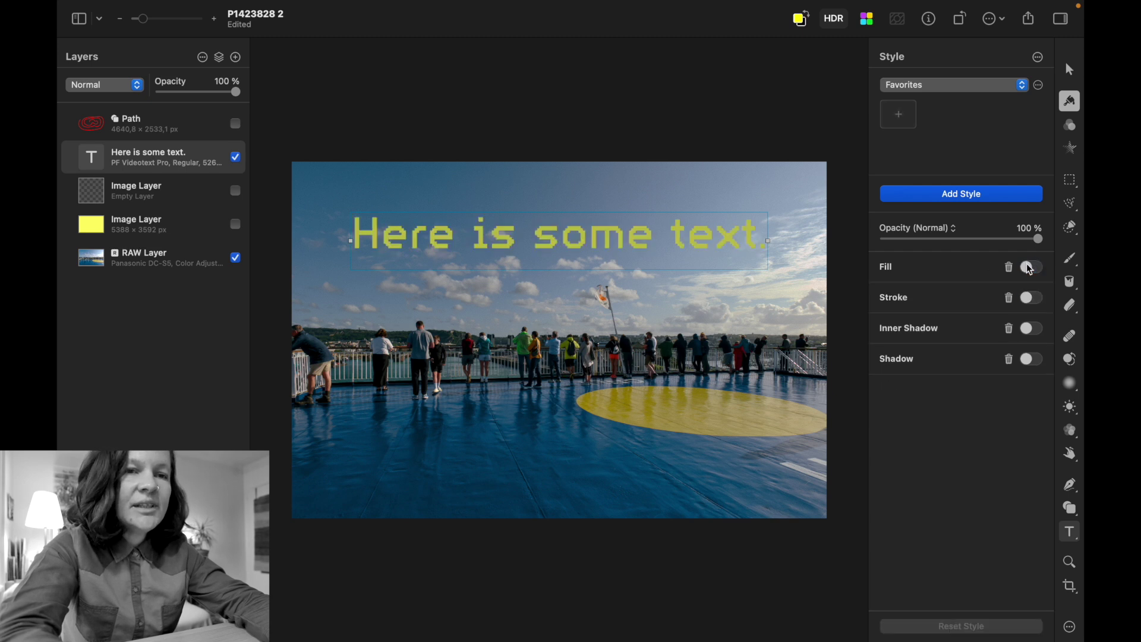
left_click(1033, 269)
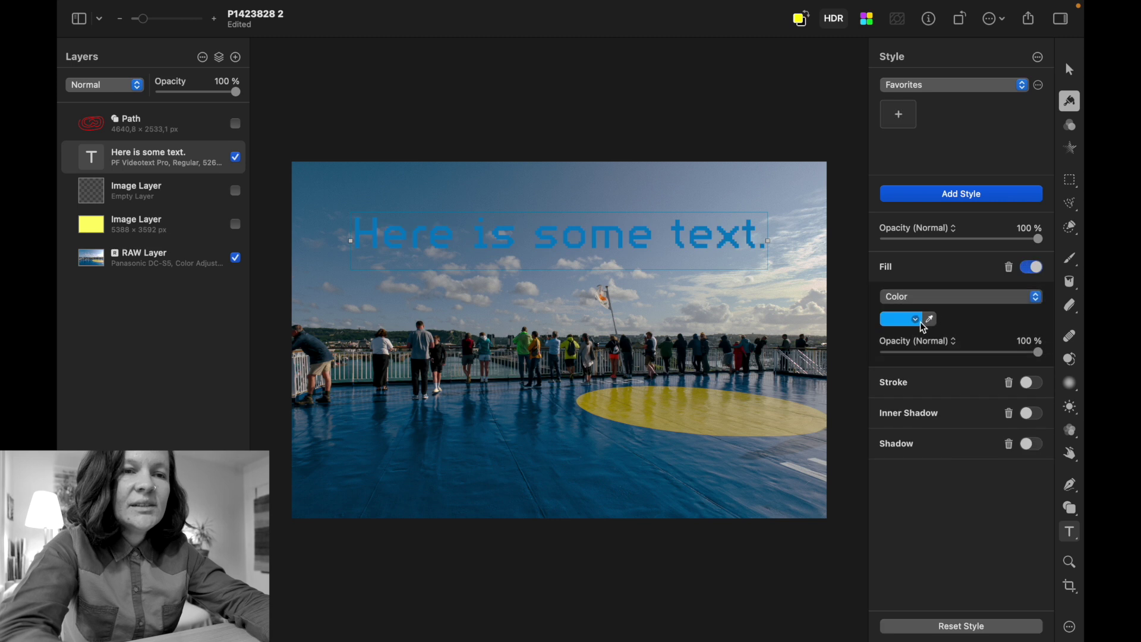
left_click(917, 322)
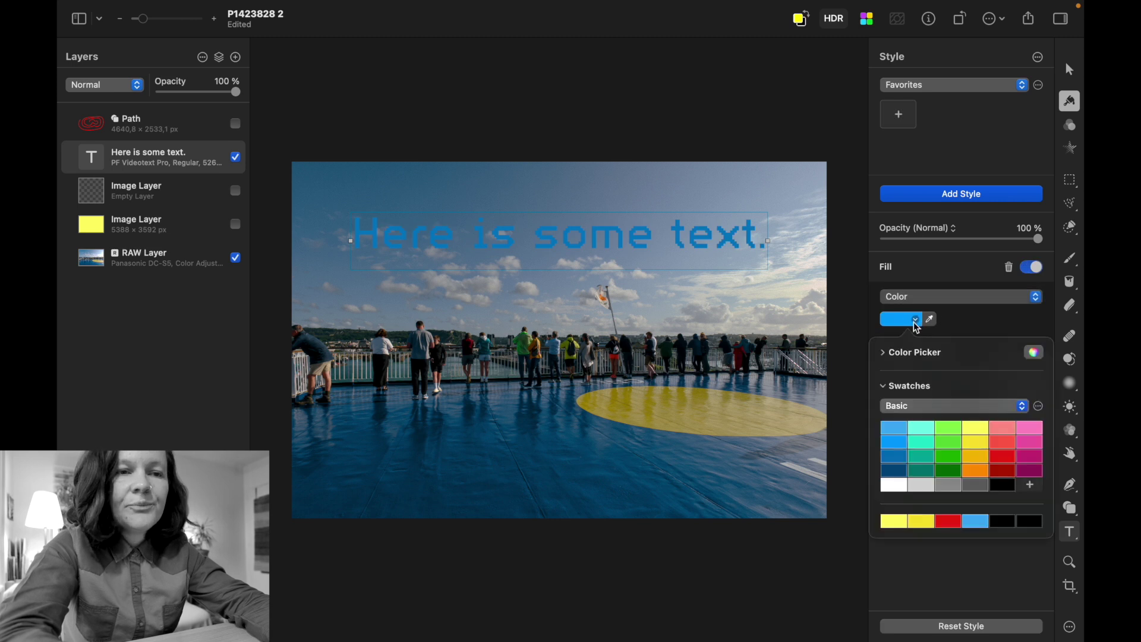
left_click(979, 443)
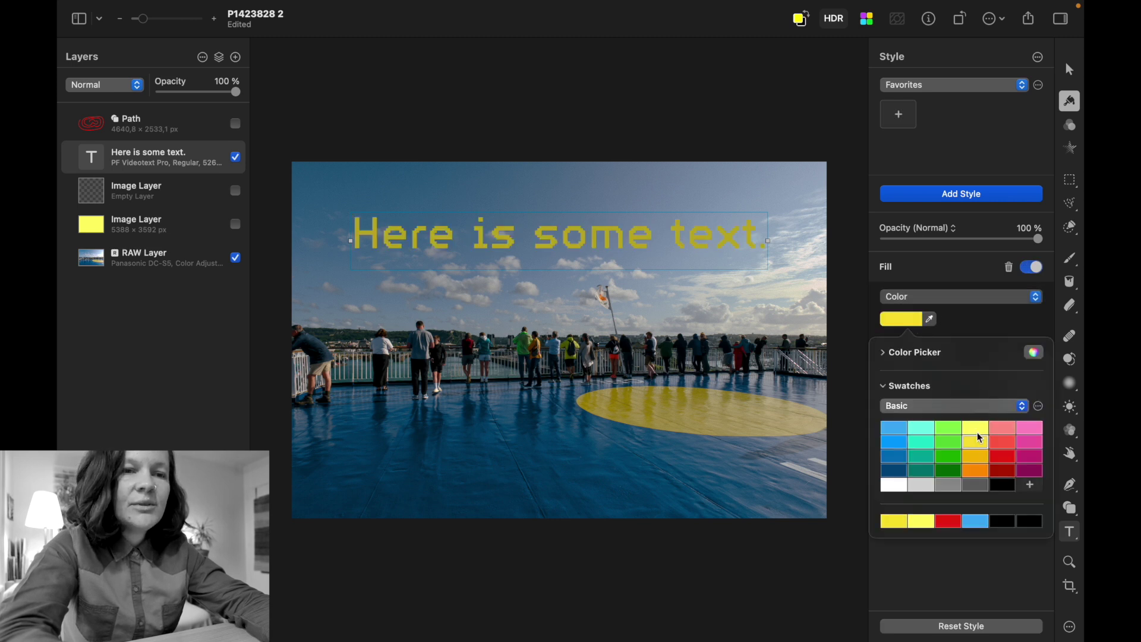
left_click(977, 433)
left_click(980, 326)
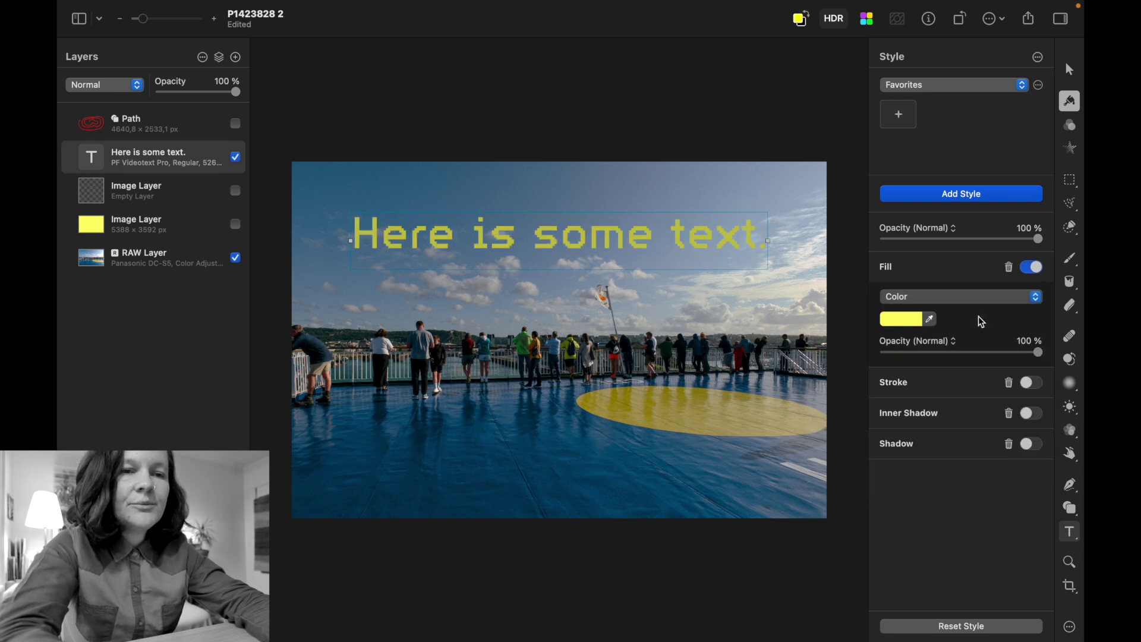
- Bring up the system Colors window for the text's fill and try the Blueberry pencil color
left_click(915, 322)
left_click(1035, 353)
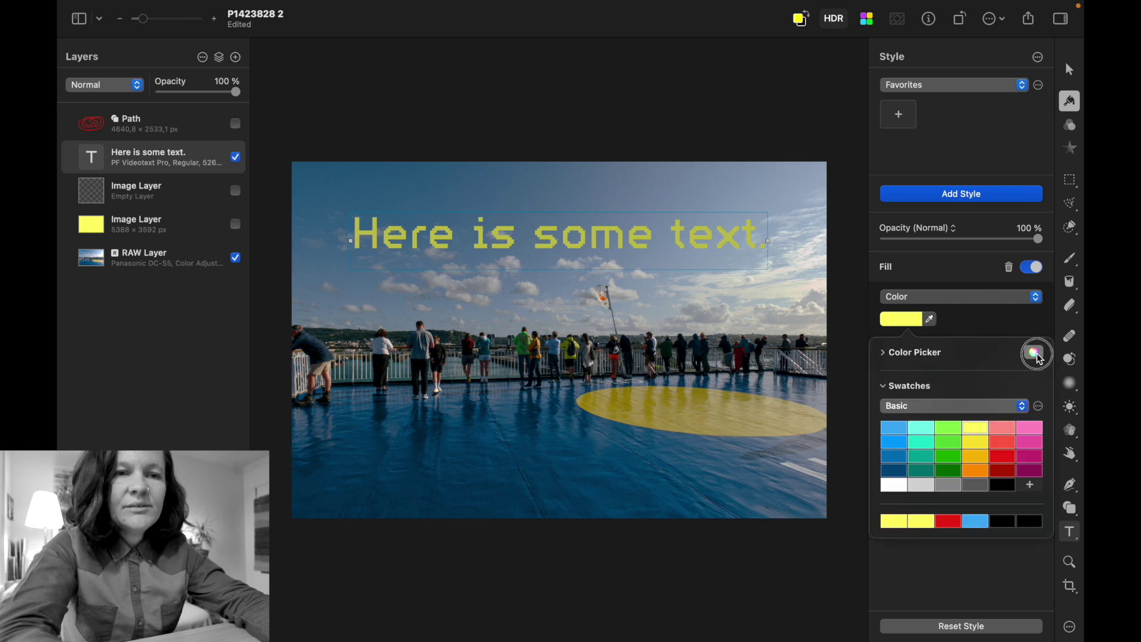
left_click(854, 464)
left_click(889, 466)
left_click(905, 466)
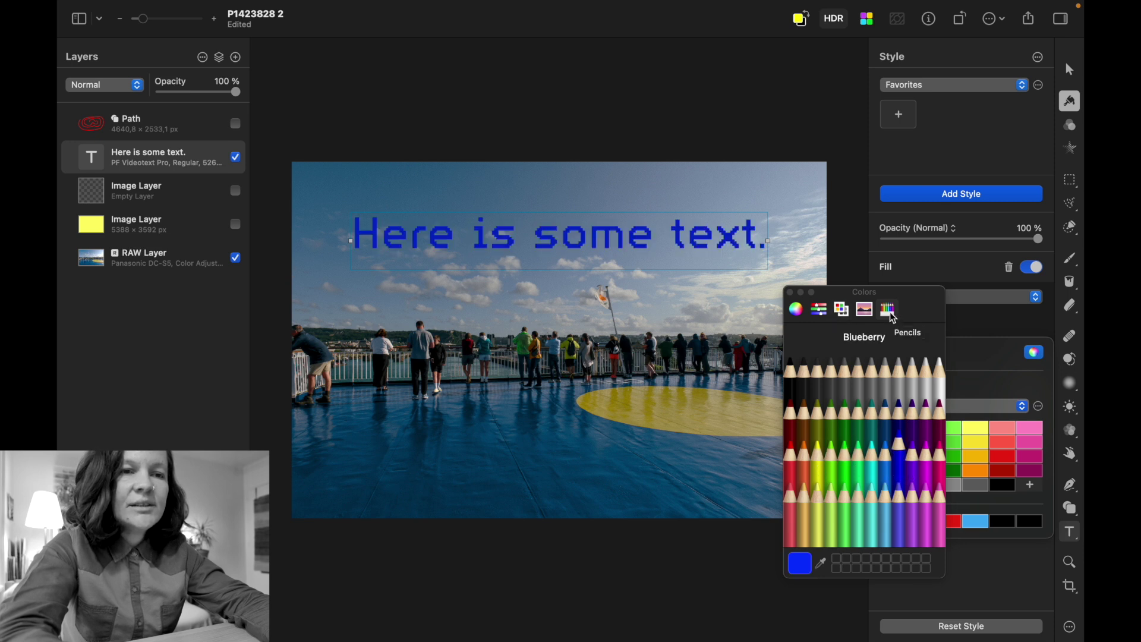
- Look through the spectrum, Crayons, RGB sliders, color wheel and Web Safe Colors palettes in the Colors window
left_click(862, 314)
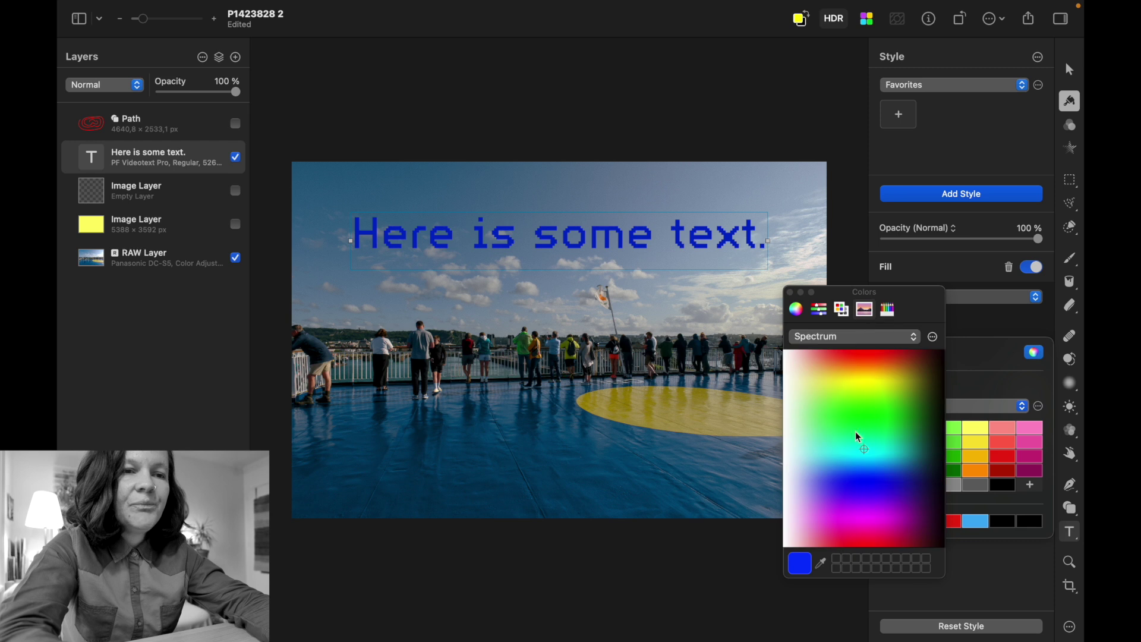
left_click(845, 310)
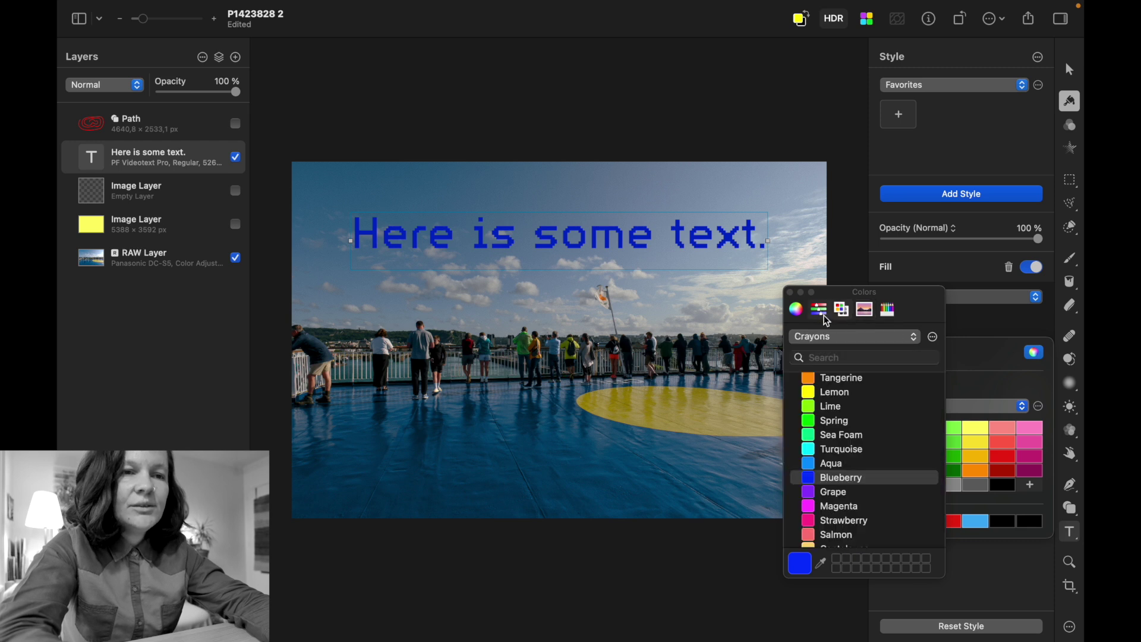
left_click(820, 310)
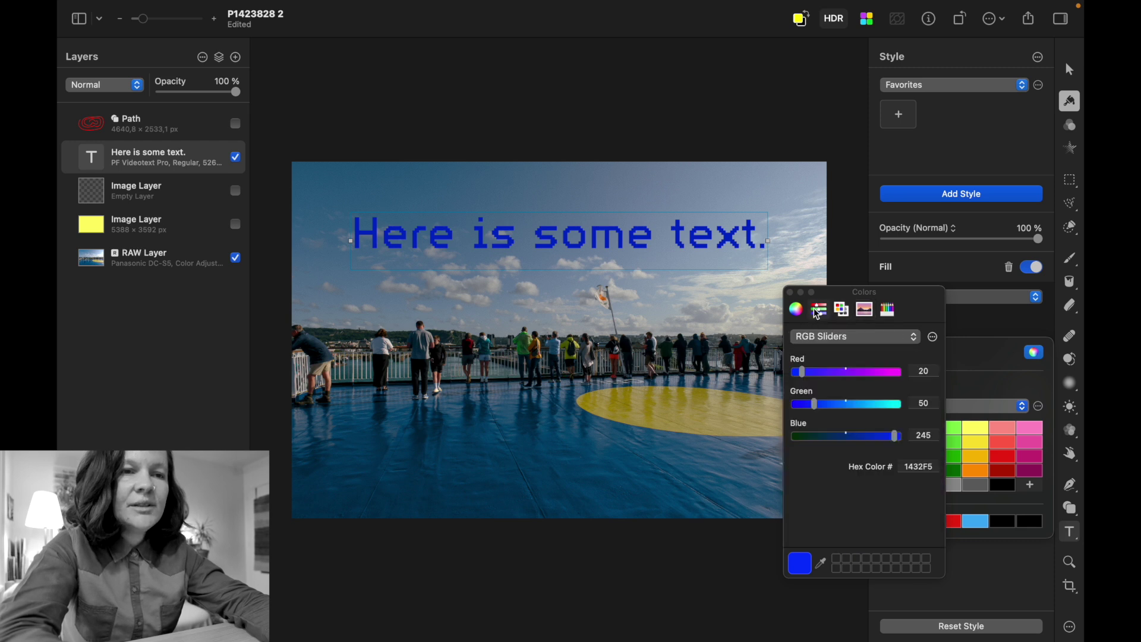
left_click(797, 309)
left_click(842, 310)
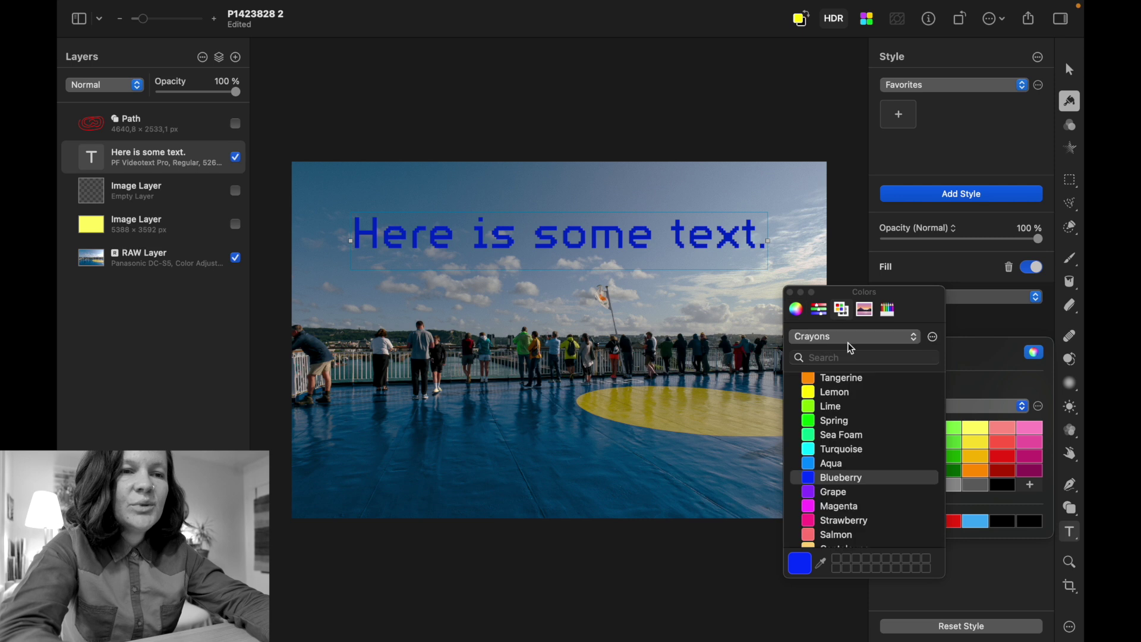
left_click(850, 339)
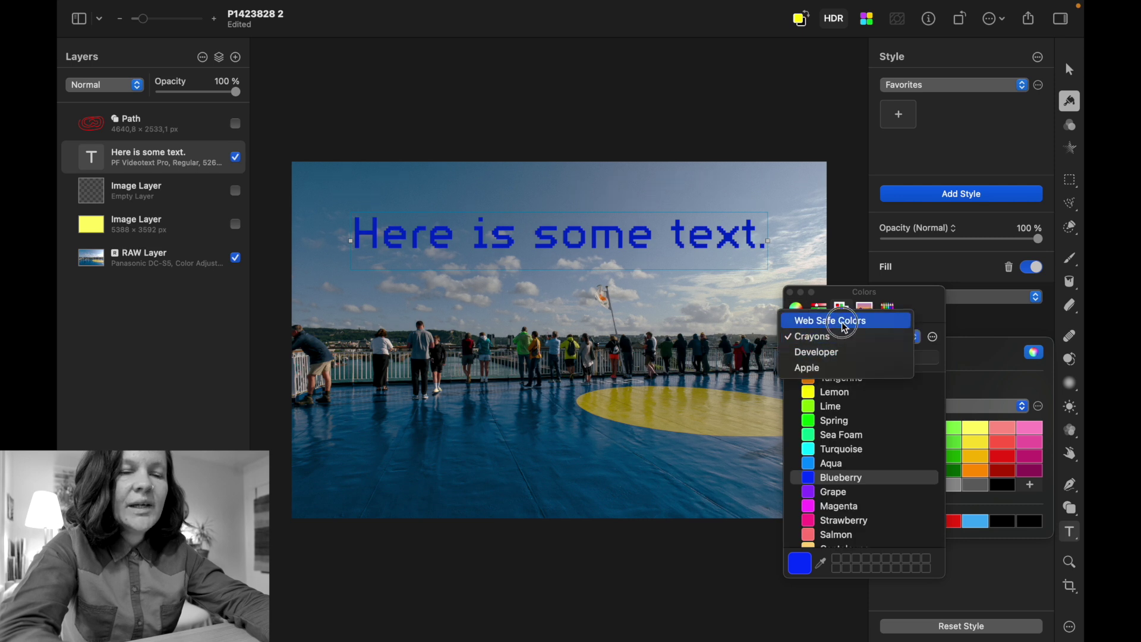
left_click(848, 321)
scroll(853, 445, "up", 15)
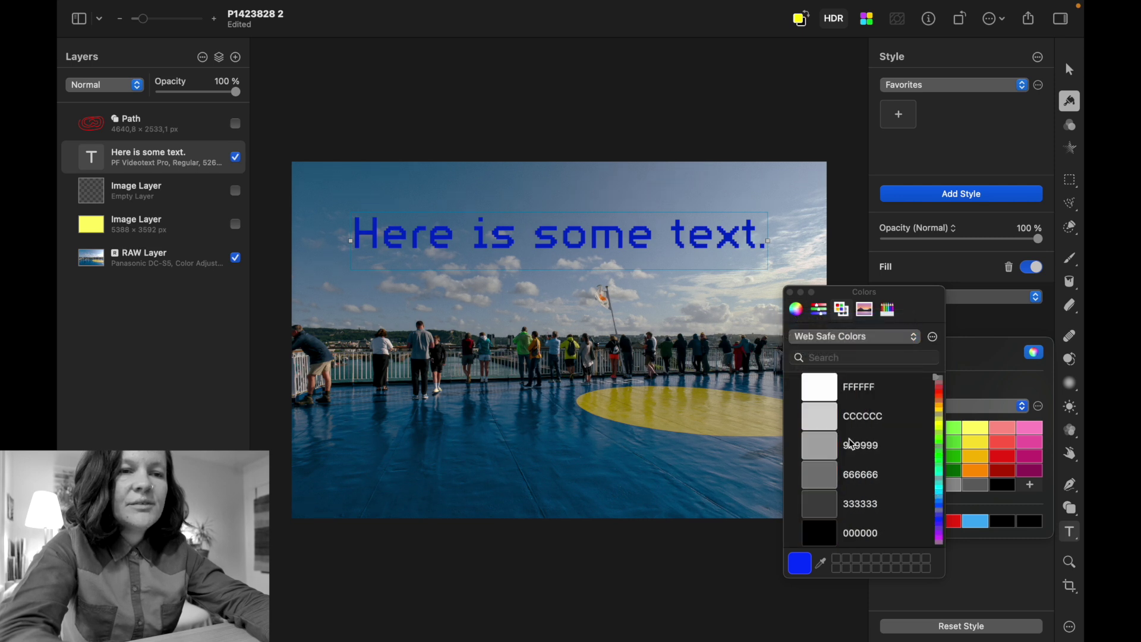
scroll(853, 444, "down", 10)
scroll(852, 445, "up", 10)
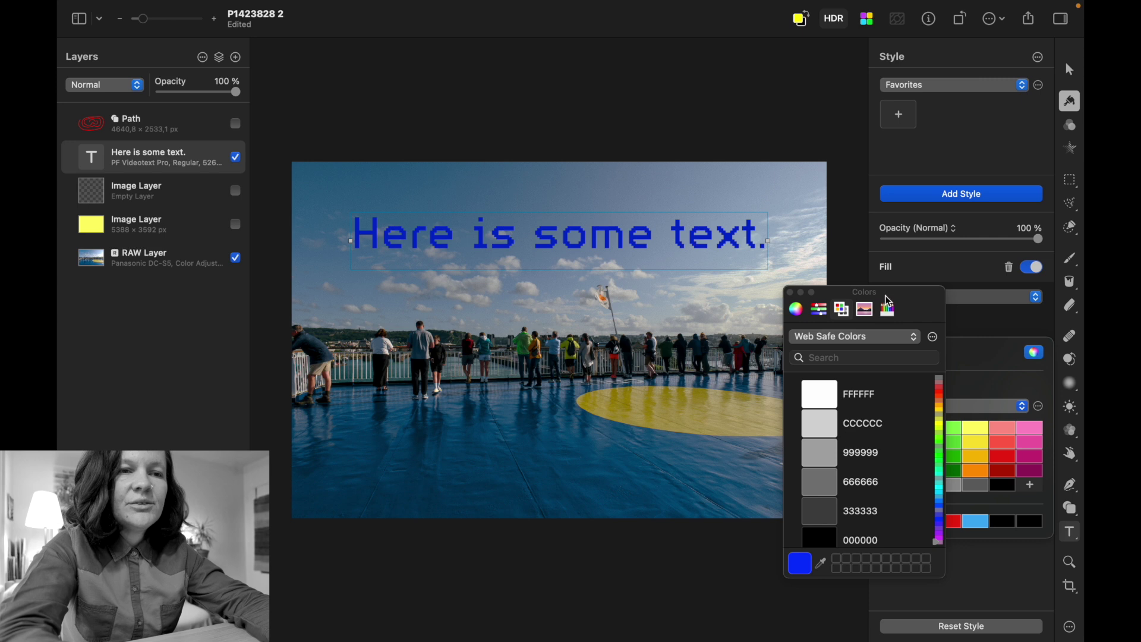
- Set the sky text's fill to the Lemon pencil color and close the color pickers
left_click(888, 309)
left_click(815, 463)
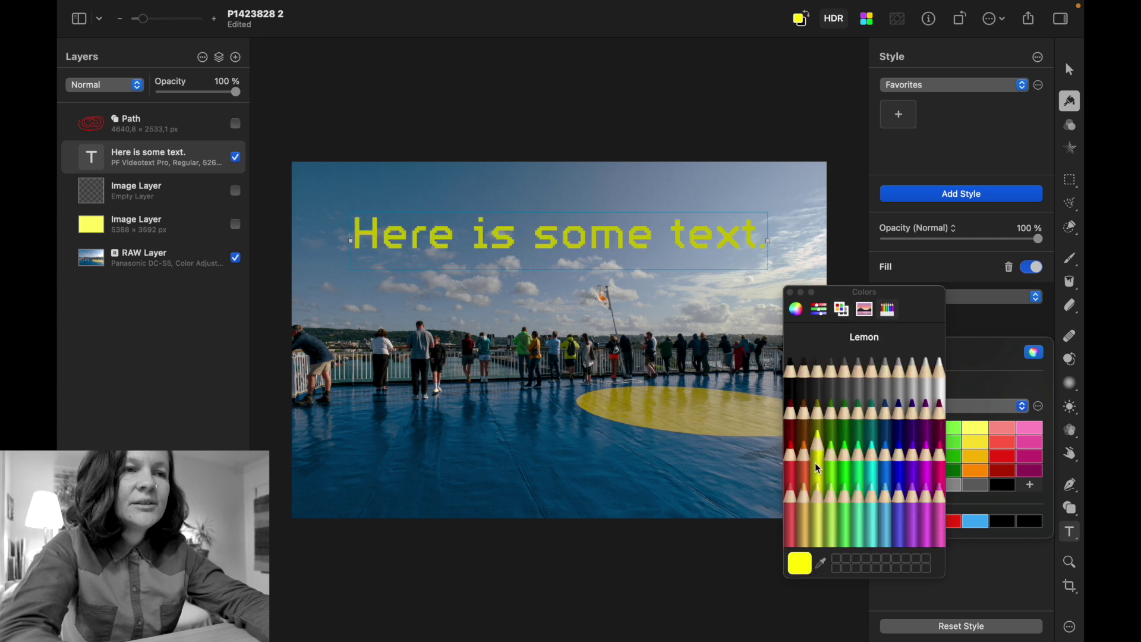
left_click(792, 293)
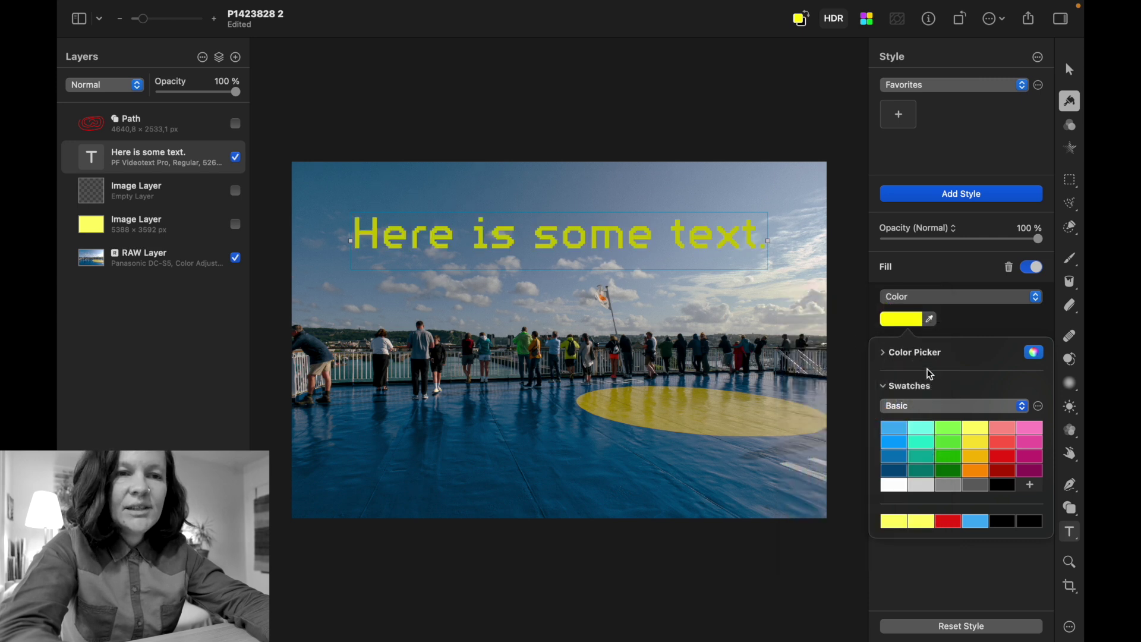
left_click(969, 328)
- Try a black stroke around the sky text, widening it to 27 px, and turn the stroke off again
left_click(1032, 382)
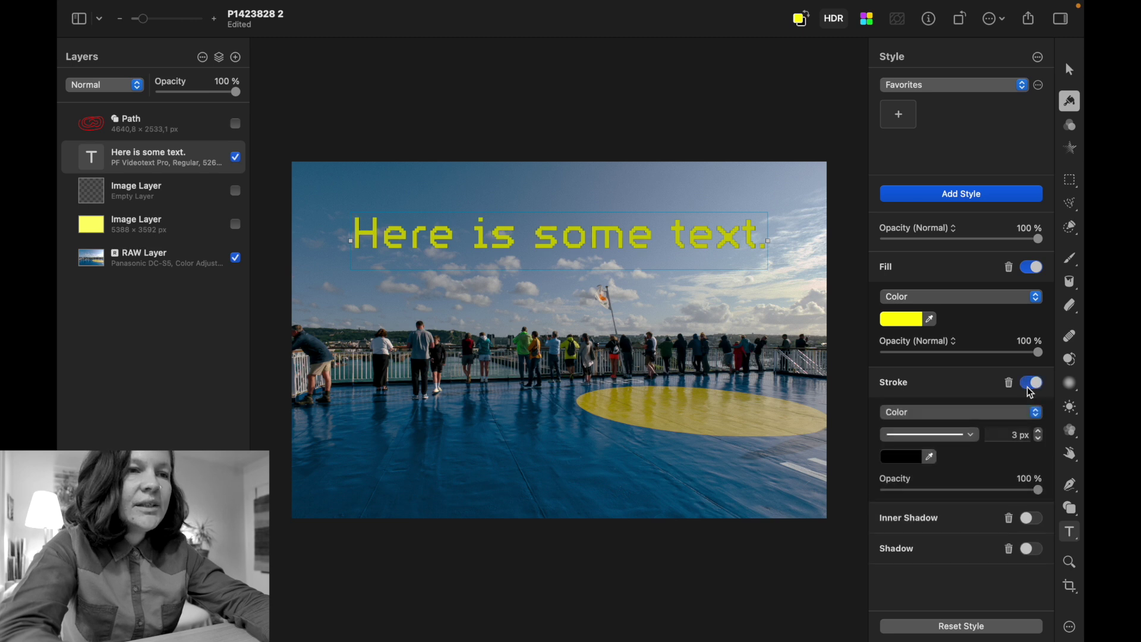
left_click(1039, 430)
left_click_drag(1039, 430, 1042, 437)
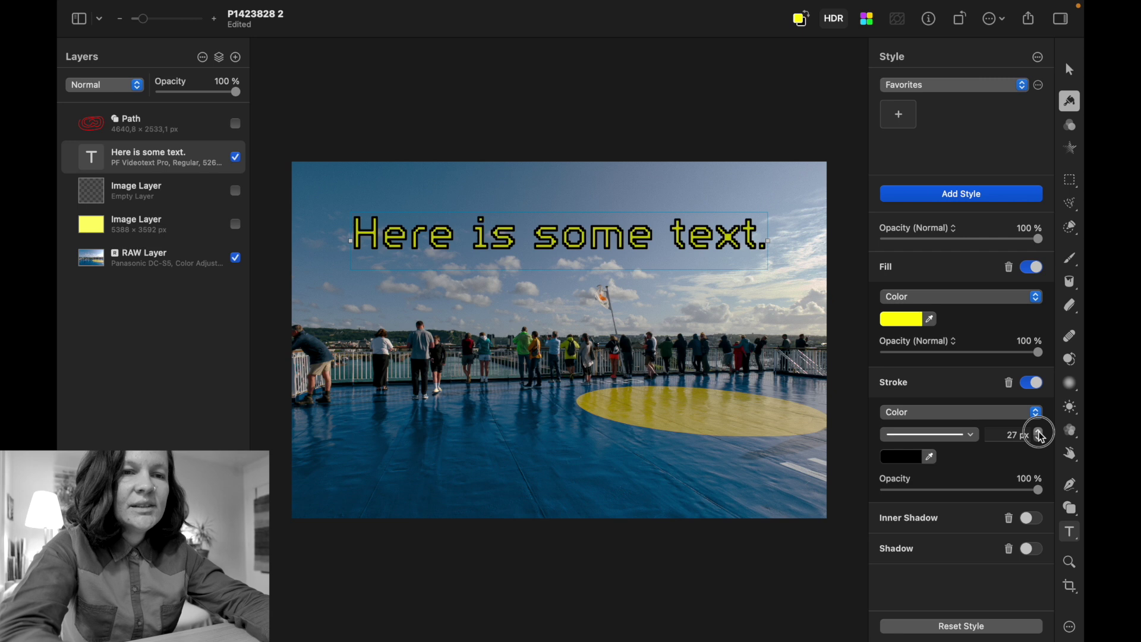
left_click_drag(1041, 437, 1041, 437)
left_click(1032, 384)
- Try a black inner shadow on the sky text with 0 px distance and 100 % opacity, and turn it off again
left_click(1027, 413)
left_click_drag(889, 484, 789, 482)
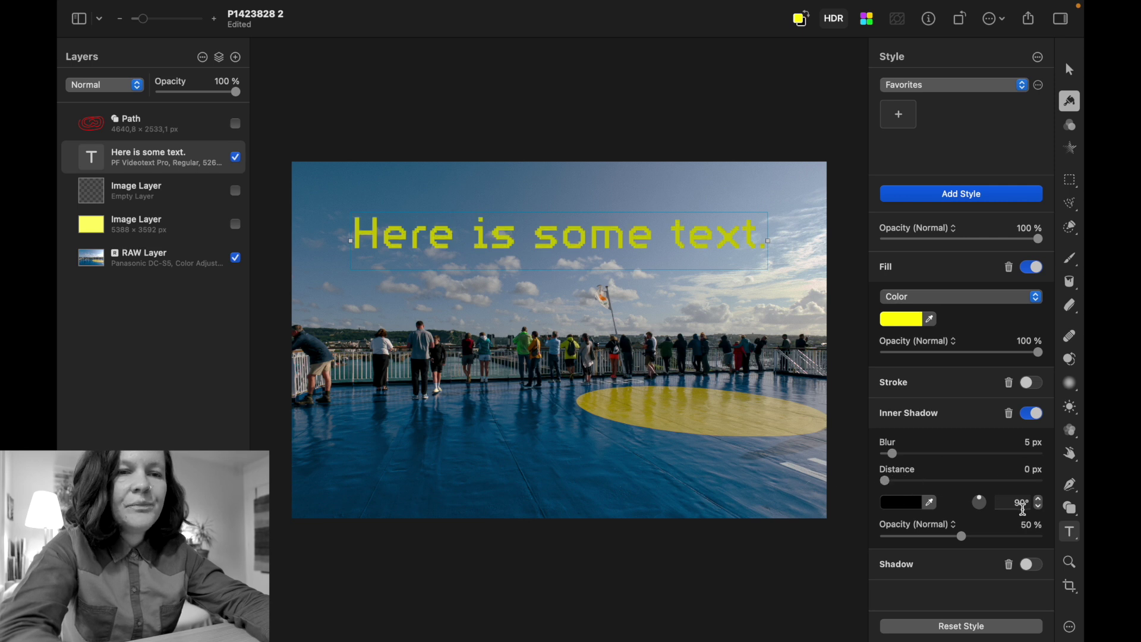
left_click_drag(963, 539, 1070, 537)
left_click_drag(886, 481, 848, 479)
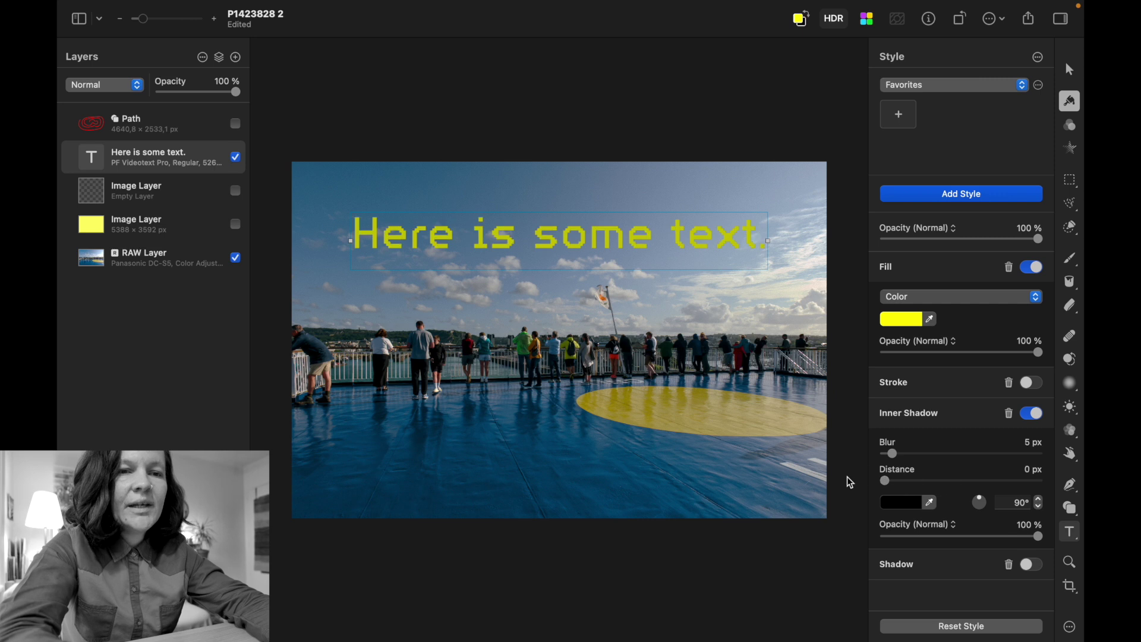
left_click(1022, 416)
- Add a black shadow to the sky text with 0 px blur, 49 px distance and 100 % opacity
left_click(1038, 445)
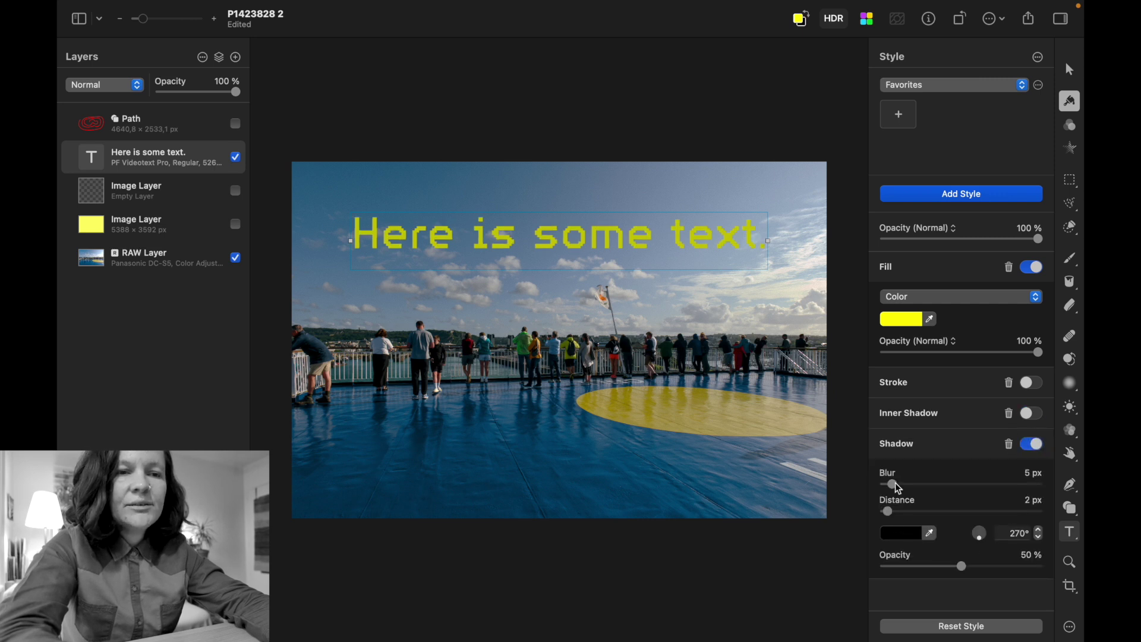
left_click_drag(896, 485, 965, 513)
left_click_drag(964, 569, 1064, 566)
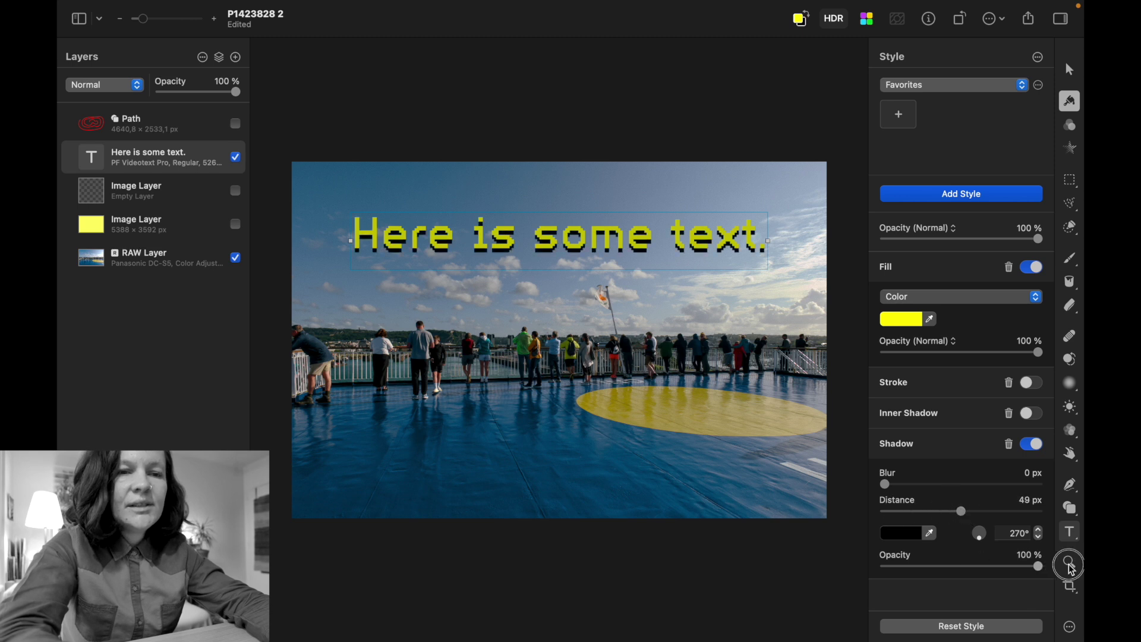
- Set the sky text's shadow angle to 45° and its distance to 52 px
left_click(1009, 535)
type("45")
key("Return")
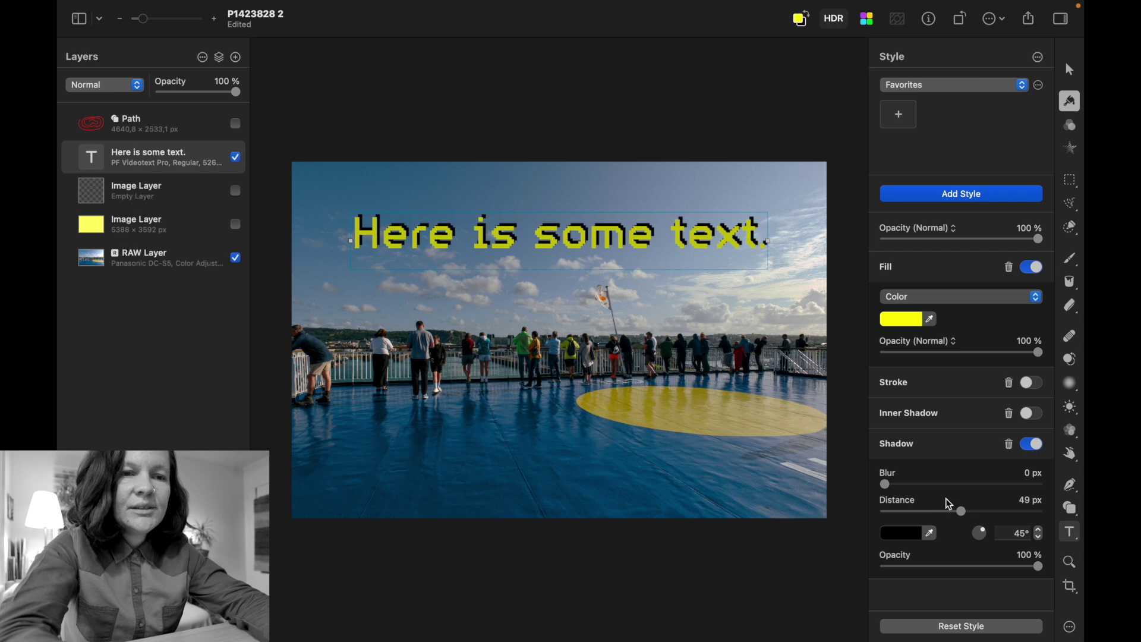
left_click_drag(959, 510, 966, 512)
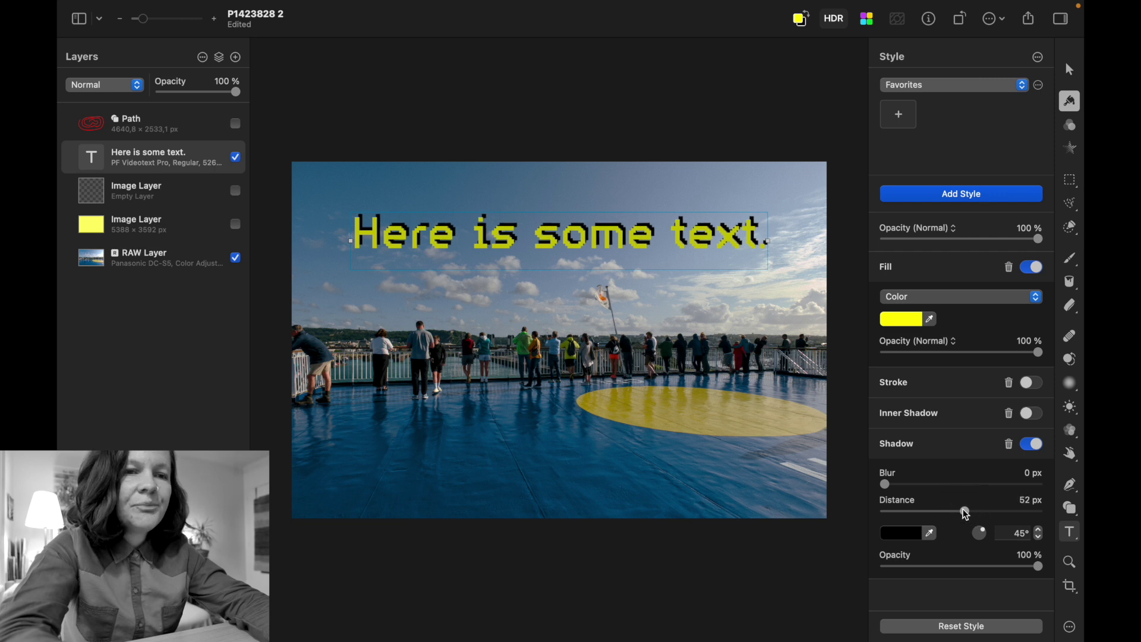
- Soften the sky text's shadow to 100 px blur with 0 px distance, toggling the shadow off and on to compare
left_click_drag(886, 486, 1055, 474)
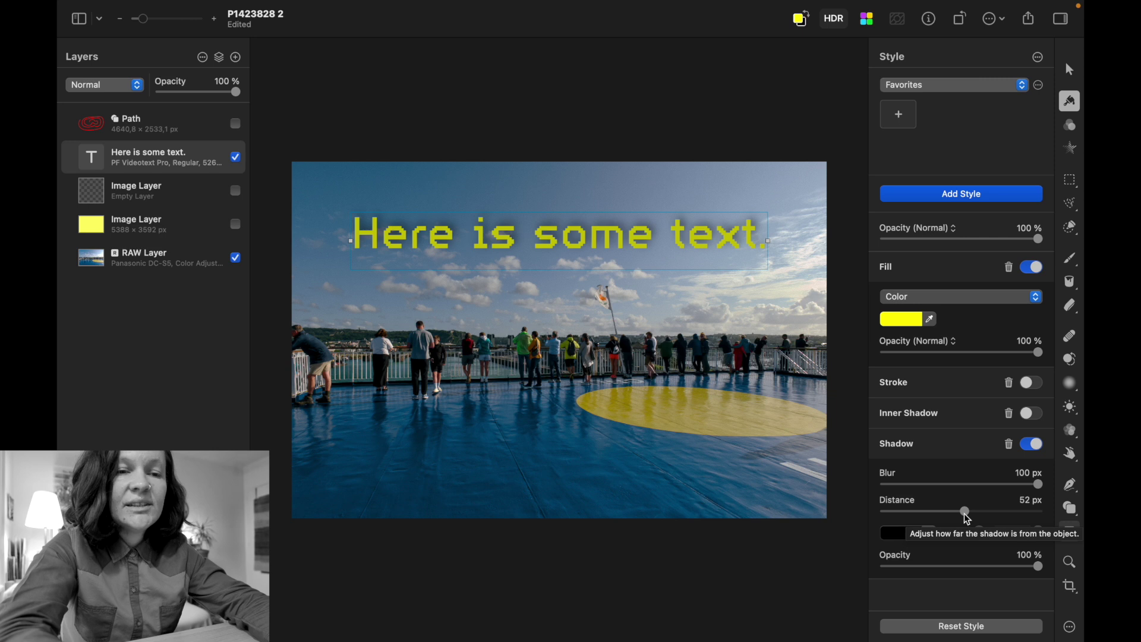
left_click_drag(964, 512, 790, 530)
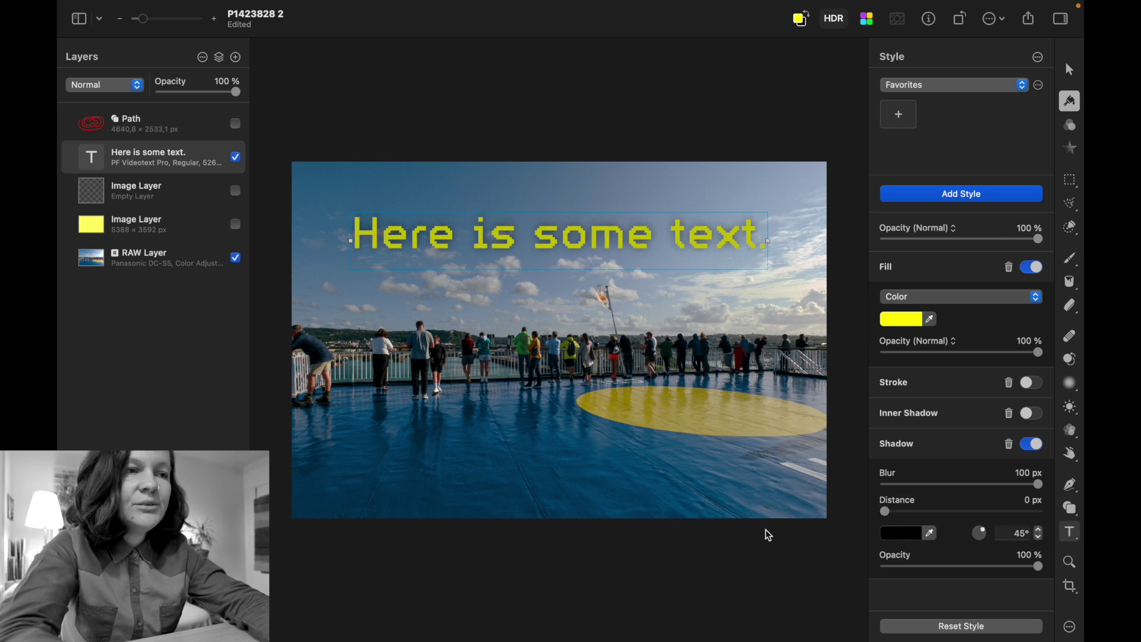
left_click_drag(1038, 492, 1083, 478)
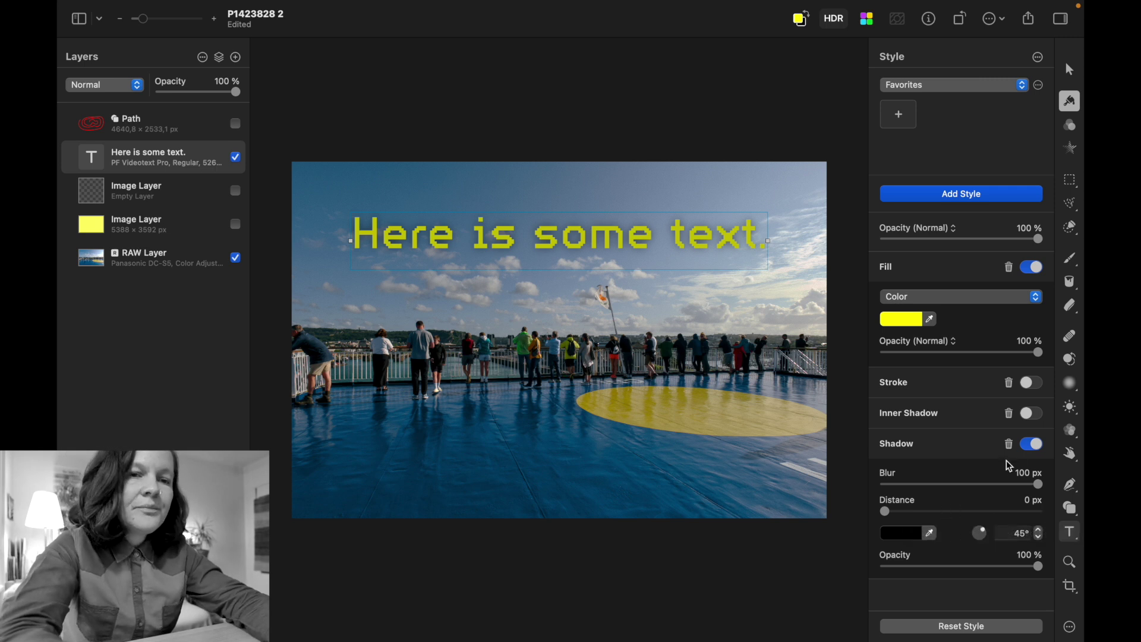
left_click(1024, 451)
left_click(1021, 453)
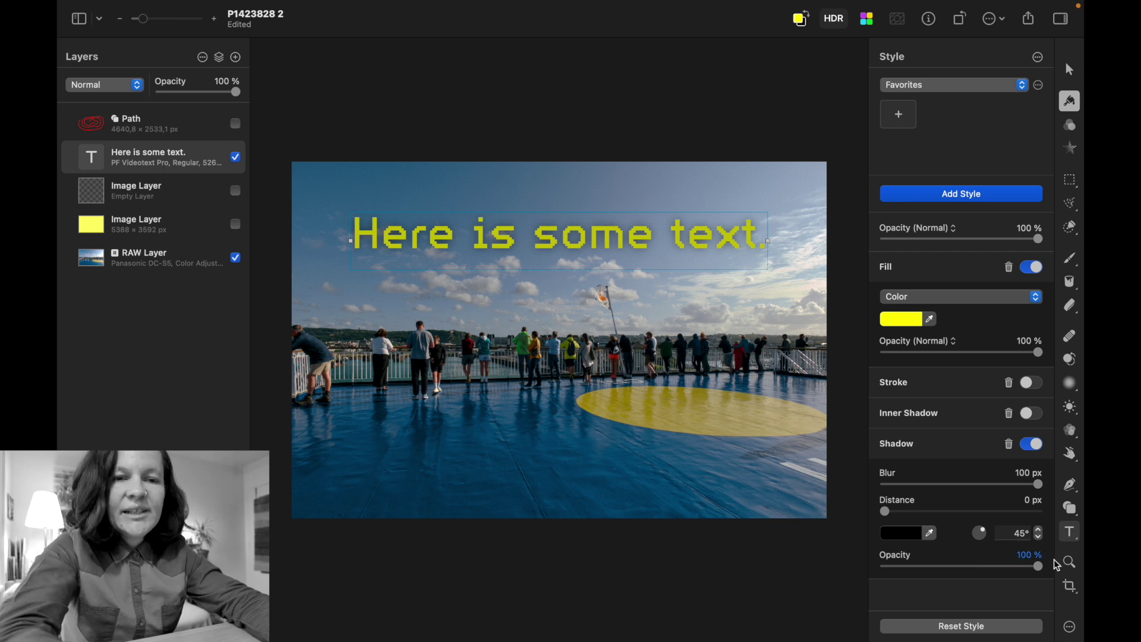
- Inspect the flag at 400 % with the Zoom tool and return to the 25 % view of the whole photo
left_click(1067, 567)
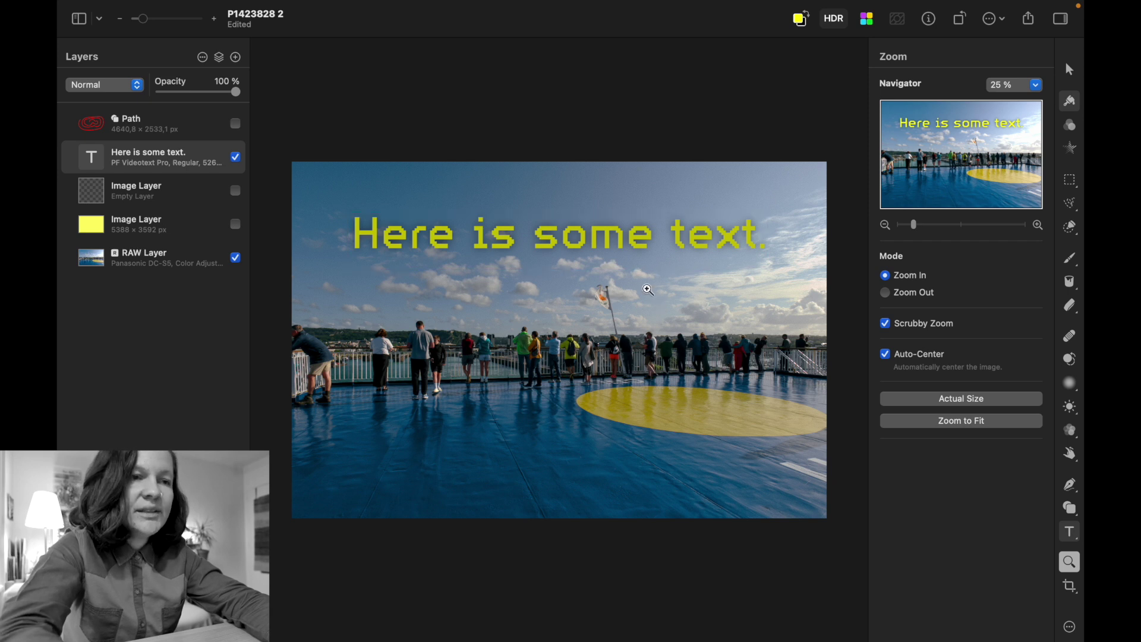
left_click_drag(631, 282, 594, 359)
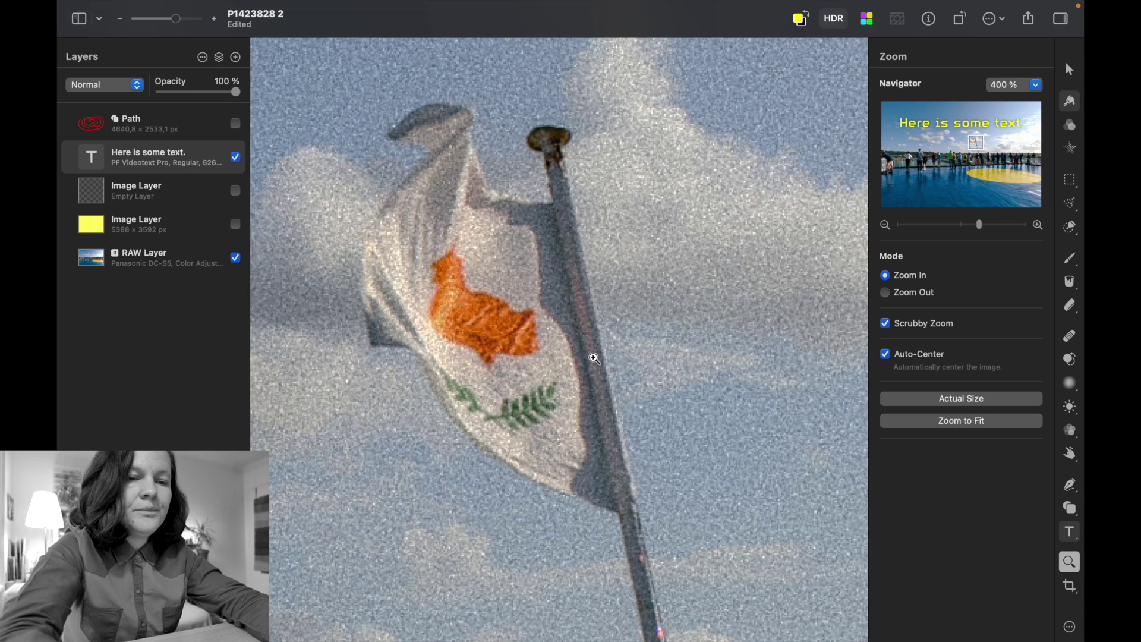
scroll(595, 359, "down", 10)
scroll(593, 360, "down", 2)
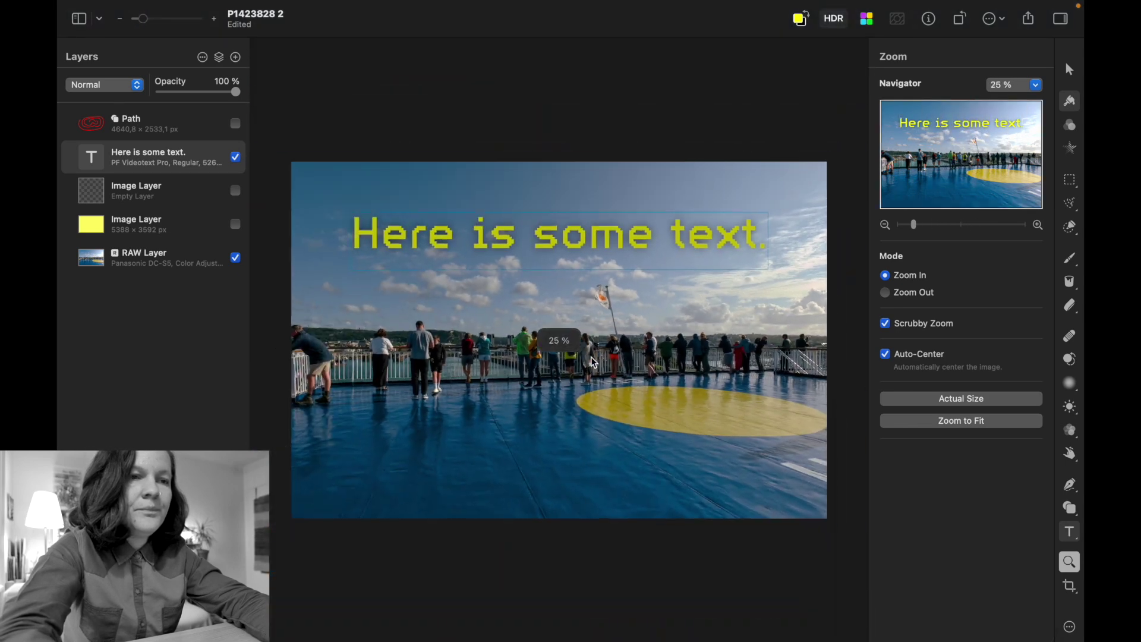
- Start cropping the photo and constrain the crop to the Original aspect ratio
left_click(1072, 591)
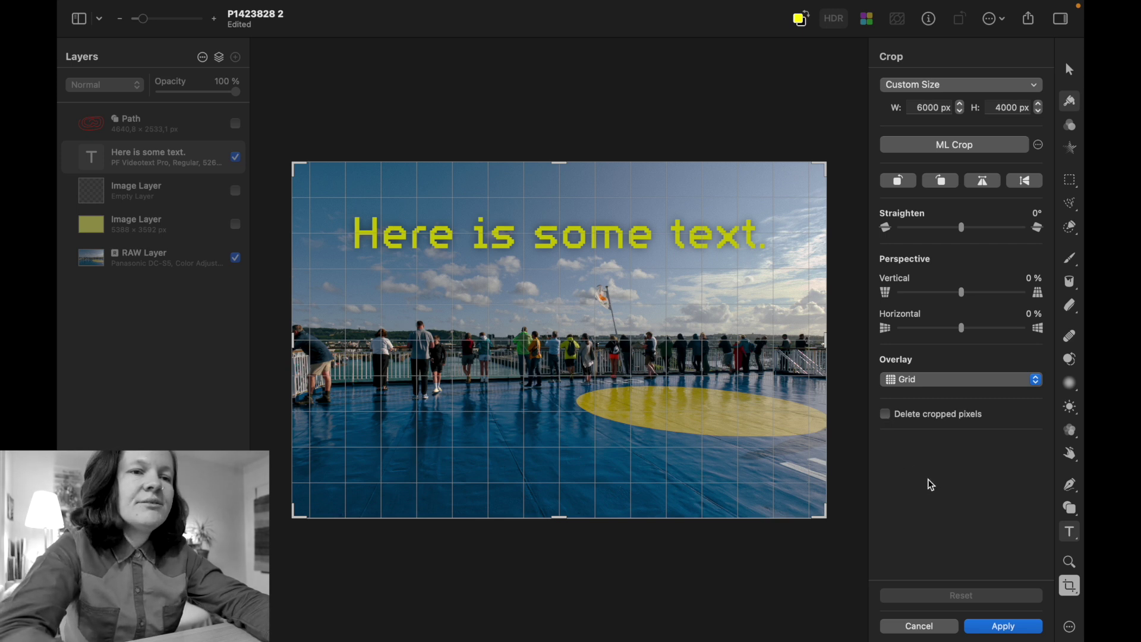
left_click(952, 85)
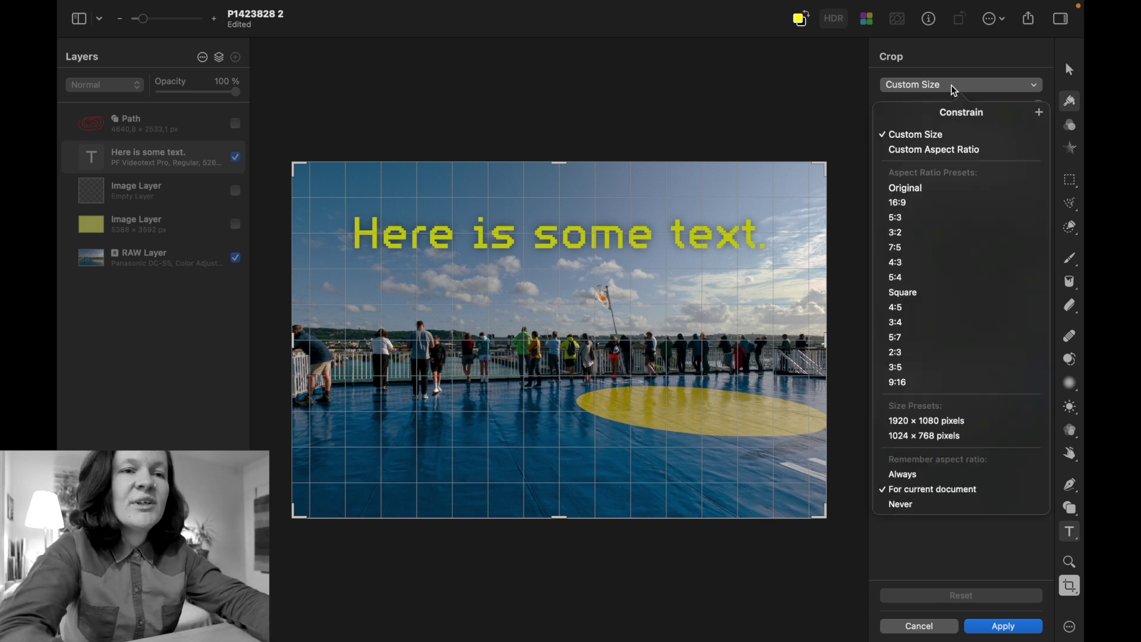
left_click(922, 189)
left_click_drag(807, 512, 832, 518)
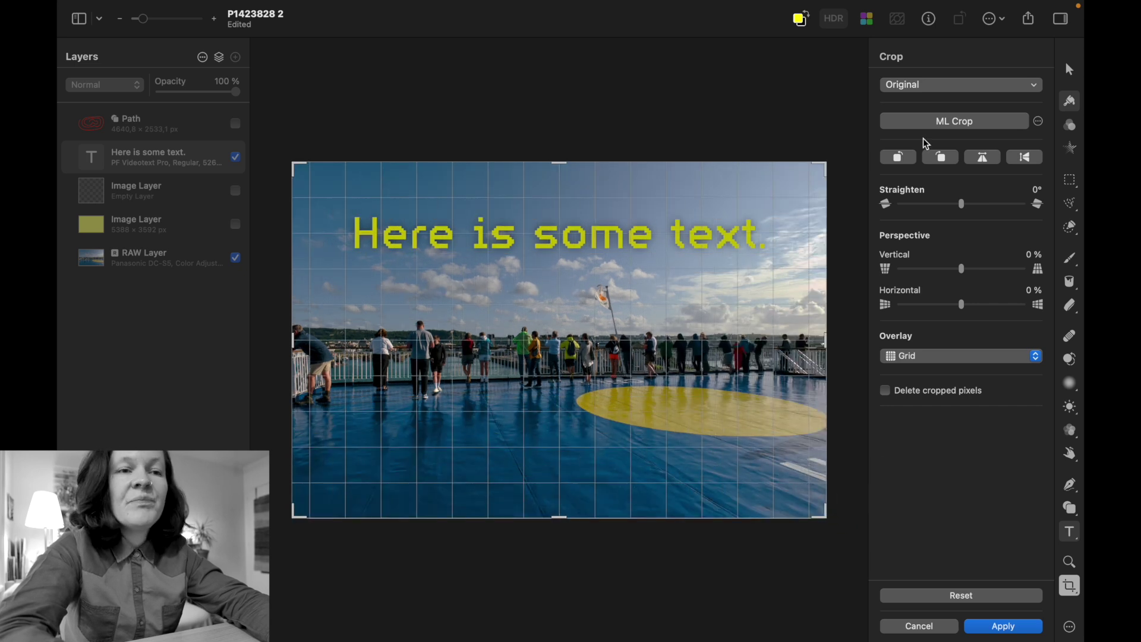
- Constrain the crop to 16:9 after trying the 9:16 ratio, and reposition the crop frame over the photo
left_click(947, 86)
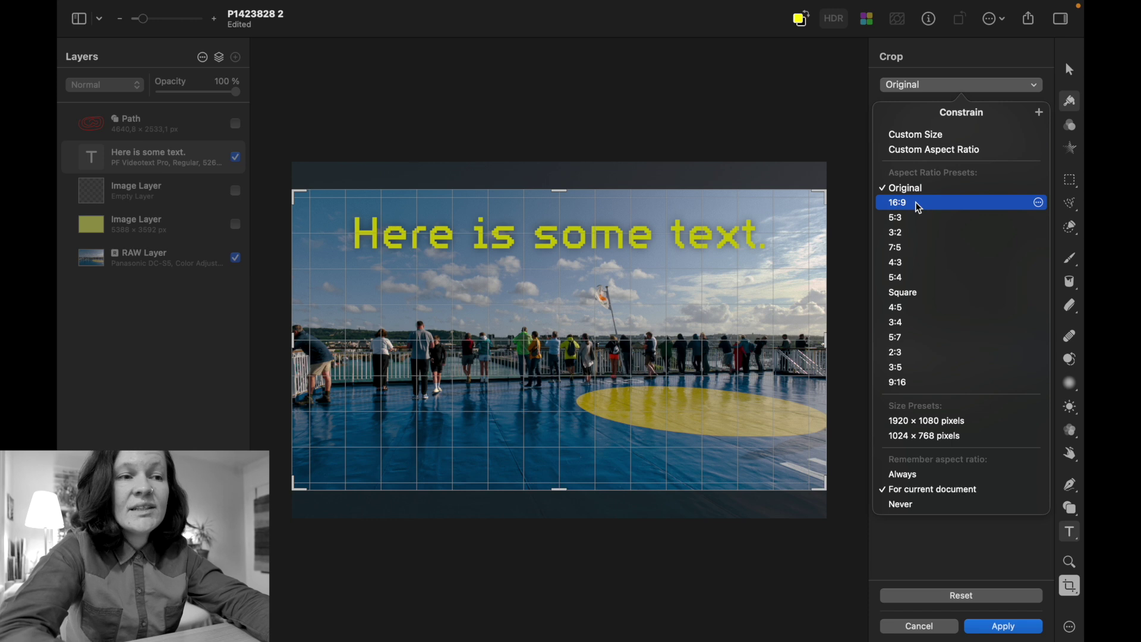
left_click(920, 206)
left_click_drag(589, 368, 588, 343)
left_click(962, 85)
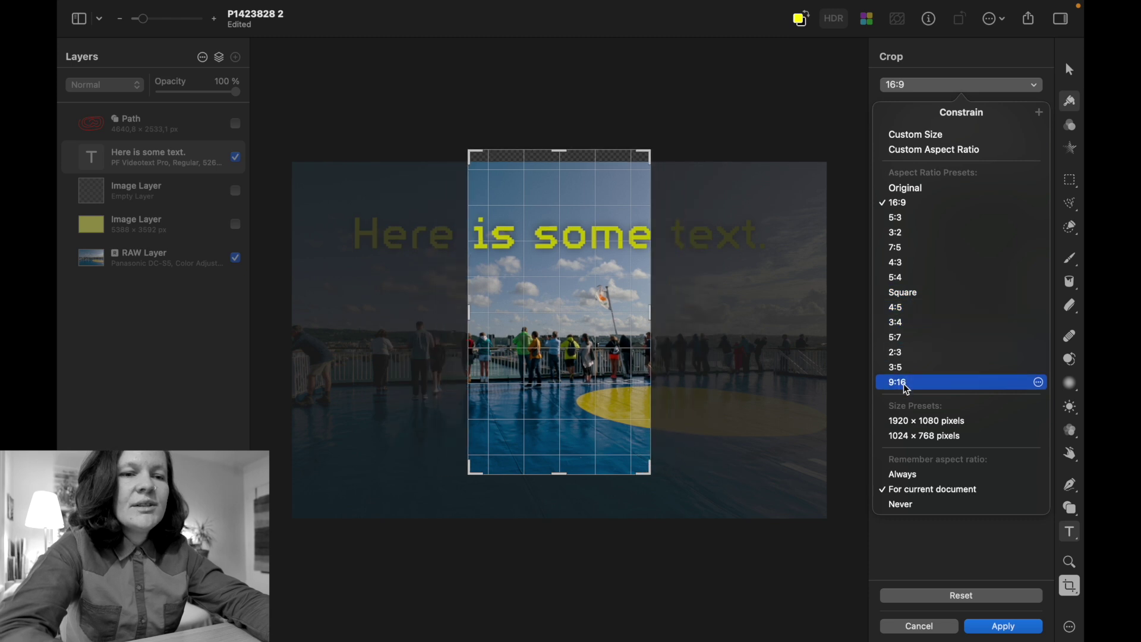
left_click(930, 195)
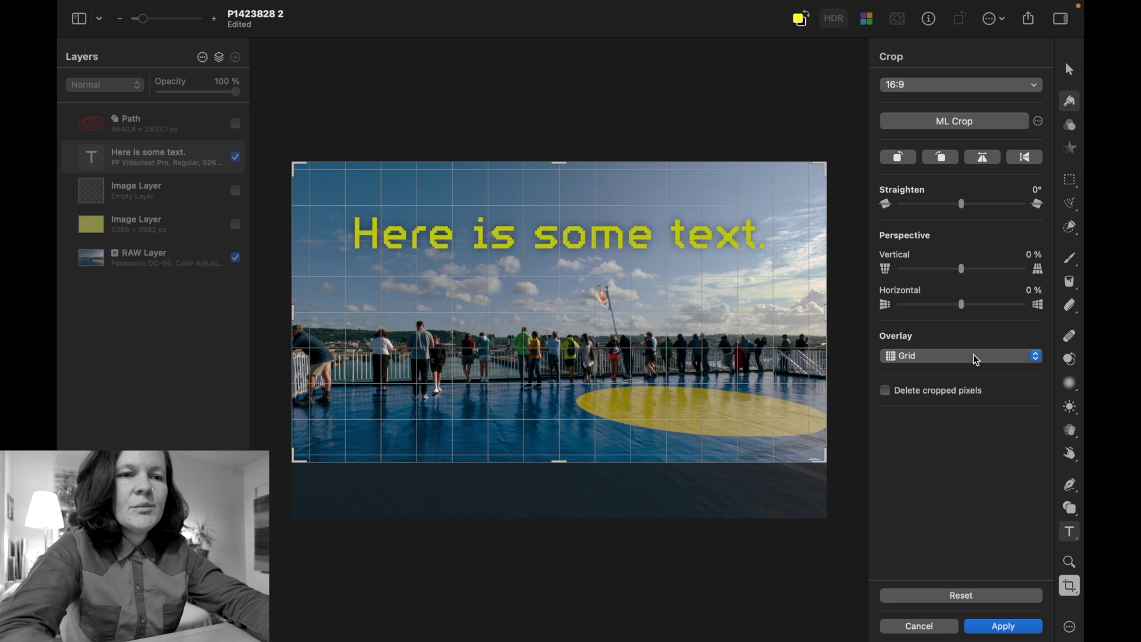
left_click_drag(777, 319, 785, 342)
- Try straightening the photo to -15,5° and reset the rotation to 0°
left_click_drag(966, 206, 931, 211)
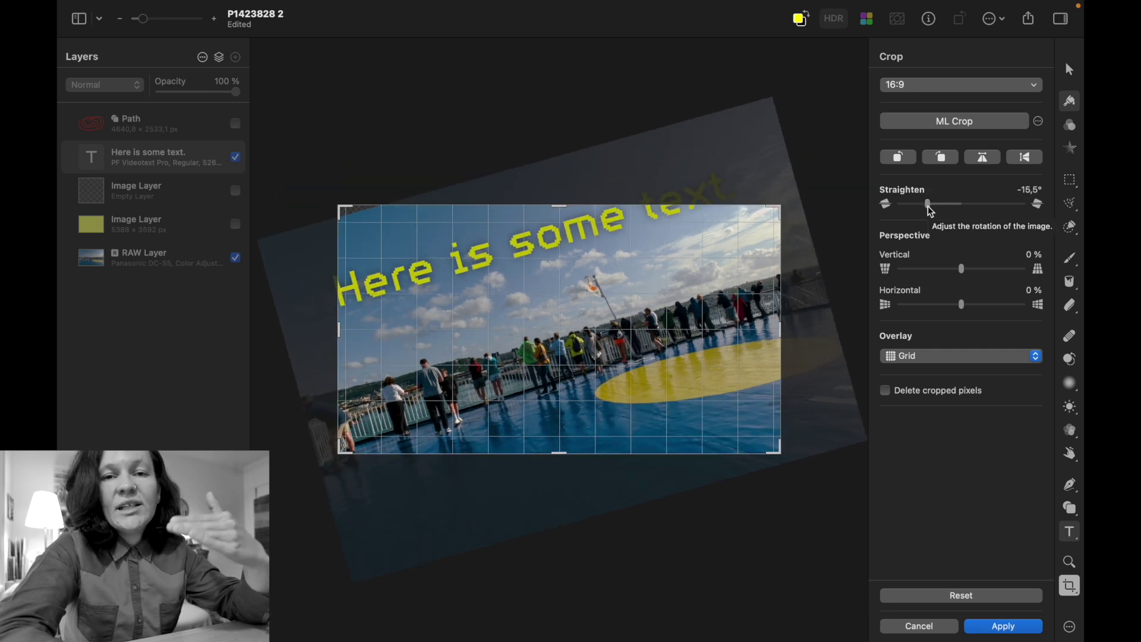
left_click(931, 211)
double_click(931, 212)
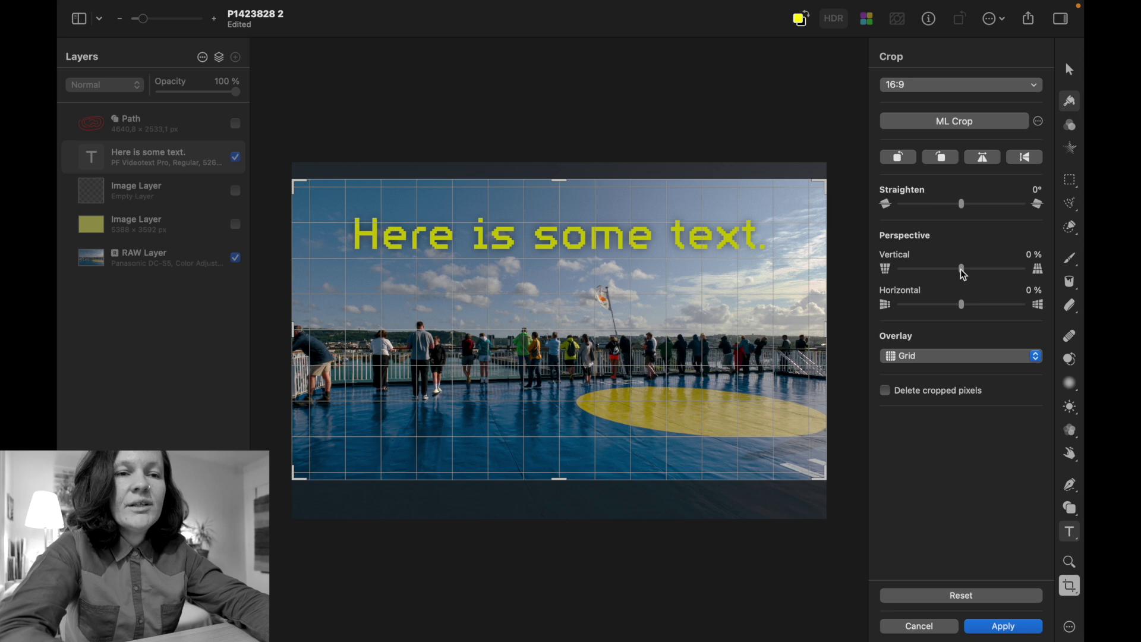
- Set the crop's vertical perspective to -19,3 % and apply the crop by switching to the Zoom tool
mouse_move(965, 276)
left_mouse_down()
mouse_move(933, 275)
mouse_move(944, 276)
left_mouse_up()
left_click_drag(948, 276, 941, 276)
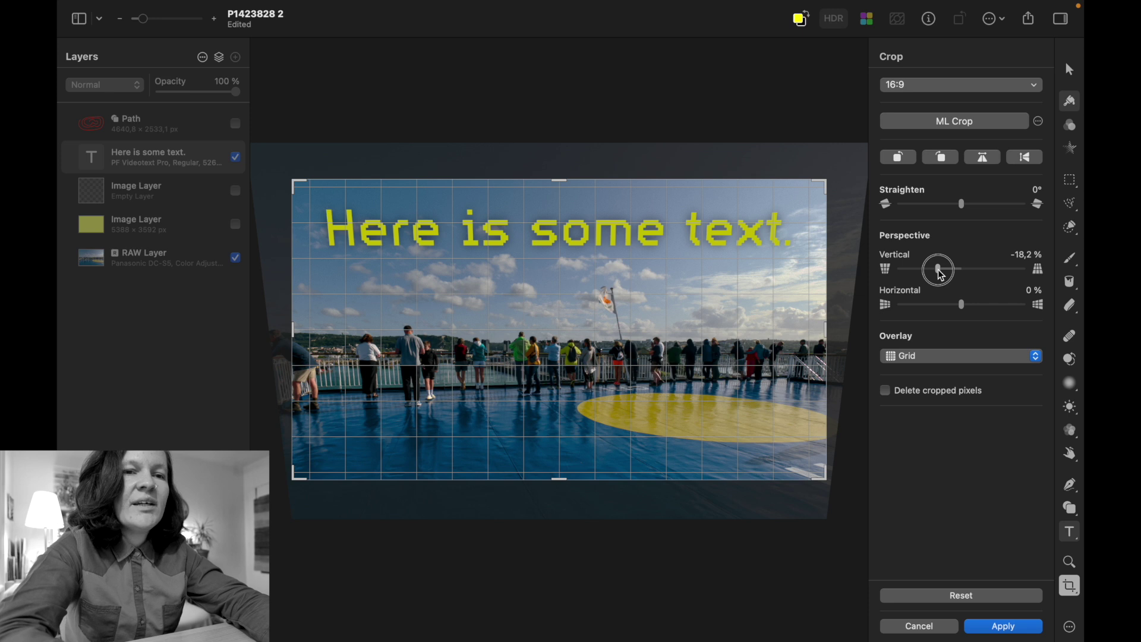
left_click_drag(941, 275, 975, 312)
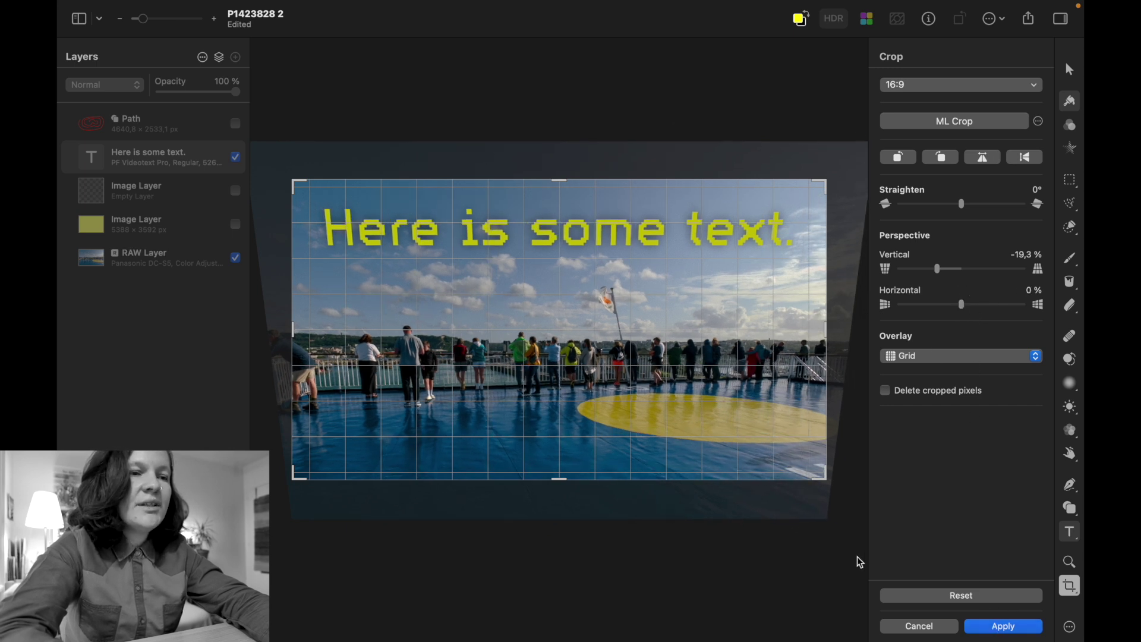
key("z")
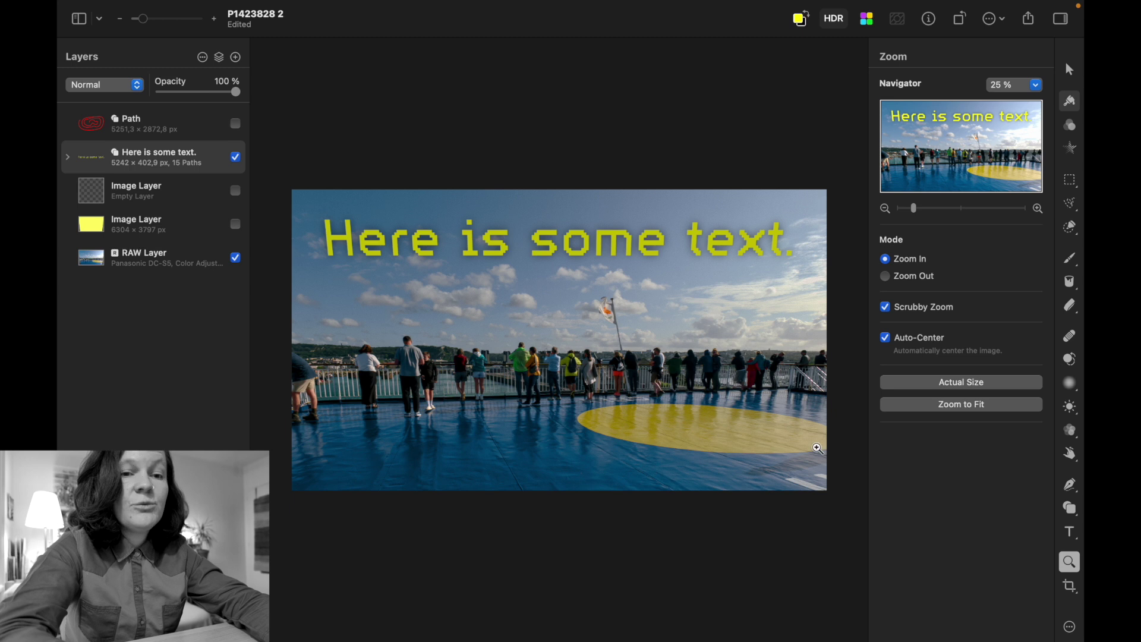